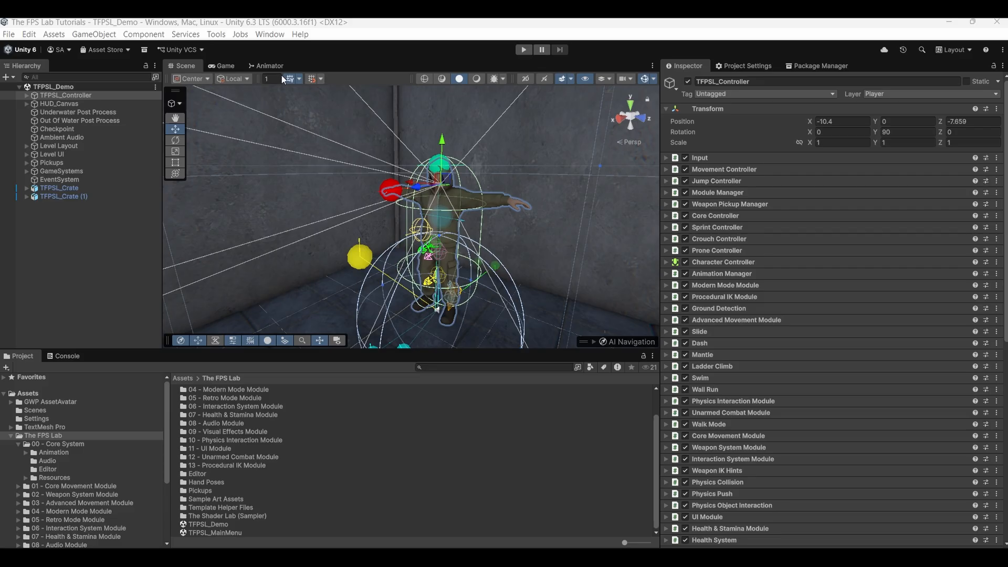
Open The FPS Lab's IK Gizmo Quick Toggle tool for the player and move its window clear of the character
{"action": "left_click", "coordinate": [215, 35]}
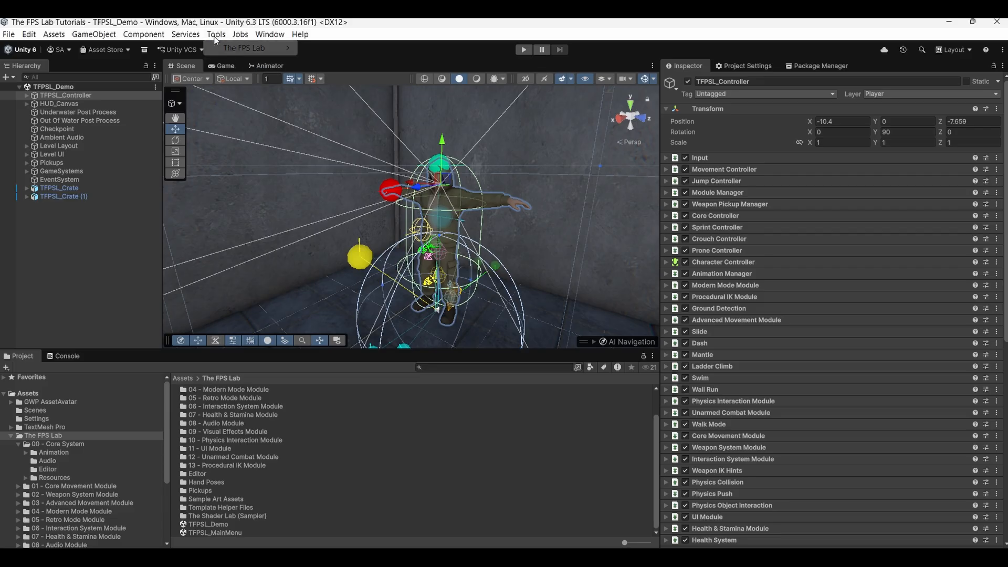
{"action": "mouse_move", "coordinate": [226, 50]}
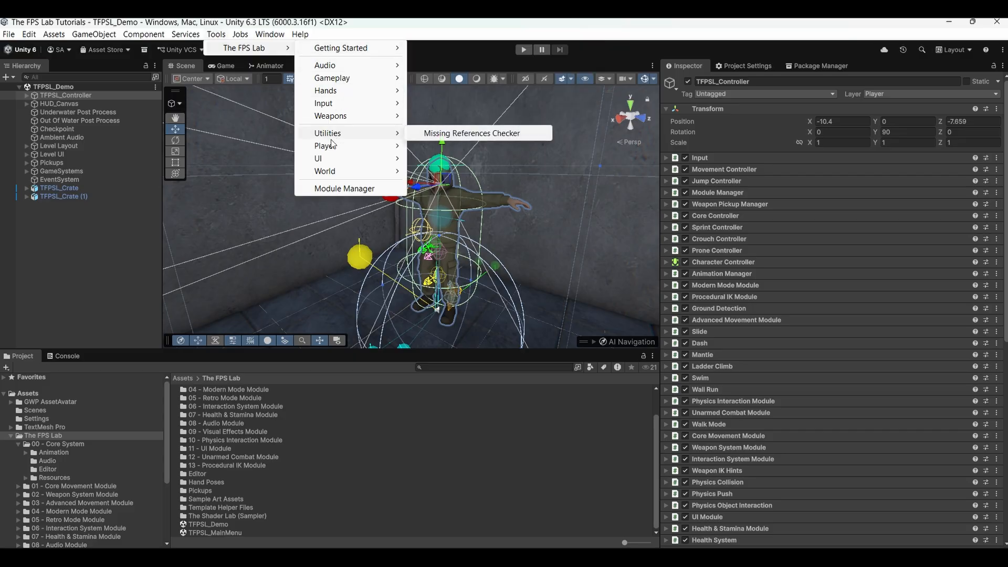
{"action": "mouse_move", "coordinate": [333, 147]}
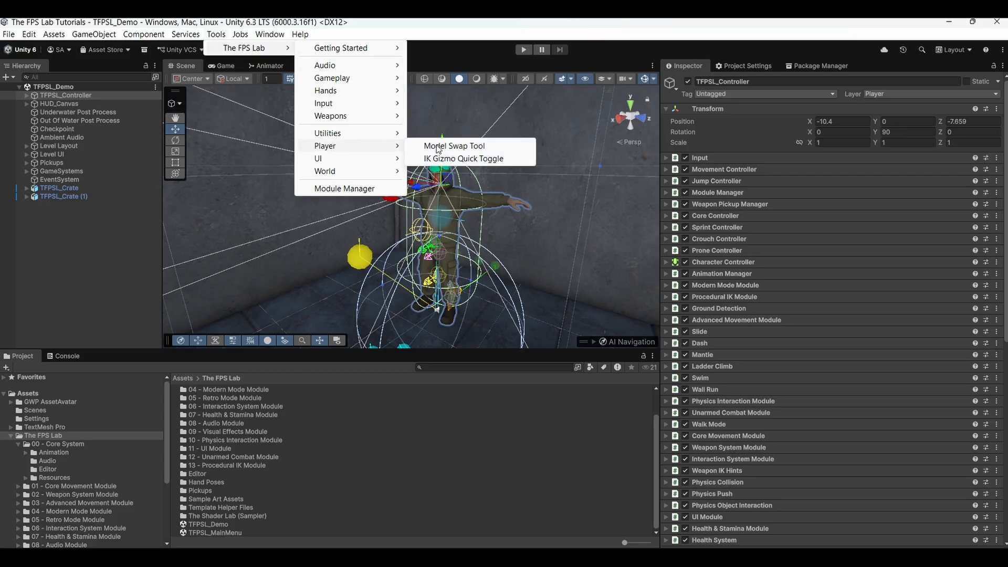
{"action": "left_click", "coordinate": [453, 159]}
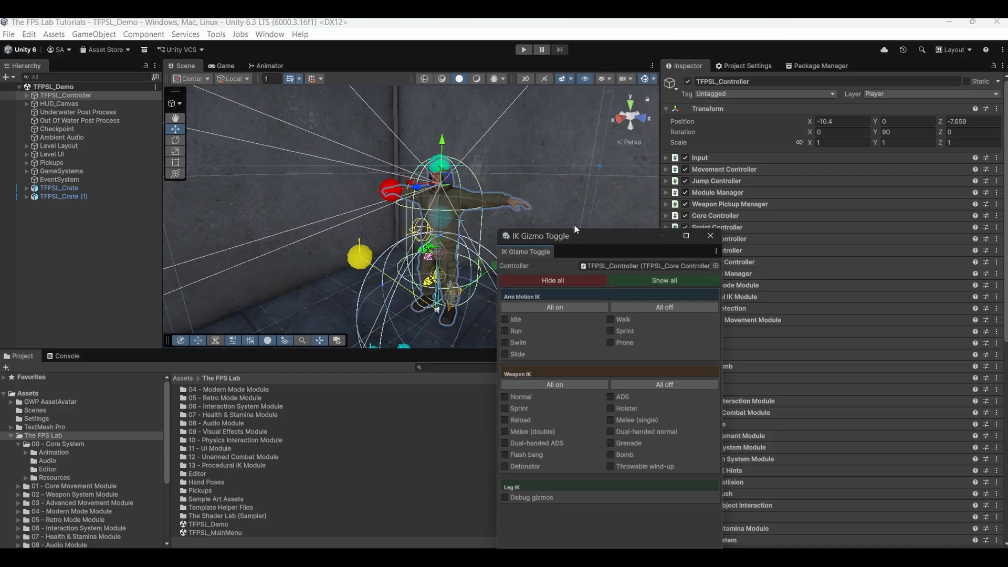
{"action": "left_click_drag", "start_coordinate": [593, 237], "coordinate": [145, 138]}
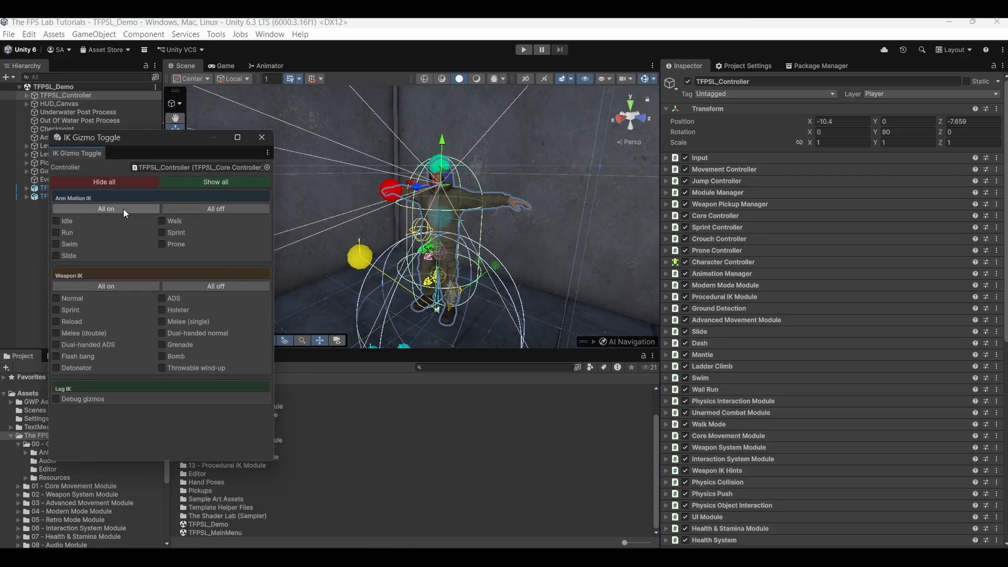
Show all IK gizmos on the controller, hide them all, and show them all again
{"action": "left_click", "coordinate": [194, 182]}
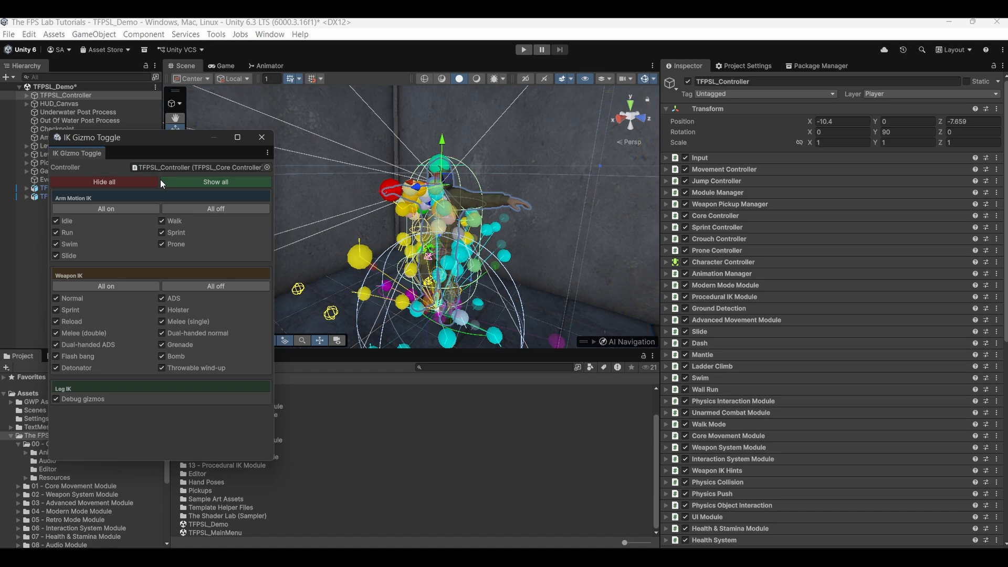
{"action": "left_click", "coordinate": [122, 180]}
{"action": "left_click", "coordinate": [200, 181]}
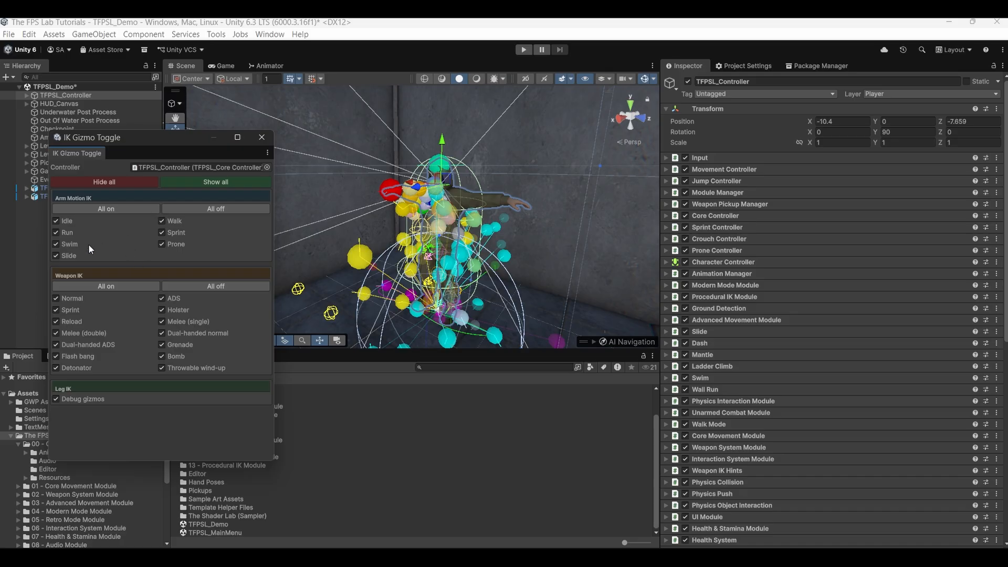
Turn off all Arm Motion IK gizmos and re-enable only Idle, Run, Swim and Slide
{"action": "left_click", "coordinate": [191, 209]}
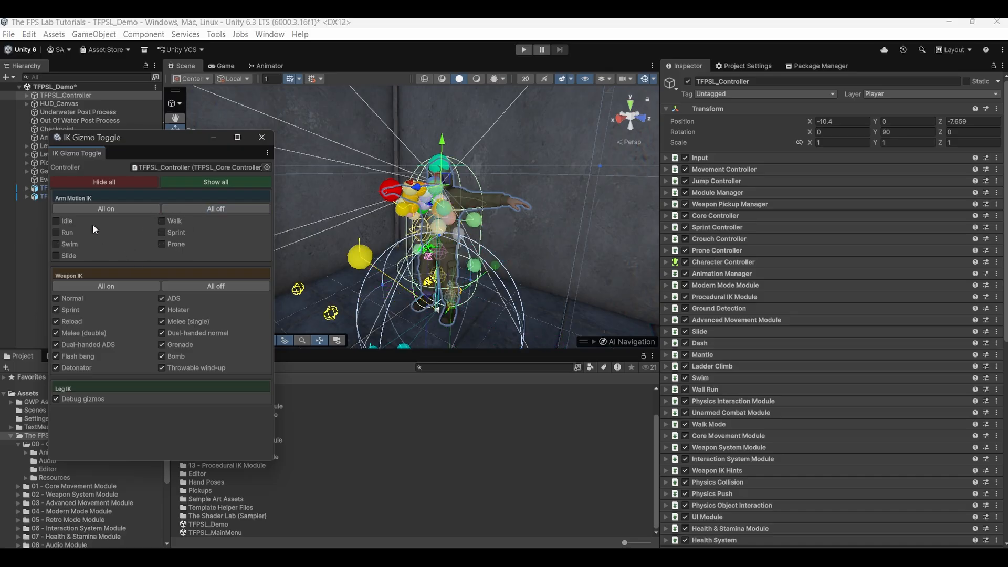
{"action": "left_click", "coordinate": [56, 221]}
{"action": "left_click", "coordinate": [56, 233]}
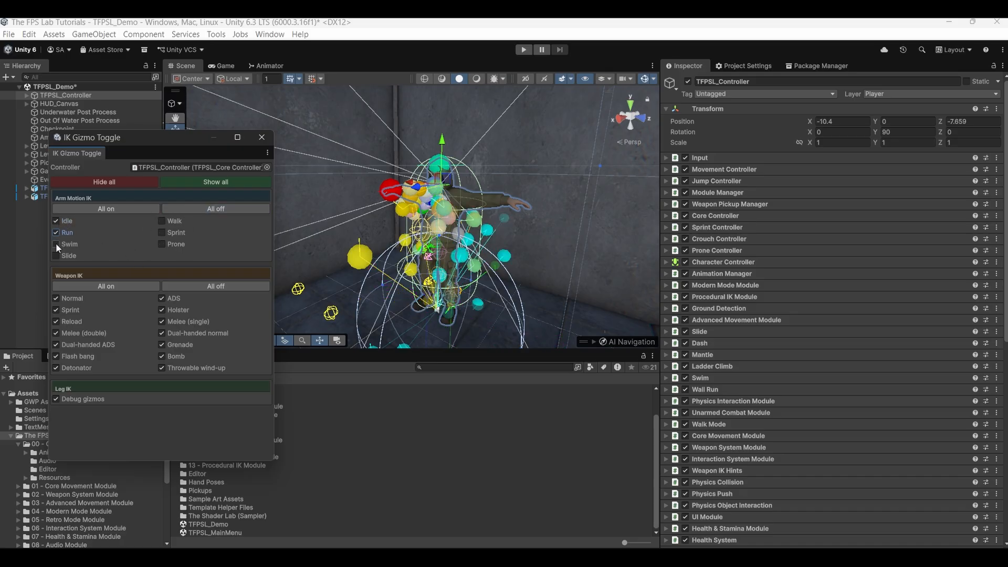
{"action": "left_click", "coordinate": [56, 244]}
{"action": "left_click", "coordinate": [56, 256]}
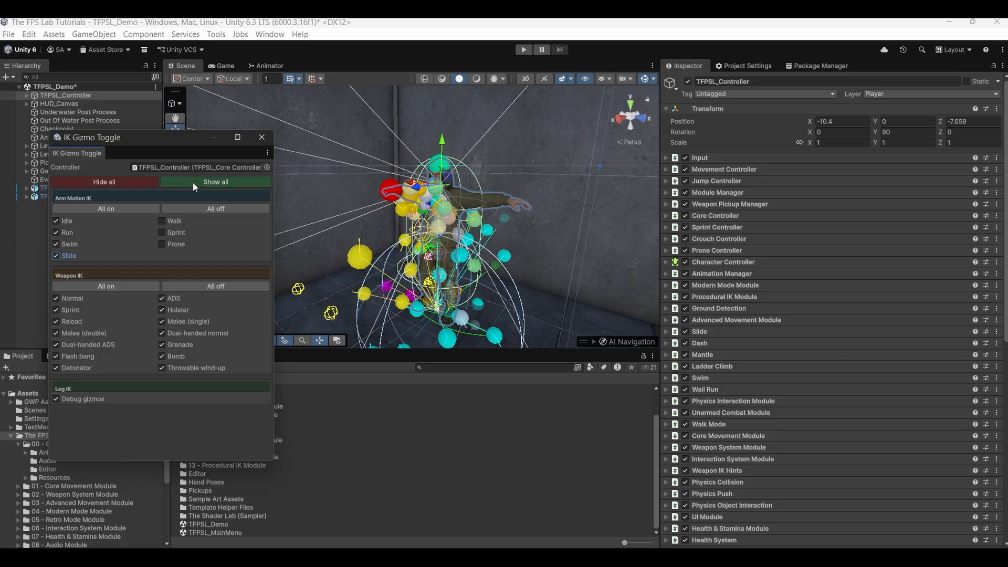
Hide all IK gizmos, toggle the Walk gizmo on and off, and close the IK Gizmo Toggle window
{"action": "left_click", "coordinate": [193, 181]}
{"action": "left_click", "coordinate": [127, 182]}
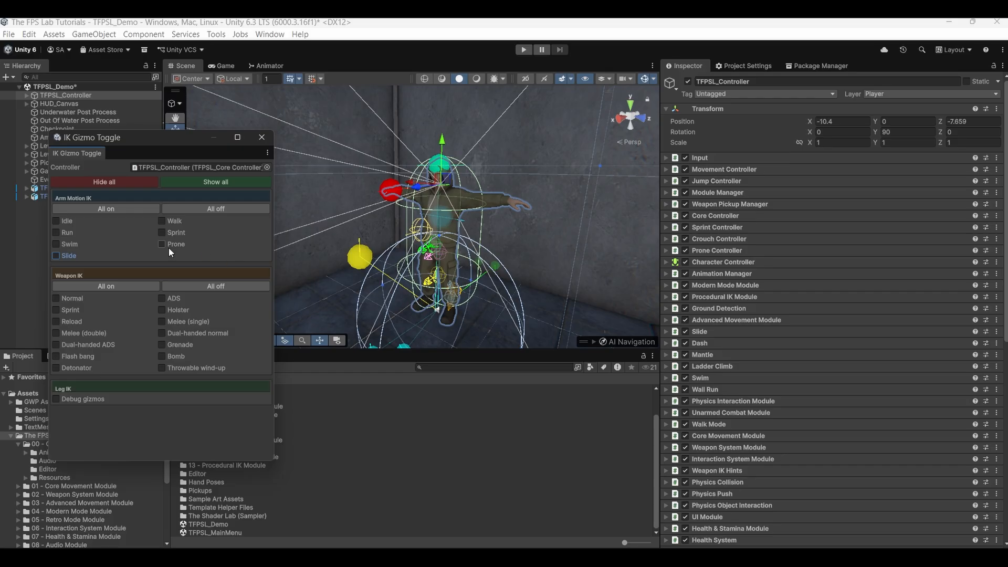
{"action": "left_click", "coordinate": [162, 222]}
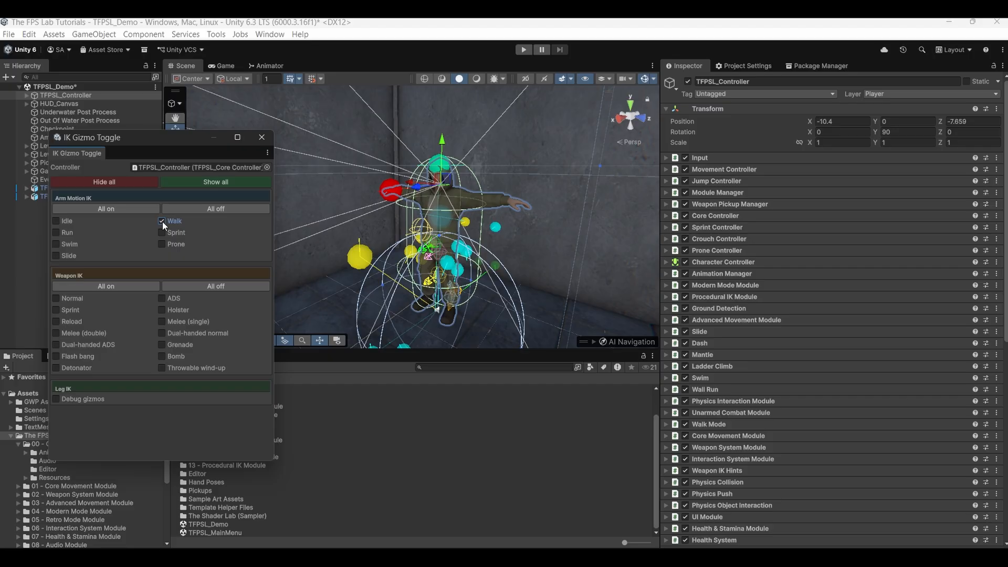
{"action": "left_click", "coordinate": [162, 220]}
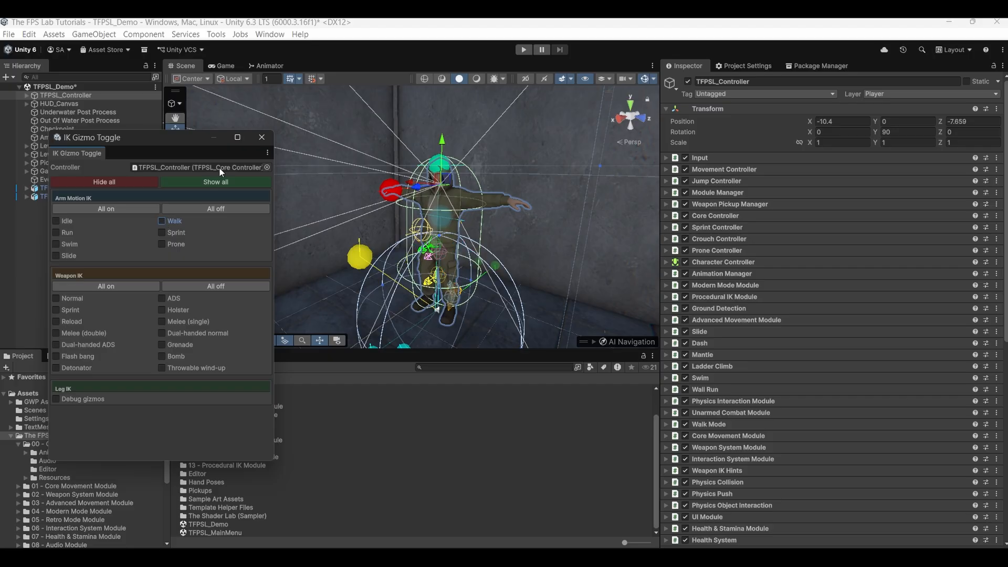
{"action": "left_click", "coordinate": [261, 138]}
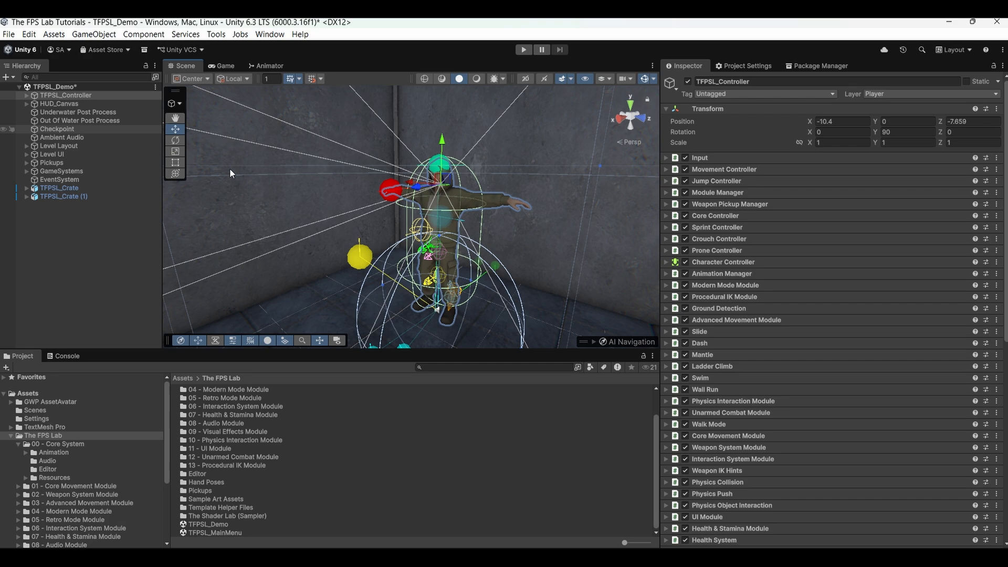
Expand the Input component of TFPSL_Controller and examine its cursor, sensitivity, key binding, scoped aim, weapon switching and advanced movement settings
{"action": "left_click", "coordinate": [666, 158]}
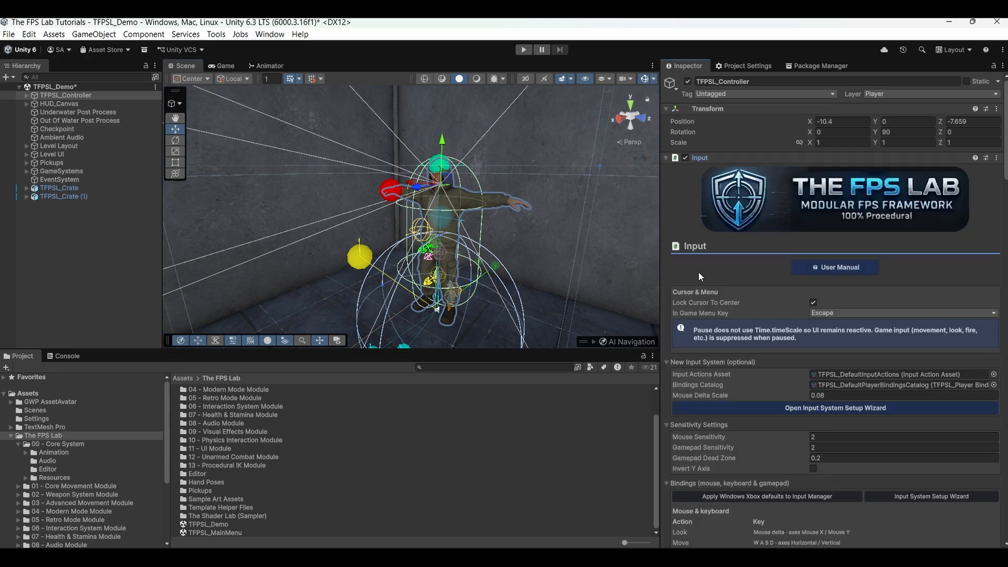
{"action": "scroll", "coordinate": [752, 294], "scroll_direction": "down", "scroll_amount": 4}
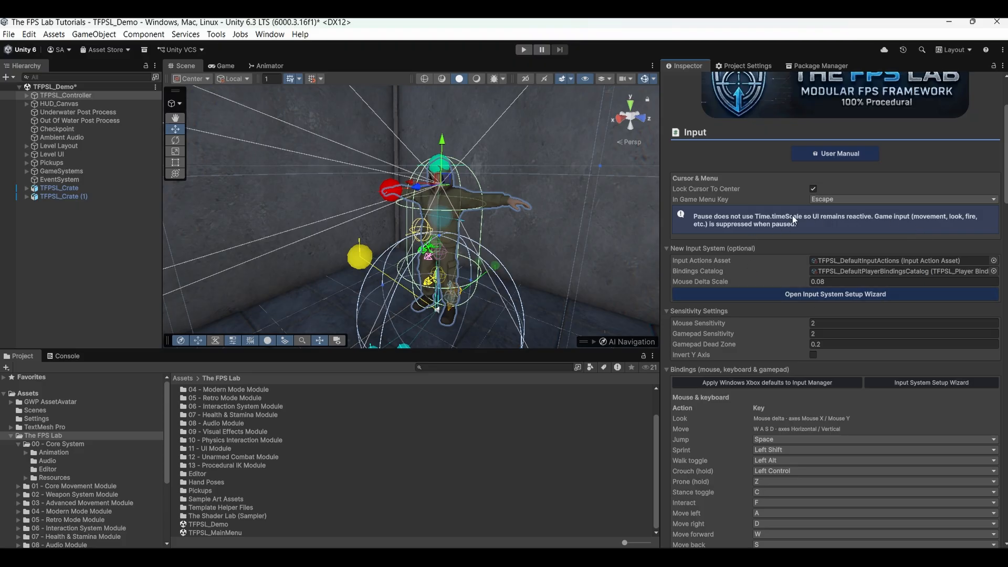
{"action": "scroll", "coordinate": [746, 310], "scroll_direction": "down", "scroll_amount": 2}
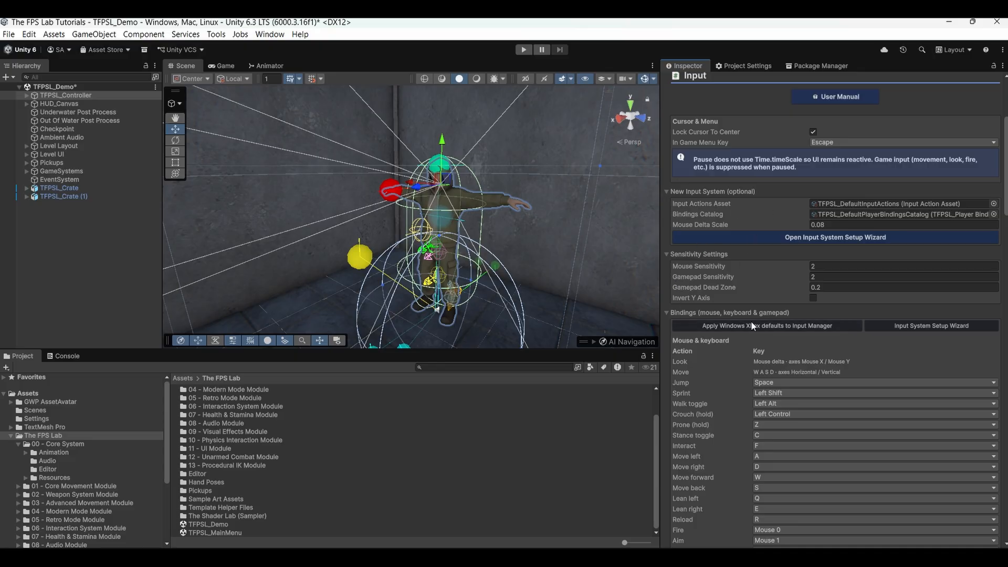
{"action": "scroll", "coordinate": [754, 319], "scroll_direction": "down", "scroll_amount": 4}
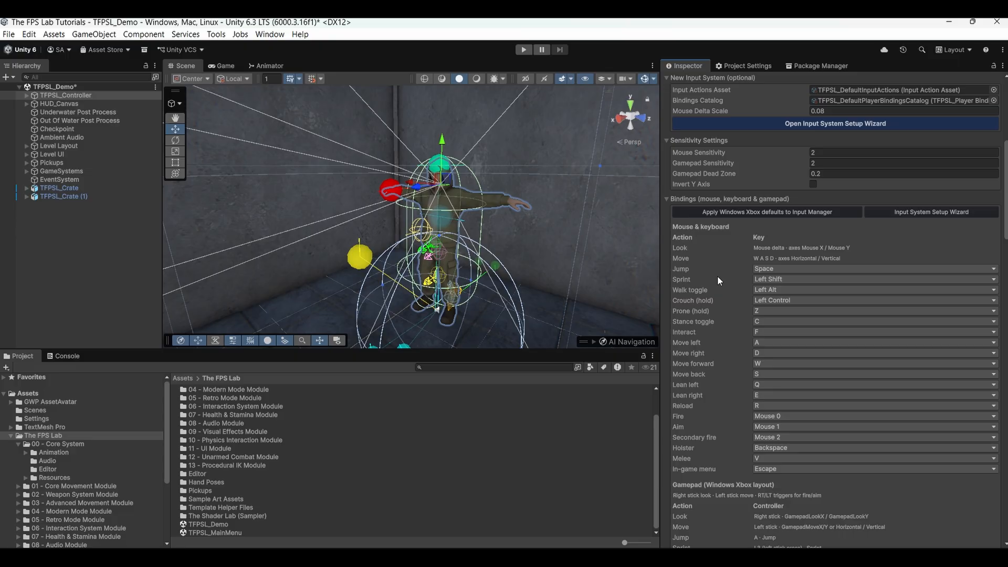
{"action": "scroll", "coordinate": [717, 276], "scroll_direction": "down", "scroll_amount": 12}
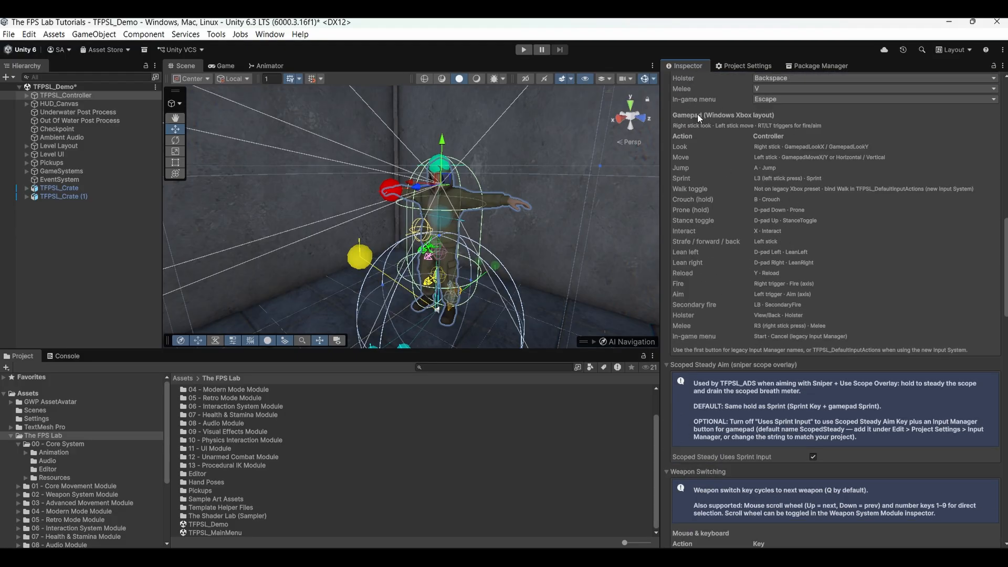
{"action": "scroll", "coordinate": [764, 257], "scroll_direction": "down", "scroll_amount": 4}
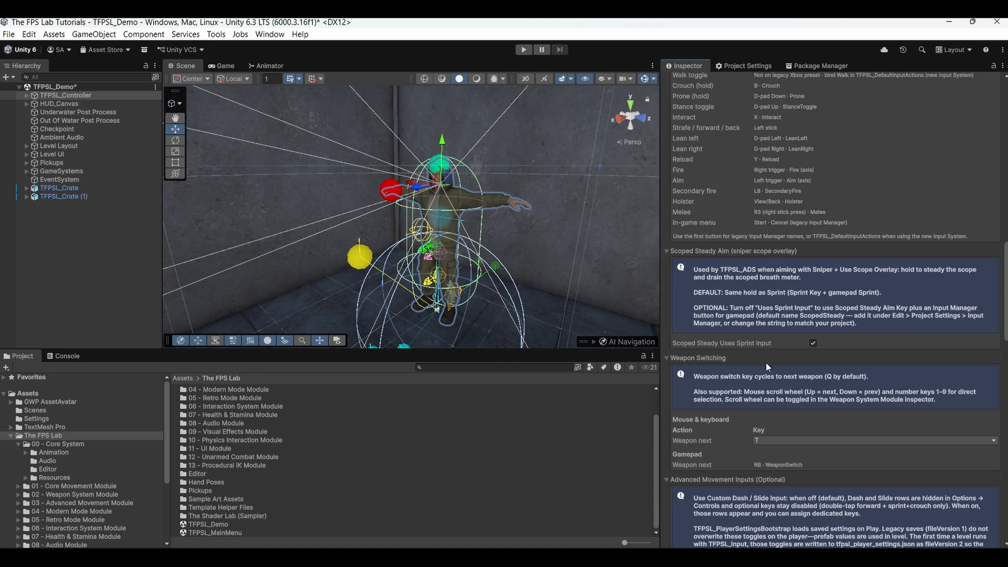
{"action": "scroll", "coordinate": [765, 367], "scroll_direction": "down", "scroll_amount": 2}
{"action": "scroll", "coordinate": [751, 336], "scroll_direction": "down", "scroll_amount": 2}
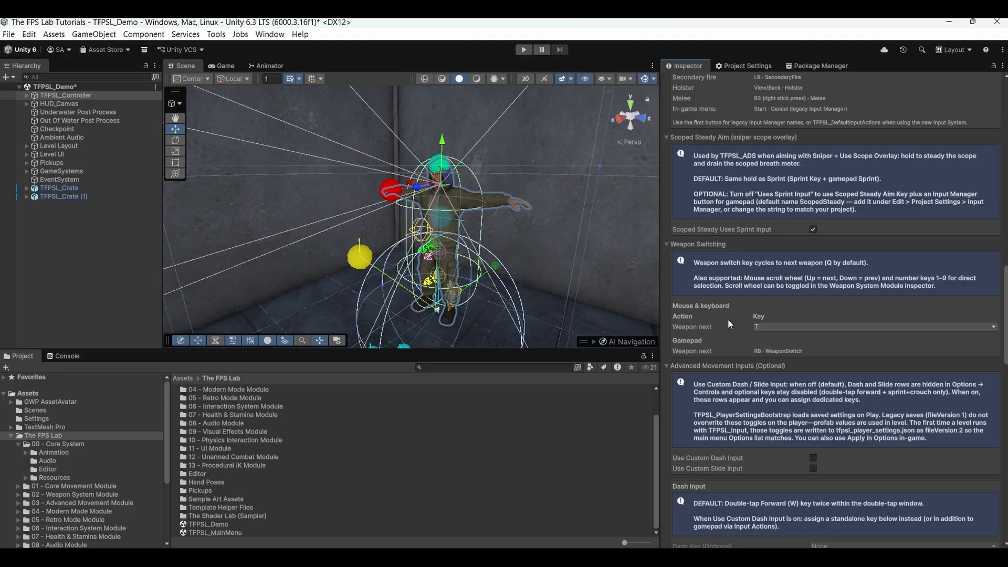
{"action": "scroll", "coordinate": [728, 319], "scroll_direction": "down", "scroll_amount": 3}
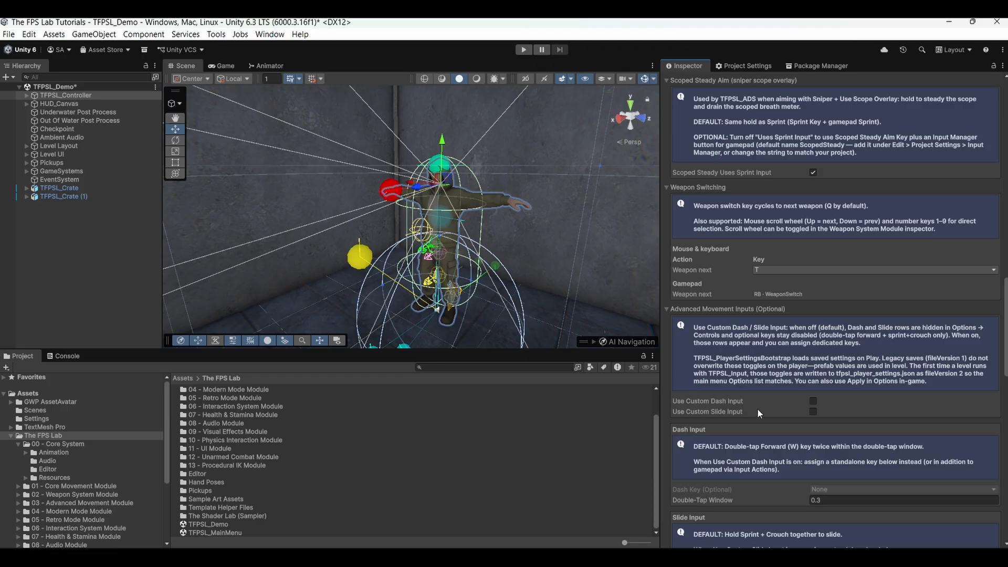
Enable Use Custom Dash Input to check the optional dash key setting, and disable it again
{"action": "mouse_move", "coordinate": [760, 399]}
{"action": "left_click", "coordinate": [812, 402]}
{"action": "scroll", "coordinate": [801, 373], "scroll_direction": "down", "scroll_amount": 3}
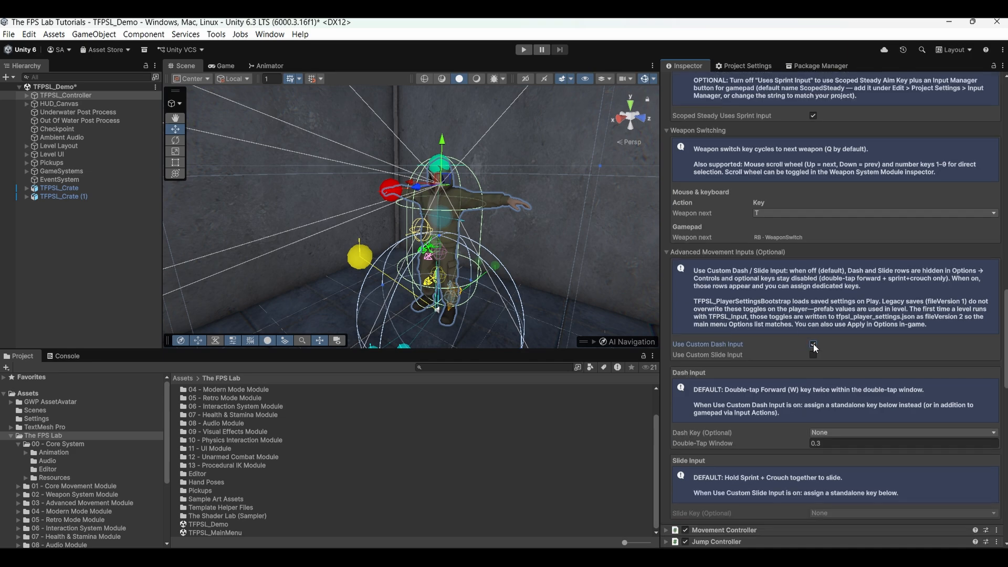
{"action": "left_click", "coordinate": [813, 344]}
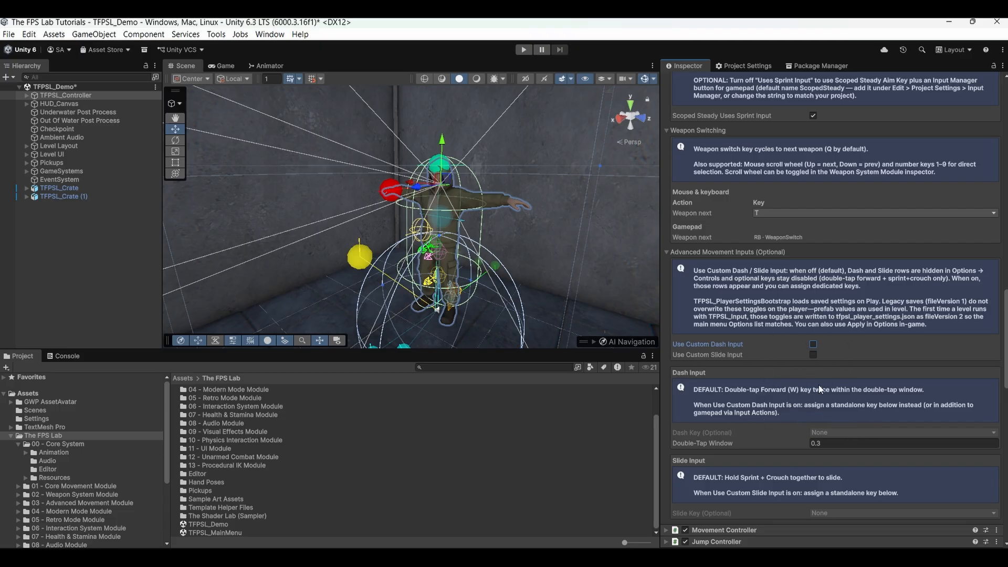
Collapse the Input component and expand the Movement Controller component
{"action": "scroll", "coordinate": [756, 400], "scroll_direction": "down", "scroll_amount": 7}
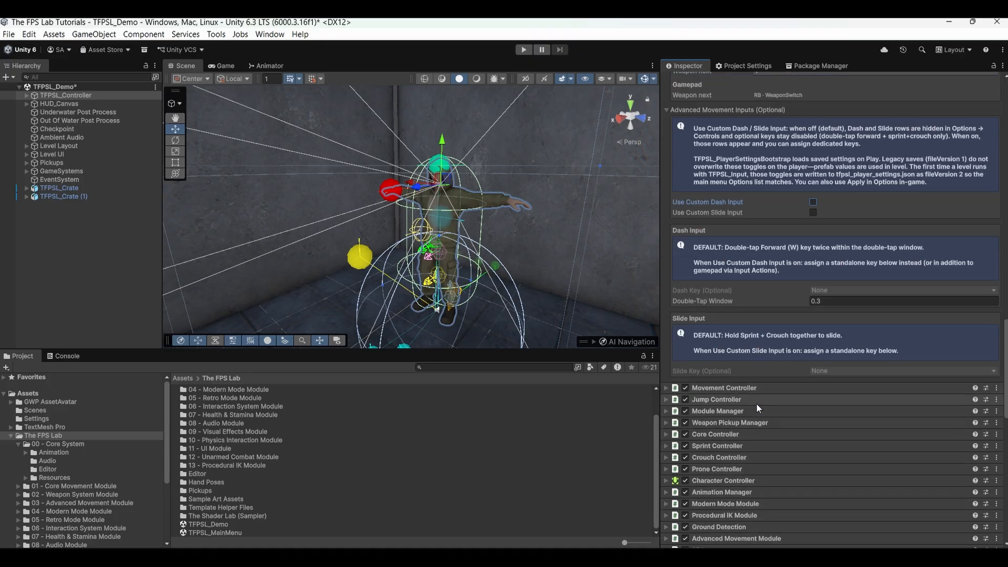
{"action": "scroll", "coordinate": [755, 399], "scroll_direction": "up", "scroll_amount": 20}
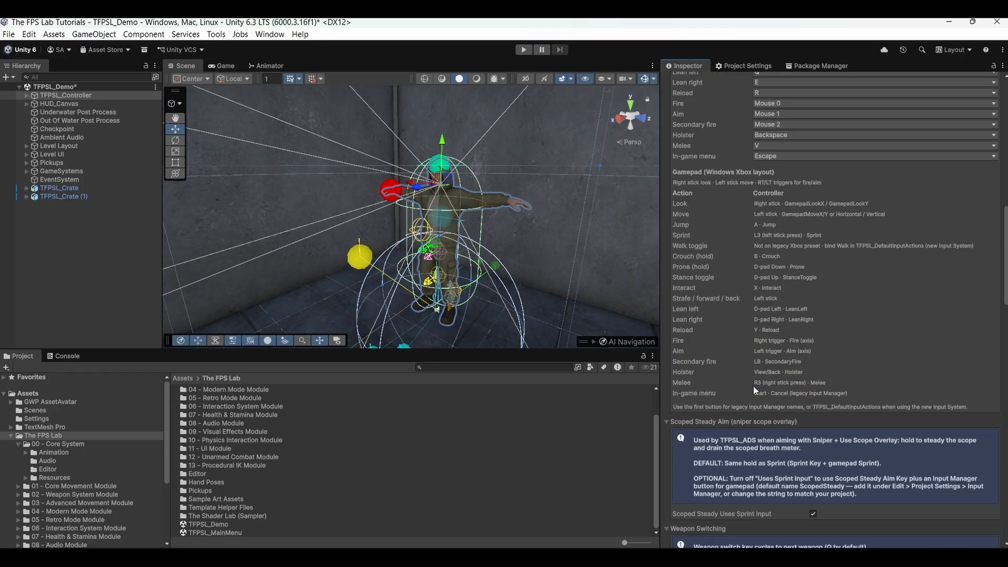
{"action": "scroll", "coordinate": [751, 368], "scroll_direction": "up", "scroll_amount": 15}
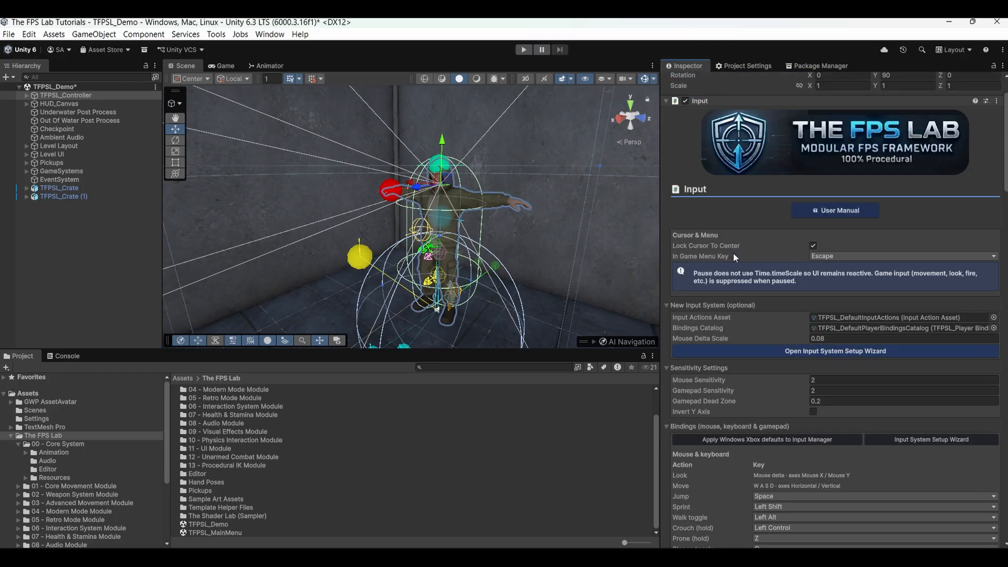
{"action": "left_click", "coordinate": [723, 99]}
{"action": "left_click", "coordinate": [719, 113]}
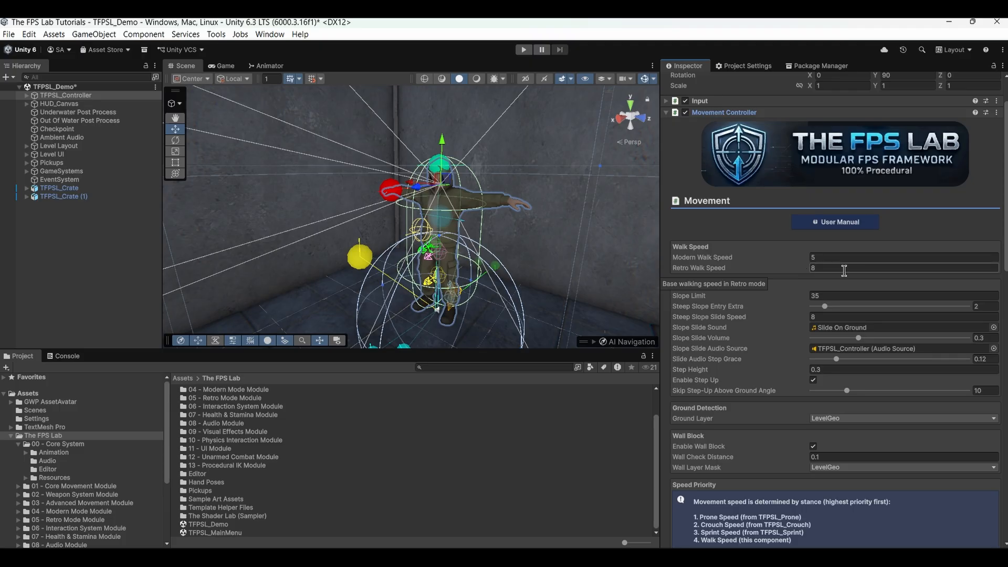
Examine the Movement Controller's walk speed, terrain navigation, wall block and speed priority settings, including the available Ground Layer options
{"action": "mouse_move", "coordinate": [706, 262]}
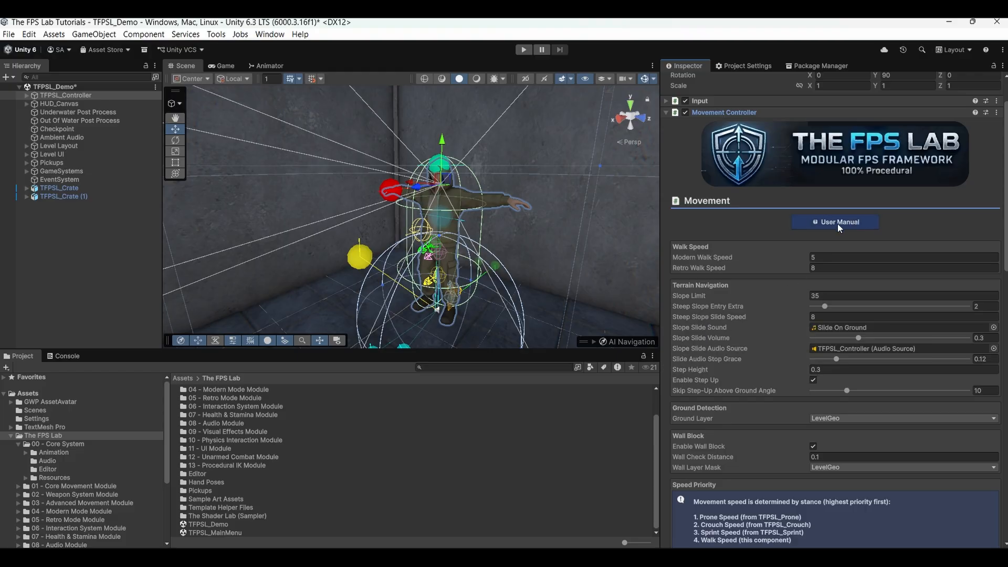
{"action": "scroll", "coordinate": [759, 355], "scroll_direction": "down", "scroll_amount": 3}
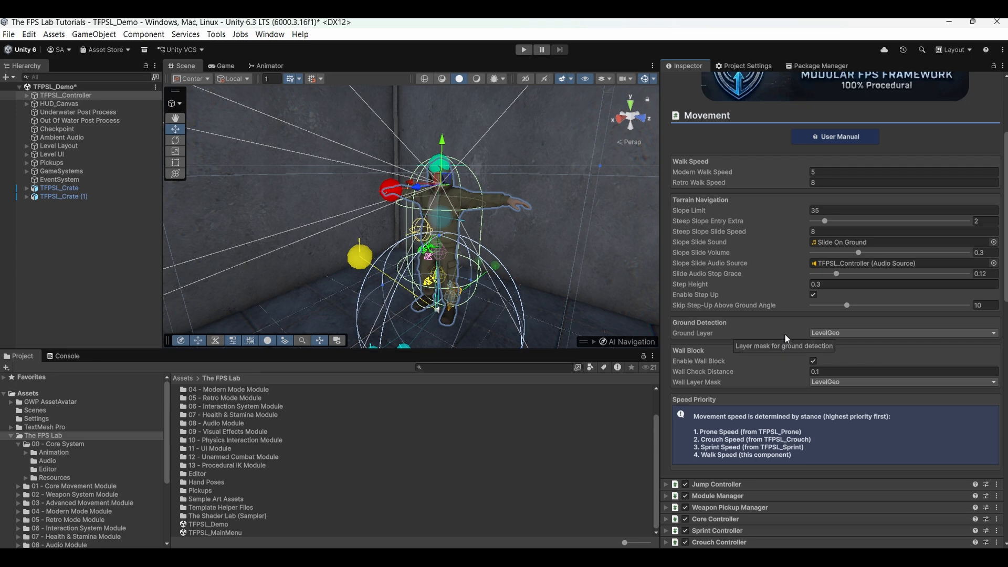
{"action": "left_click", "coordinate": [822, 334]}
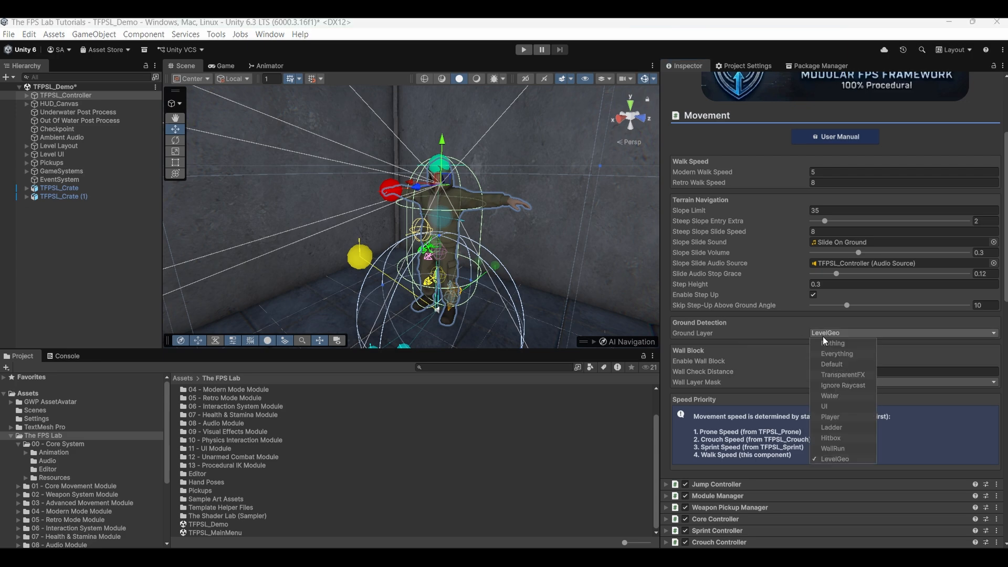
{"action": "left_click", "coordinate": [770, 330]}
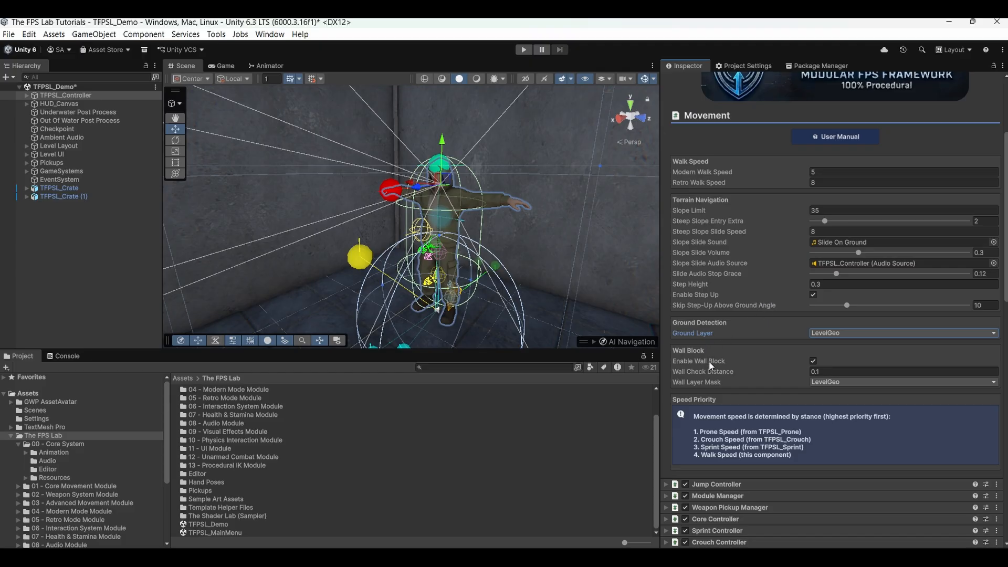
{"action": "scroll", "coordinate": [704, 380], "scroll_direction": "down", "scroll_amount": 3}
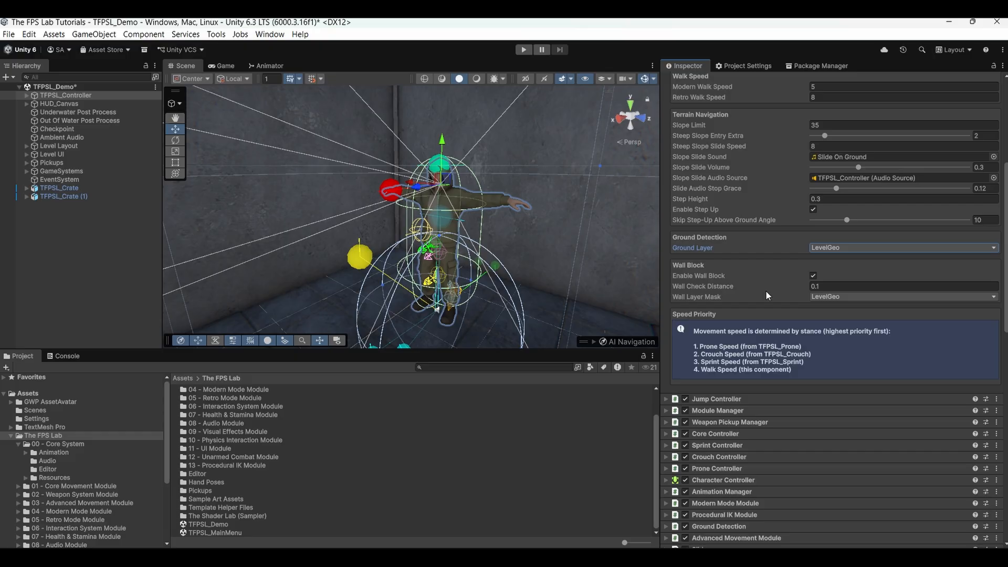
{"action": "scroll", "coordinate": [739, 345], "scroll_direction": "down", "scroll_amount": 2}
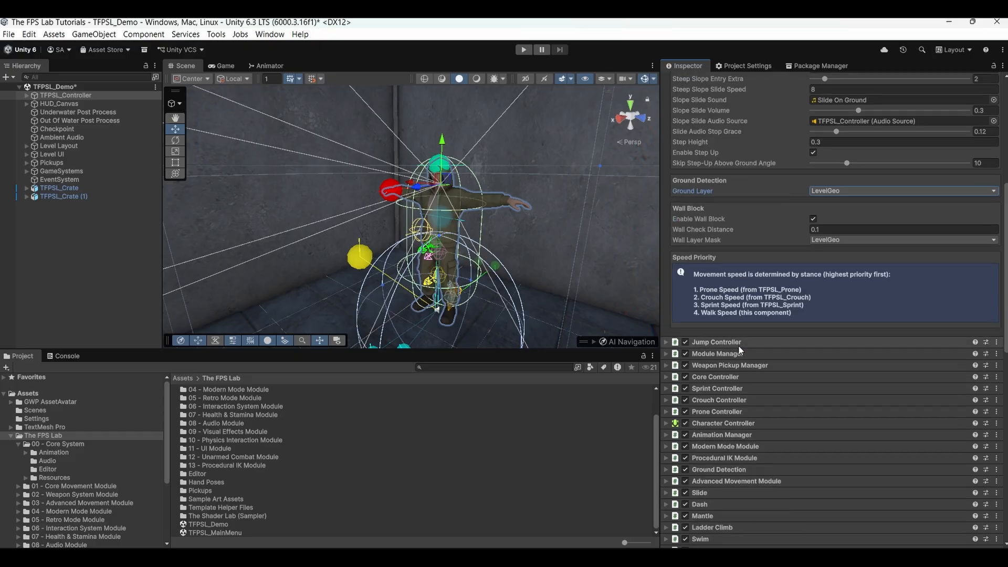
{"action": "scroll", "coordinate": [738, 339], "scroll_direction": "up", "scroll_amount": 5}
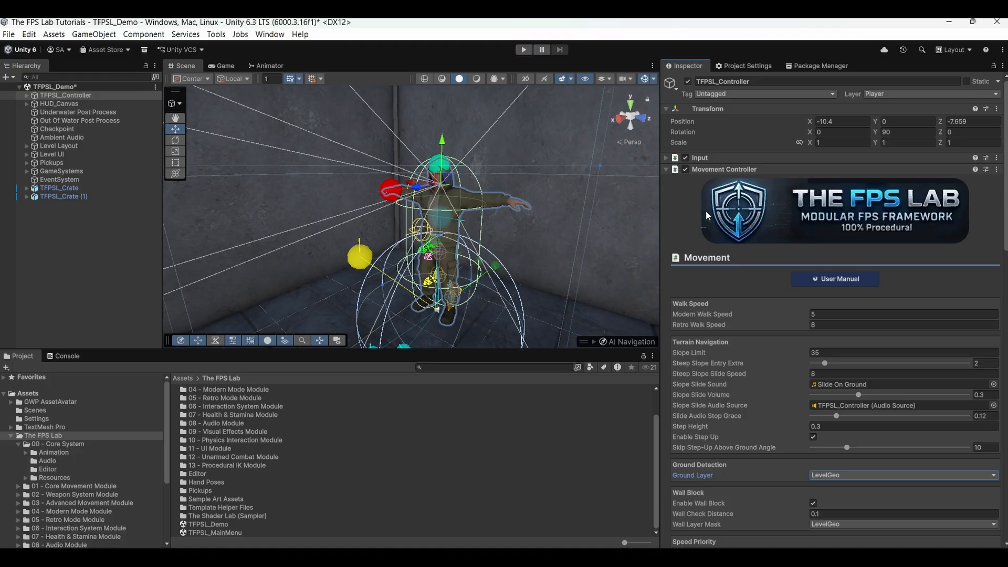
Switch from the Movement Controller to the Jump Controller component and examine its jump force, air control, advanced timing and double jump settings
{"action": "left_click", "coordinate": [714, 169]}
{"action": "left_click", "coordinate": [709, 181]}
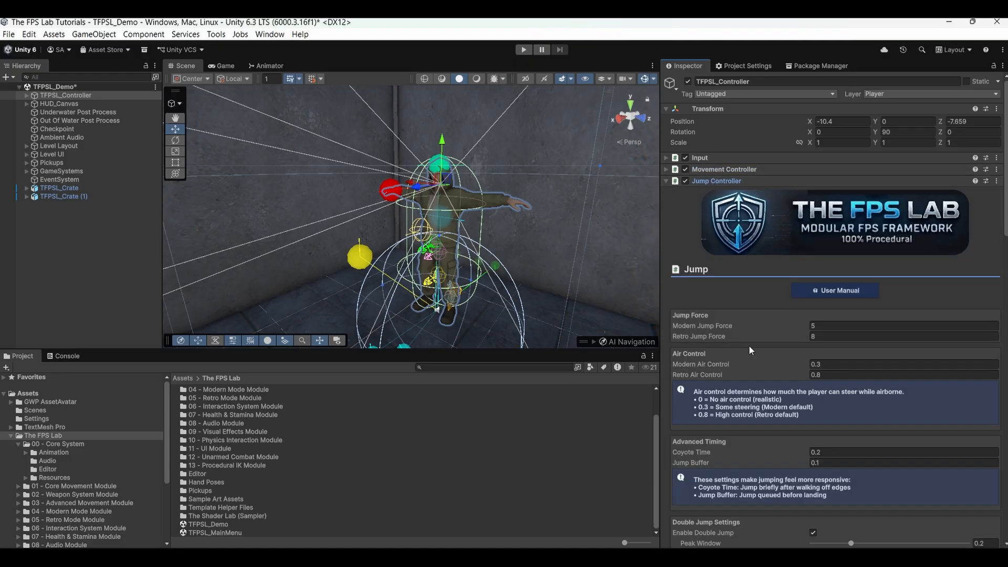
{"action": "scroll", "coordinate": [749, 350], "scroll_direction": "down", "scroll_amount": 1}
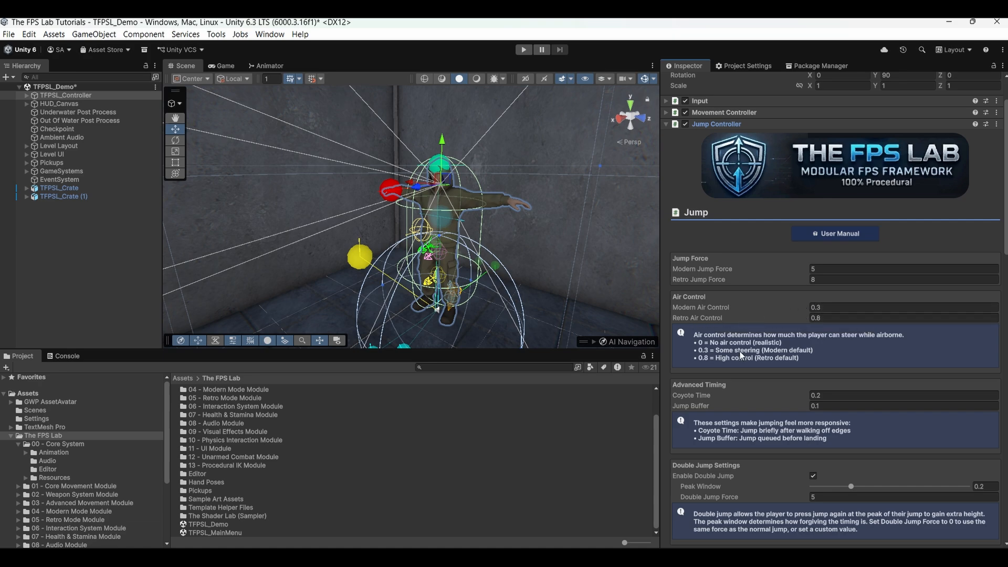
{"action": "scroll", "coordinate": [740, 351], "scroll_direction": "down", "scroll_amount": 1}
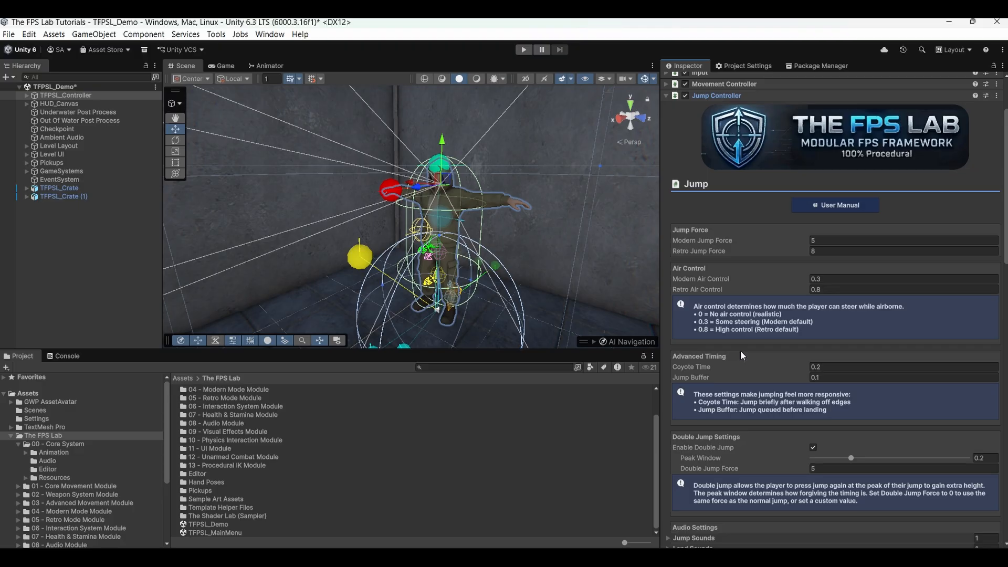
{"action": "scroll", "coordinate": [740, 356], "scroll_direction": "down", "scroll_amount": 1}
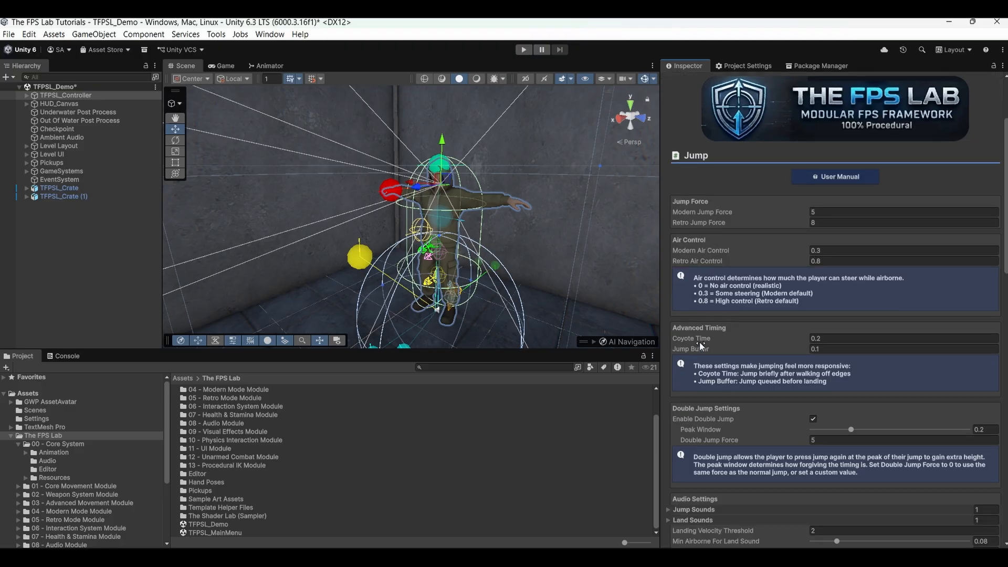
{"action": "scroll", "coordinate": [745, 319], "scroll_direction": "down", "scroll_amount": 2}
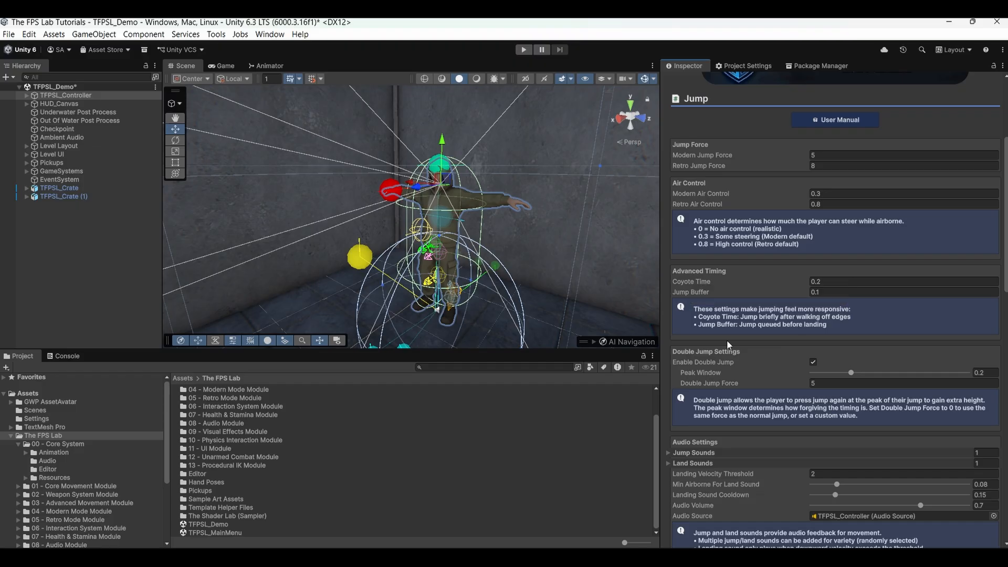
{"action": "scroll", "coordinate": [736, 327], "scroll_direction": "down", "scroll_amount": 2}
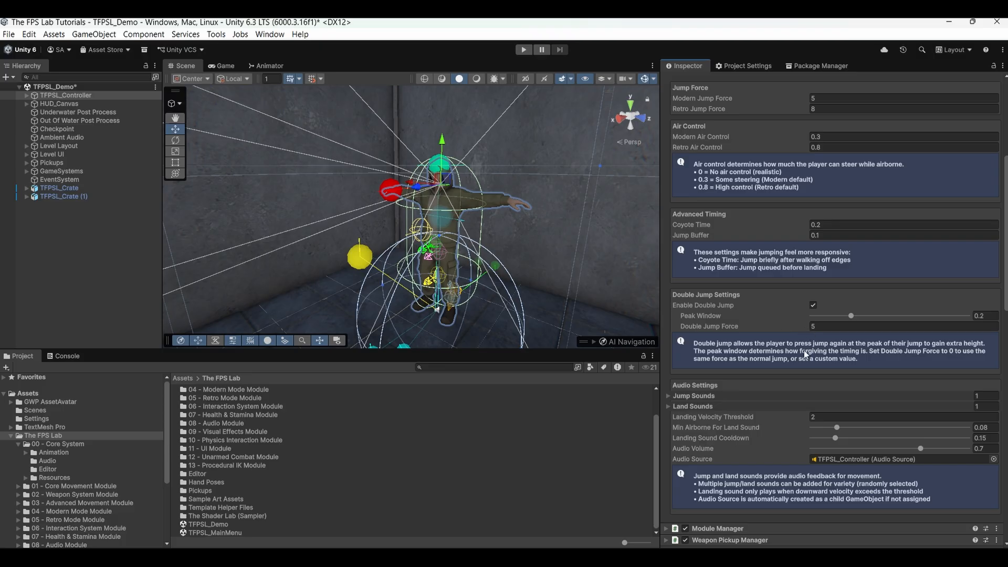
{"action": "scroll", "coordinate": [726, 393], "scroll_direction": "down", "scroll_amount": 4}
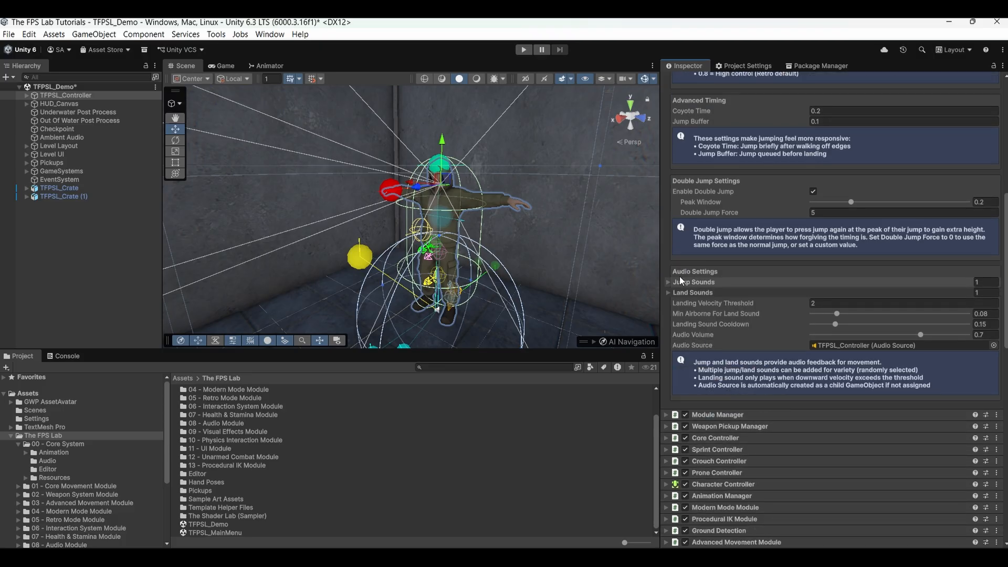
Expand the Jump Sounds and Land Sounds lists and assign the ConcreteLand01 audio clip to Element 0 of Land Sounds
{"action": "left_click", "coordinate": [666, 282]}
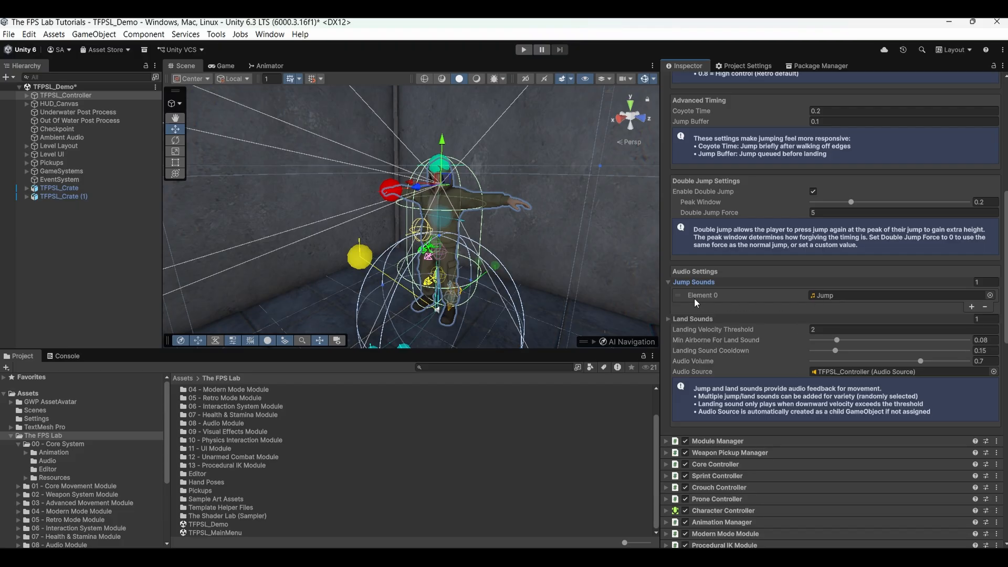
{"action": "mouse_move", "coordinate": [745, 295]}
{"action": "left_click", "coordinate": [667, 319]}
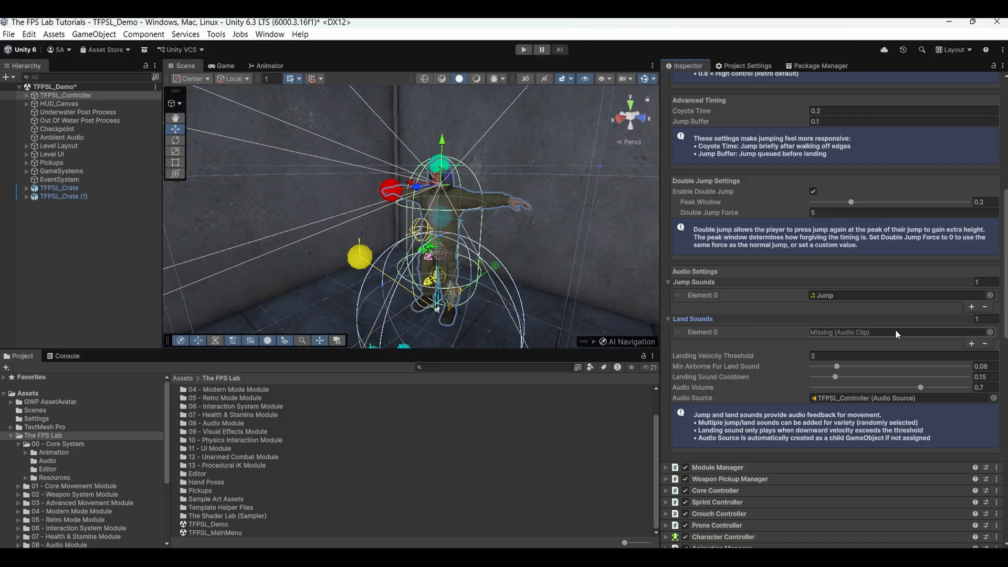
{"action": "left_click", "coordinate": [990, 332]}
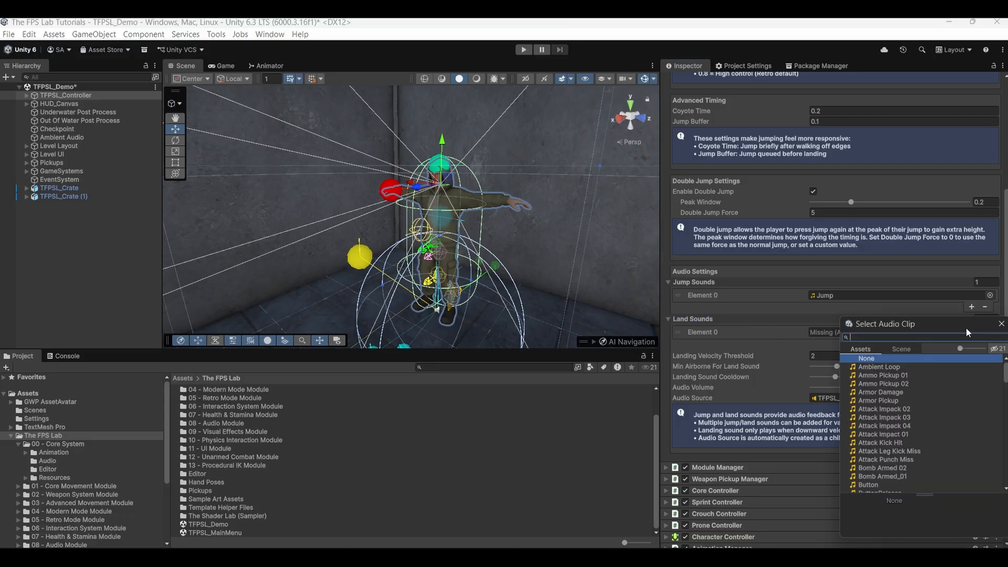
{"action": "type", "text": "land"}
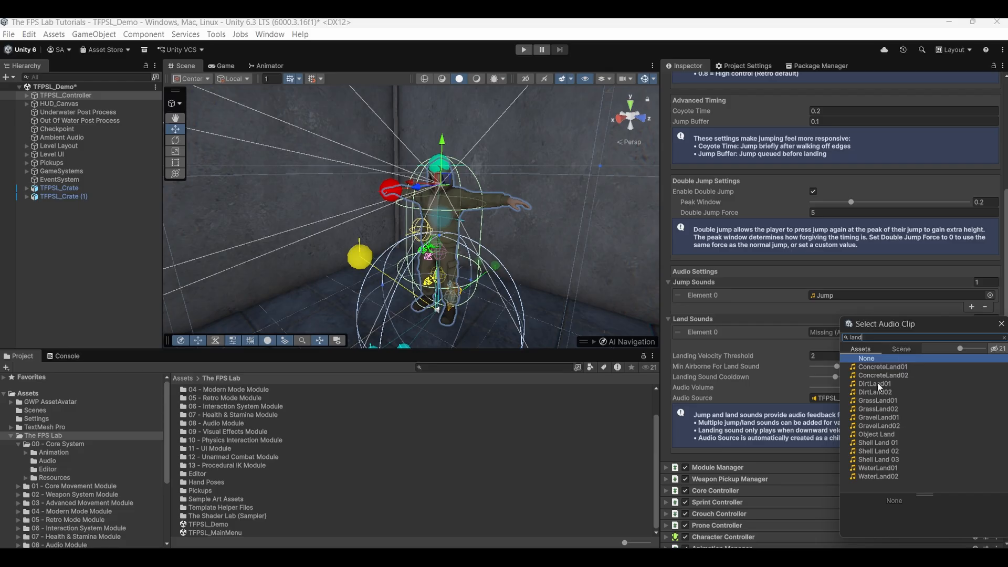
{"action": "left_click", "coordinate": [883, 366]}
{"action": "double_click", "coordinate": [882, 366]}
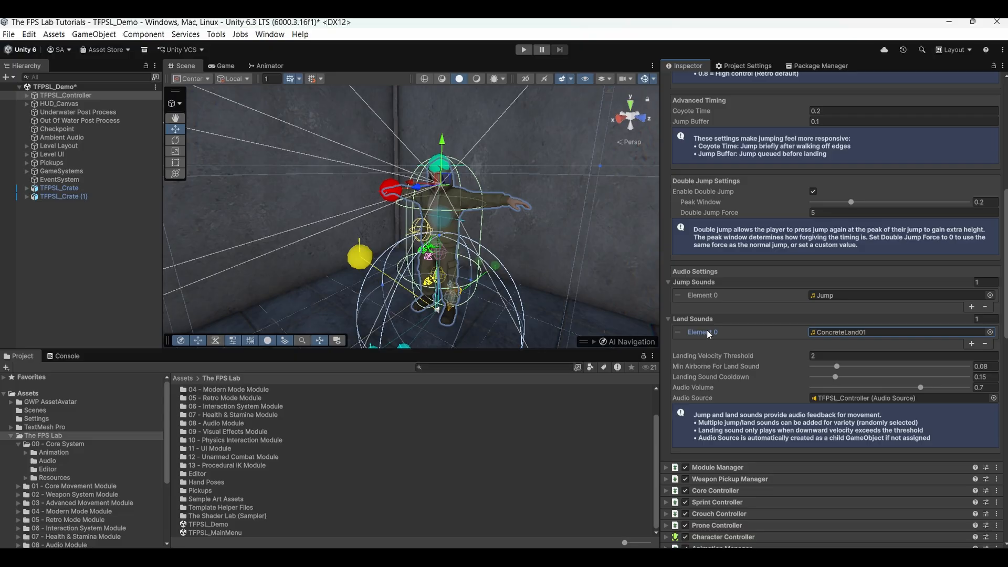
Review the Jump Controller's landing velocity threshold, landing sound timing, audio volume and audio source settings
{"action": "scroll", "coordinate": [713, 332], "scroll_direction": "down", "scroll_amount": 3}
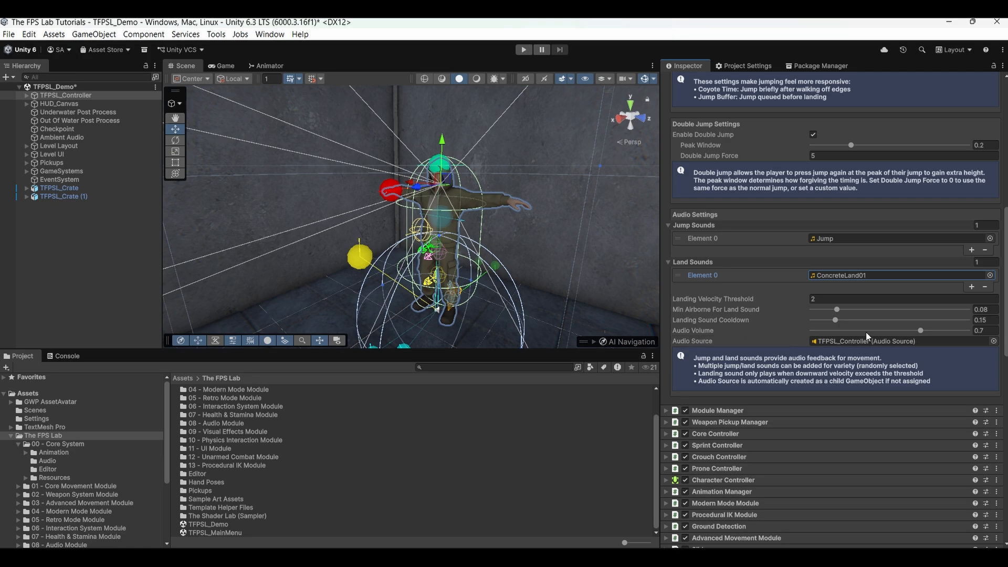
{"action": "scroll", "coordinate": [738, 344], "scroll_direction": "down", "scroll_amount": 1}
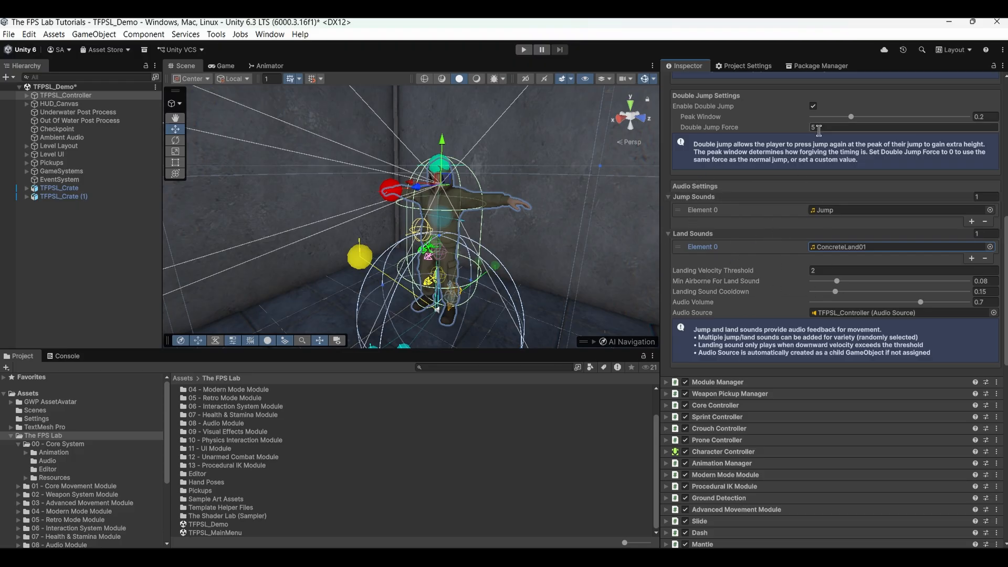
{"action": "scroll", "coordinate": [756, 304], "scroll_direction": "down", "scroll_amount": 3}
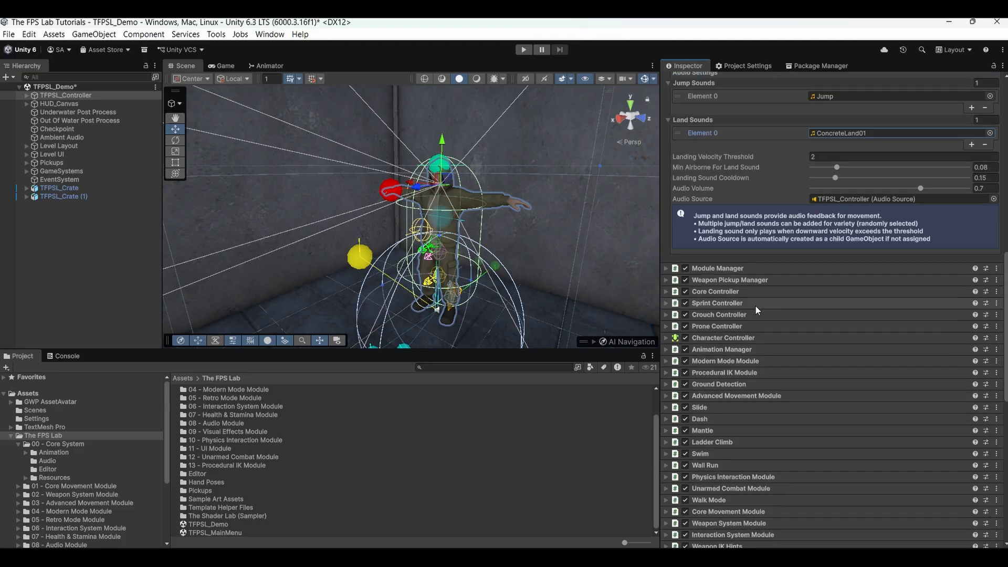
Collapse the Jump Controller component and expand the Module Manager component
{"action": "scroll", "coordinate": [755, 302], "scroll_direction": "up", "scroll_amount": 10}
{"action": "scroll", "coordinate": [758, 298], "scroll_direction": "up", "scroll_amount": 3}
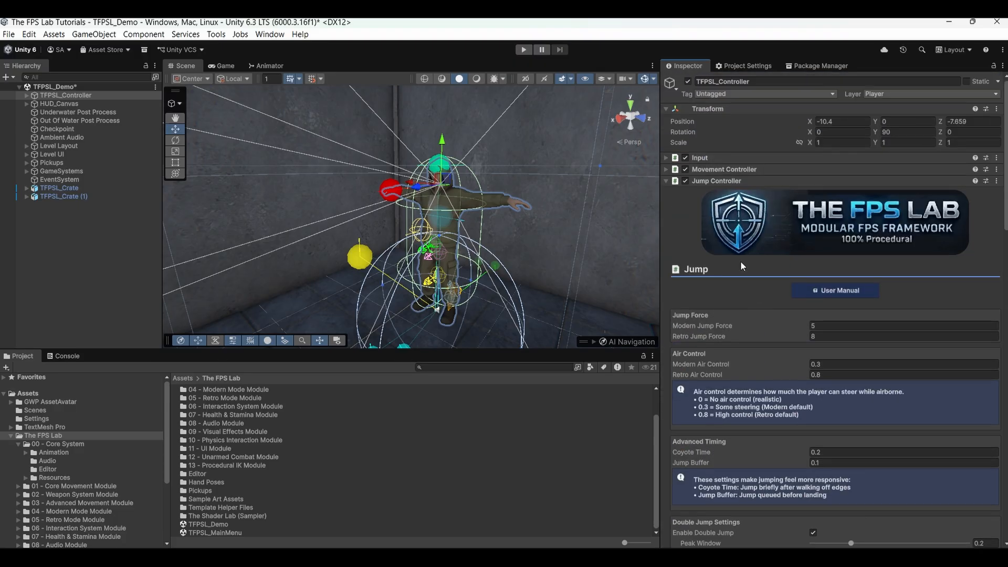
{"action": "left_click", "coordinate": [723, 180]}
{"action": "left_click", "coordinate": [720, 191]}
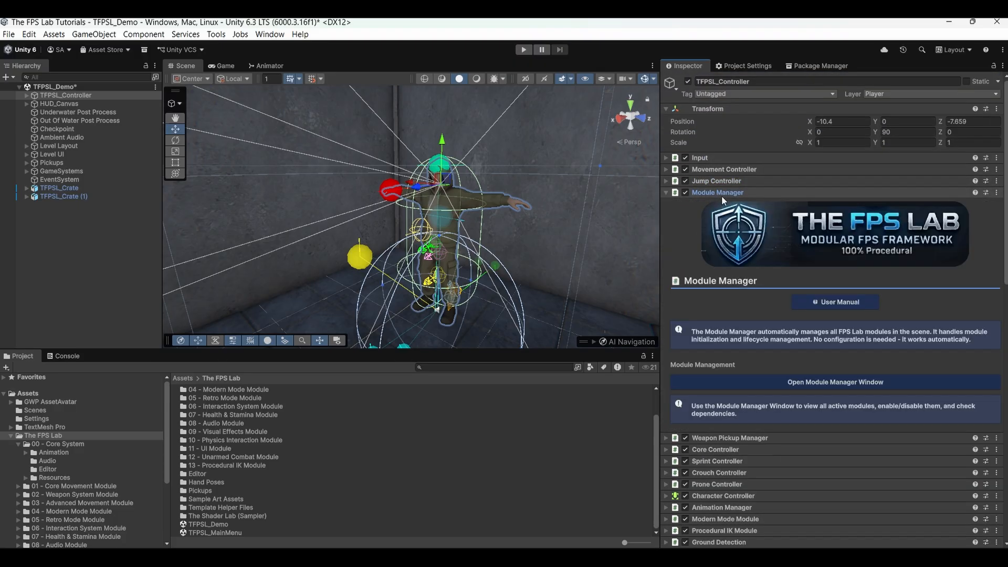
Open the Module Manager window and examine its lists of required and optional modules
{"action": "scroll", "coordinate": [741, 338], "scroll_direction": "down", "scroll_amount": 2}
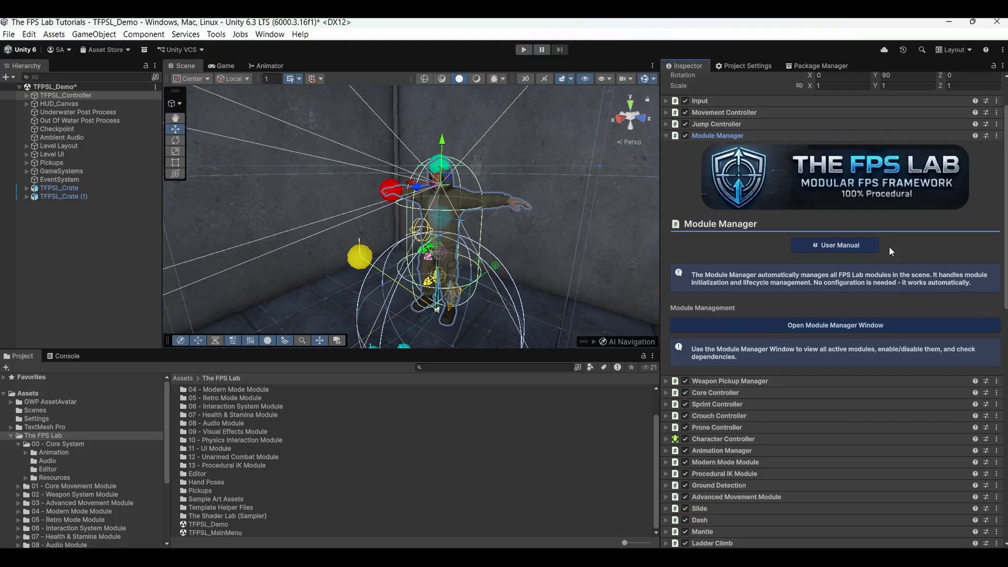
{"action": "left_click", "coordinate": [811, 326]}
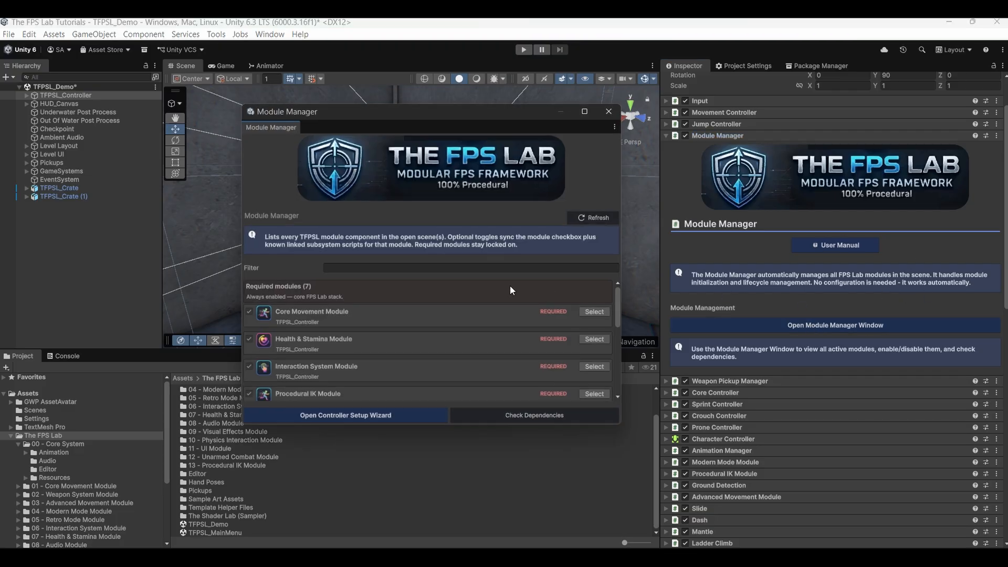
{"action": "scroll", "coordinate": [466, 329], "scroll_direction": "down", "scroll_amount": 10}
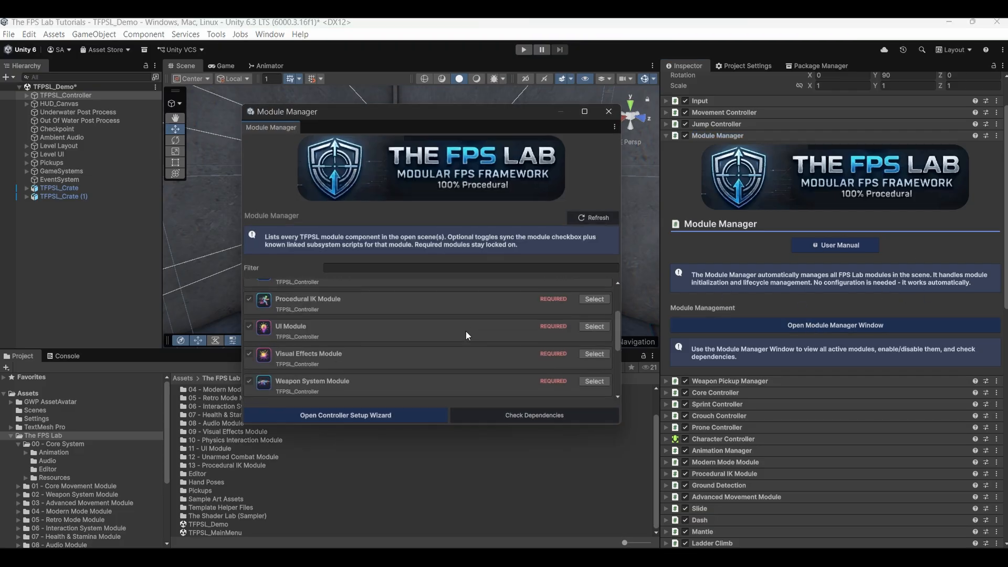
{"action": "scroll", "coordinate": [465, 327], "scroll_direction": "up", "scroll_amount": 10}
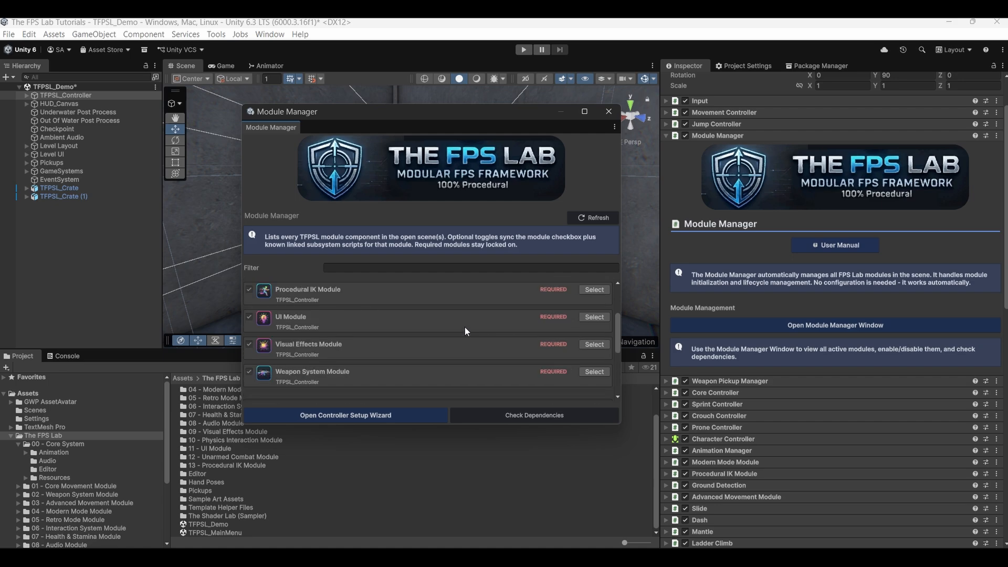
{"action": "scroll", "coordinate": [464, 327], "scroll_direction": "down", "scroll_amount": 5}
{"action": "scroll", "coordinate": [465, 327], "scroll_direction": "up", "scroll_amount": 5}
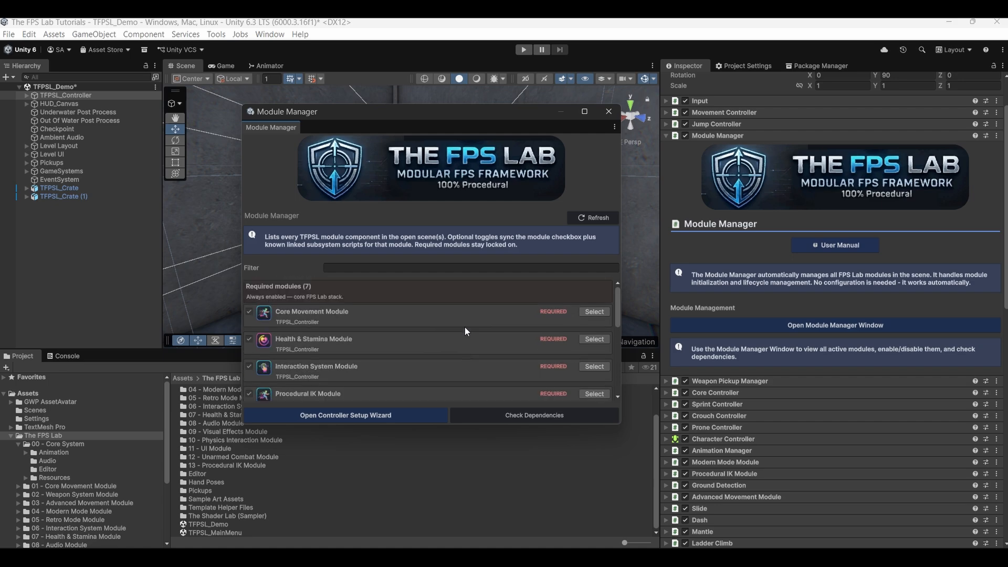
{"action": "scroll", "coordinate": [486, 323], "scroll_direction": "down", "scroll_amount": 5}
{"action": "scroll", "coordinate": [487, 328], "scroll_direction": "down", "scroll_amount": 5}
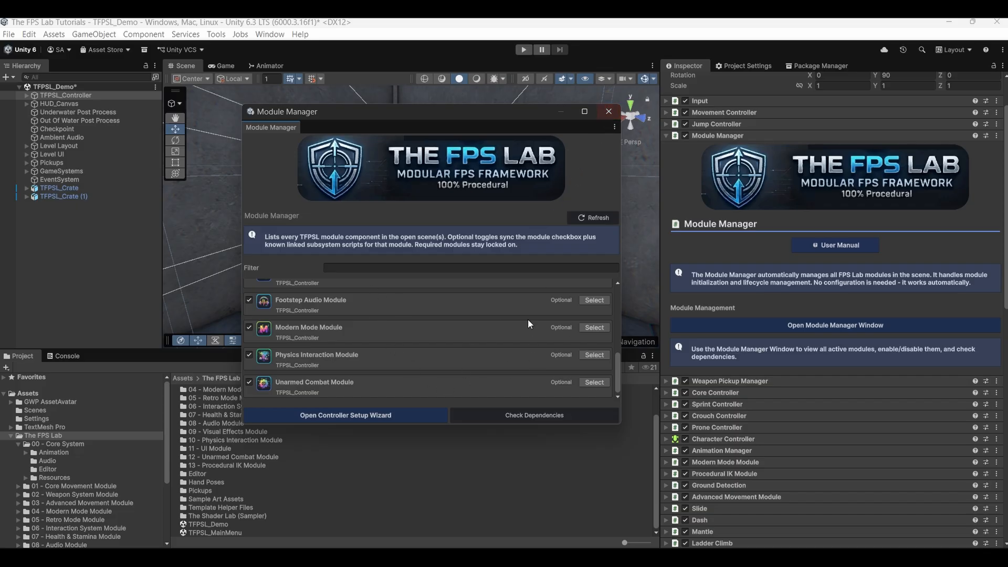
Run the module dependency check, dismiss its result and close the Module Manager window
{"action": "left_click", "coordinate": [512, 416]}
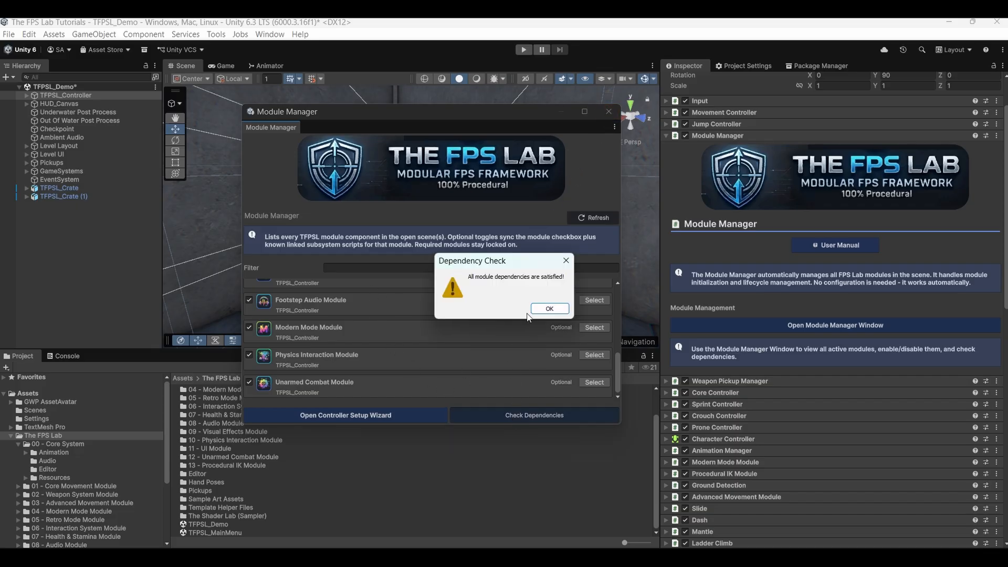
{"action": "left_click", "coordinate": [548, 308]}
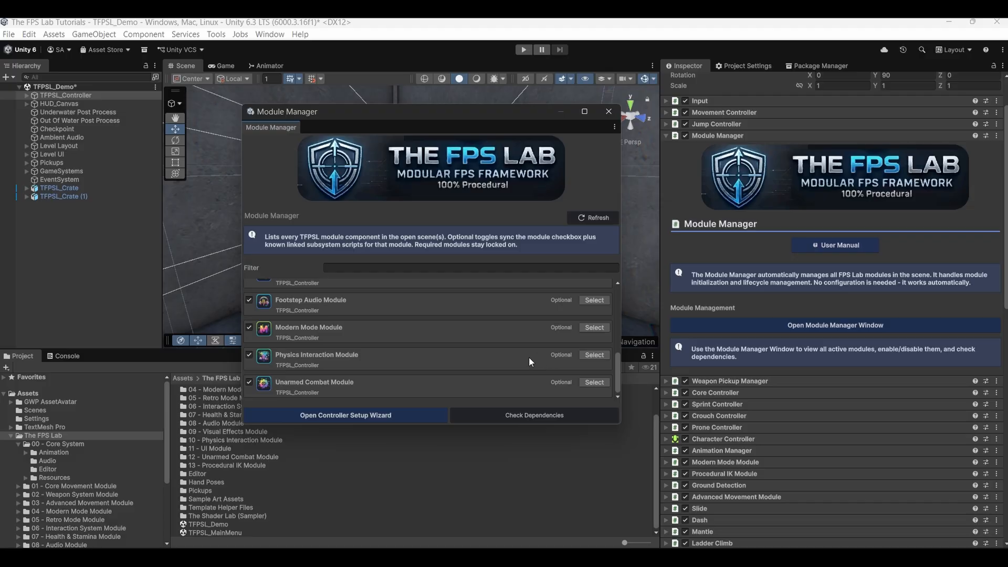
{"action": "scroll", "coordinate": [411, 342], "scroll_direction": "up", "scroll_amount": 5}
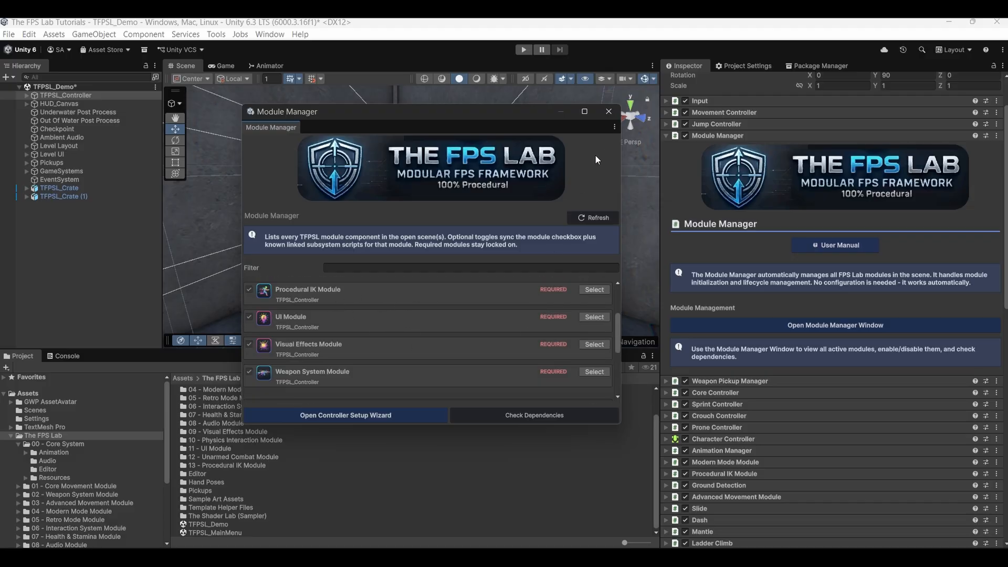
{"action": "left_click", "coordinate": [609, 112]}
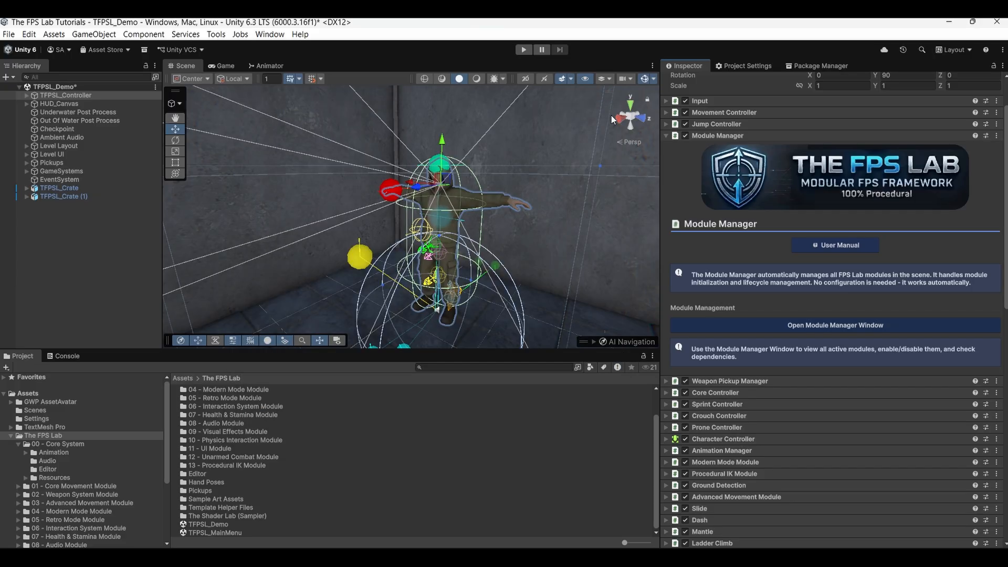
Collapse the Module Manager component, then expand Weapon Pickup Manager and examine its Weapon to Pickup Mappings
{"action": "left_click", "coordinate": [709, 135]}
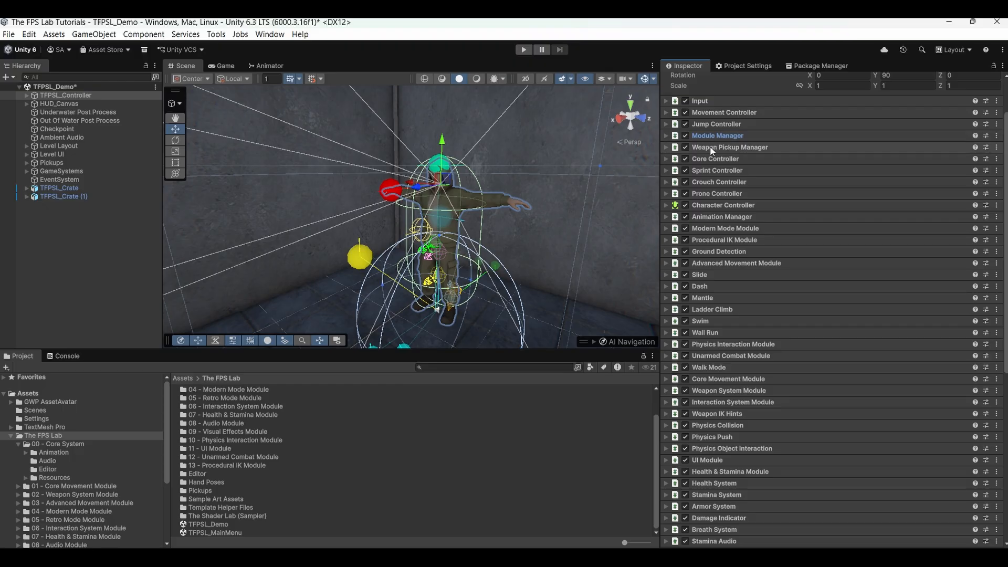
{"action": "left_click", "coordinate": [710, 147]}
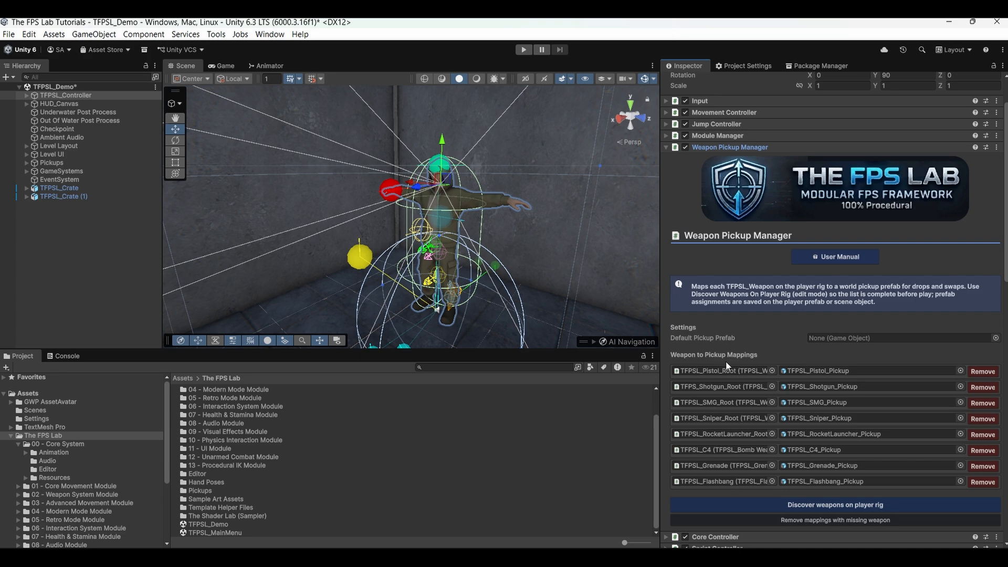
{"action": "scroll", "coordinate": [739, 358], "scroll_direction": "down", "scroll_amount": 3}
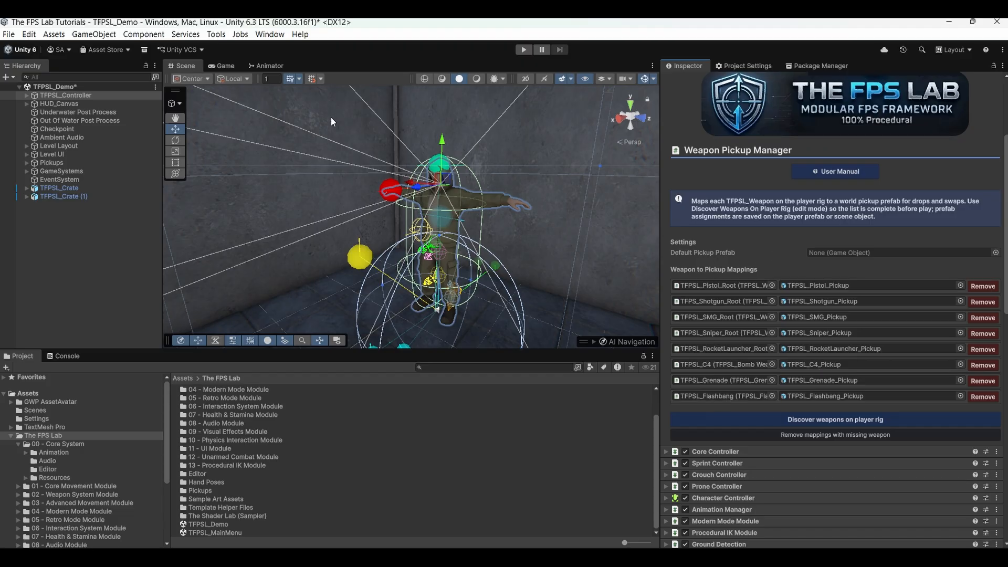
Open The FPS Lab's Weapon Setup Wizard to view its setup options, and close it again
{"action": "left_click", "coordinate": [215, 34]}
{"action": "mouse_move", "coordinate": [226, 50]}
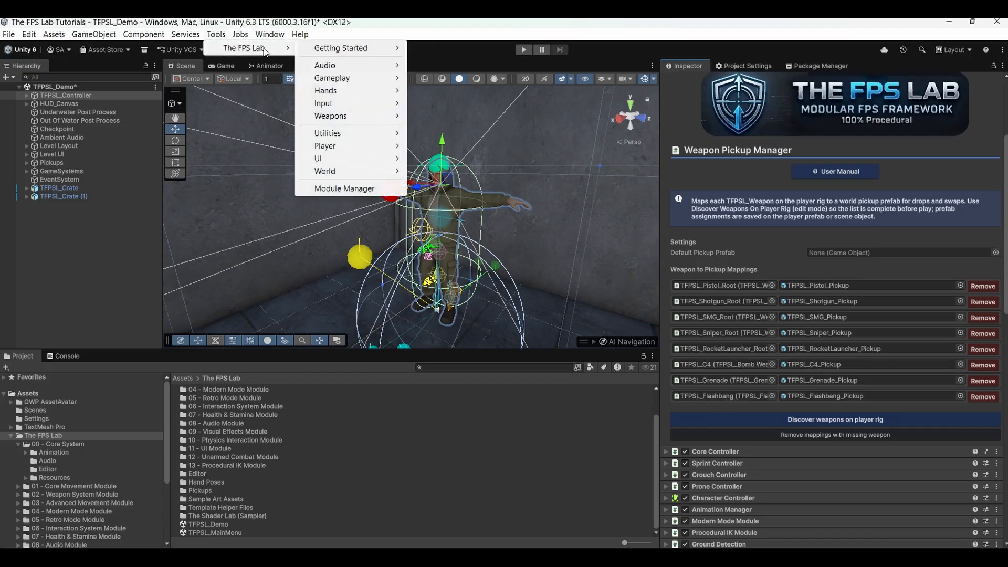
{"action": "mouse_move", "coordinate": [361, 116]}
{"action": "left_click", "coordinate": [449, 116]}
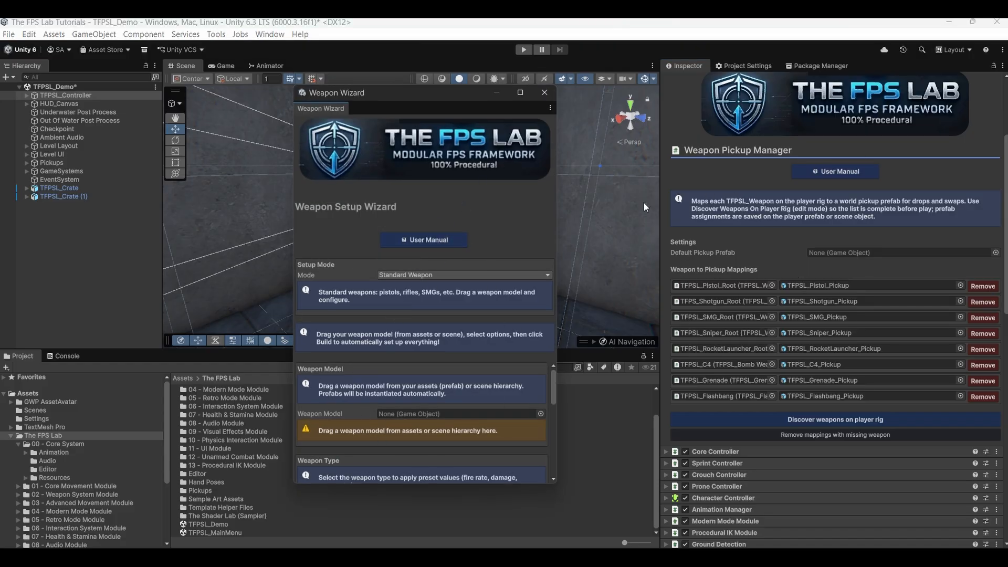
{"action": "left_click", "coordinate": [544, 93]}
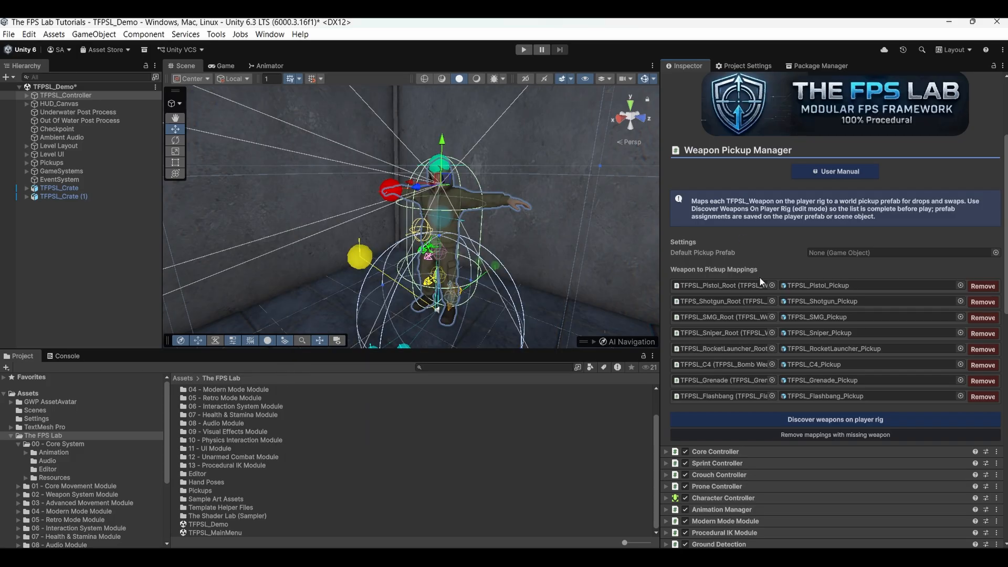
Locate the TFPSL_Pistol_Pickup prefab in the project and its mapped TFPSL_Pistol_Root weapon in the scene hierarchy
{"action": "left_click", "coordinate": [836, 286]}
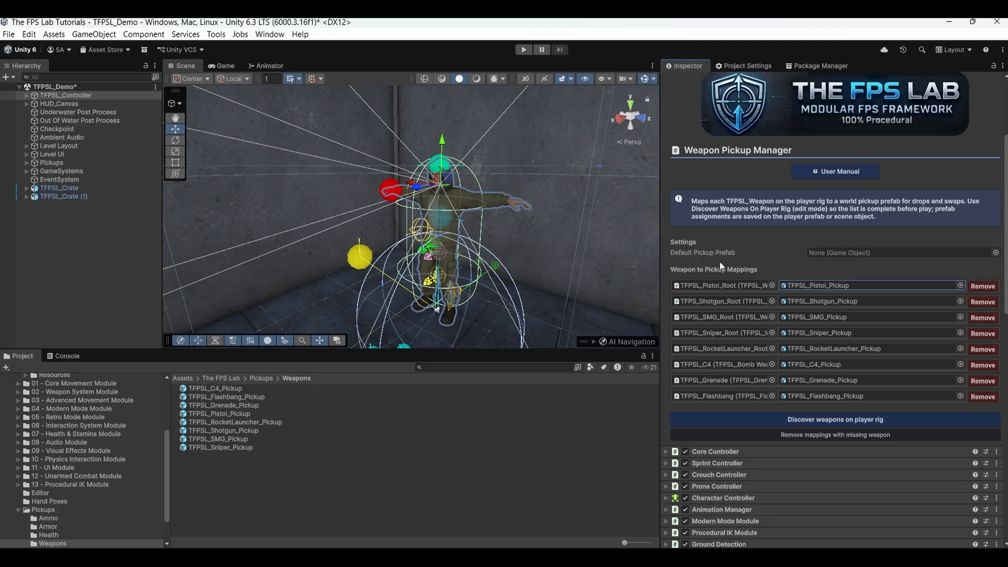
{"action": "left_click", "coordinate": [727, 286]}
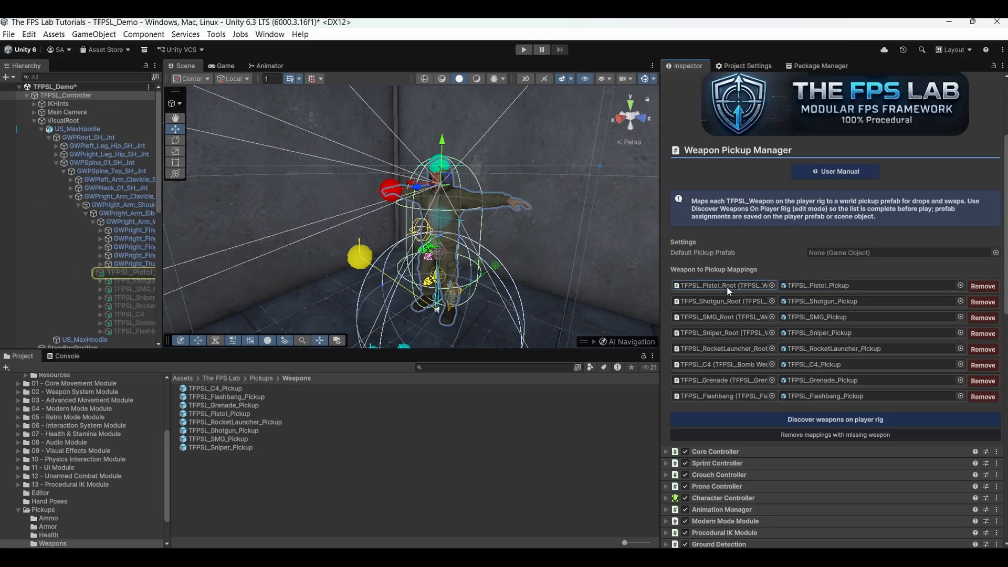
Activate TFPSL_Pistol_Root temporarily to examine the pistol in the character's hand up close, and deactivate it again
{"action": "left_click", "coordinate": [131, 273]}
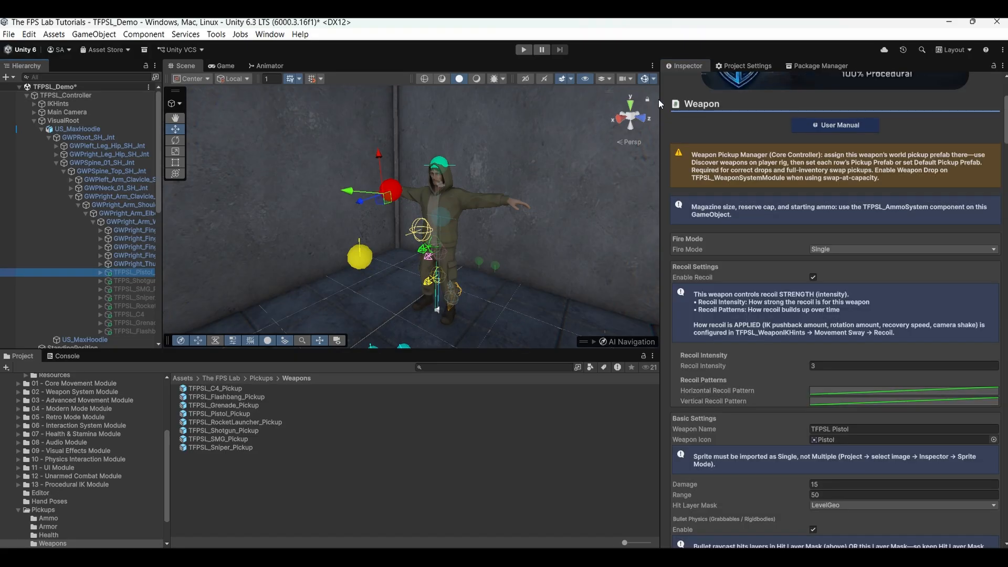
{"action": "scroll", "coordinate": [710, 111], "scroll_direction": "up", "scroll_amount": 5}
{"action": "left_click", "coordinate": [687, 81]}
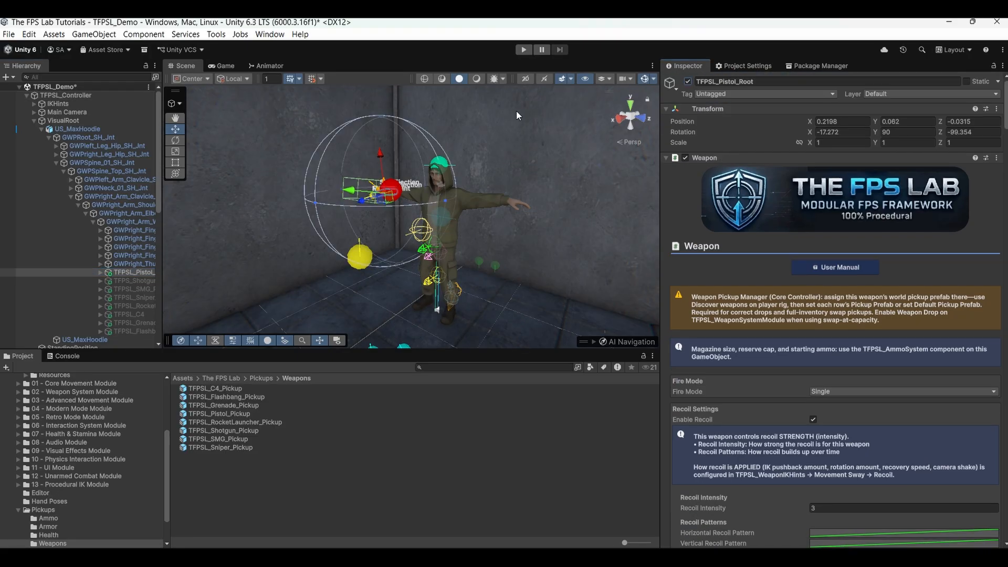
{"action": "key", "text": "f"}
{"action": "mouse_move", "coordinate": [440, 140]}
{"action": "left_mouse_down", "text": "alt"}
{"action": "mouse_move", "coordinate": [586, 158]}
{"action": "mouse_move", "coordinate": [504, 175]}
{"action": "mouse_move", "coordinate": [446, 236]}
{"action": "mouse_move", "coordinate": [488, 185]}
{"action": "mouse_move", "coordinate": [583, 144]}
{"action": "mouse_move", "coordinate": [765, 125]}
{"action": "mouse_move", "coordinate": [442, 143]}
{"action": "left_mouse_up", "text": "alt"}
{"action": "scroll", "coordinate": [570, 161], "scroll_direction": "down", "scroll_amount": 3}
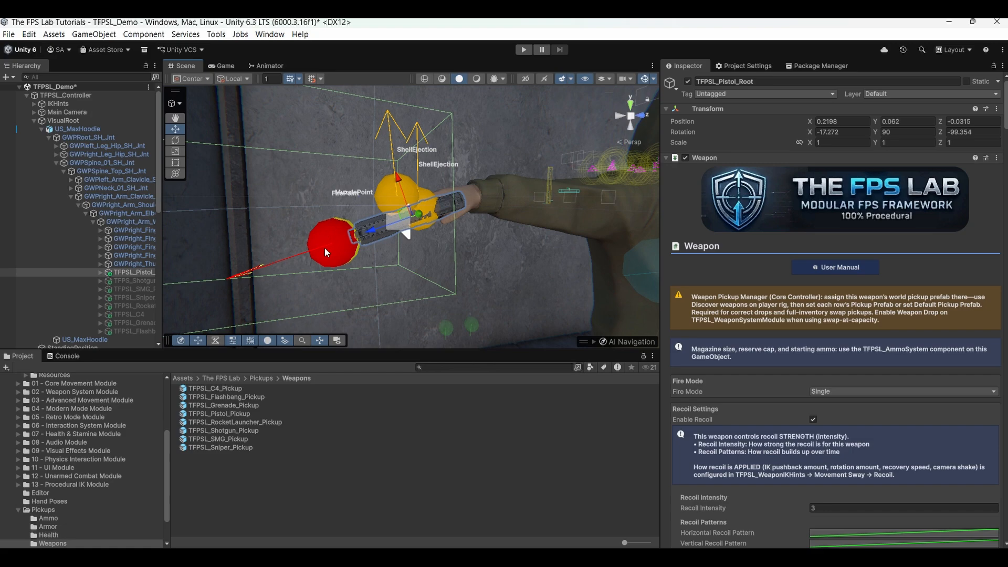
{"action": "left_click_drag", "start_coordinate": [437, 217], "coordinate": [409, 242], "text": "alt"}
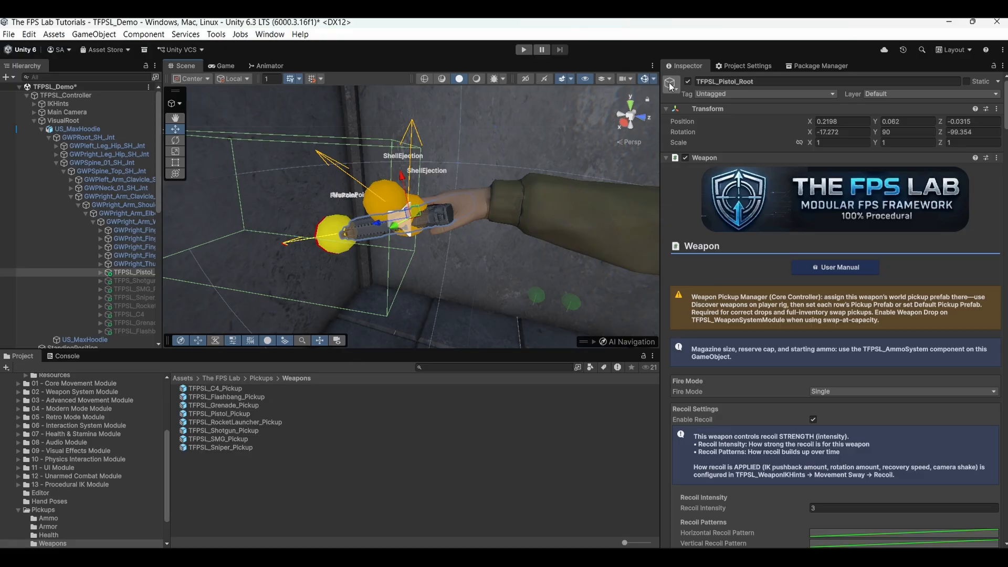
{"action": "left_click", "coordinate": [688, 81]}
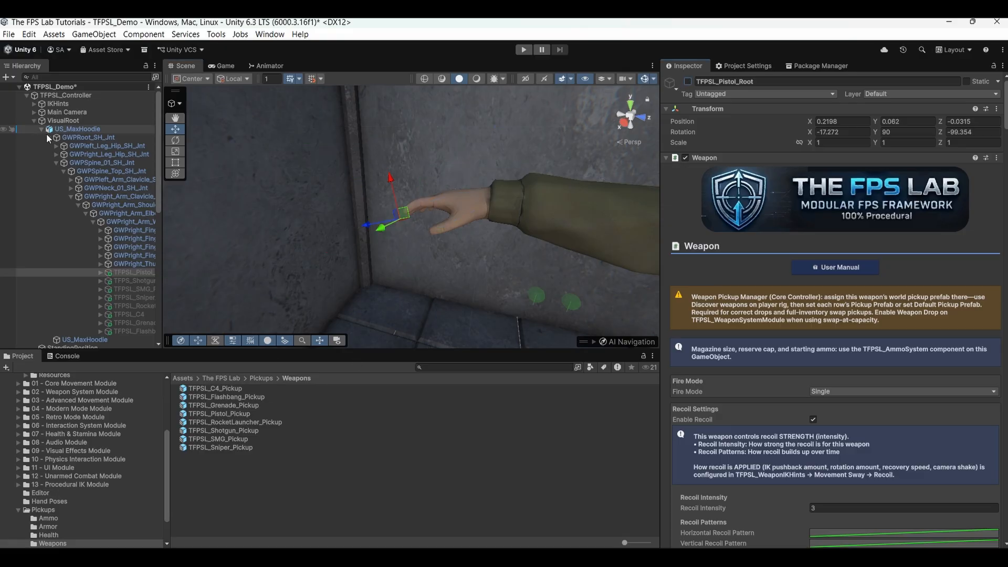
Collapse the US_MaxHoodie and VisualRoot branches and reselect TFPSL_Controller to review its Weapon to Pickup Mappings
{"action": "left_click", "coordinate": [41, 128]}
{"action": "left_click", "coordinate": [33, 120]}
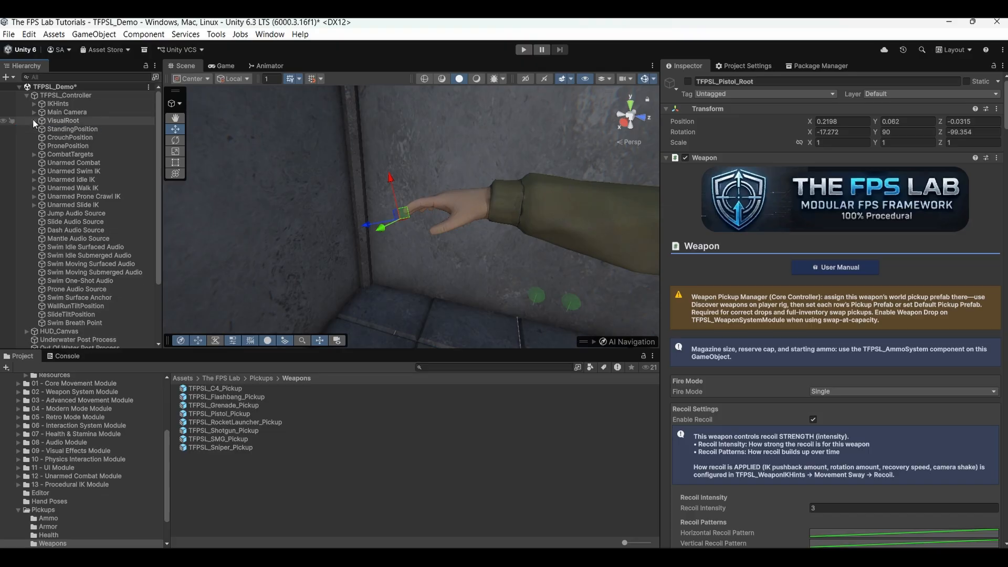
{"action": "left_click", "coordinate": [61, 95]}
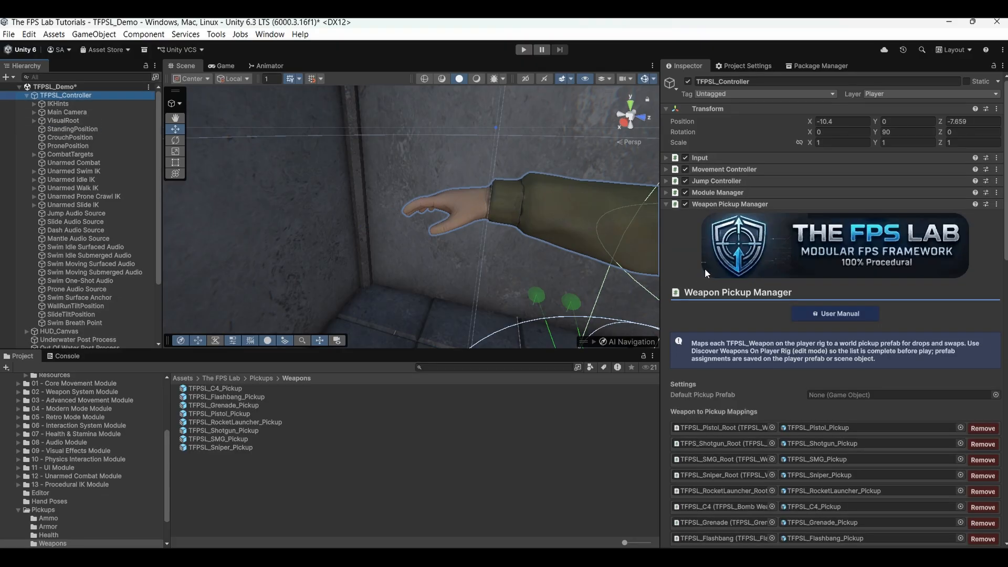
{"action": "scroll", "coordinate": [769, 281], "scroll_direction": "down", "scroll_amount": 3}
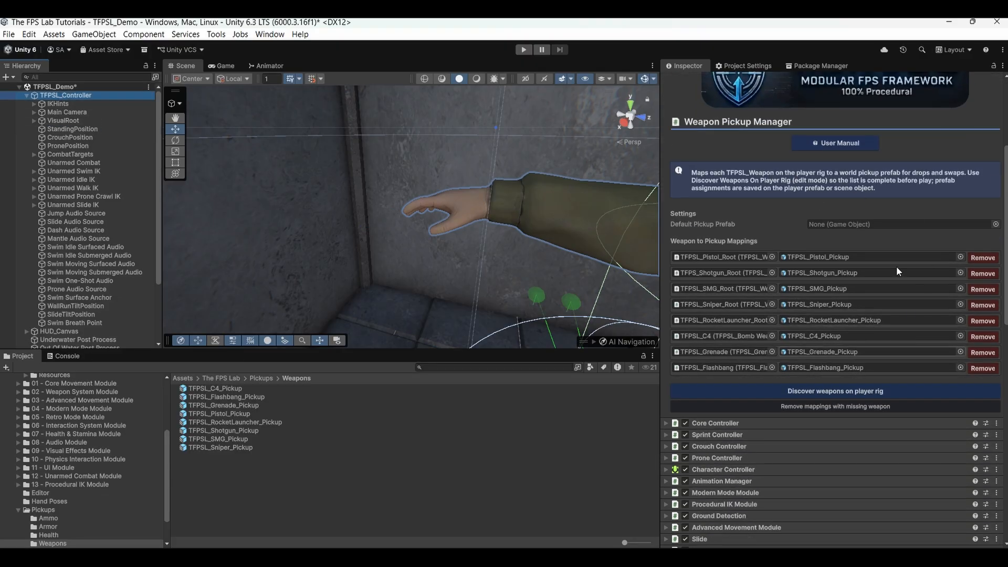
{"action": "scroll", "coordinate": [805, 245], "scroll_direction": "up", "scroll_amount": 2}
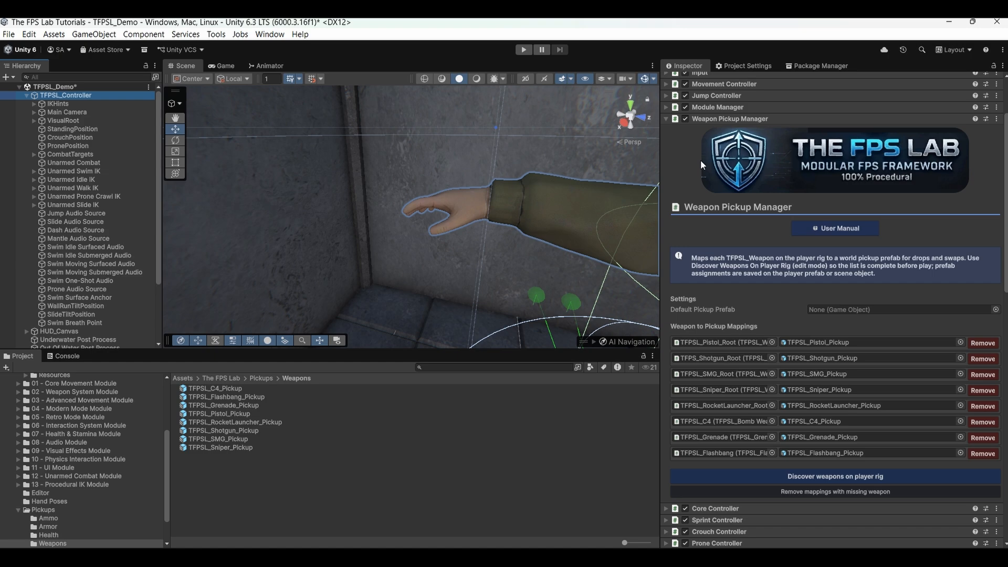
Collapse Weapon Pickup Manager and examine the Core Controller component, including its Current Mode options, keeping Modern
{"action": "left_click", "coordinate": [714, 124]}
{"action": "left_click", "coordinate": [713, 130]}
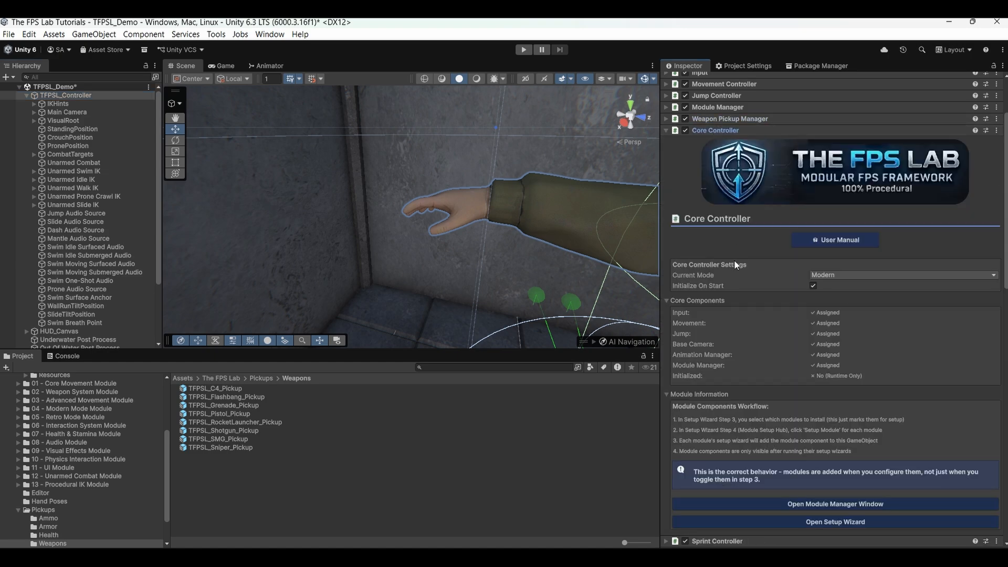
{"action": "scroll", "coordinate": [739, 312], "scroll_direction": "down", "scroll_amount": 1}
{"action": "scroll", "coordinate": [739, 310], "scroll_direction": "down", "scroll_amount": 1}
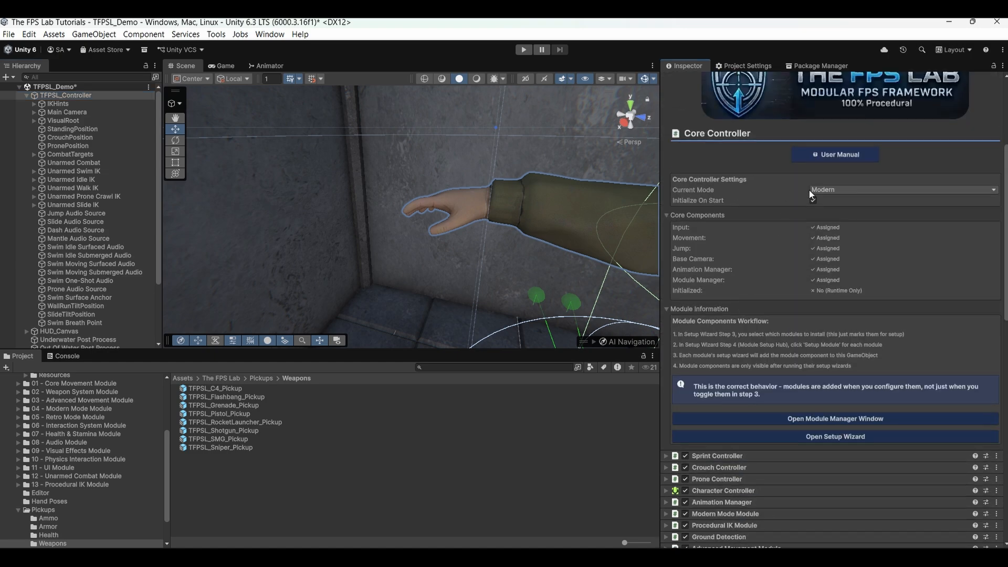
{"action": "left_click", "coordinate": [870, 189]}
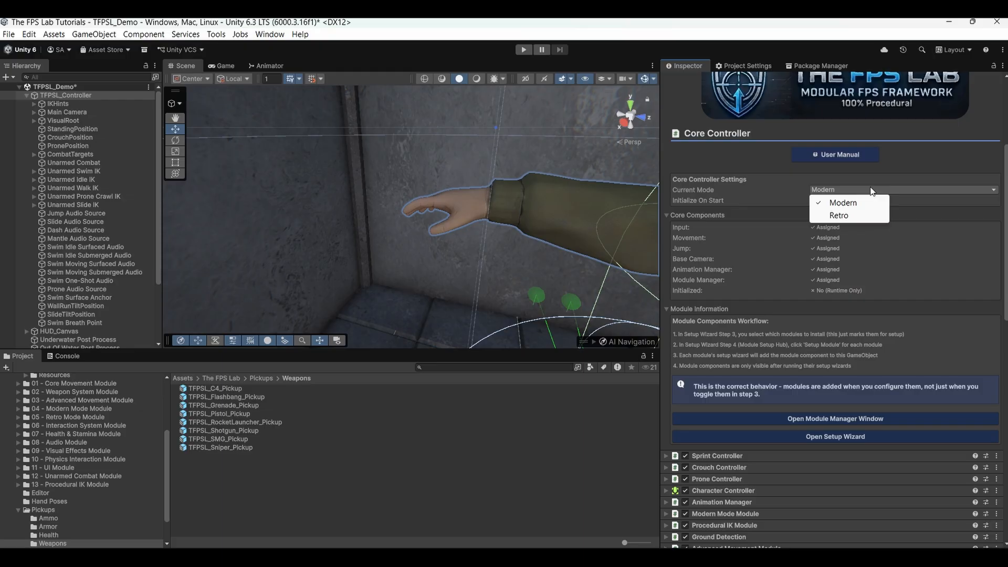
{"action": "left_click", "coordinate": [766, 178]}
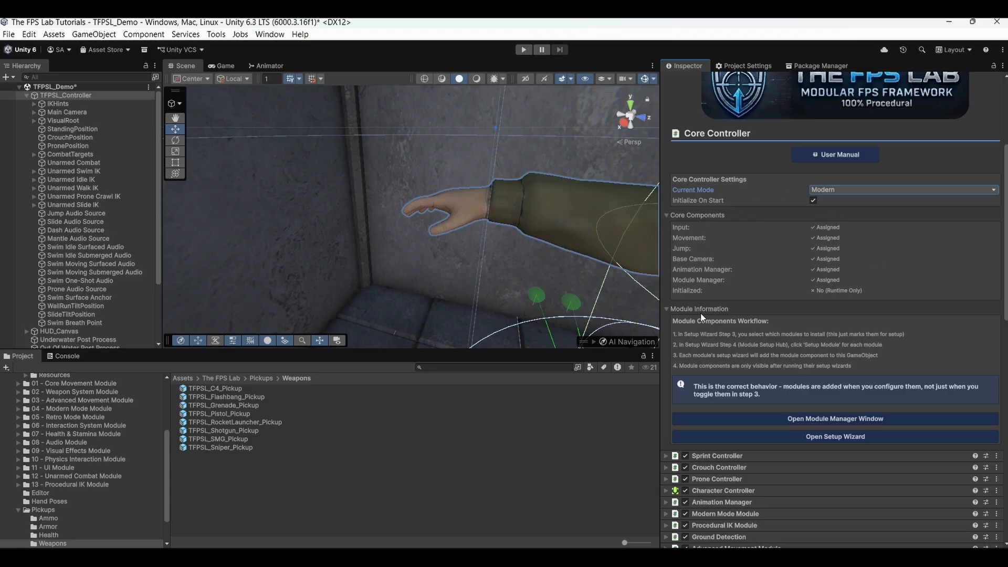
{"action": "scroll", "coordinate": [760, 282], "scroll_direction": "up", "scroll_amount": 5}
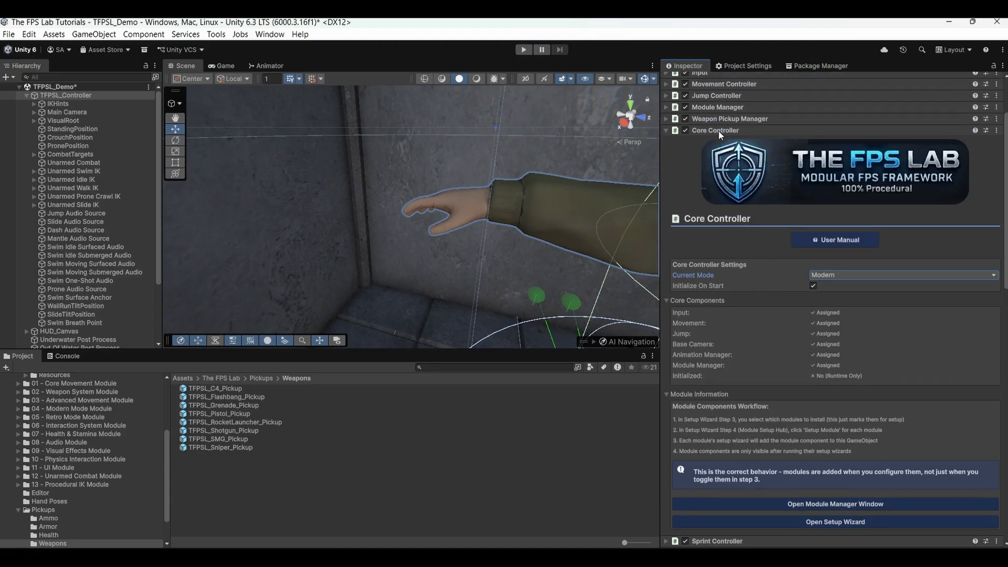
{"action": "left_click", "coordinate": [718, 129]}
Examine the Sprint Controller's settings and the Crouch Controller's speed, capsule and ceiling detection settings, collapsing each component after viewing
{"action": "left_click", "coordinate": [715, 141]}
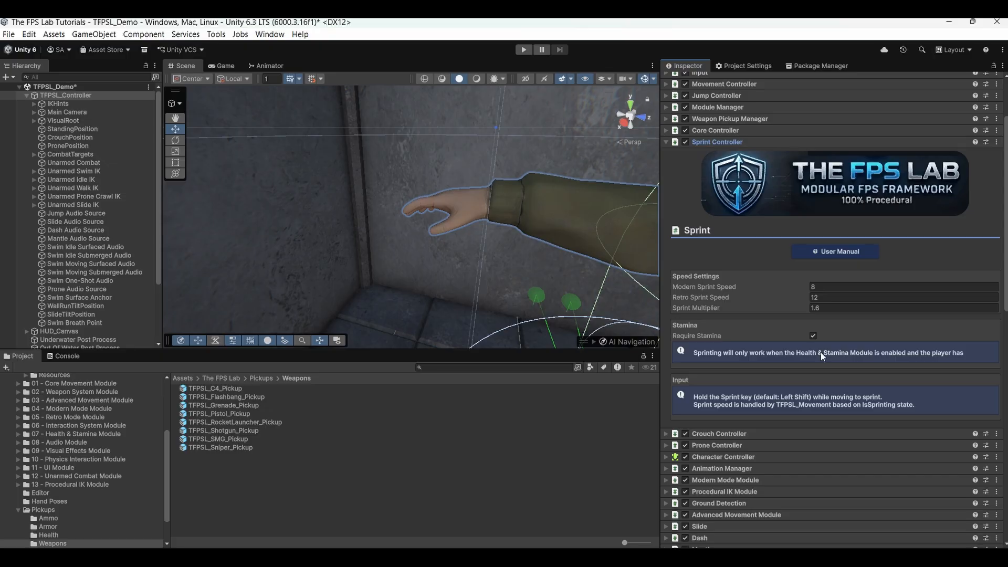
{"action": "left_click", "coordinate": [724, 143]}
{"action": "left_click", "coordinate": [724, 152]}
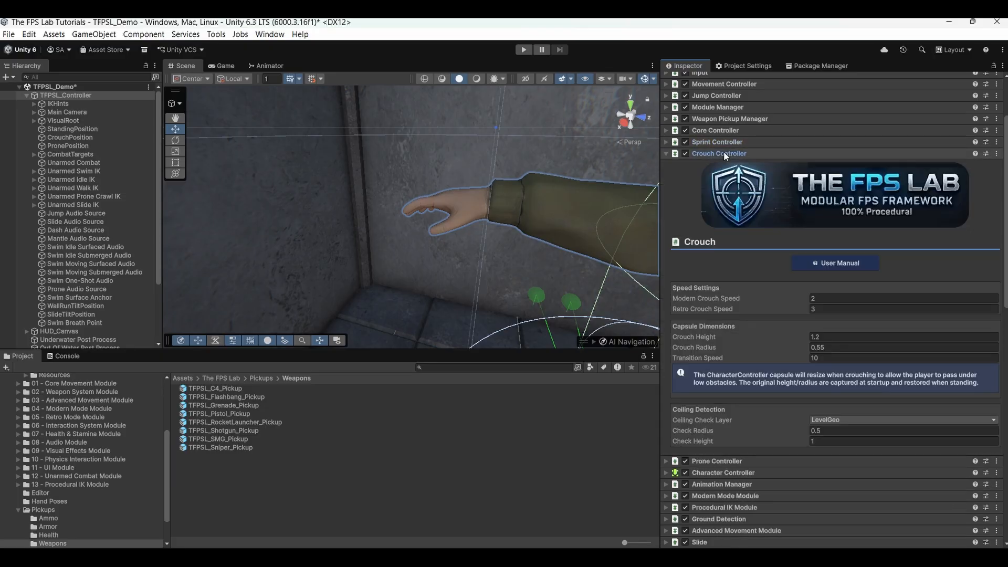
{"action": "scroll", "coordinate": [717, 312], "scroll_direction": "down", "scroll_amount": 1}
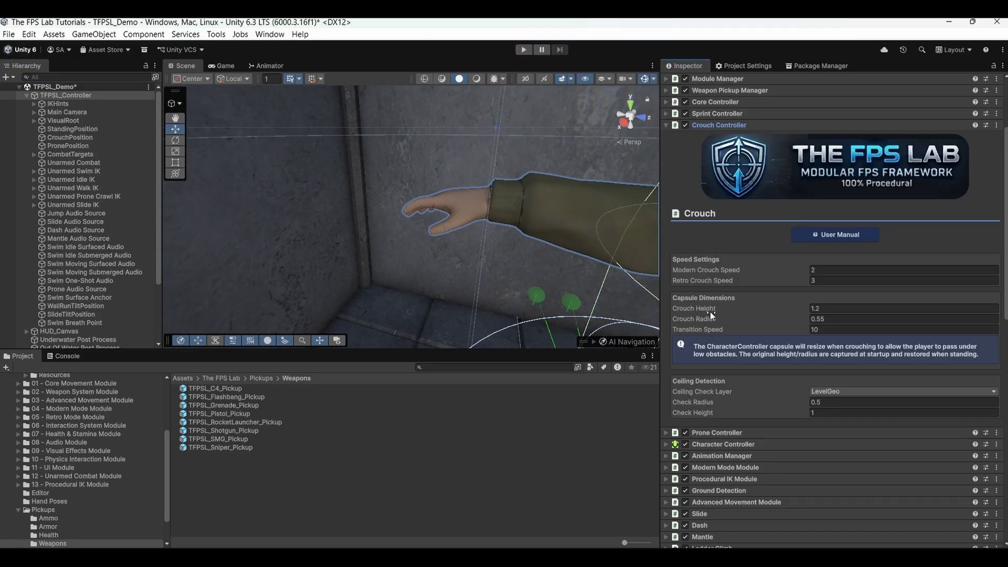
{"action": "scroll", "coordinate": [722, 357], "scroll_direction": "down", "scroll_amount": 3}
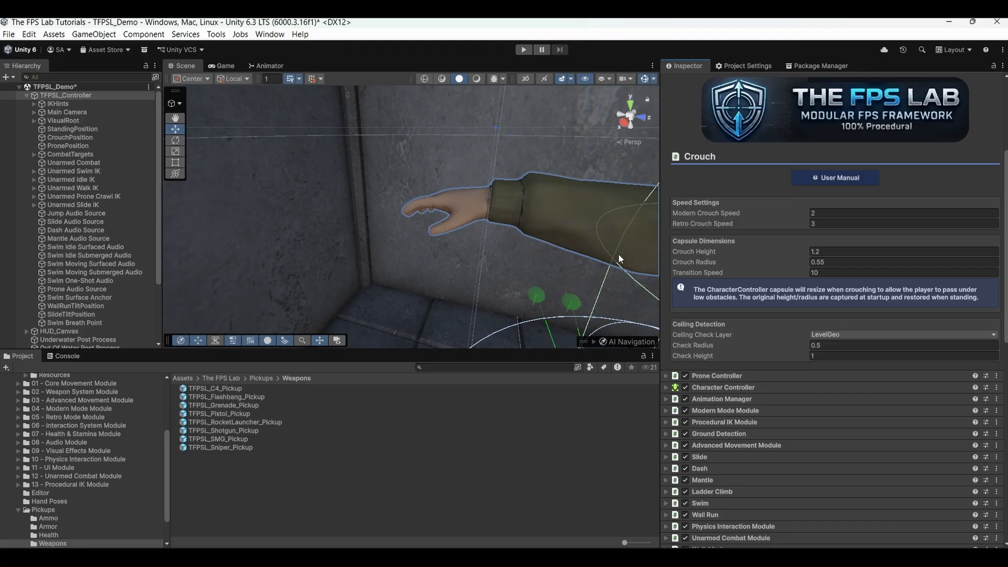
{"action": "right_click_drag", "start_coordinate": [618, 254], "coordinate": [684, 229]}
{"action": "key", "text": "s"}
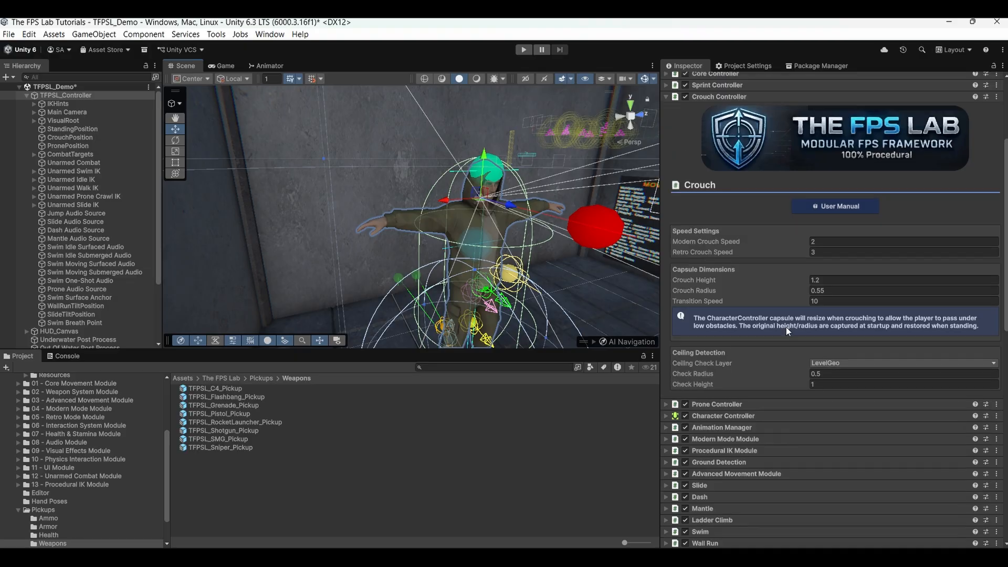
{"action": "scroll", "coordinate": [785, 326], "scroll_direction": "up", "scroll_amount": 3}
{"action": "left_click", "coordinate": [736, 211]}
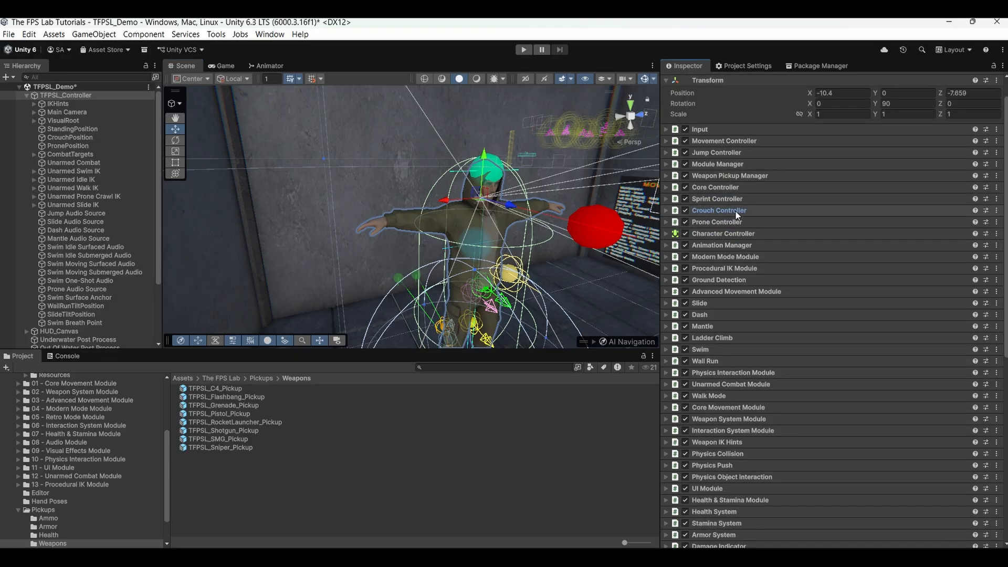
Expand Prone Controller, examine its roll, capsule, obstacle detection and audio settings, and collapse it again
{"action": "left_click", "coordinate": [731, 222]}
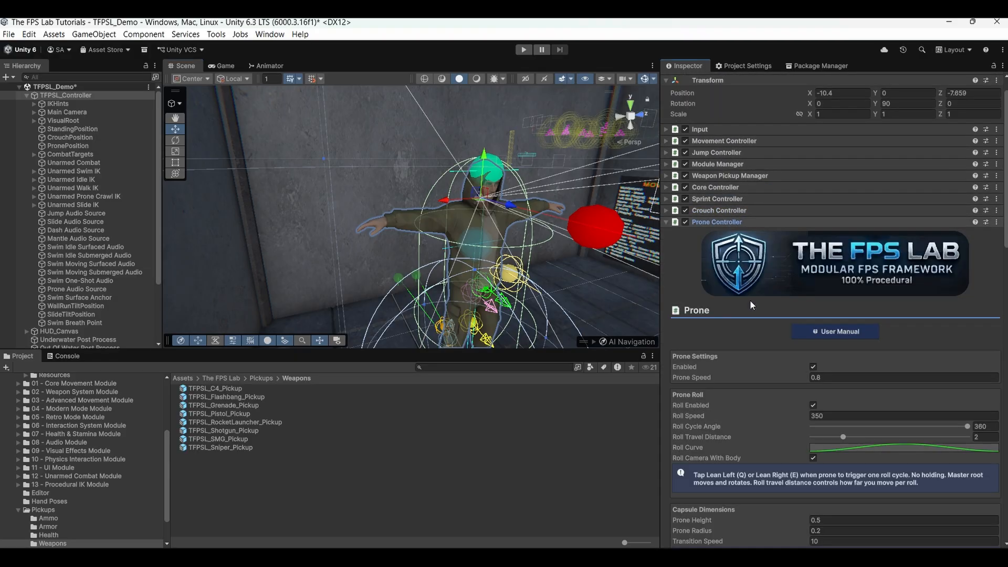
{"action": "scroll", "coordinate": [745, 368], "scroll_direction": "down", "scroll_amount": 3}
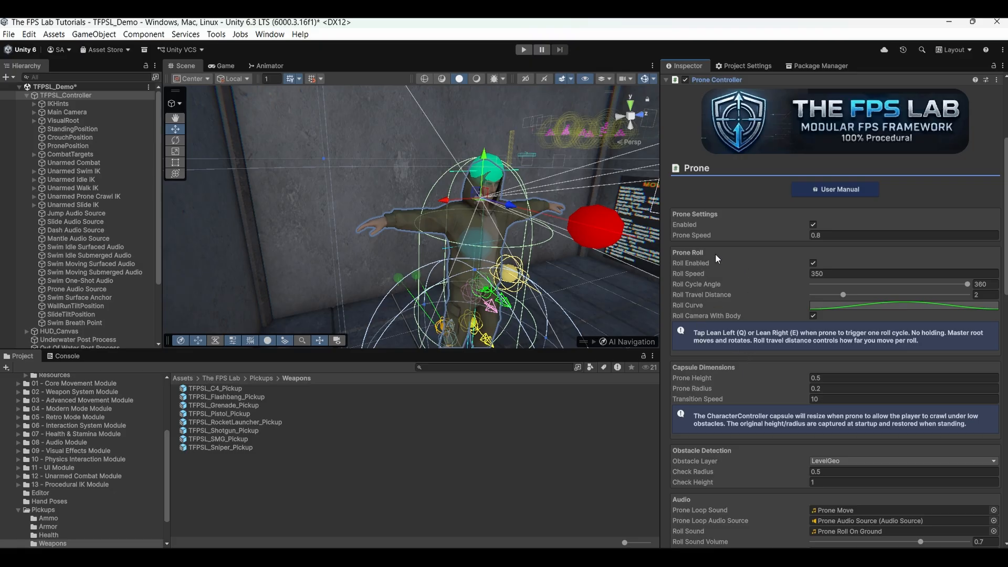
{"action": "mouse_move", "coordinate": [720, 271]}
{"action": "mouse_move", "coordinate": [748, 260]}
{"action": "scroll", "coordinate": [735, 319], "scroll_direction": "down", "scroll_amount": 3}
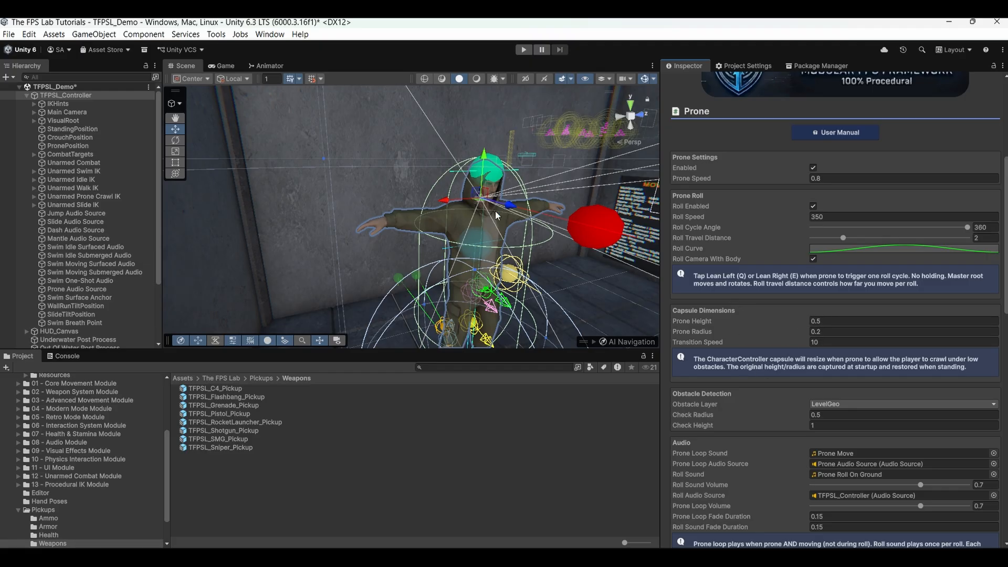
{"action": "scroll", "coordinate": [807, 355], "scroll_direction": "down", "scroll_amount": 3}
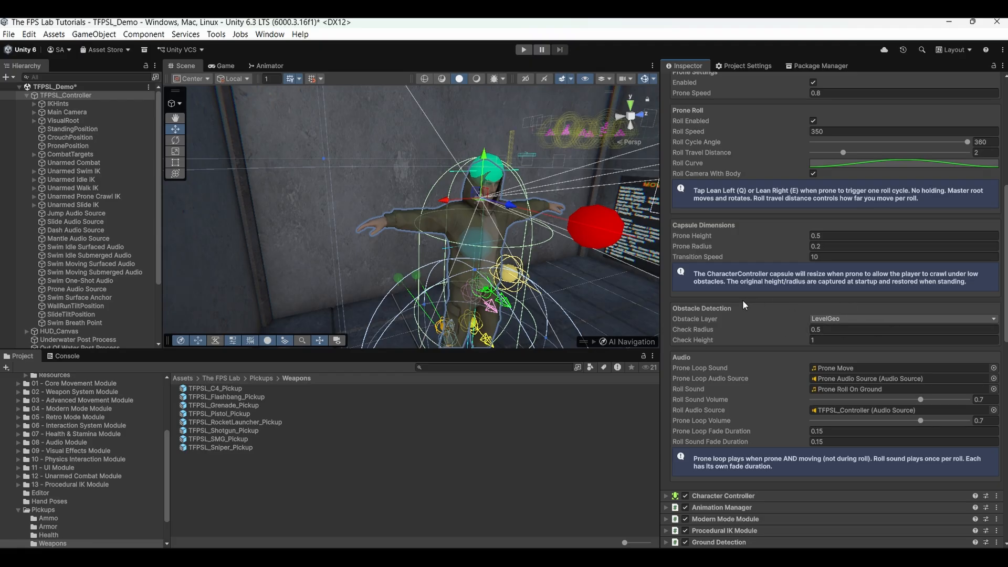
{"action": "scroll", "coordinate": [744, 315], "scroll_direction": "down", "scroll_amount": 2}
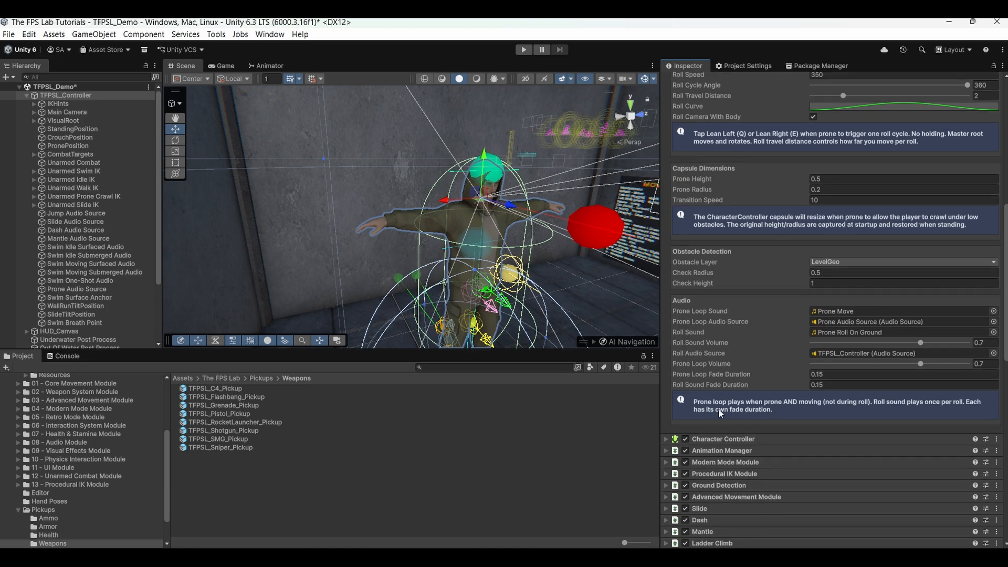
{"action": "scroll", "coordinate": [734, 406], "scroll_direction": "up", "scroll_amount": 10}
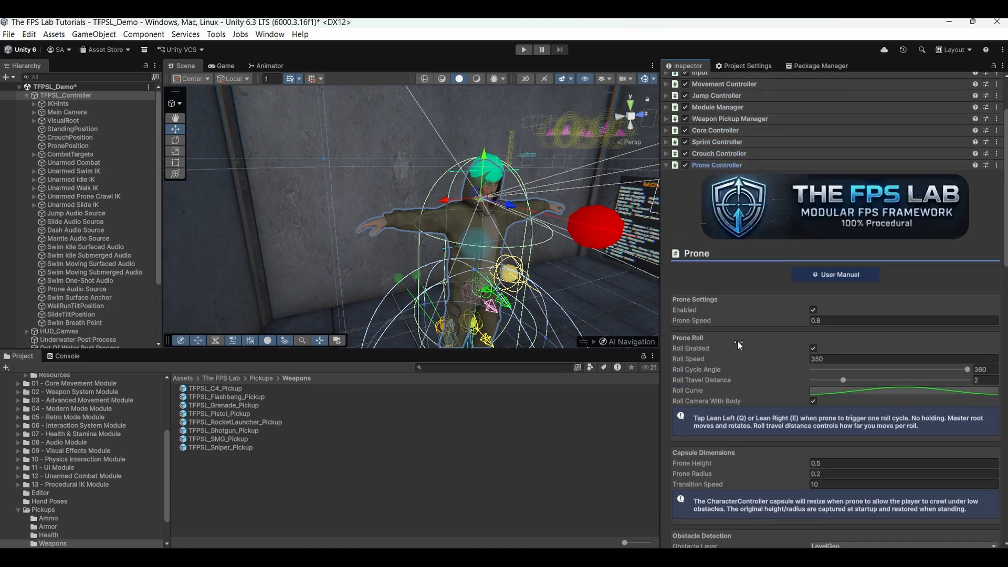
{"action": "left_click", "coordinate": [720, 165]}
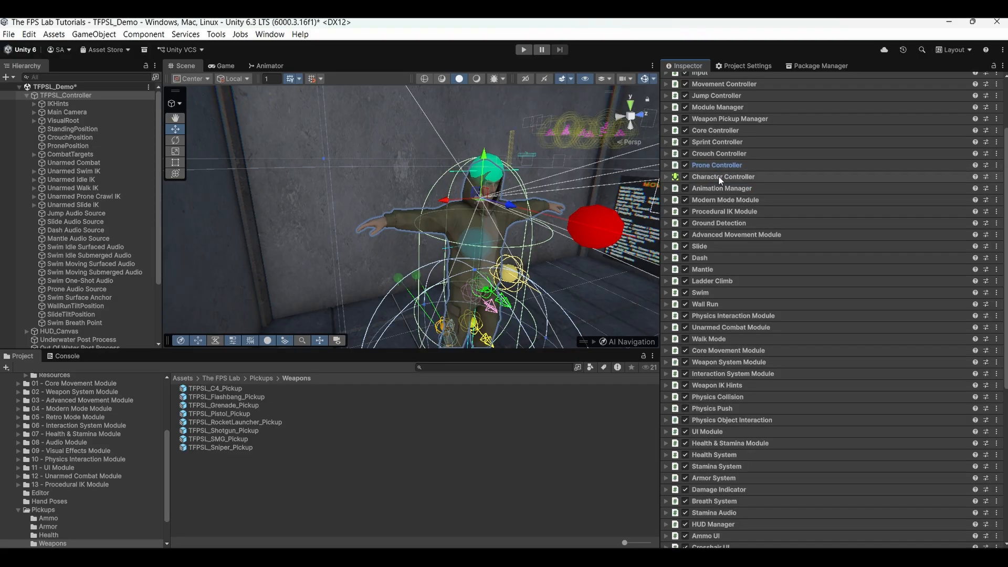
View the Character Controller and Animation Manager components, checking the available Default Controller assets without assigning one
{"action": "left_click", "coordinate": [720, 176]}
{"action": "left_click", "coordinate": [718, 176]}
{"action": "left_click", "coordinate": [719, 189]}
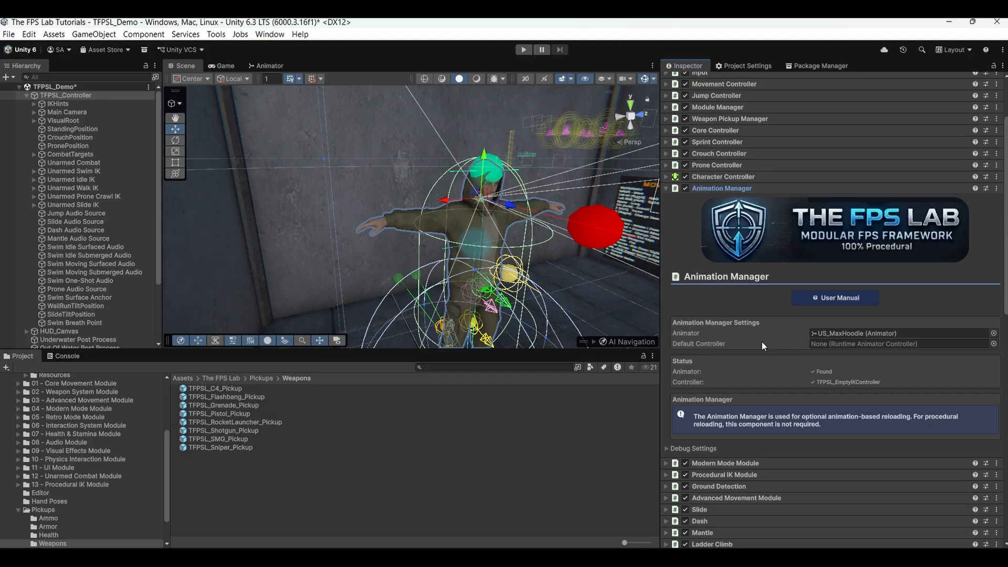
{"action": "mouse_move", "coordinate": [761, 342]}
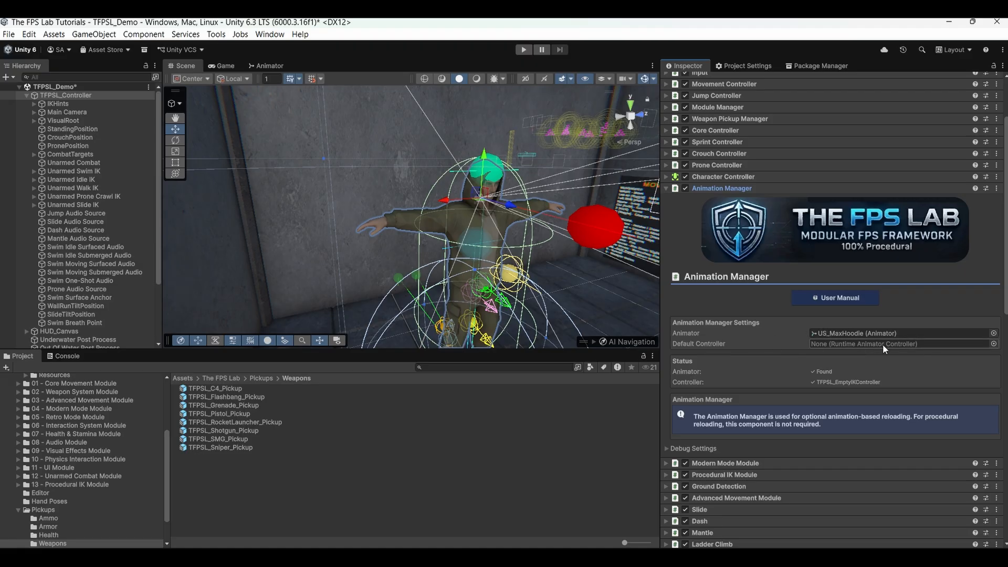
{"action": "left_click", "coordinate": [994, 344]}
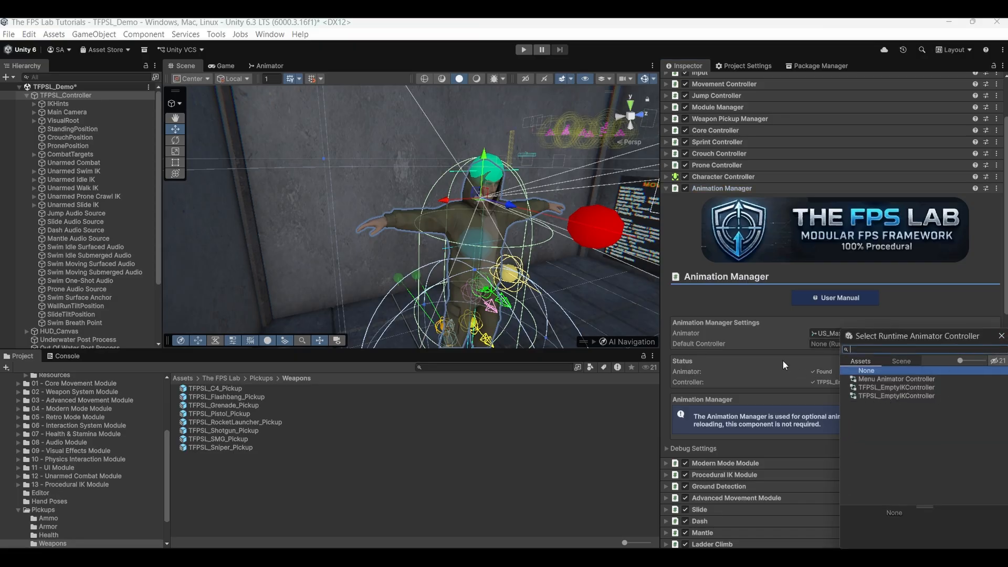
{"action": "key", "text": "Escape"}
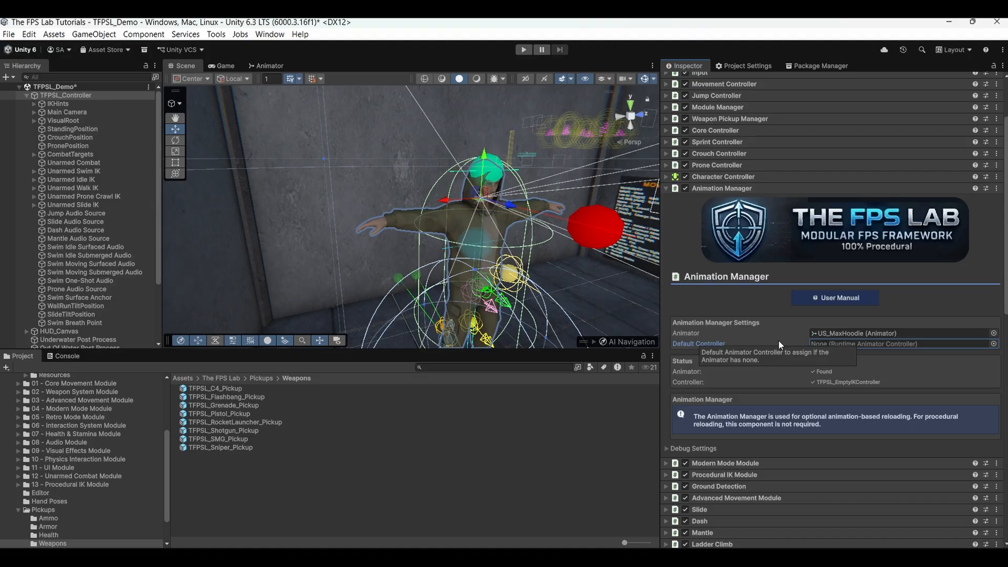
{"action": "left_click", "coordinate": [735, 188]}
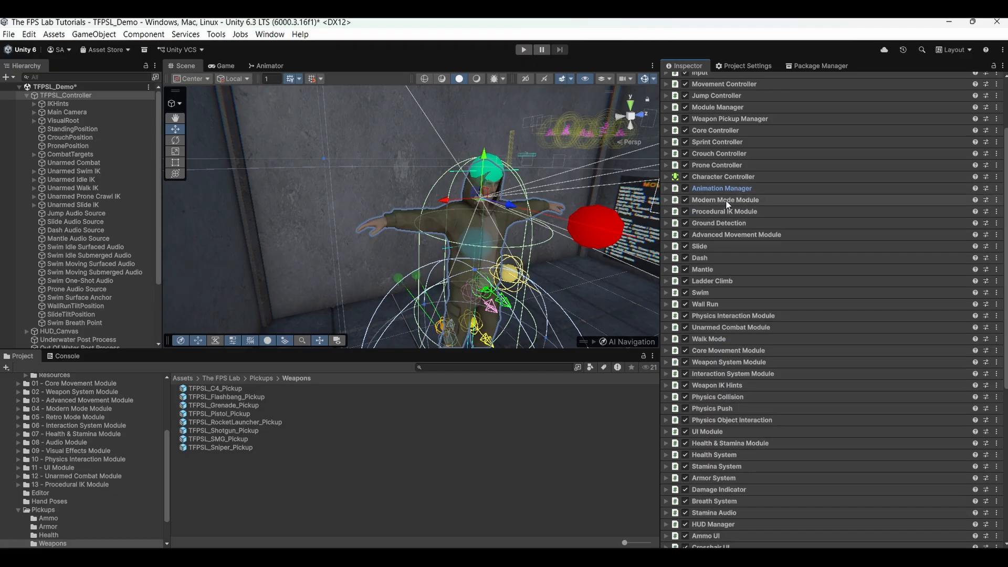
Examine the Modern Mode Module settings, collapse that component, and expand Procedural IK Module to view its IK references
{"action": "left_click", "coordinate": [726, 200]}
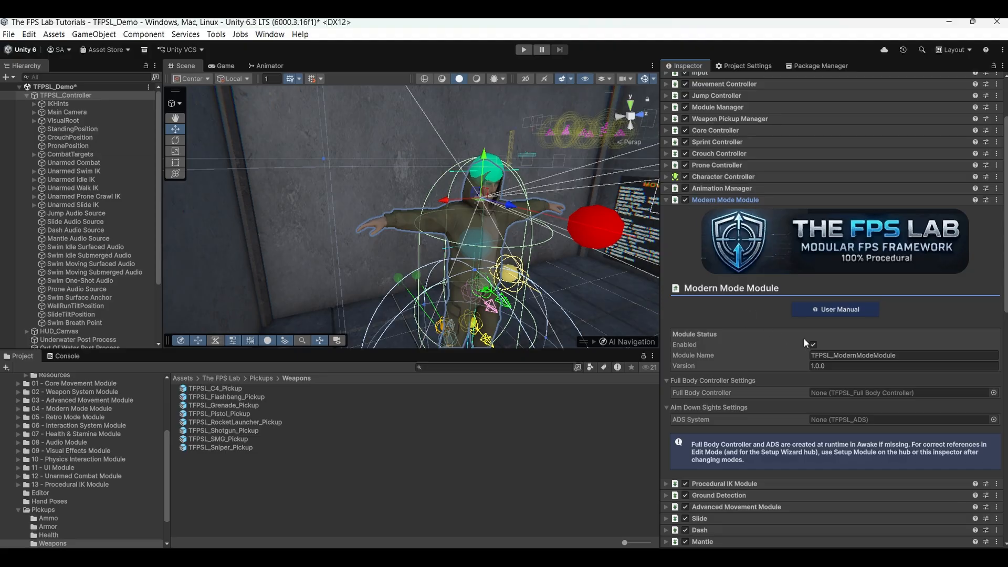
{"action": "scroll", "coordinate": [768, 336], "scroll_direction": "down", "scroll_amount": 3}
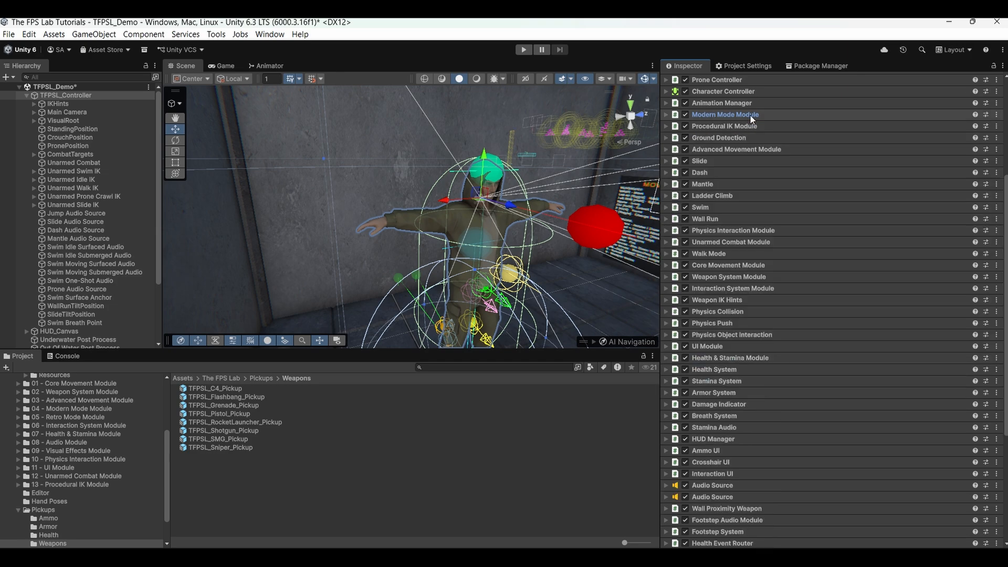
{"action": "left_click", "coordinate": [709, 126]}
{"action": "scroll", "coordinate": [720, 289], "scroll_direction": "down", "scroll_amount": 2}
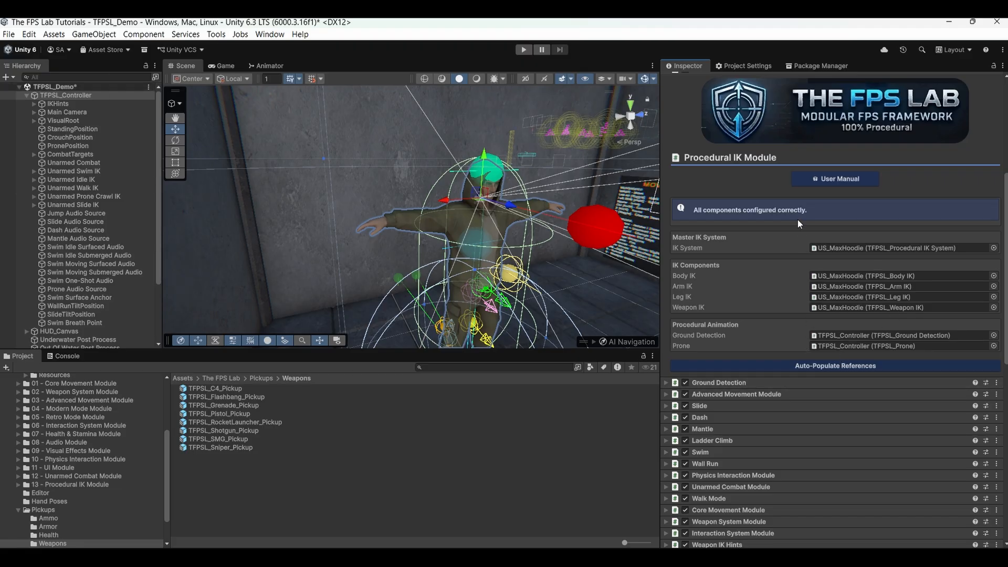
Collapse Procedural IK Module, then view the Ground Detection and Advanced Movement Module settings, collapsing each component after viewing
{"action": "scroll", "coordinate": [777, 183], "scroll_direction": "up", "scroll_amount": 1}
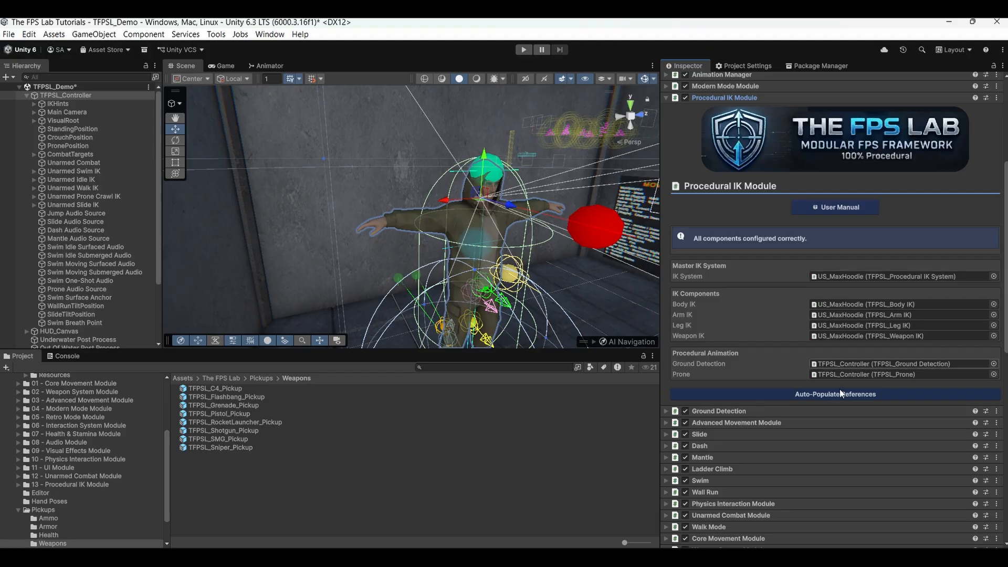
{"action": "left_click", "coordinate": [755, 97]}
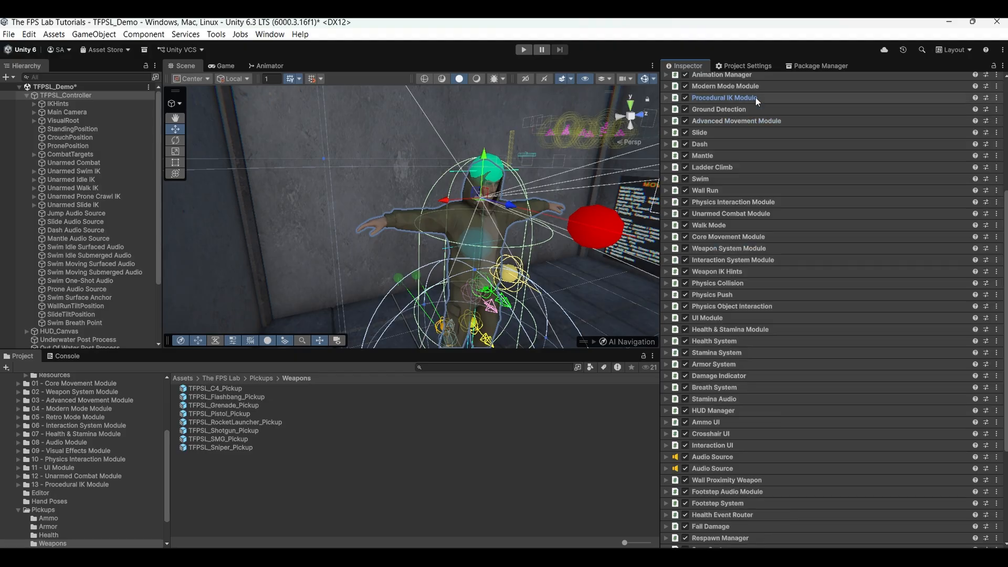
{"action": "left_click", "coordinate": [719, 109]}
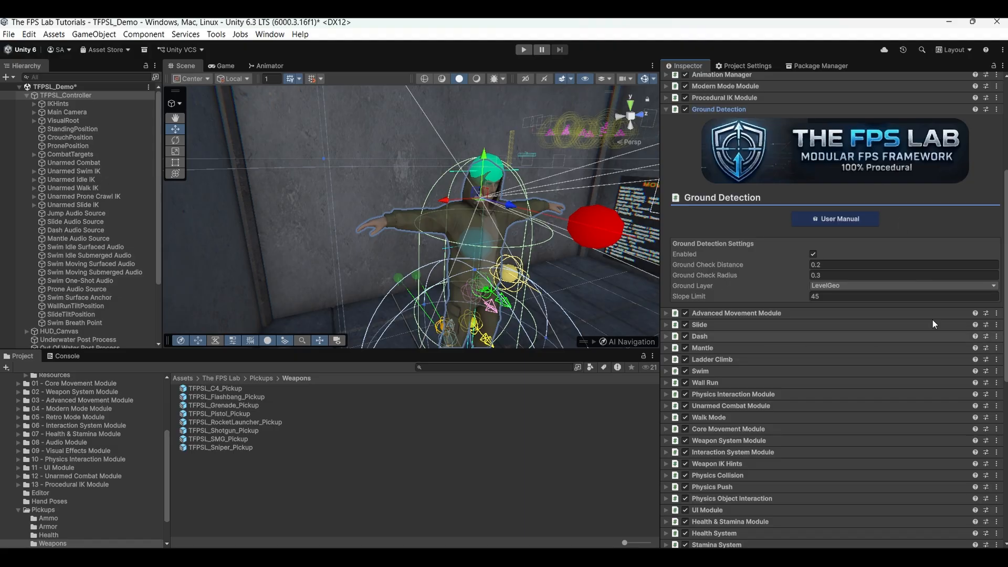
{"action": "left_click", "coordinate": [708, 109]}
{"action": "left_click", "coordinate": [708, 120]}
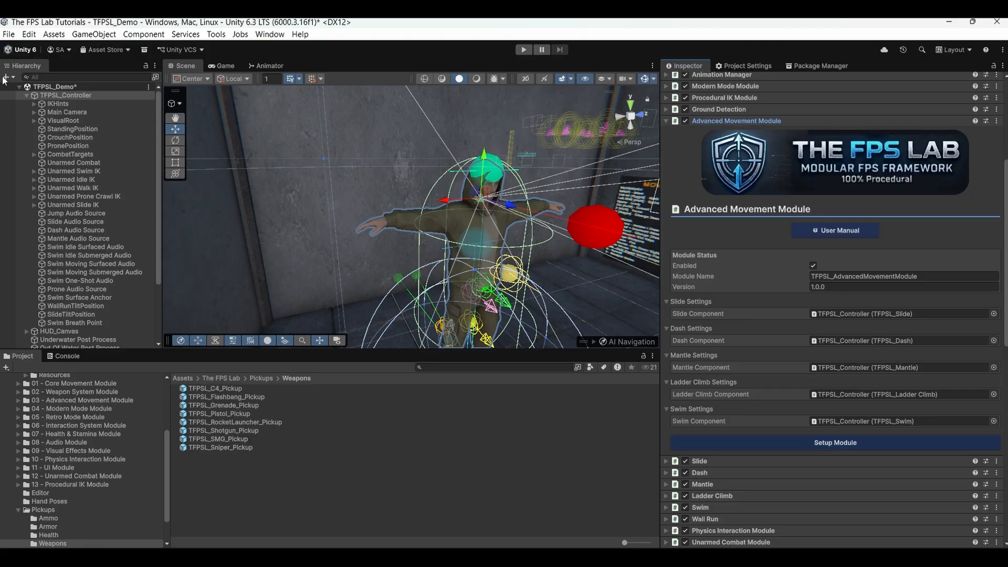
{"action": "left_click", "coordinate": [721, 121]}
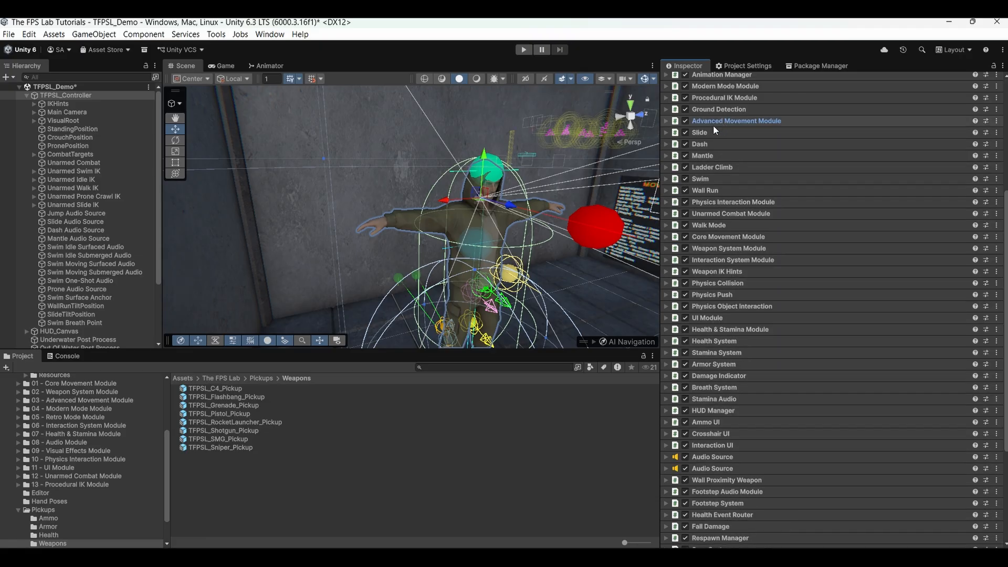
Expand the Slide component, examine its speed, timing, stance, capsule, ceiling detection and audio settings including Slide Loop Sounds, and collapse it again
{"action": "left_click", "coordinate": [703, 132]}
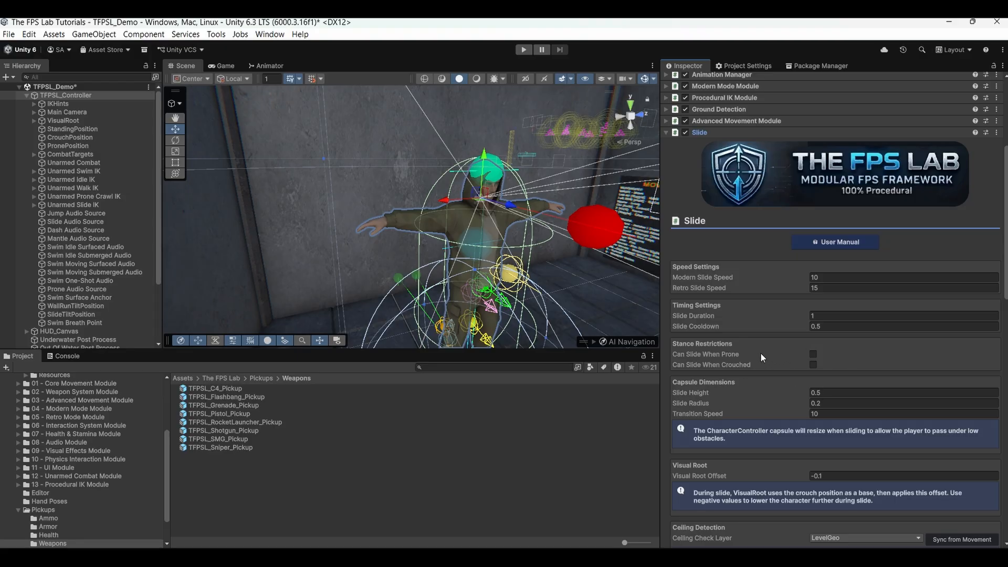
{"action": "mouse_move", "coordinate": [761, 352]}
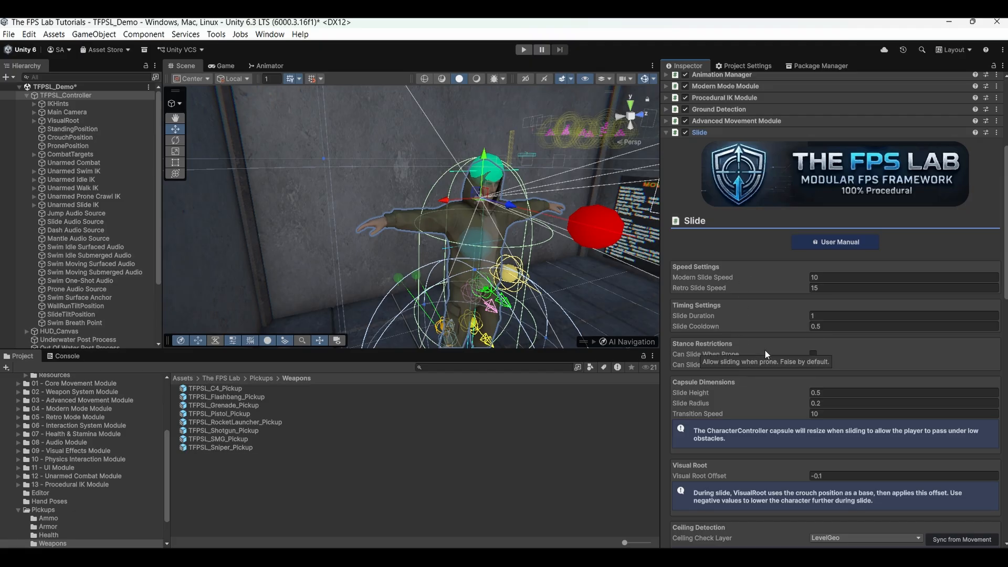
{"action": "scroll", "coordinate": [732, 354], "scroll_direction": "down", "scroll_amount": 1}
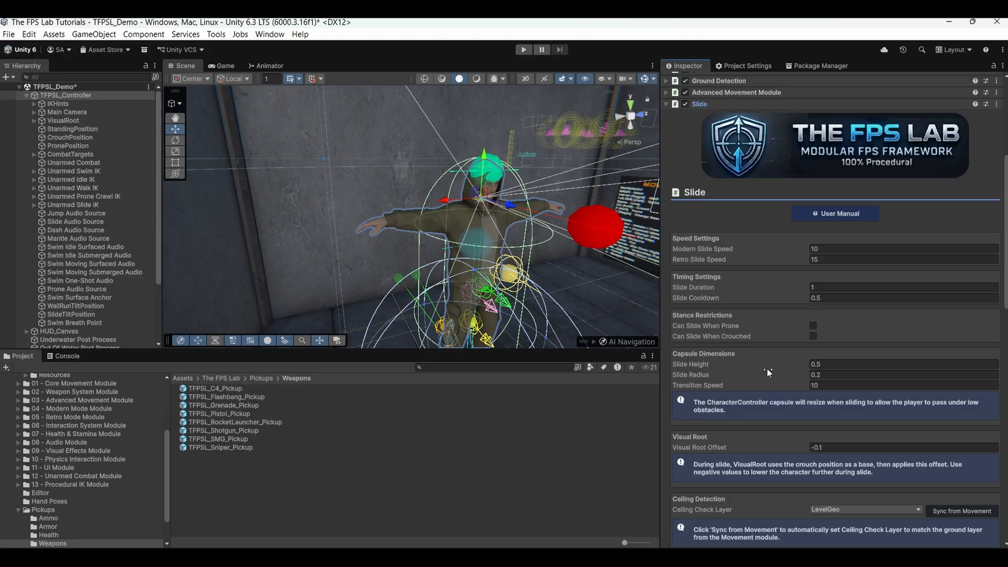
{"action": "scroll", "coordinate": [760, 342], "scroll_direction": "down", "scroll_amount": 6}
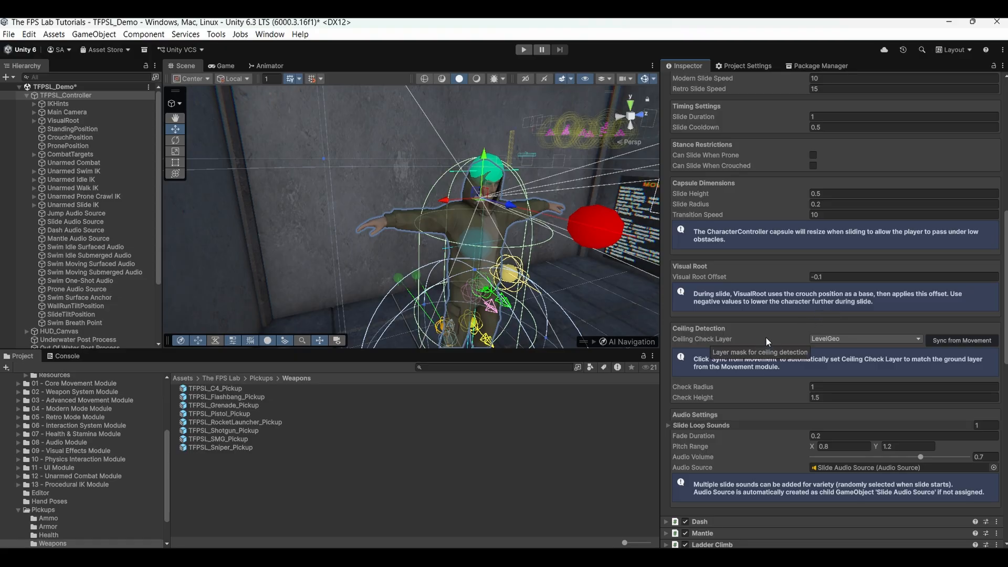
{"action": "scroll", "coordinate": [738, 300], "scroll_direction": "down", "scroll_amount": 3}
{"action": "scroll", "coordinate": [737, 299], "scroll_direction": "down", "scroll_amount": 1}
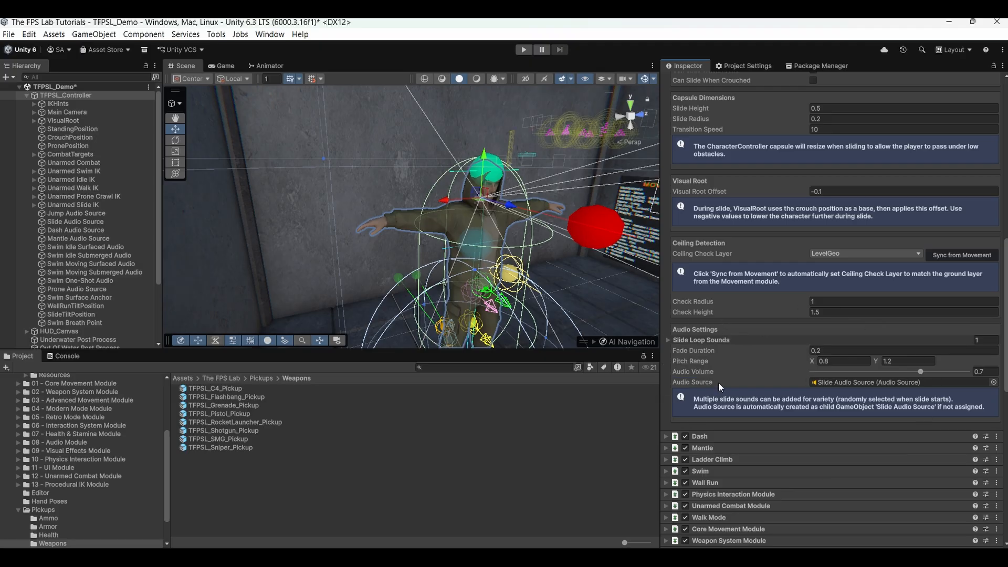
{"action": "left_click", "coordinate": [667, 341]}
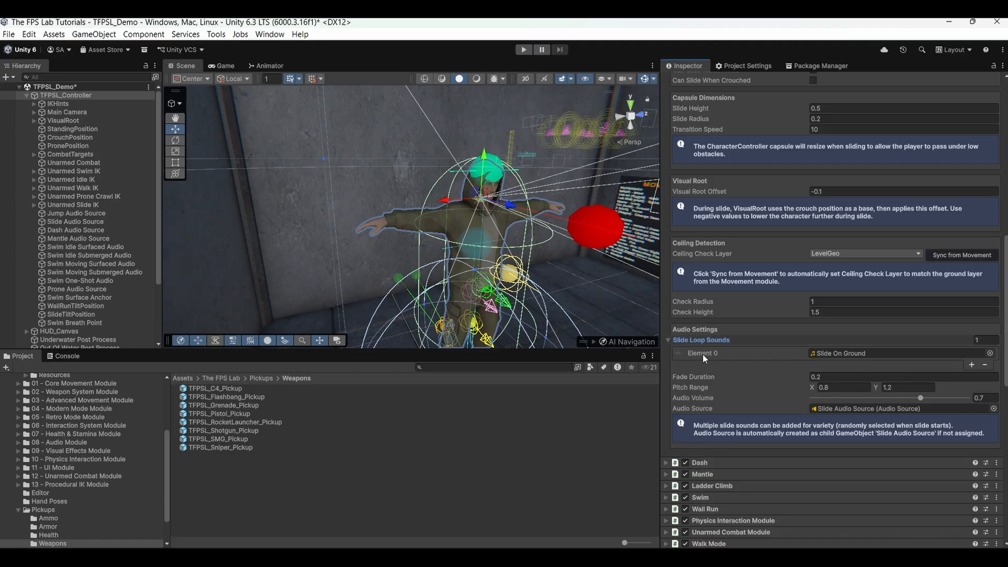
{"action": "left_click", "coordinate": [669, 340]}
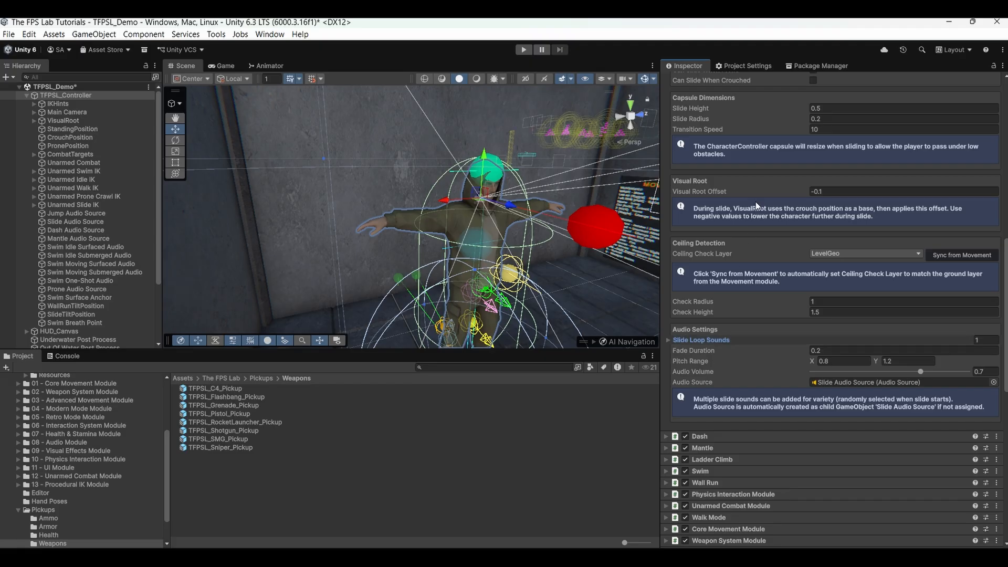
{"action": "scroll", "coordinate": [761, 264], "scroll_direction": "up", "scroll_amount": 8}
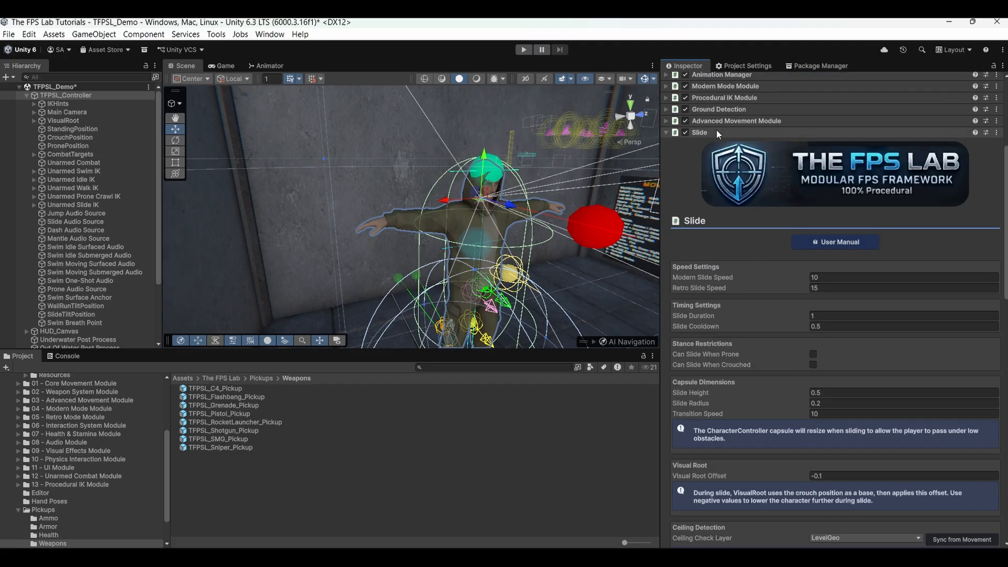
{"action": "left_click", "coordinate": [716, 131]}
Expand the Dash component, examine its distance, timing, stance, audio and input settings including Dash Sounds, and collapse it again
{"action": "left_click", "coordinate": [708, 142]}
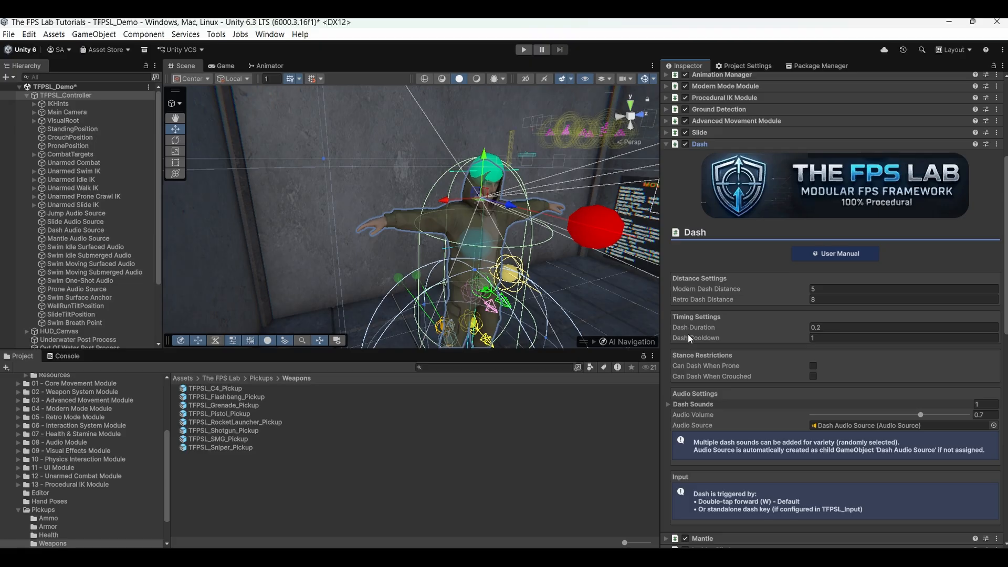
{"action": "scroll", "coordinate": [732, 386], "scroll_direction": "down", "scroll_amount": 2}
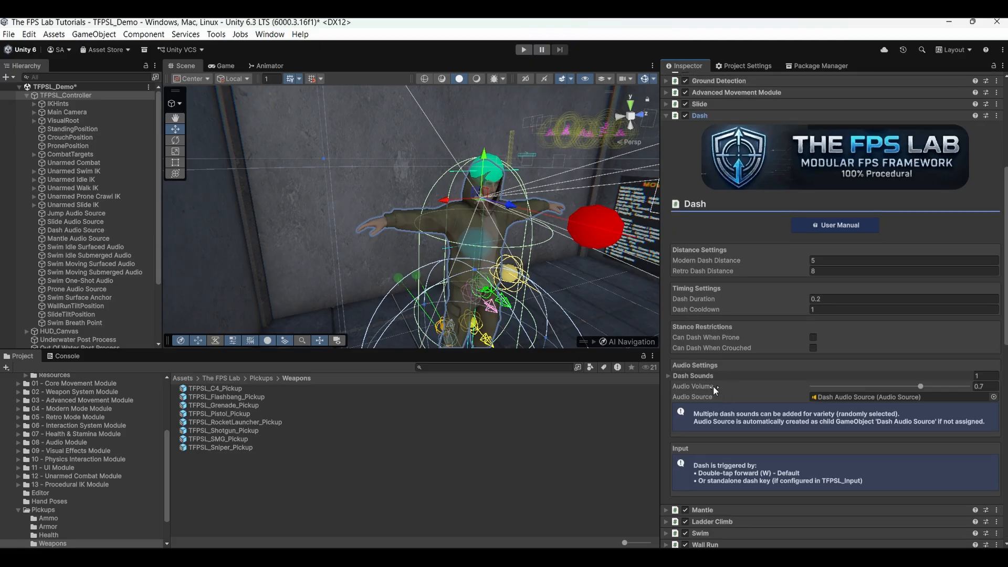
{"action": "left_click", "coordinate": [666, 375]}
{"action": "left_click", "coordinate": [667, 375]}
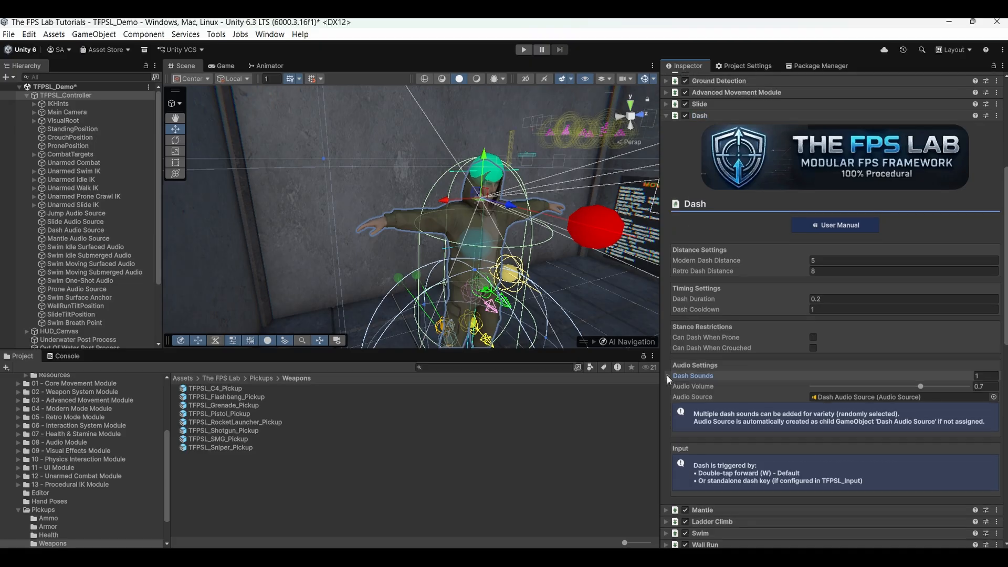
{"action": "scroll", "coordinate": [786, 386], "scroll_direction": "down", "scroll_amount": 2}
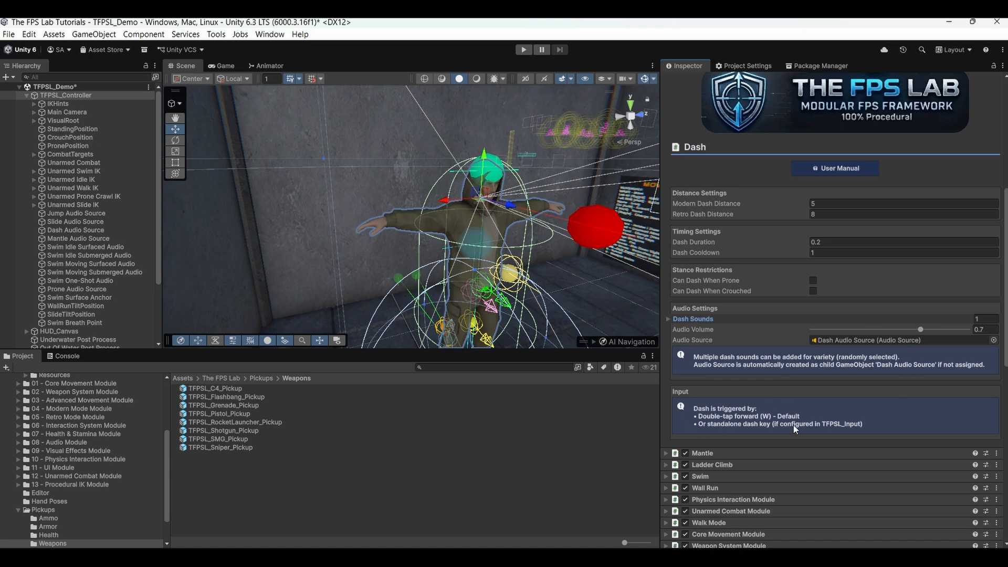
{"action": "scroll", "coordinate": [795, 354], "scroll_direction": "up", "scroll_amount": 4}
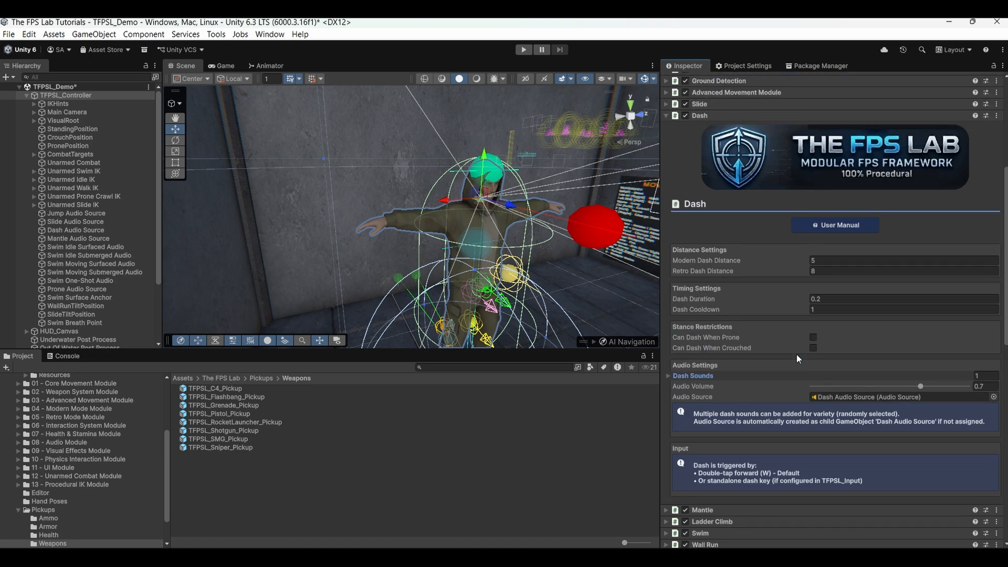
{"action": "scroll", "coordinate": [756, 389], "scroll_direction": "down", "scroll_amount": 3}
{"action": "scroll", "coordinate": [754, 385], "scroll_direction": "down", "scroll_amount": 1}
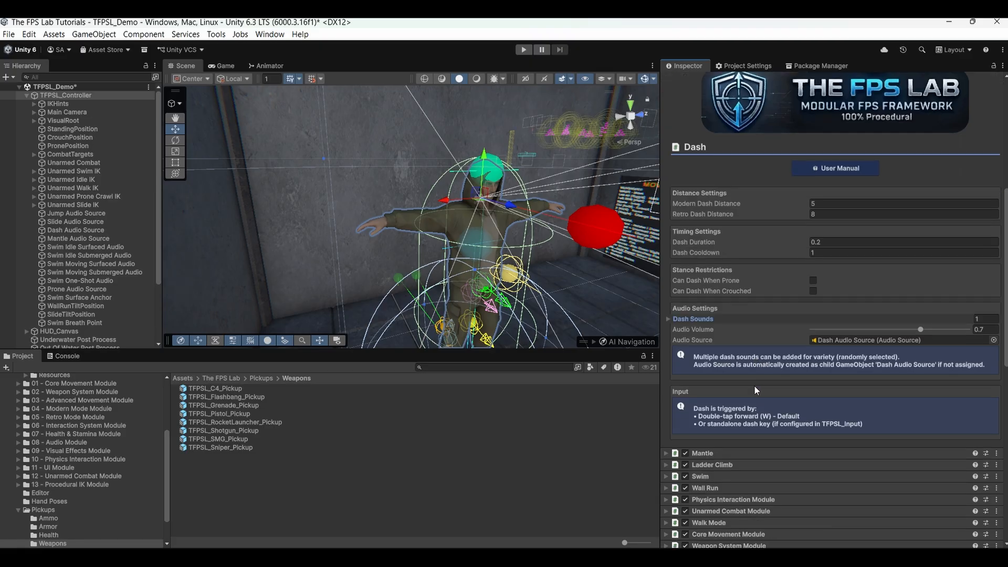
{"action": "scroll", "coordinate": [754, 386], "scroll_direction": "up", "scroll_amount": 7}
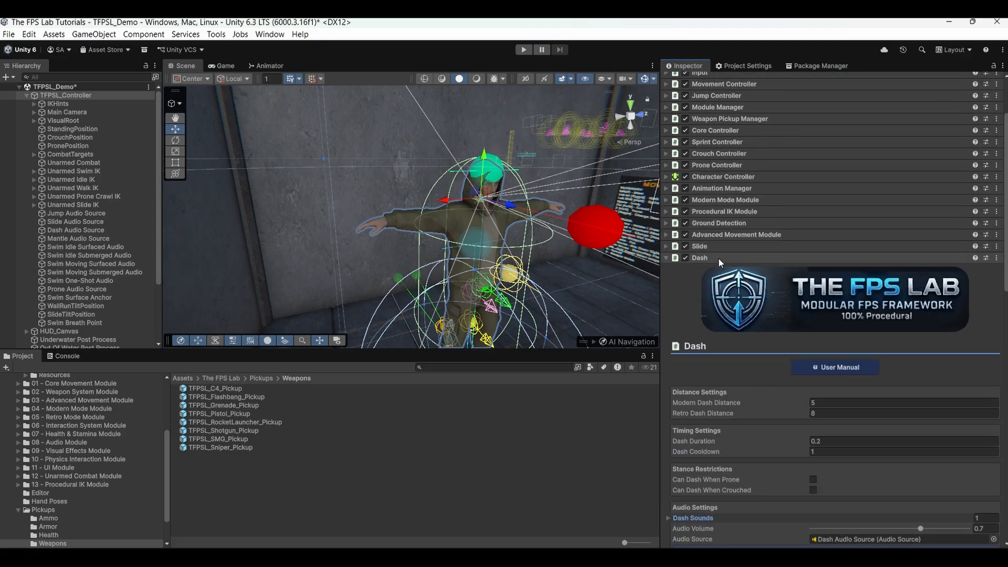
{"action": "left_click", "coordinate": [718, 258]}
Expand the Mantle component and examine its speed, vault camera, detection and Mantle Sounds settings, checking the Mantle Feel Preset options without changing the preset
{"action": "left_click", "coordinate": [707, 270]}
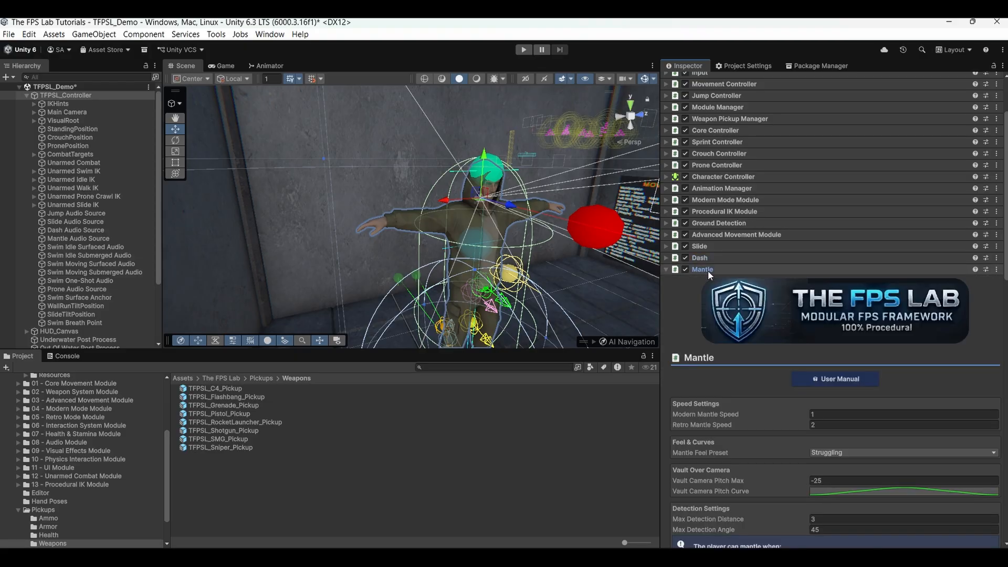
{"action": "scroll", "coordinate": [697, 436], "scroll_direction": "down", "scroll_amount": 3}
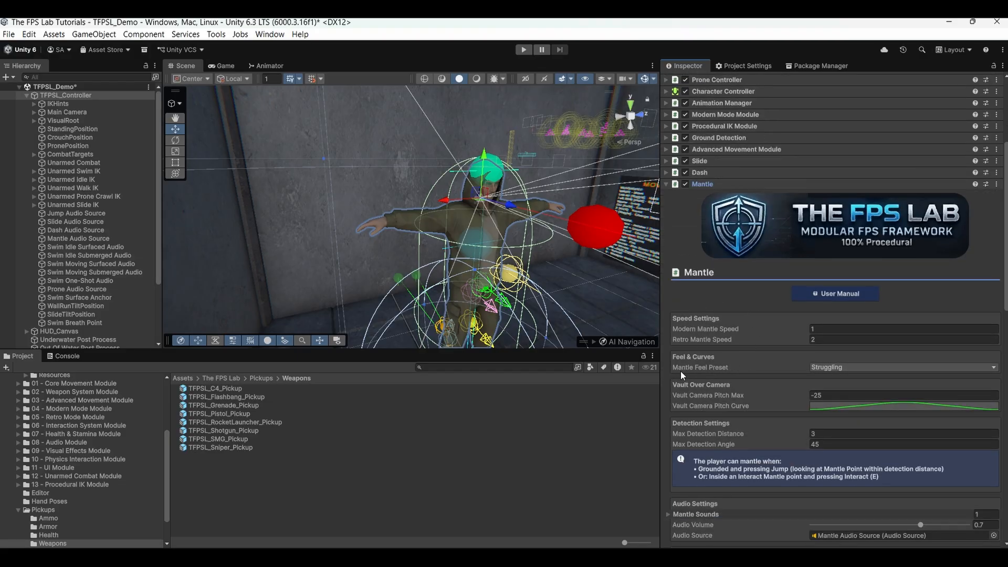
{"action": "left_click", "coordinate": [828, 369]}
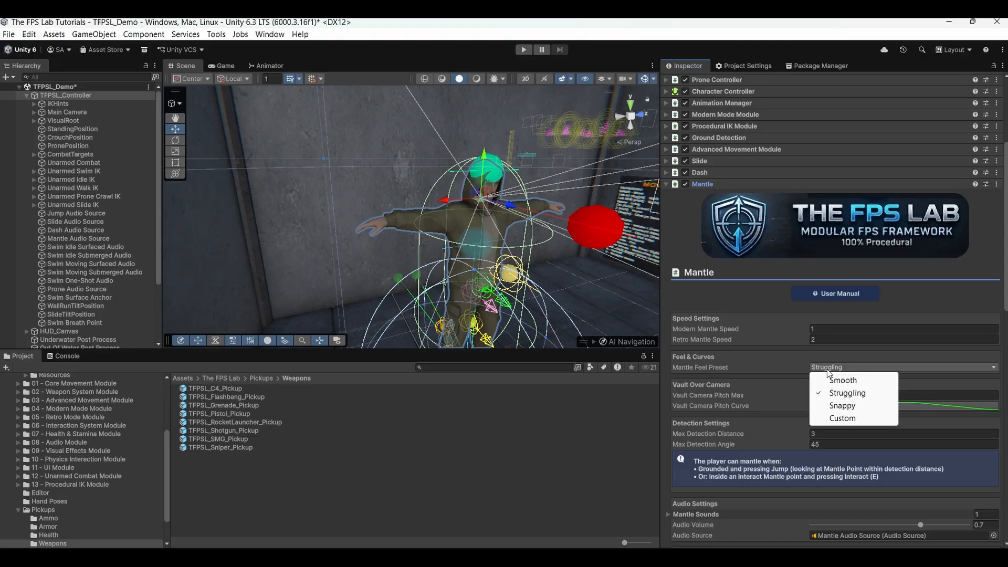
{"action": "left_click", "coordinate": [750, 364]}
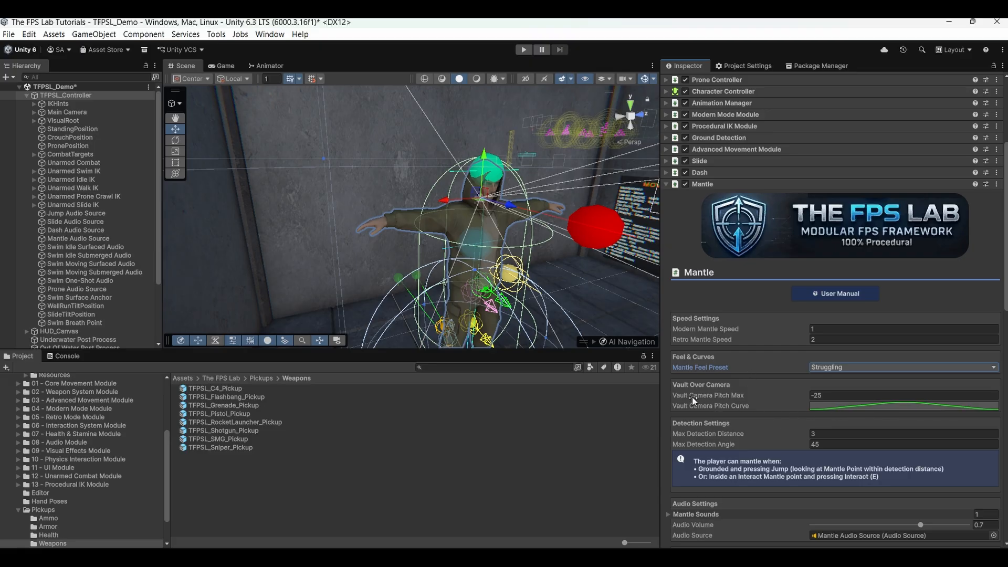
{"action": "scroll", "coordinate": [737, 415], "scroll_direction": "down", "scroll_amount": 1}
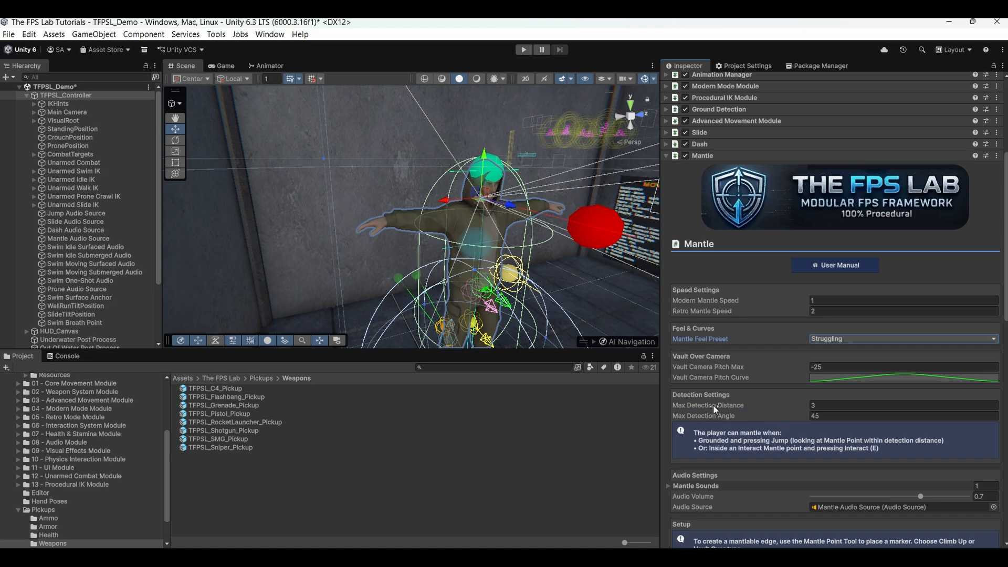
{"action": "scroll", "coordinate": [763, 352], "scroll_direction": "down", "scroll_amount": 3}
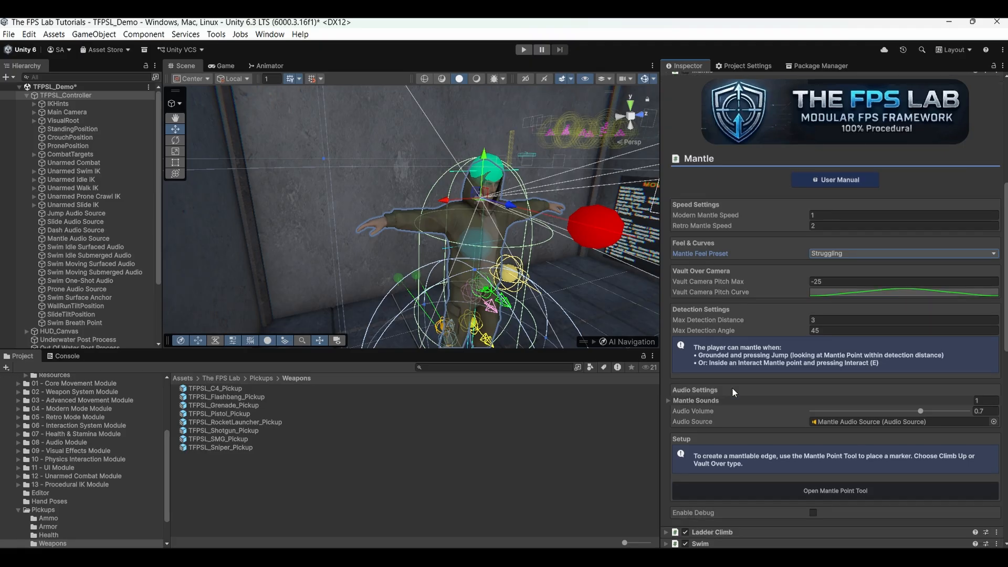
{"action": "left_click", "coordinate": [667, 401]}
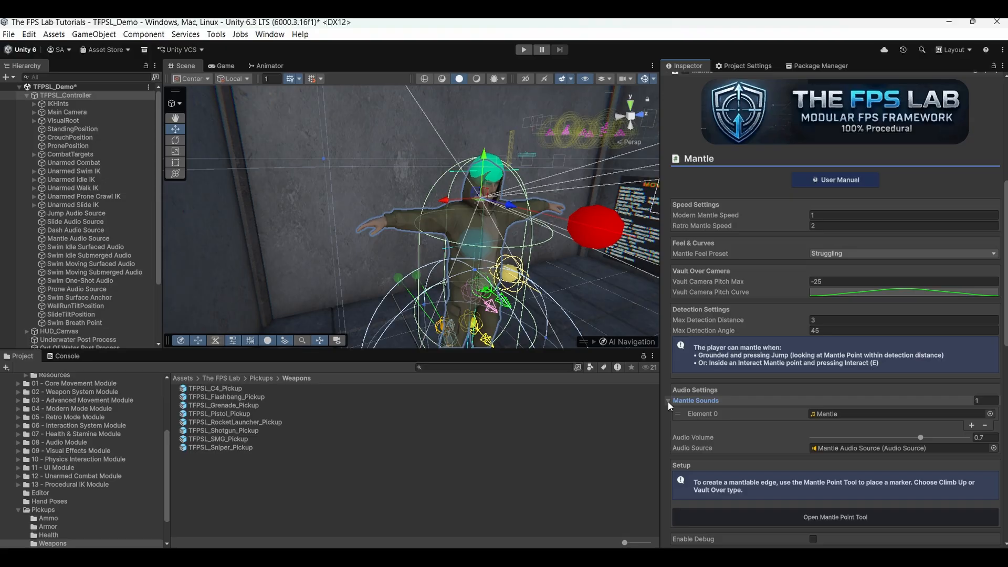
{"action": "left_click", "coordinate": [668, 402]}
{"action": "scroll", "coordinate": [739, 412], "scroll_direction": "down", "scroll_amount": 1}
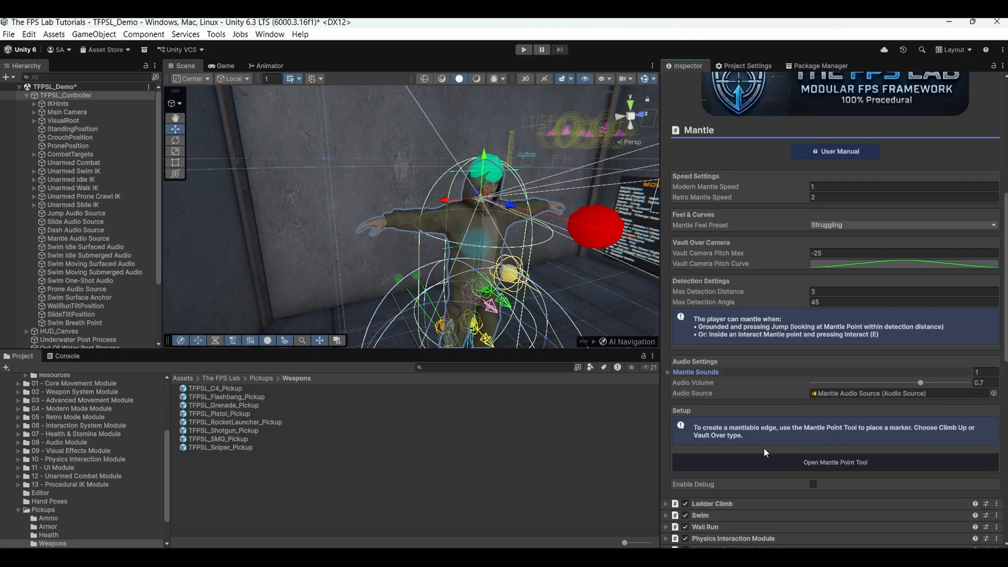
Open the Mantle Point Tool from the Mantle component, examine its usage steps and mantle point settings, and close it without creating a point
{"action": "left_click", "coordinate": [847, 464]}
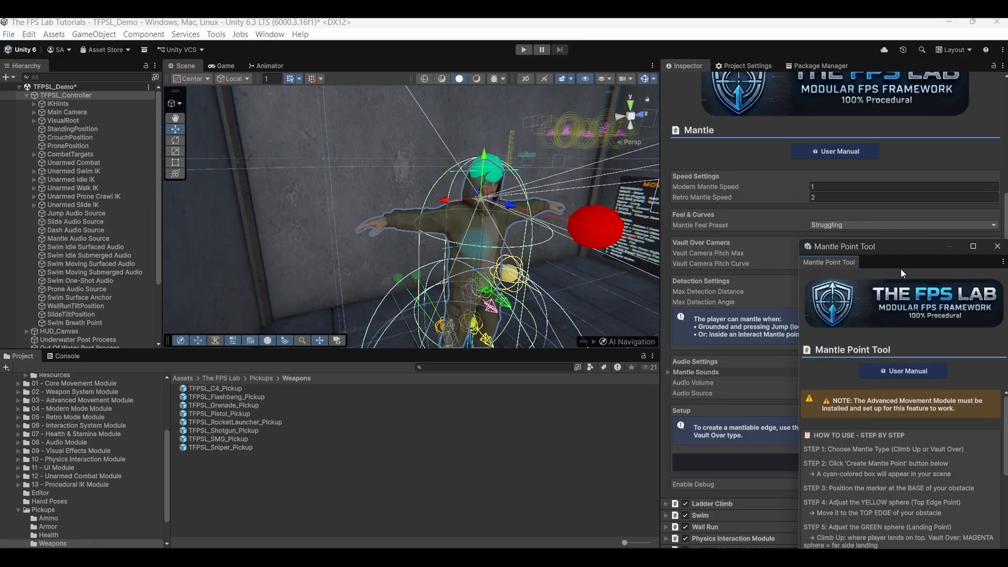
{"action": "left_click_drag", "start_coordinate": [912, 247], "coordinate": [434, 164]}
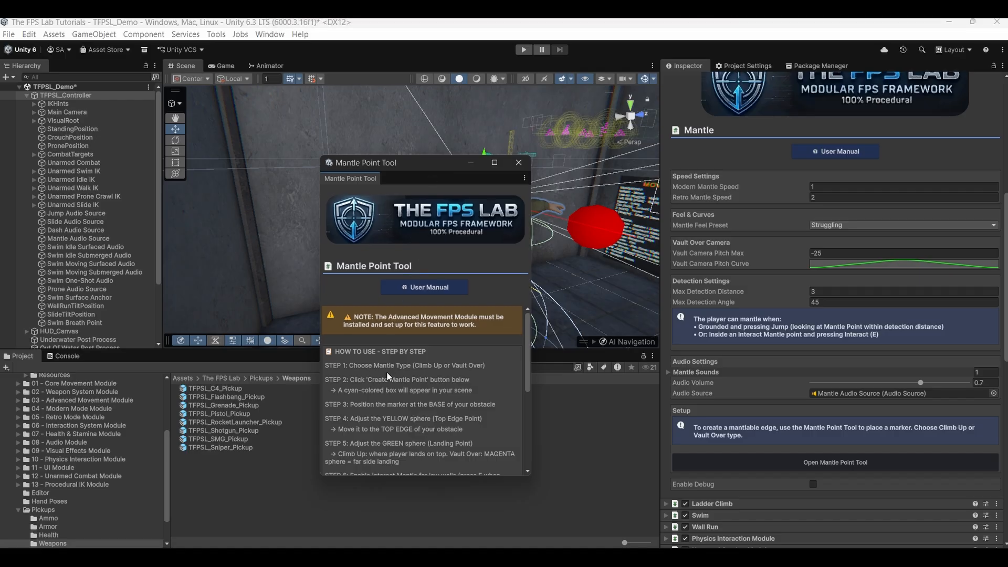
{"action": "scroll", "coordinate": [357, 351], "scroll_direction": "down", "scroll_amount": 5}
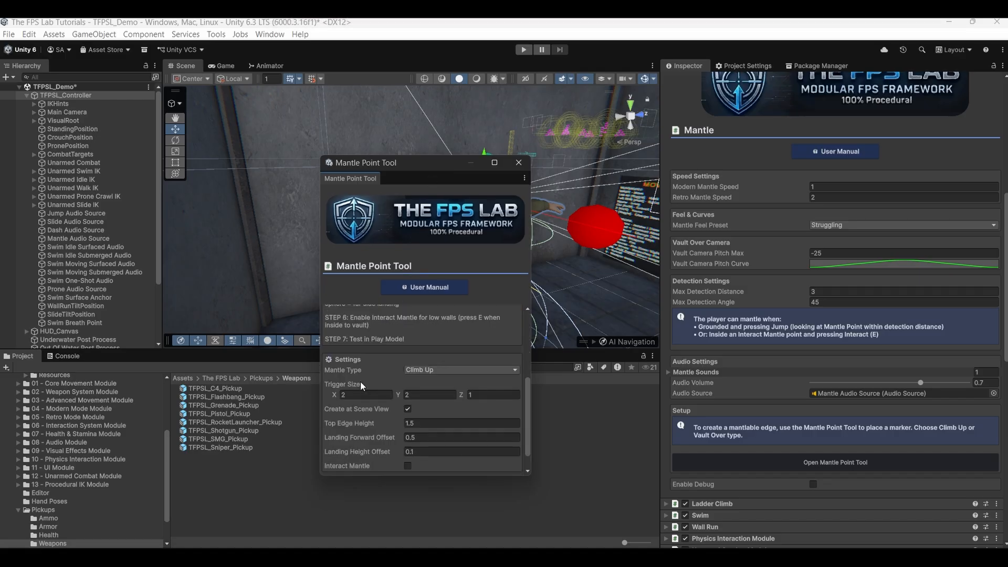
{"action": "scroll", "coordinate": [371, 414], "scroll_direction": "down", "scroll_amount": 1}
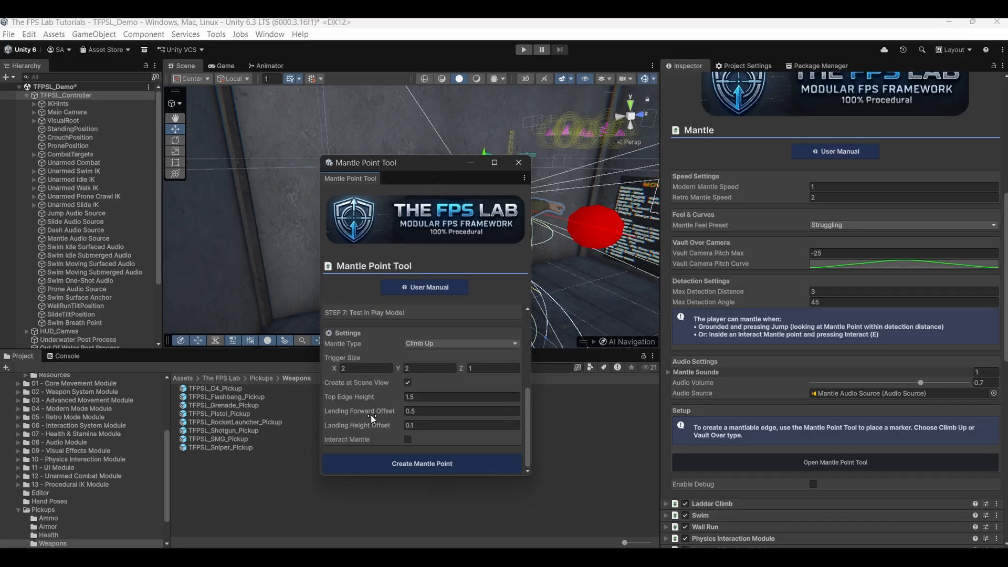
{"action": "scroll", "coordinate": [371, 415], "scroll_direction": "up", "scroll_amount": 6}
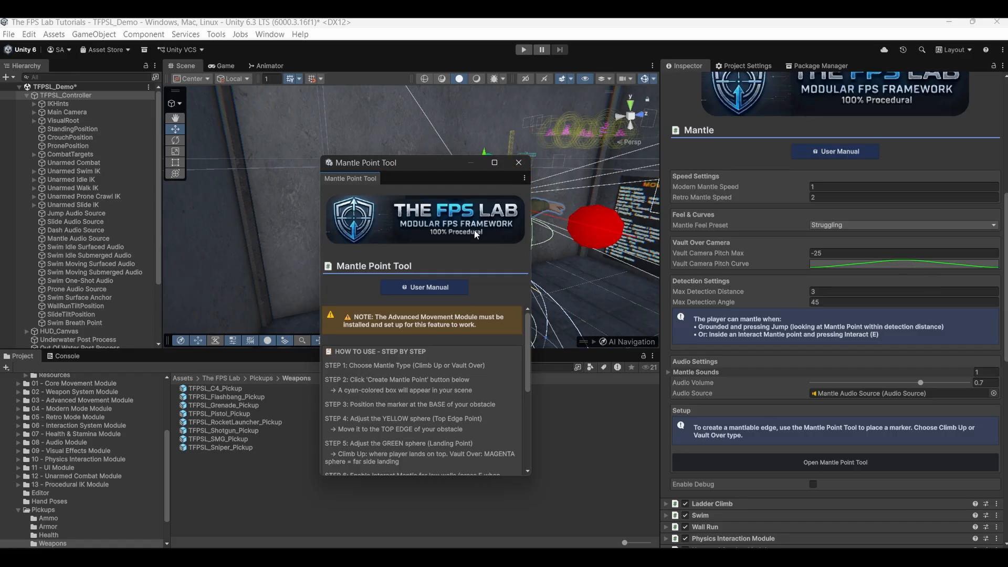
{"action": "left_click", "coordinate": [515, 162]}
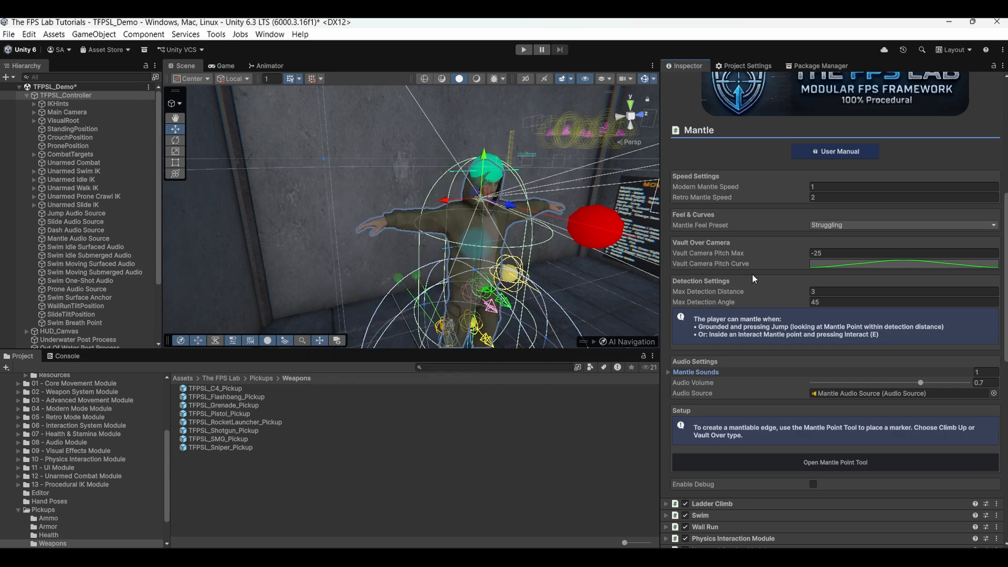
{"action": "scroll", "coordinate": [740, 354], "scroll_direction": "down", "scroll_amount": 3}
{"action": "scroll", "coordinate": [742, 354], "scroll_direction": "up", "scroll_amount": 6}
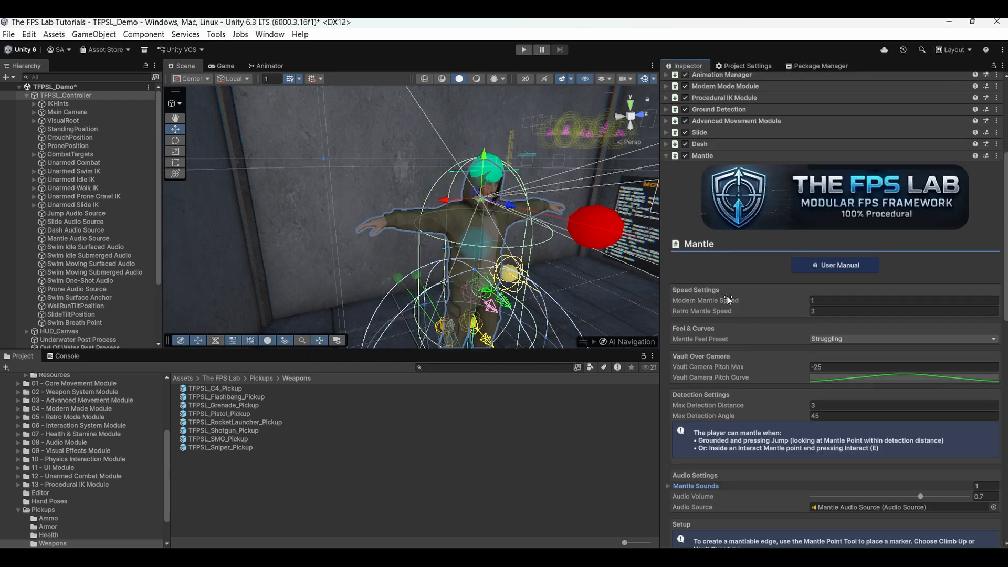
Collapse the Mantle component, expand Ladder Climb, and examine its speed, interaction, look restriction, audio and setup settings
{"action": "left_click", "coordinate": [716, 156]}
{"action": "left_click", "coordinate": [717, 167]}
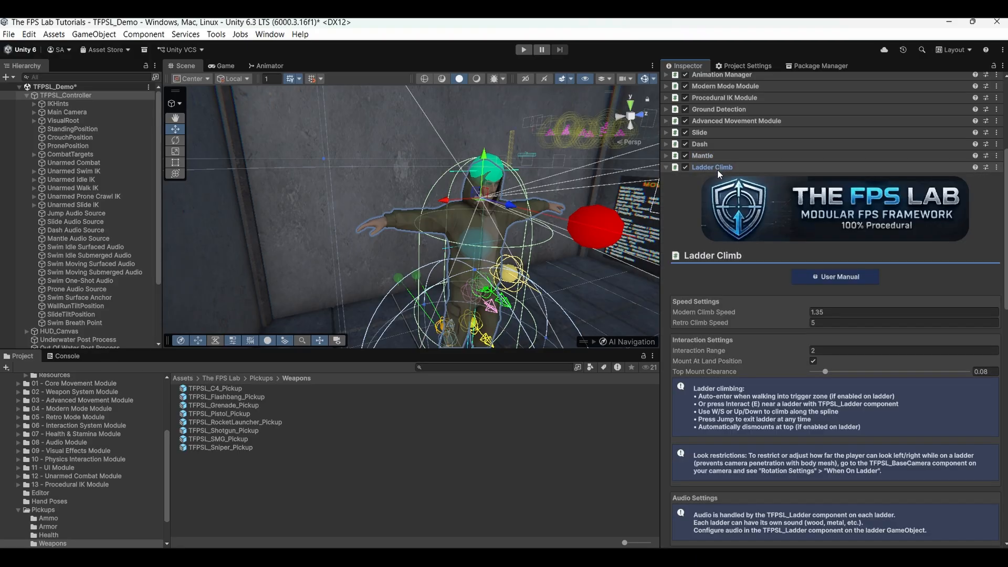
{"action": "scroll", "coordinate": [758, 266], "scroll_direction": "down", "scroll_amount": 2}
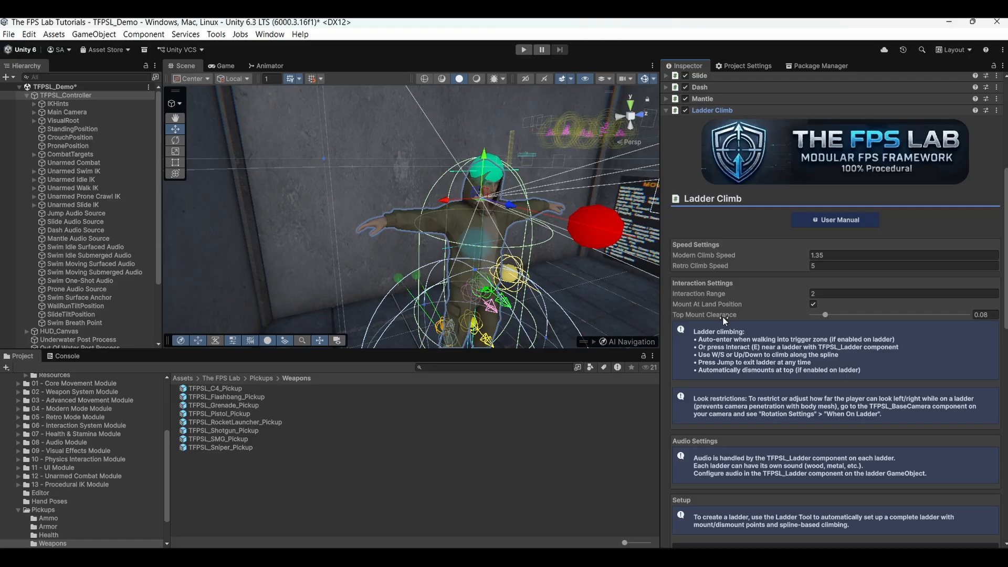
{"action": "mouse_move", "coordinate": [722, 316]}
{"action": "mouse_move", "coordinate": [748, 305]}
{"action": "scroll", "coordinate": [787, 317], "scroll_direction": "down", "scroll_amount": 5}
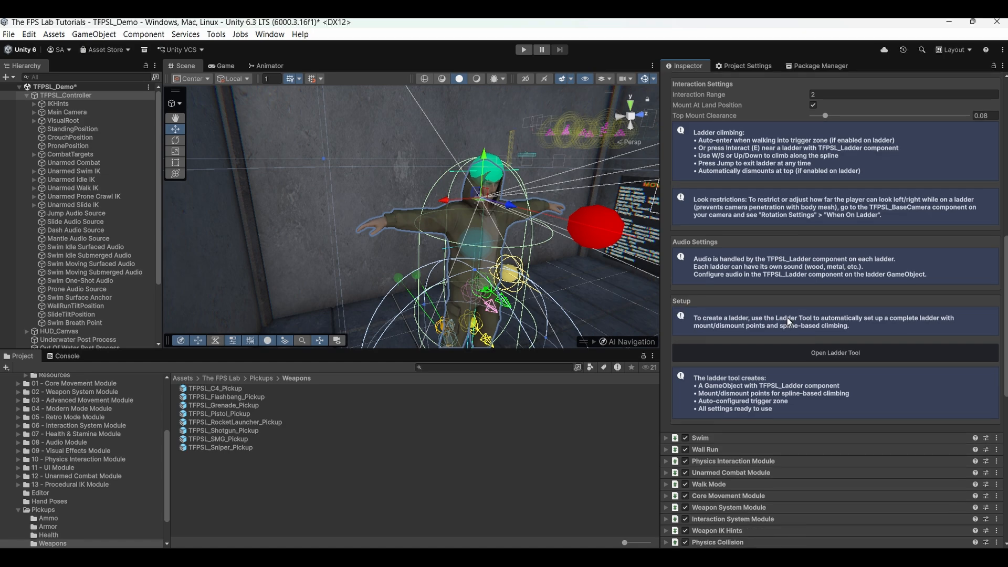
Open the Ladder Tool from Ladder Climb, examine its ladder, behavior, rung and IK marker settings, and close it without creating a ladder
{"action": "left_click", "coordinate": [823, 350]}
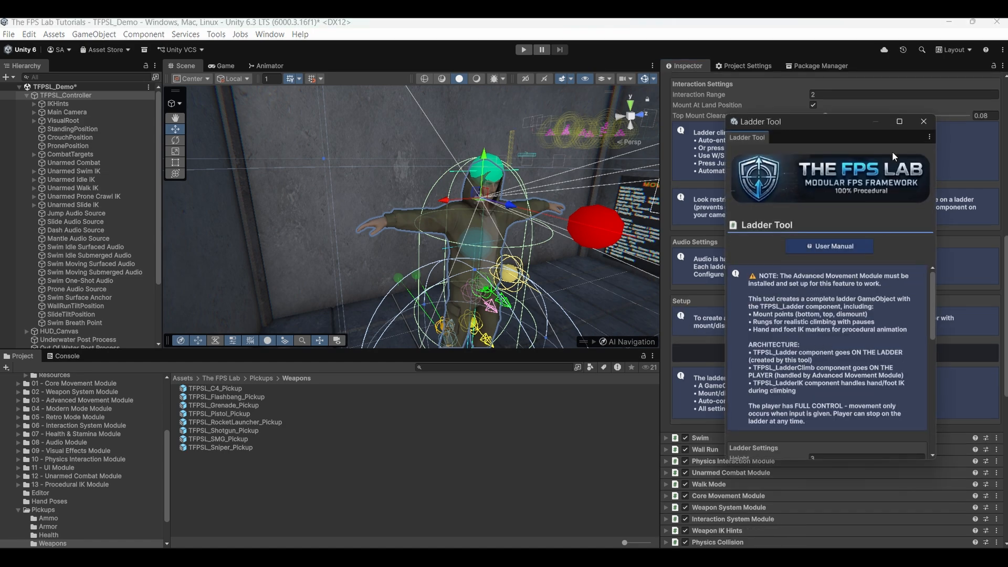
{"action": "left_click_drag", "start_coordinate": [831, 136], "coordinate": [397, 112]}
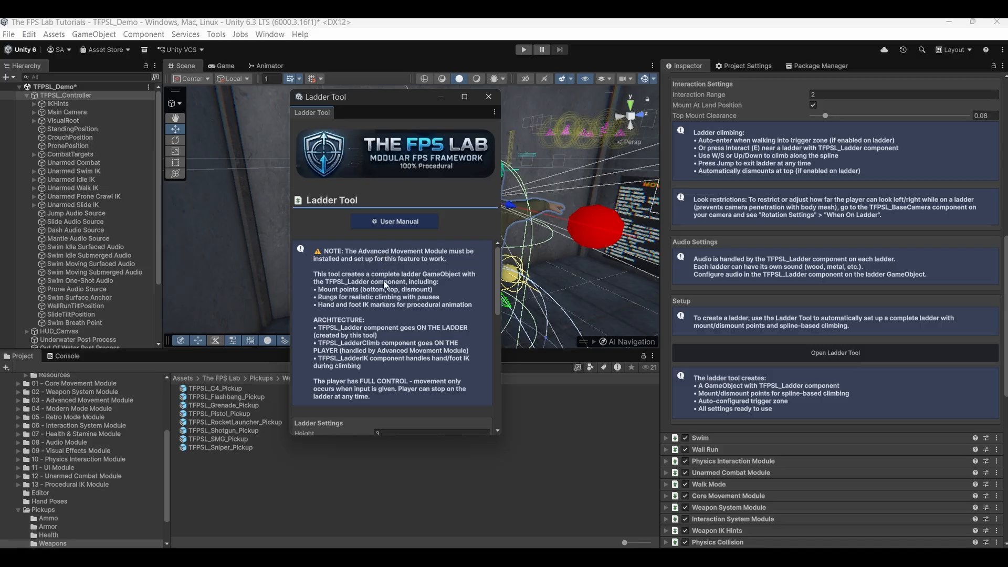
{"action": "scroll", "coordinate": [385, 286], "scroll_direction": "down", "scroll_amount": 3}
{"action": "scroll", "coordinate": [382, 313], "scroll_direction": "down", "scroll_amount": 3}
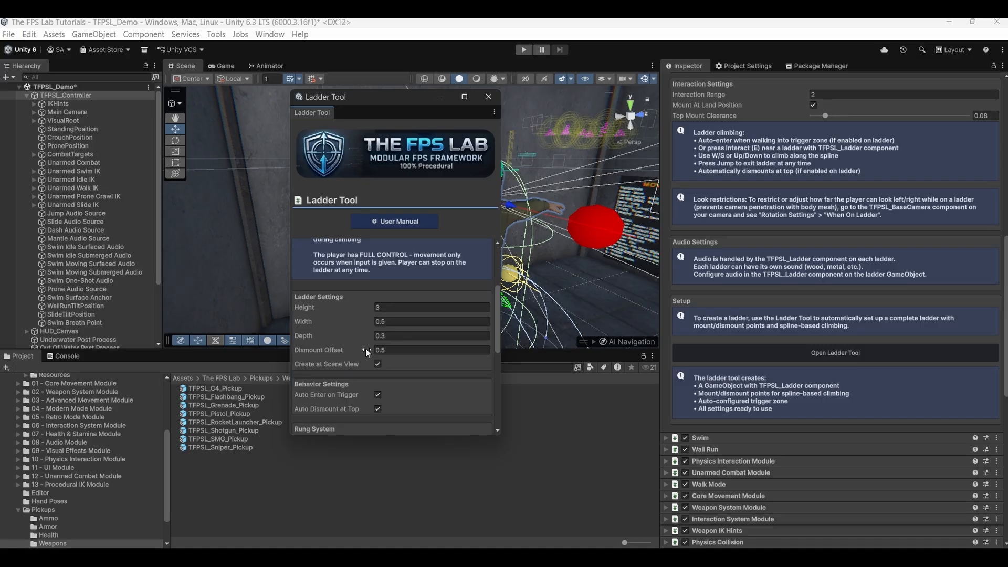
{"action": "scroll", "coordinate": [399, 347], "scroll_direction": "down", "scroll_amount": 3}
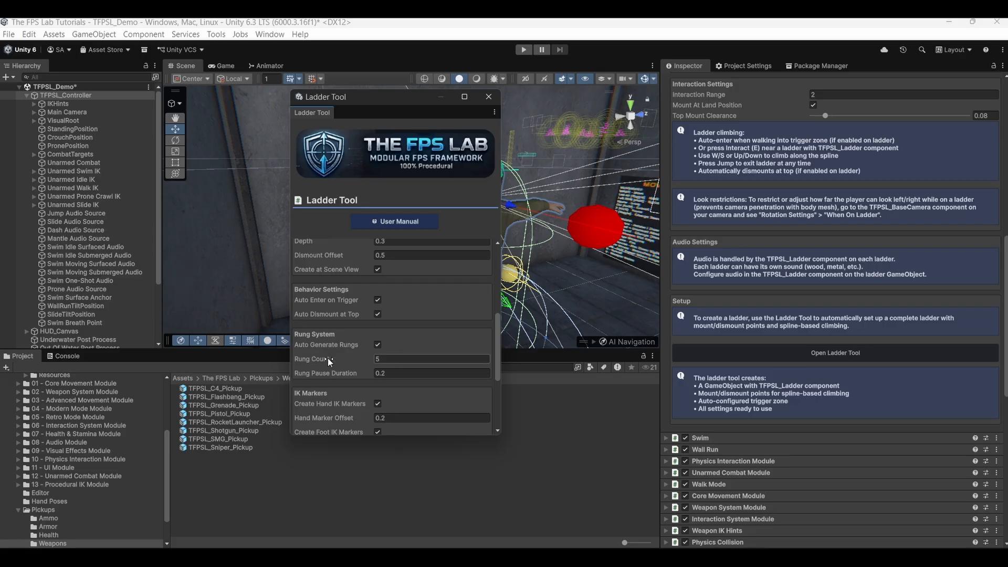
{"action": "scroll", "coordinate": [394, 356], "scroll_direction": "down", "scroll_amount": 3}
{"action": "scroll", "coordinate": [394, 355], "scroll_direction": "down", "scroll_amount": 1}
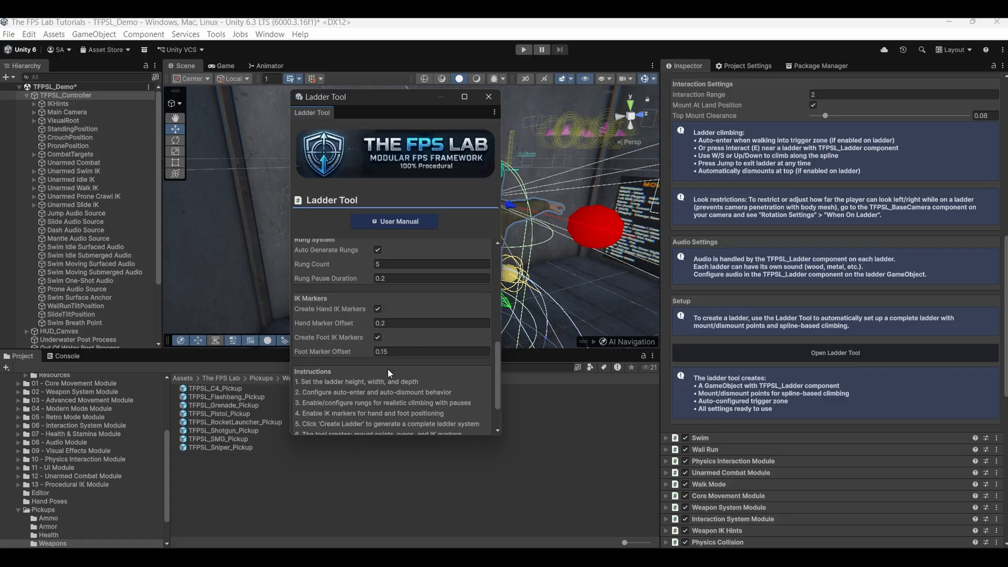
{"action": "scroll", "coordinate": [387, 368], "scroll_direction": "down", "scroll_amount": 3}
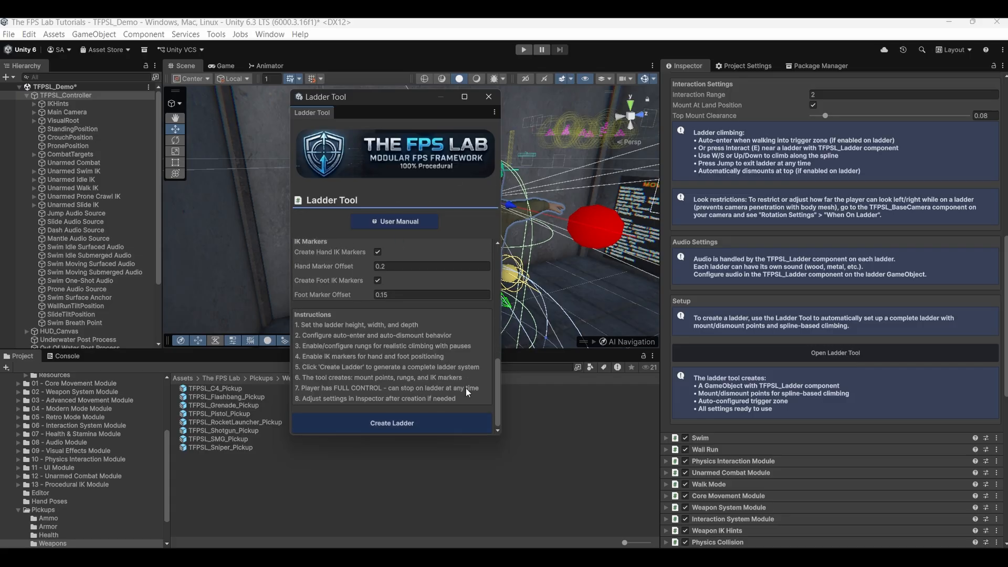
{"action": "left_click", "coordinate": [488, 99]}
Collapse the Ladder Climb component, expand Swim, and examine its surface, underwater and vertical speed settings and its swim capsule settings
{"action": "scroll", "coordinate": [777, 251], "scroll_direction": "up", "scroll_amount": 5}
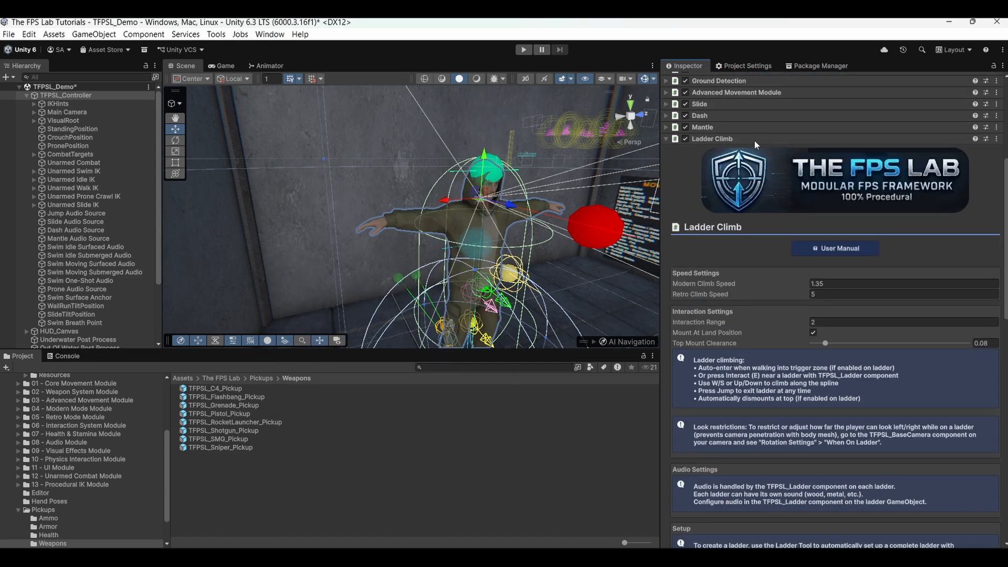
{"action": "left_click", "coordinate": [753, 139]}
{"action": "left_click", "coordinate": [737, 149]}
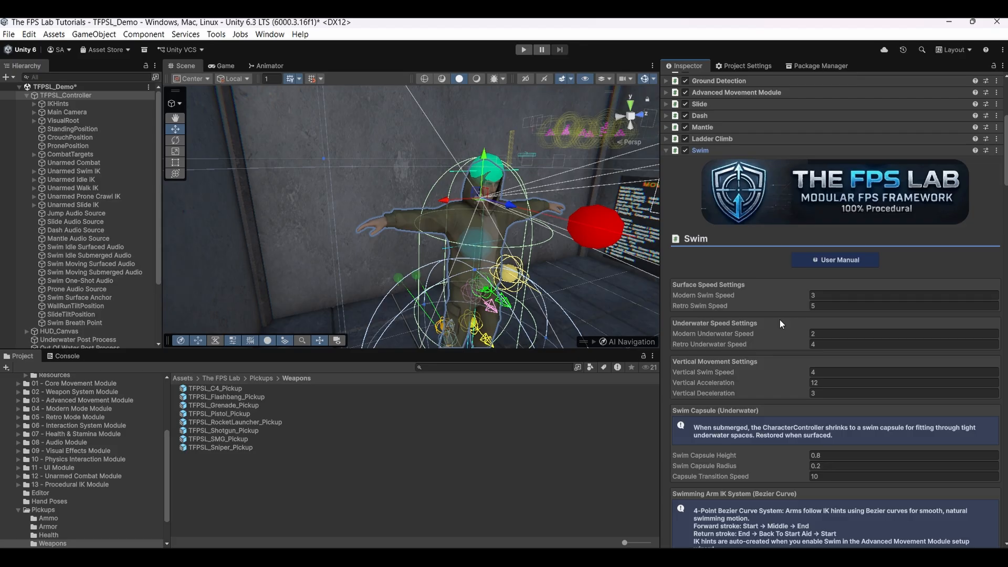
{"action": "scroll", "coordinate": [745, 297], "scroll_direction": "down", "scroll_amount": 3}
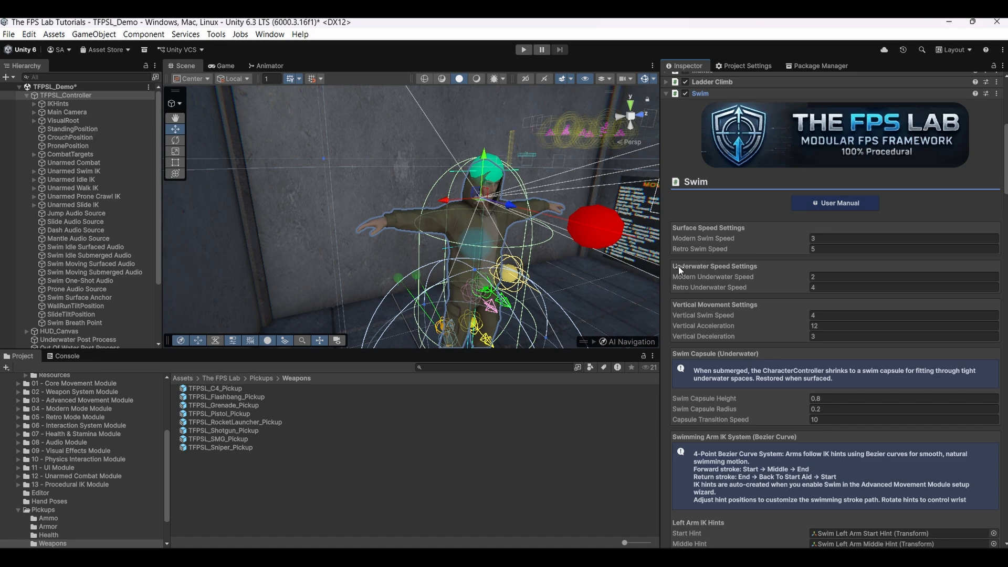
{"action": "mouse_move", "coordinate": [718, 279]}
{"action": "scroll", "coordinate": [755, 405], "scroll_direction": "down", "scroll_amount": 6}
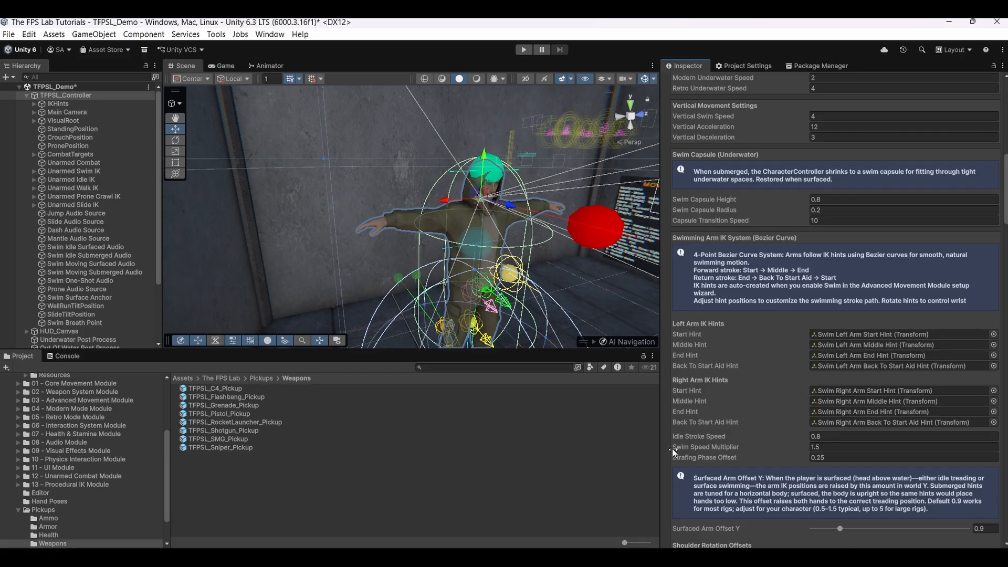
Examine Swim's left and right arm IK hints, stroke speeds, Surfaced Arm Offset Y, Shoulder Rotation Offsets and Leg Kicking Animation settings
{"action": "scroll", "coordinate": [754, 442], "scroll_direction": "down", "scroll_amount": 3}
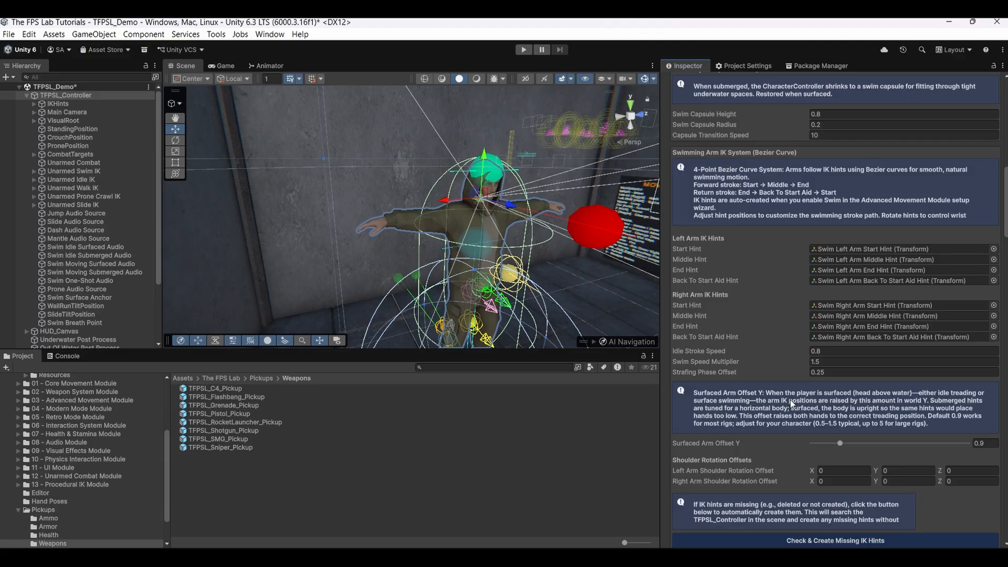
{"action": "scroll", "coordinate": [827, 342], "scroll_direction": "up", "scroll_amount": 4}
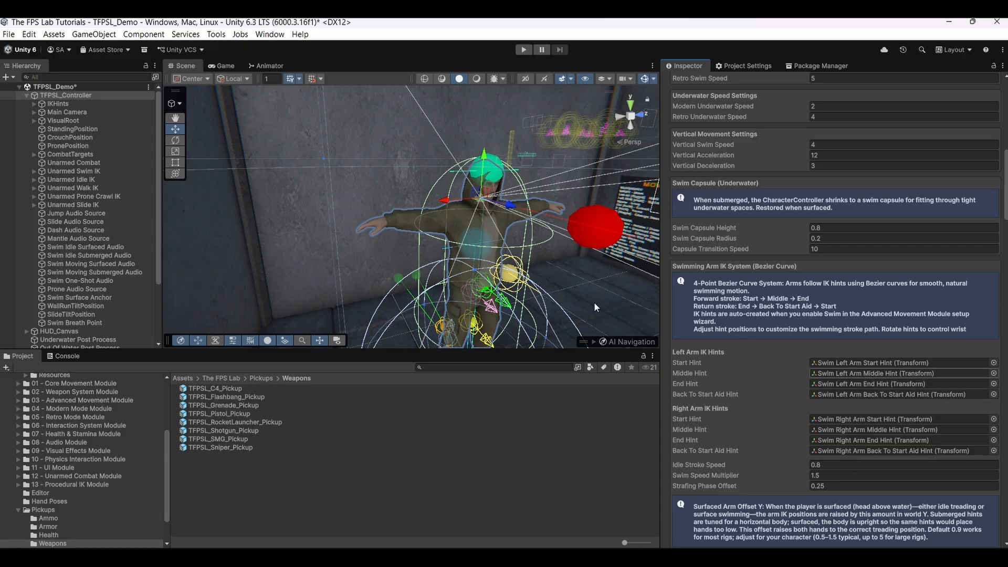
{"action": "scroll", "coordinate": [824, 340], "scroll_direction": "down", "scroll_amount": 3}
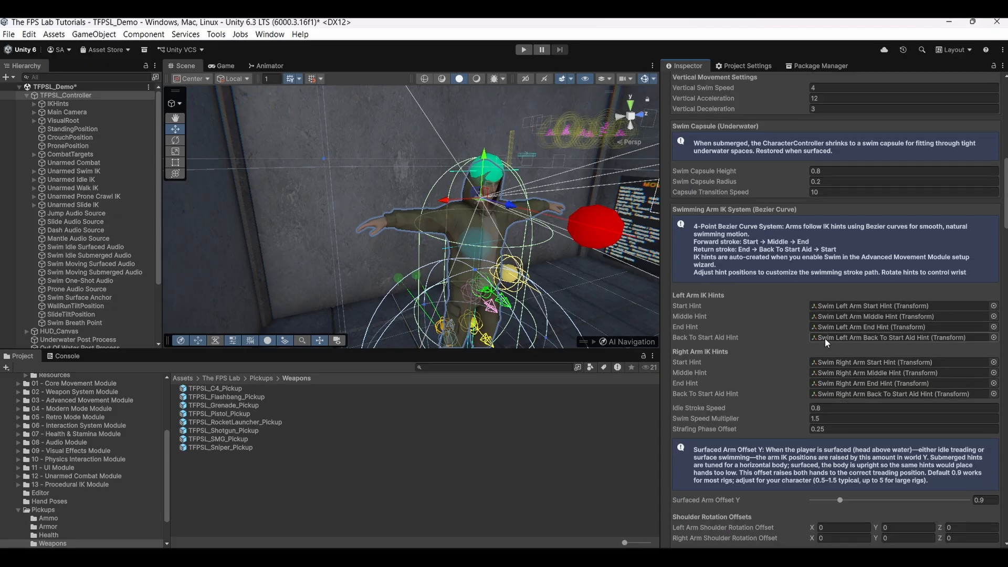
{"action": "scroll", "coordinate": [824, 338], "scroll_direction": "down", "scroll_amount": 6}
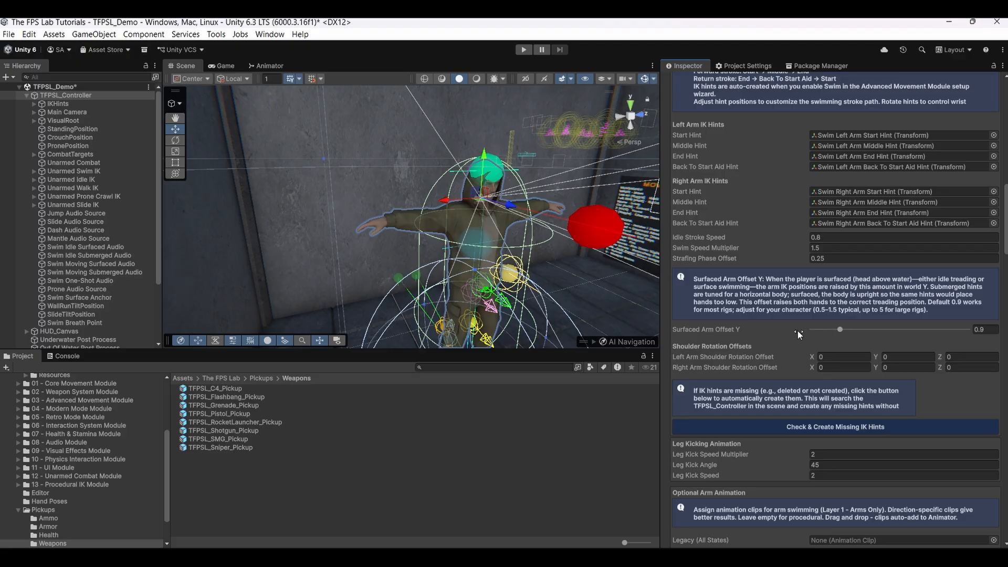
{"action": "scroll", "coordinate": [758, 342], "scroll_direction": "down", "scroll_amount": 1}
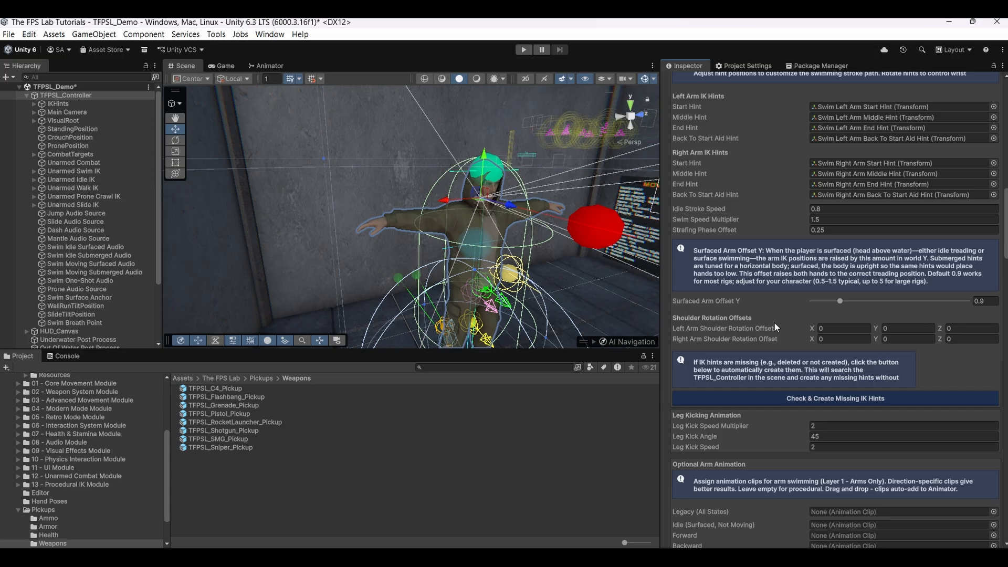
{"action": "scroll", "coordinate": [774, 322], "scroll_direction": "down", "scroll_amount": 1}
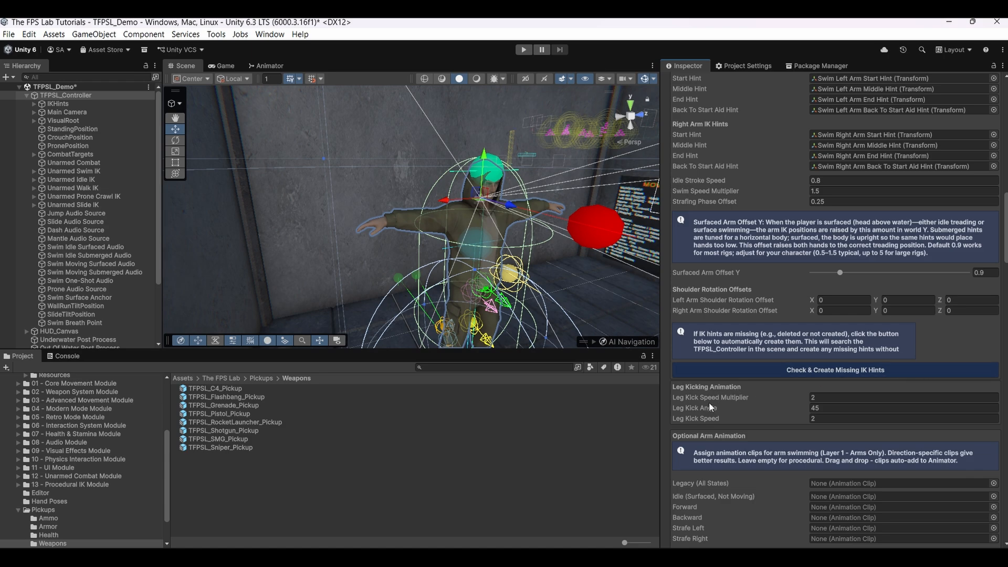
Examine Swim's Optional Arm Animation slots, looping and one-shot water sounds, and Audio Sources assignments
{"action": "scroll", "coordinate": [758, 416], "scroll_direction": "down", "scroll_amount": 3}
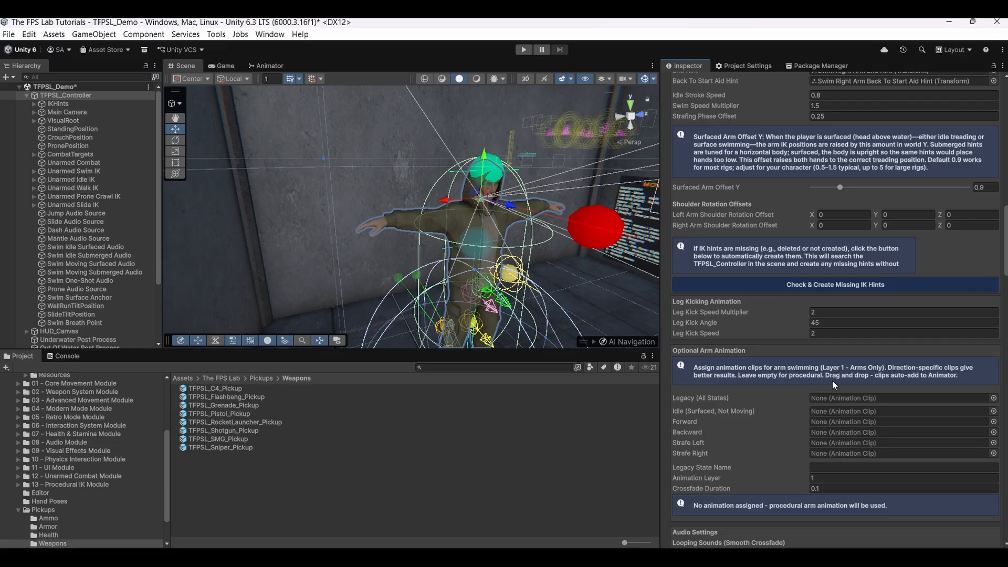
{"action": "scroll", "coordinate": [731, 425], "scroll_direction": "down", "scroll_amount": 3}
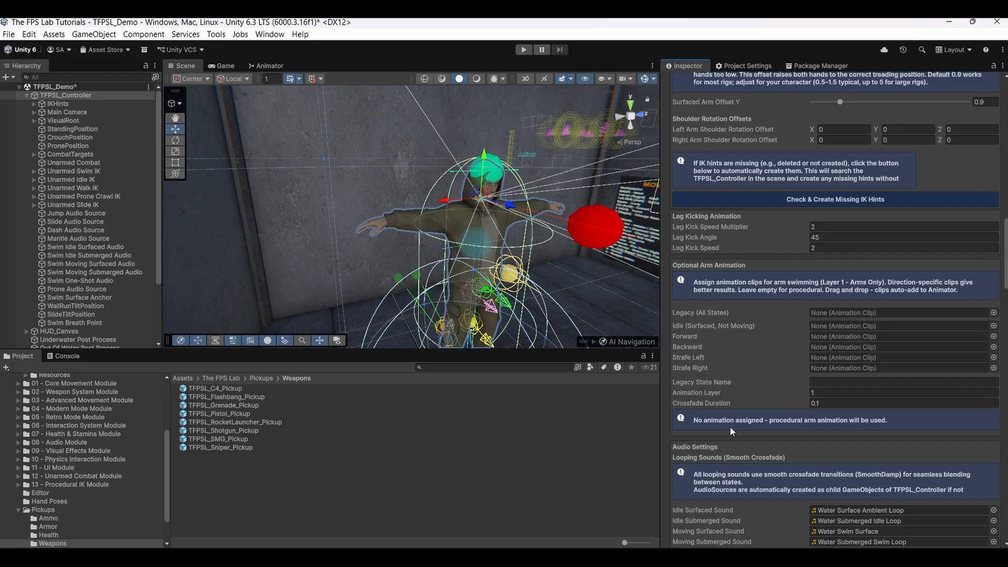
{"action": "scroll", "coordinate": [700, 446], "scroll_direction": "down", "scroll_amount": 5}
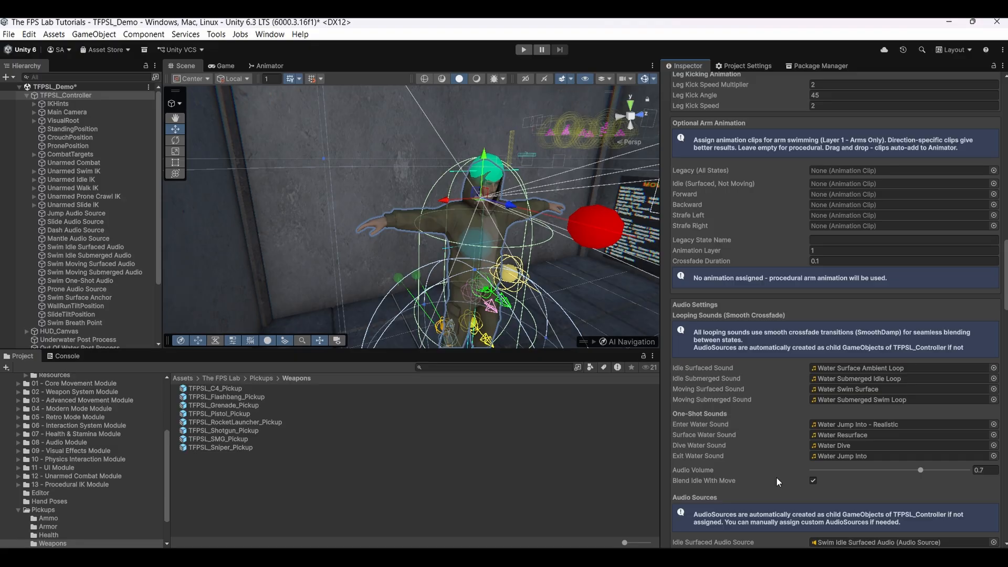
{"action": "mouse_move", "coordinate": [776, 478]}
{"action": "scroll", "coordinate": [801, 434], "scroll_direction": "down", "scroll_amount": 4}
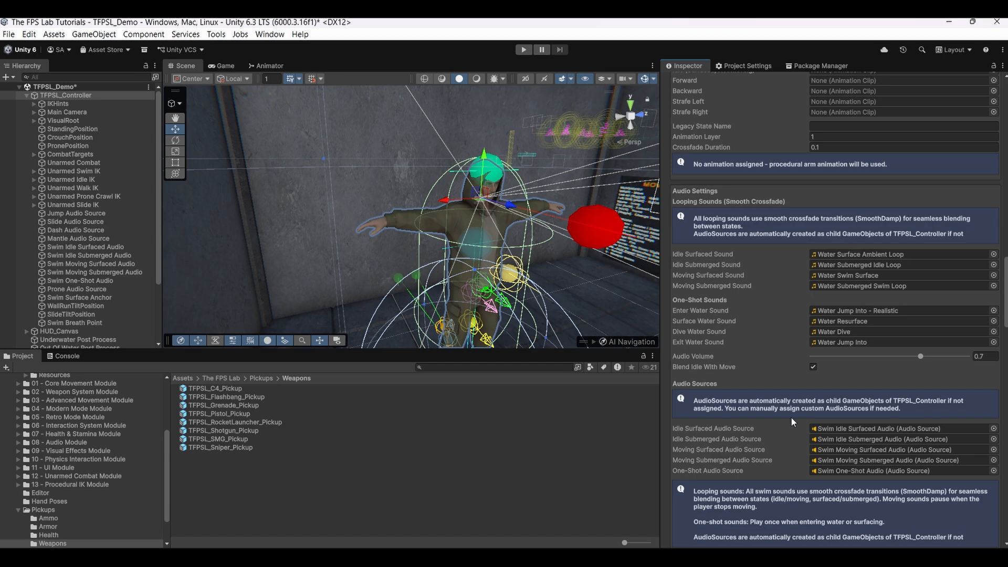
{"action": "scroll", "coordinate": [818, 473], "scroll_direction": "down", "scroll_amount": 3}
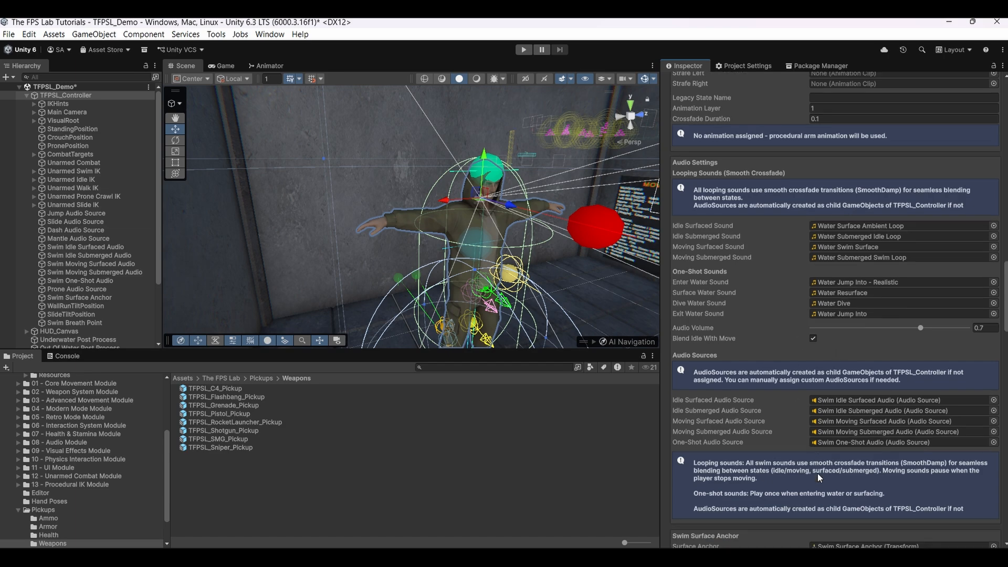
Examine Swim's Surface Anchor and Breath Point references and its Realistic Buoyancy settings
{"action": "scroll", "coordinate": [817, 473], "scroll_direction": "down", "scroll_amount": 7}
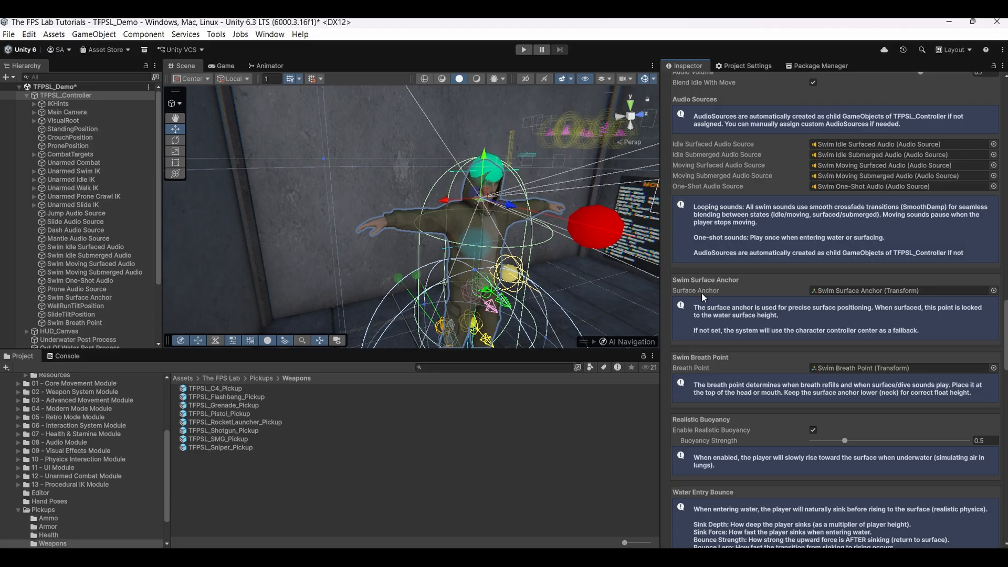
{"action": "left_click", "coordinate": [833, 290]}
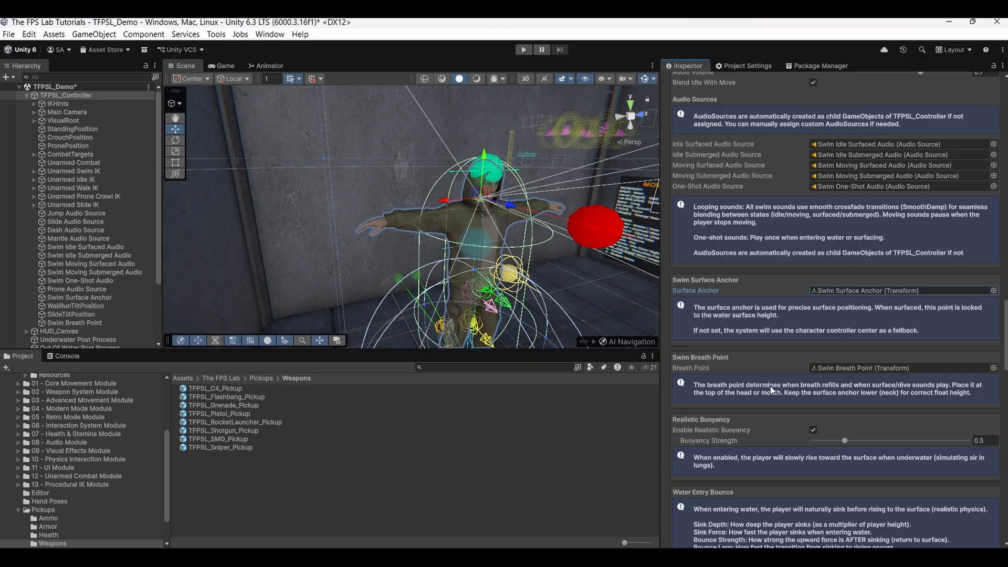
{"action": "scroll", "coordinate": [770, 389], "scroll_direction": "down", "scroll_amount": 1}
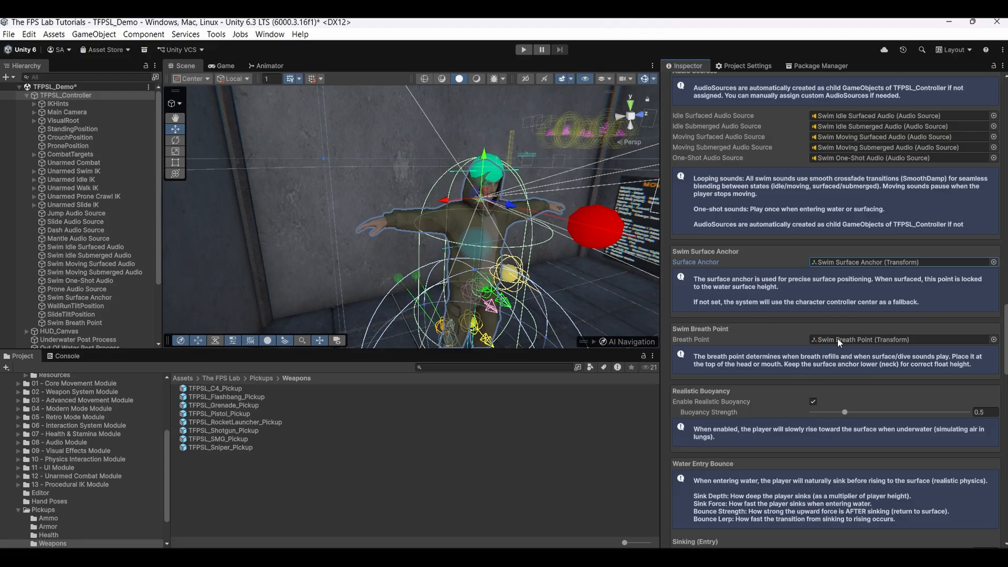
Examine Swim's Water Entry Bounce, Surface Alignment and Water Exit settings
{"action": "scroll", "coordinate": [831, 353], "scroll_direction": "down", "scroll_amount": 3}
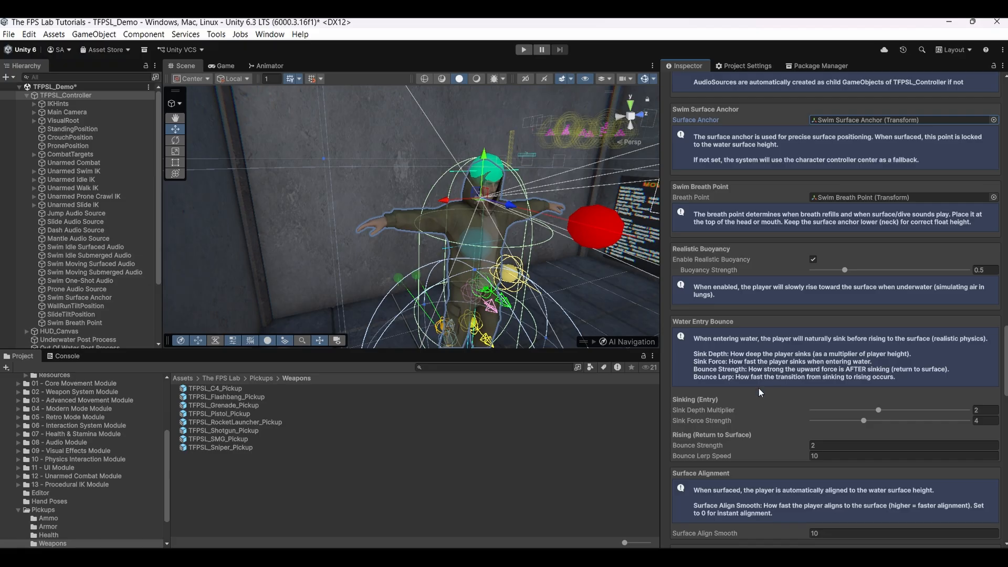
{"action": "scroll", "coordinate": [851, 432], "scroll_direction": "down", "scroll_amount": 3}
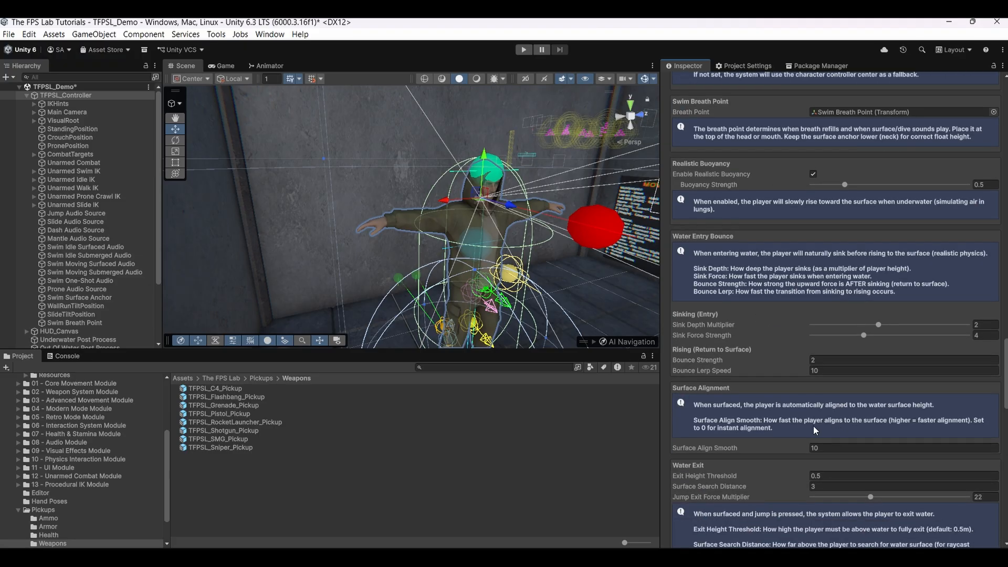
{"action": "scroll", "coordinate": [813, 426], "scroll_direction": "down", "scroll_amount": 1}
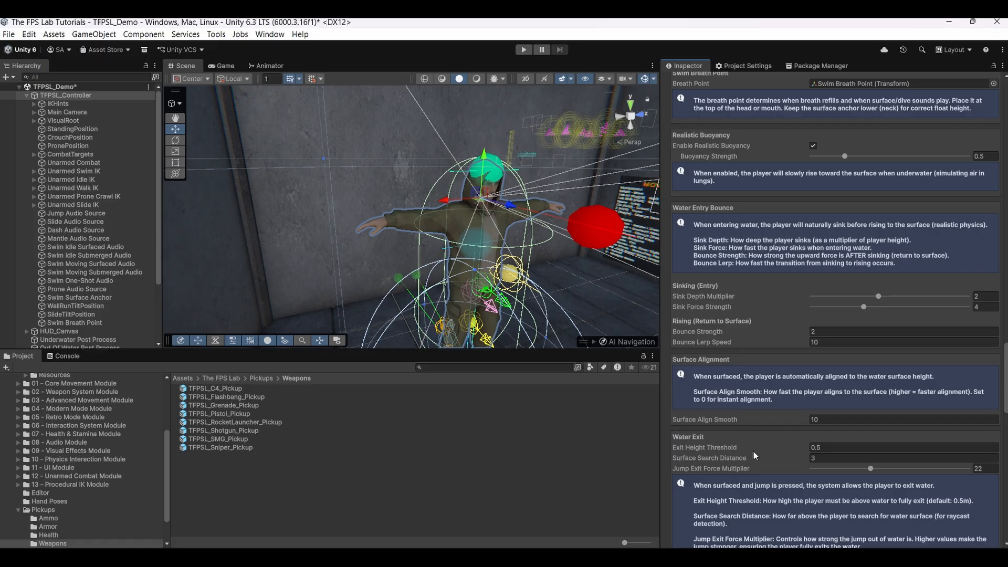
{"action": "scroll", "coordinate": [753, 443], "scroll_direction": "down", "scroll_amount": 2}
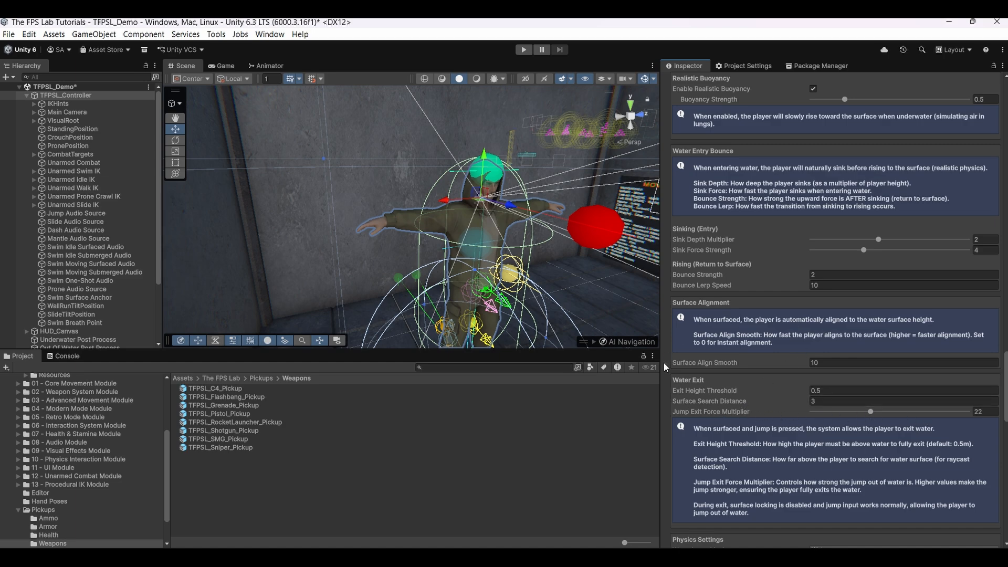
Examine Swim's Physics Settings, including the Water Layer Mask, the swimming controls and the water volume setup notes
{"action": "scroll", "coordinate": [729, 407], "scroll_direction": "down", "scroll_amount": 5}
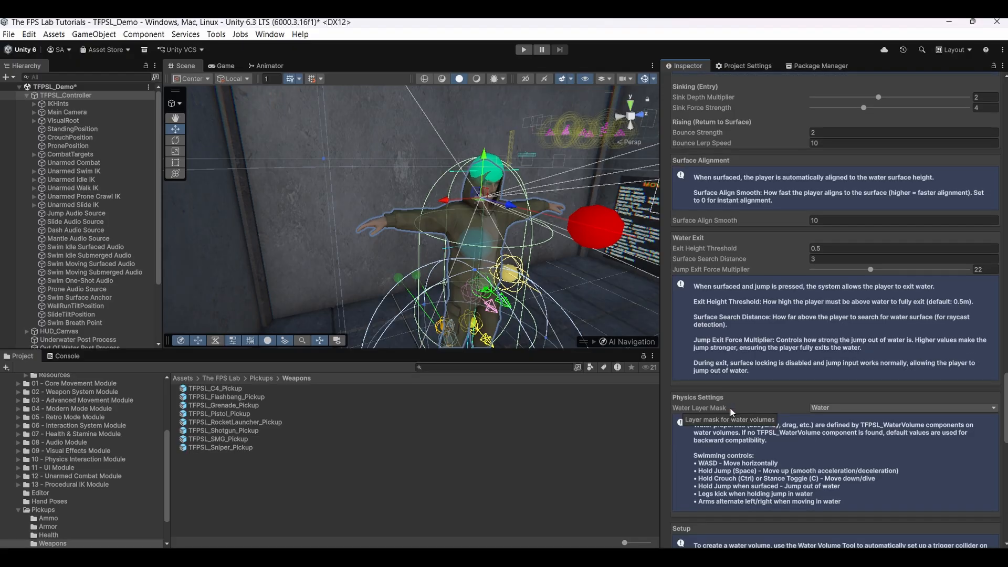
{"action": "scroll", "coordinate": [730, 407], "scroll_direction": "down", "scroll_amount": 2}
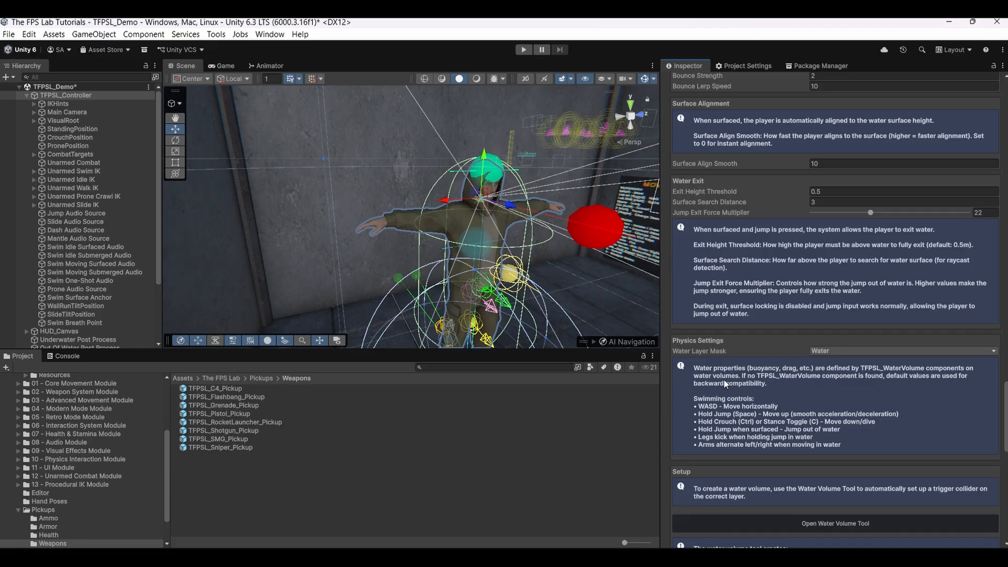
{"action": "scroll", "coordinate": [782, 386], "scroll_direction": "down", "scroll_amount": 1}
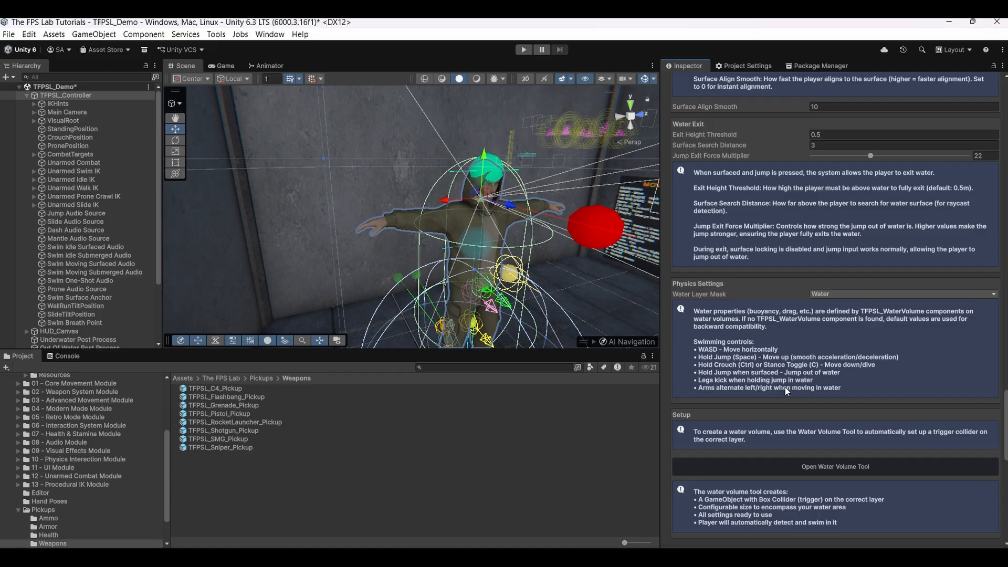
Open Swim's Water Volume Tool, examine its volume size, water layer and creation instructions, and close it without creating a volume
{"action": "left_click", "coordinate": [833, 469]}
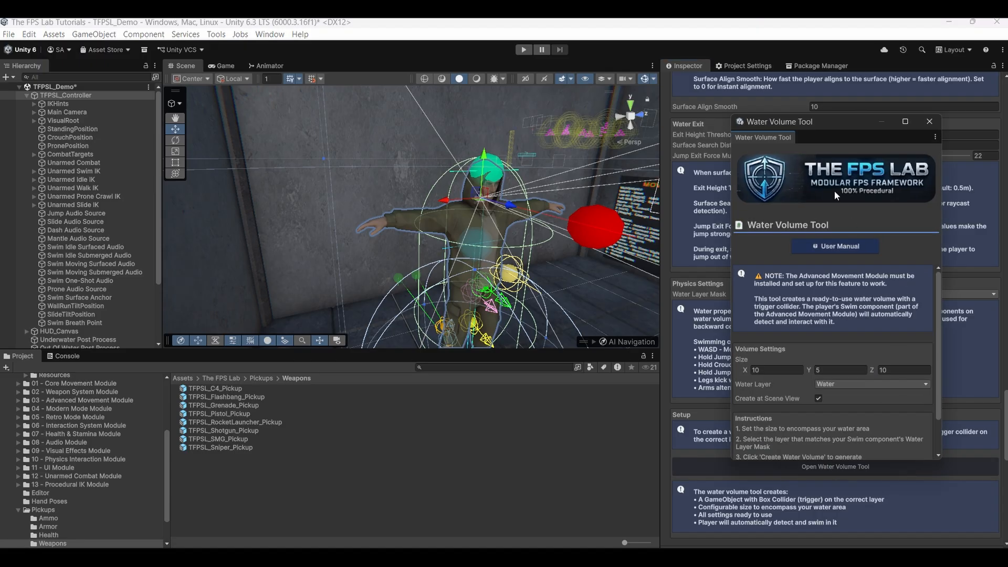
{"action": "left_click_drag", "start_coordinate": [845, 125], "coordinate": [407, 106]}
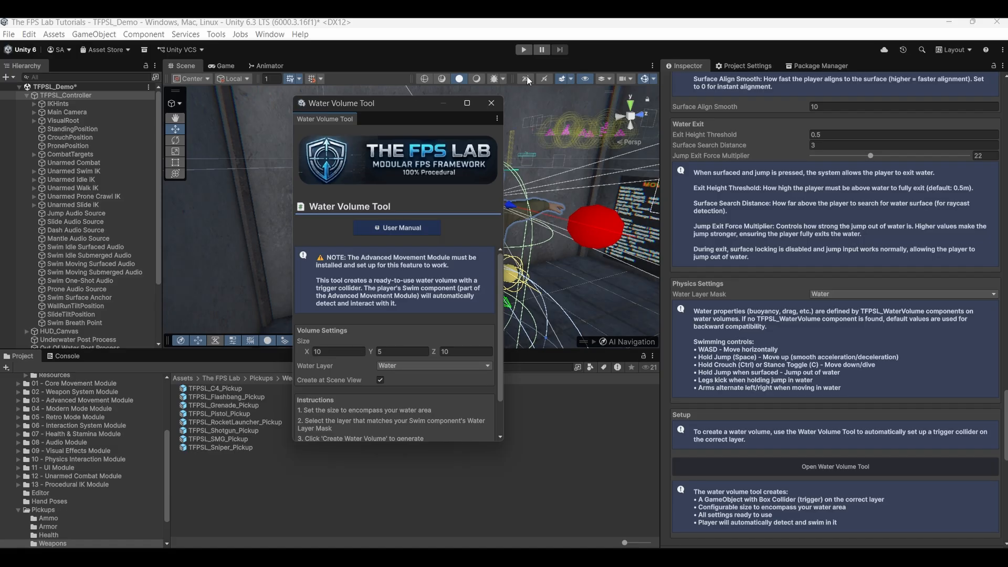
{"action": "left_click_drag", "start_coordinate": [500, 367], "coordinate": [502, 430]}
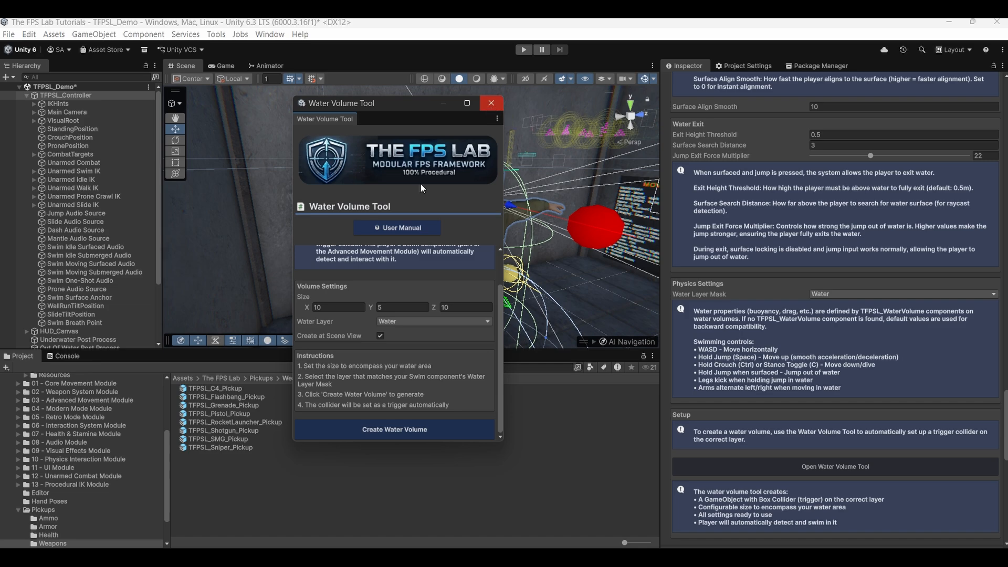
{"action": "left_click", "coordinate": [491, 103]}
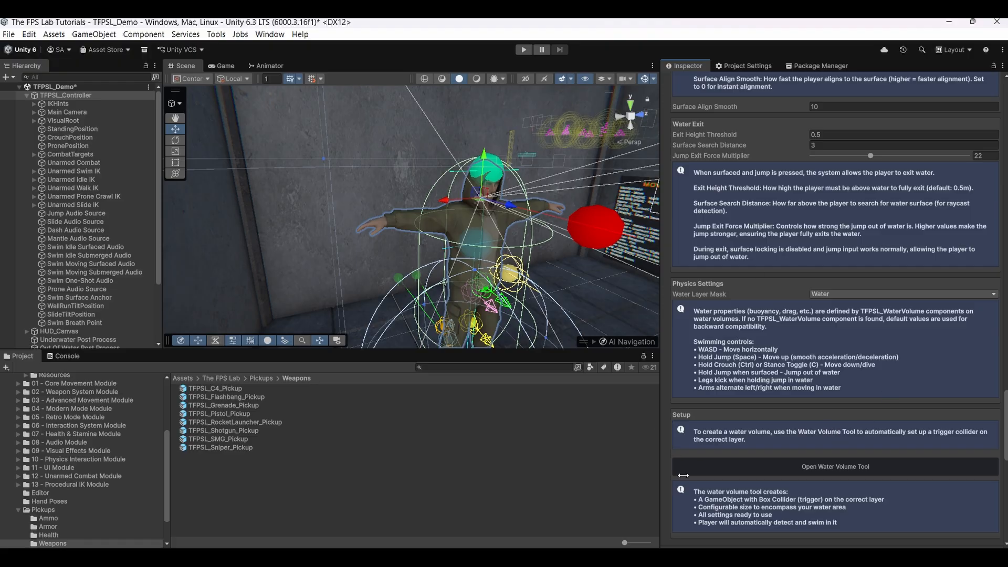
Return to the start of the Swim component and collapse it
{"action": "scroll", "coordinate": [766, 396], "scroll_direction": "down", "scroll_amount": 6}
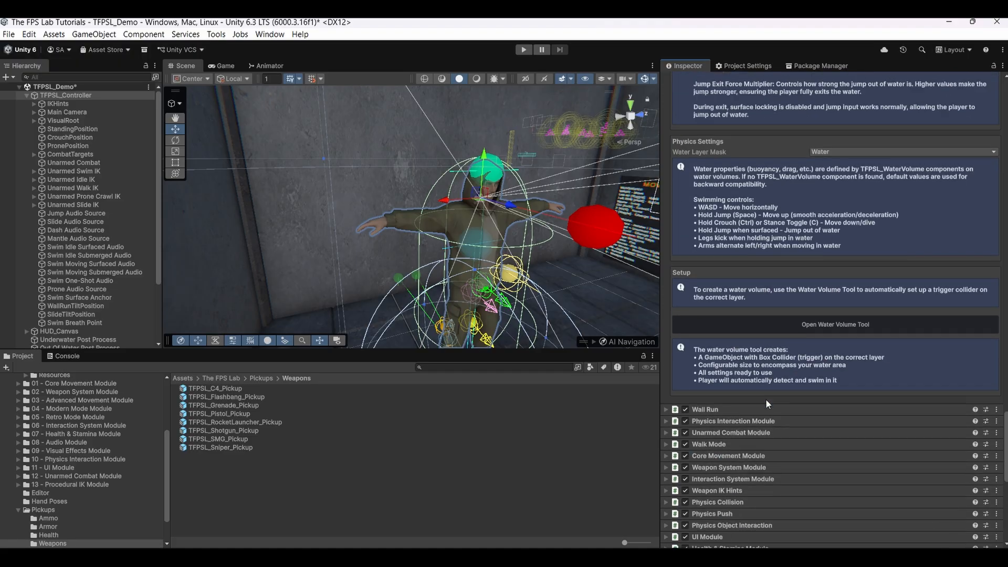
{"action": "scroll", "coordinate": [763, 398], "scroll_direction": "up", "scroll_amount": 10}
{"action": "scroll", "coordinate": [762, 423], "scroll_direction": "up", "scroll_amount": 15}
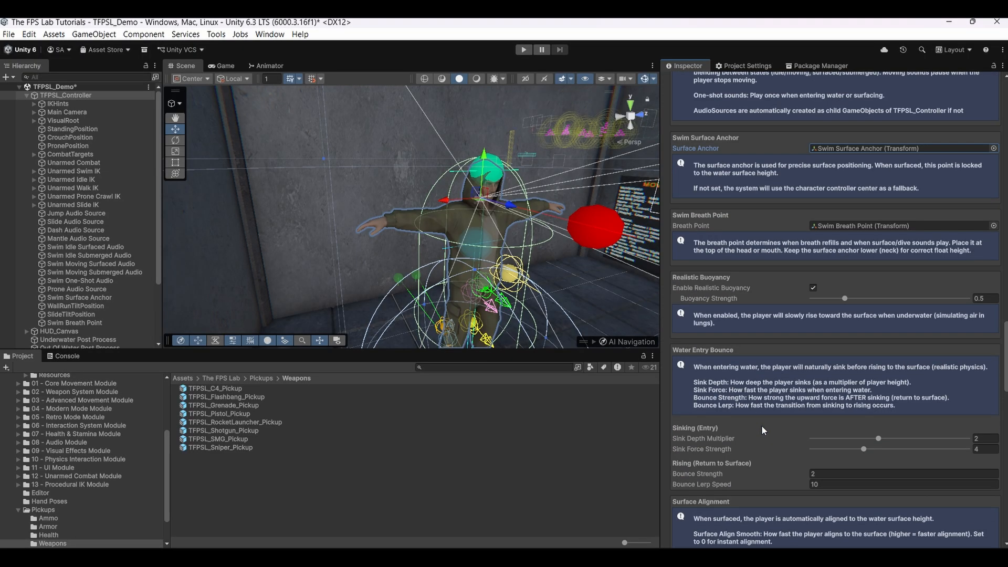
{"action": "scroll", "coordinate": [759, 423], "scroll_direction": "up", "scroll_amount": 12}
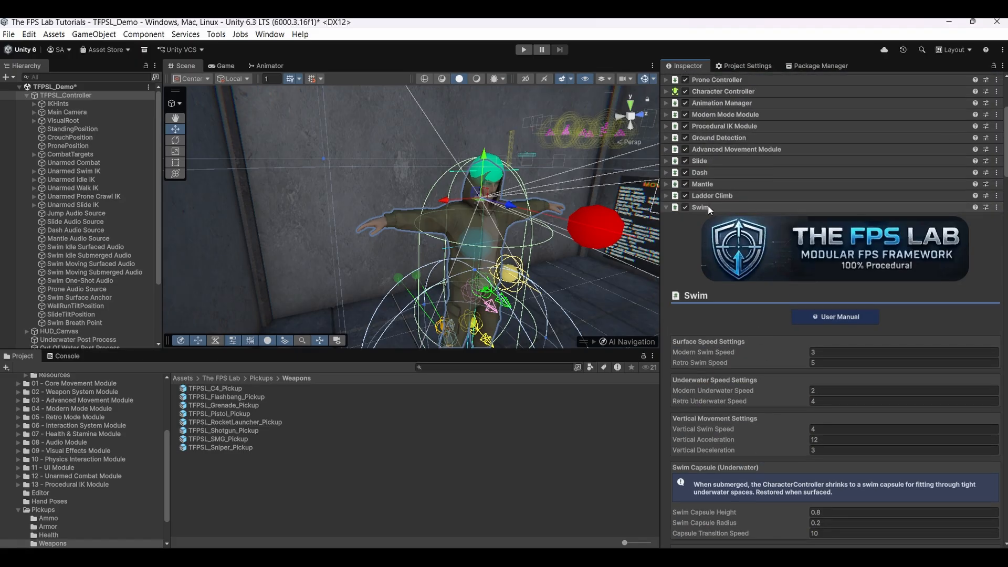
{"action": "left_click", "coordinate": [708, 207]}
Expand the Wall Run component and examine its general, wall run, visual, smoothing and wall jump settings and its controls
{"action": "left_click", "coordinate": [708, 217]}
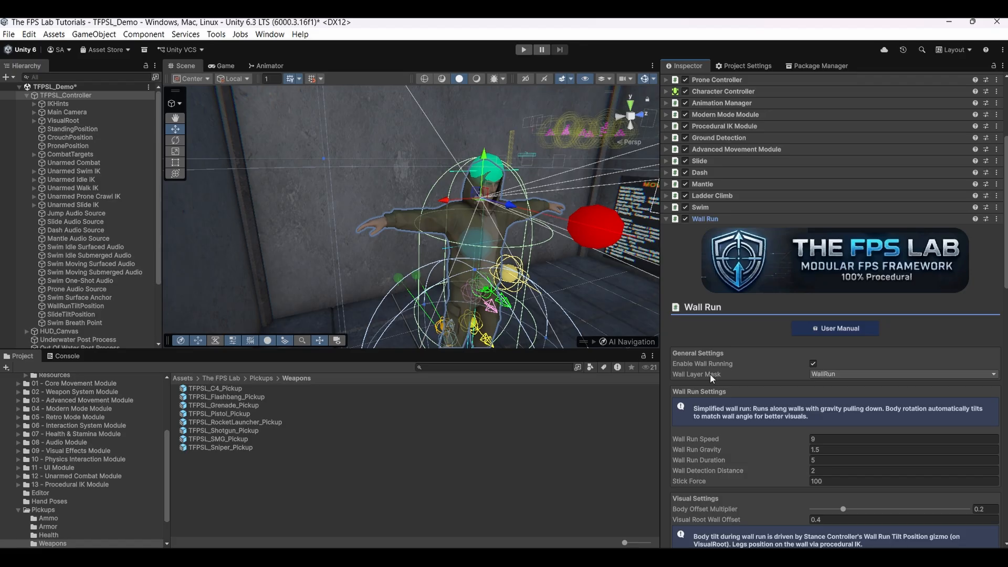
{"action": "mouse_move", "coordinate": [710, 374]}
{"action": "scroll", "coordinate": [752, 392], "scroll_direction": "down", "scroll_amount": 3}
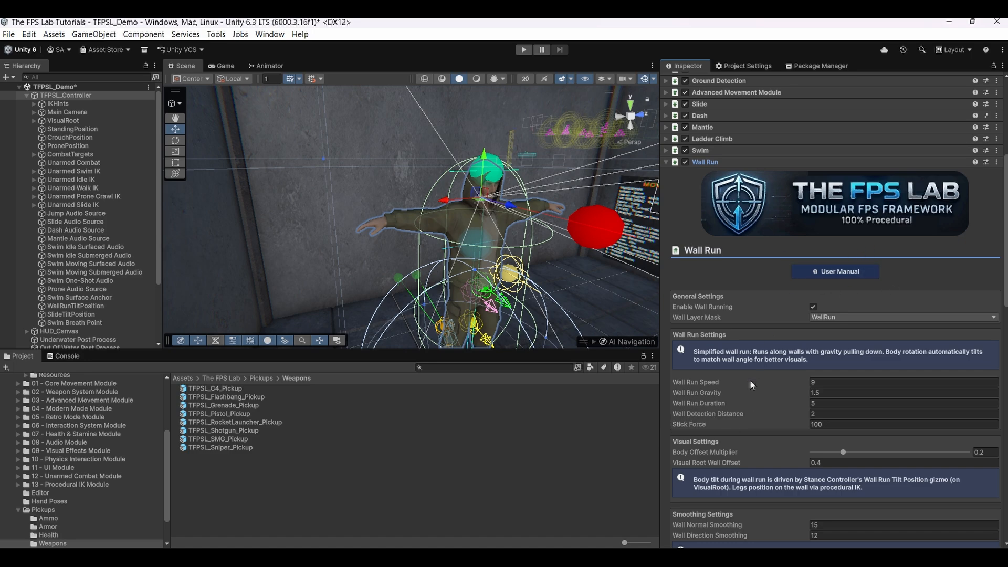
{"action": "scroll", "coordinate": [725, 399], "scroll_direction": "down", "scroll_amount": 6}
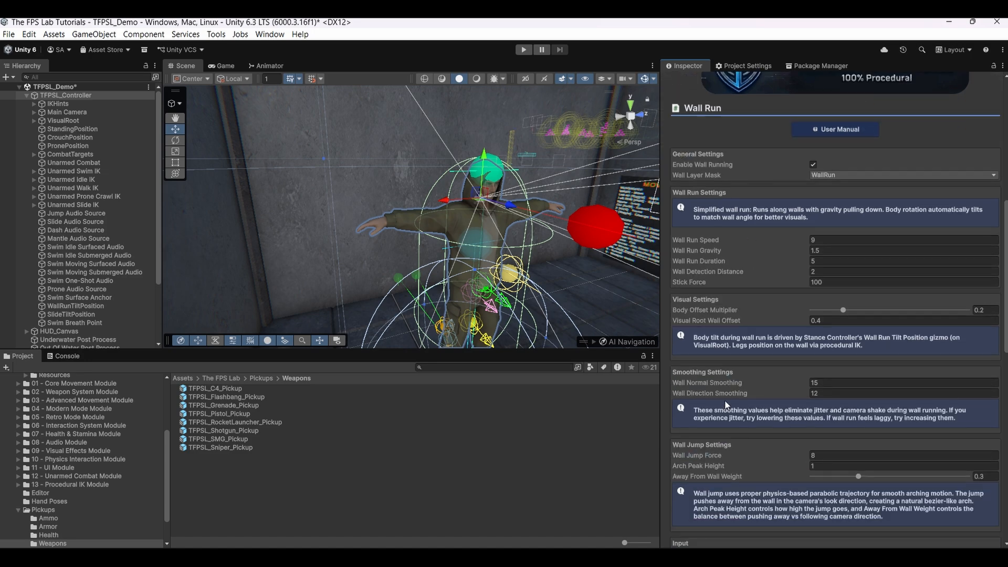
{"action": "scroll", "coordinate": [725, 400], "scroll_direction": "down", "scroll_amount": 2}
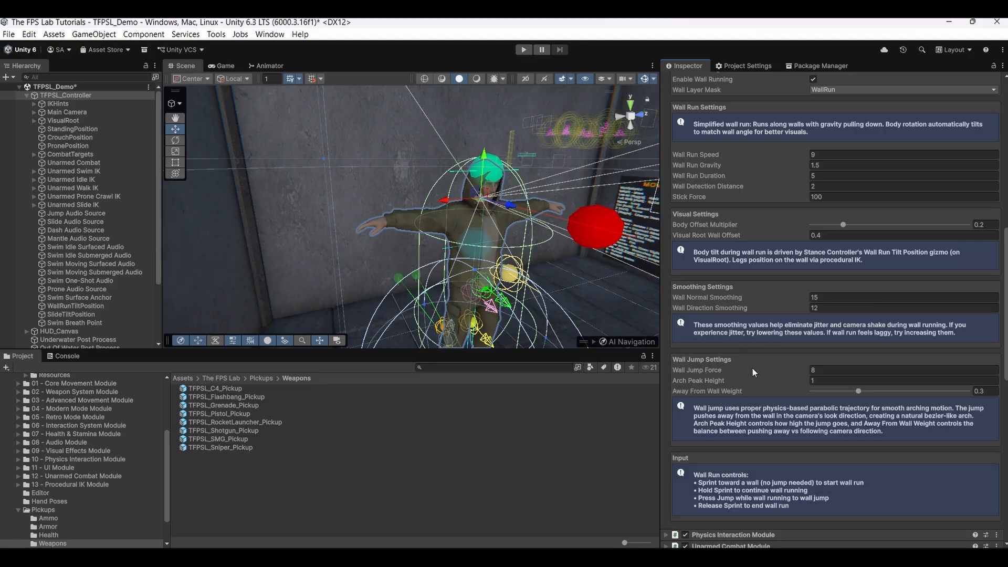
{"action": "scroll", "coordinate": [751, 390], "scroll_direction": "up", "scroll_amount": 10}
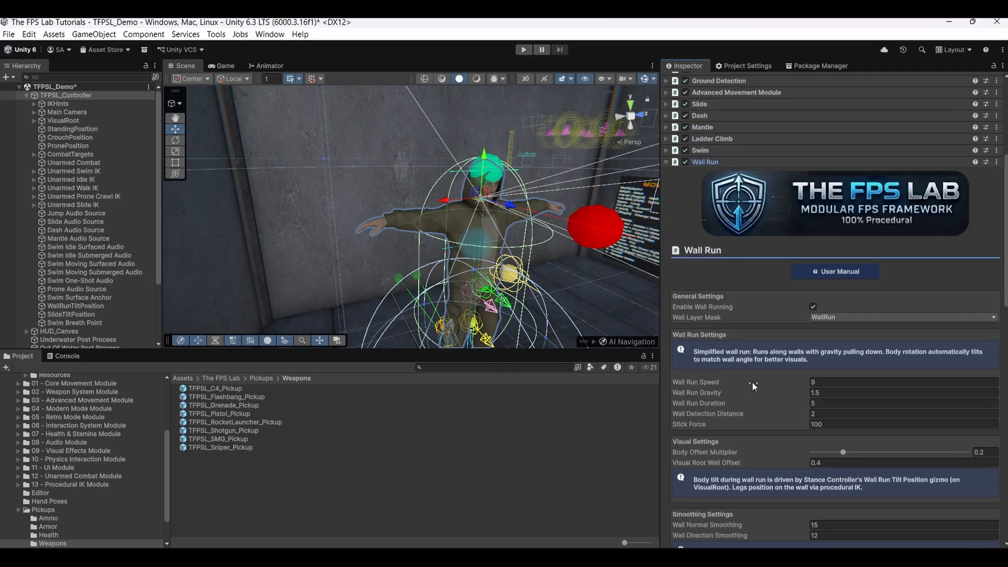
Collapse Wall Run and examine the Physics Interaction Module's collision, push and object interaction references, collapsing it when done
{"action": "left_click", "coordinate": [721, 161]}
{"action": "left_click", "coordinate": [716, 174]}
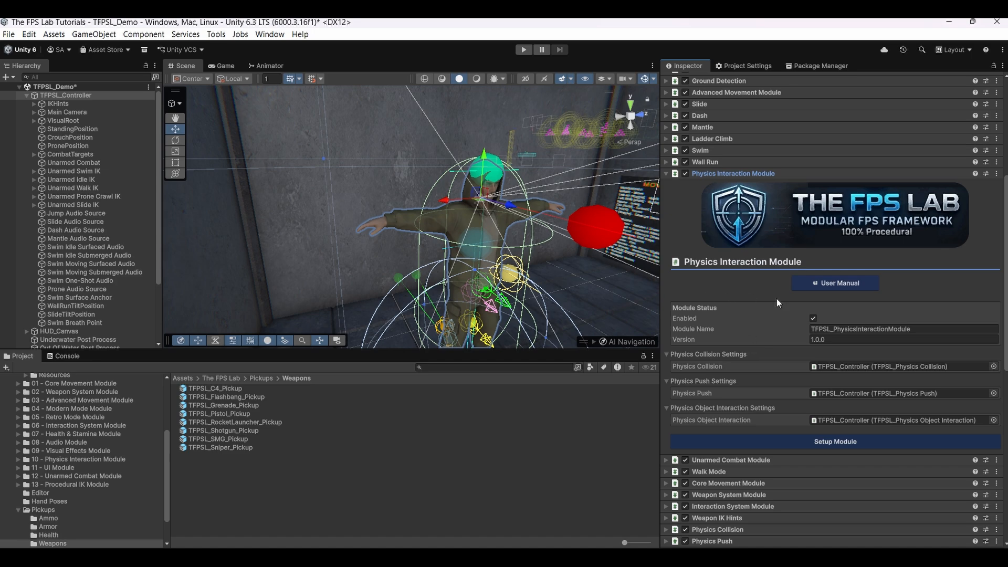
{"action": "left_click", "coordinate": [720, 173]}
Expand the Unarmed Combat Module, look through its Unarmed Combat Setup Wizard, and close the wizard without building anything
{"action": "left_click", "coordinate": [718, 185]}
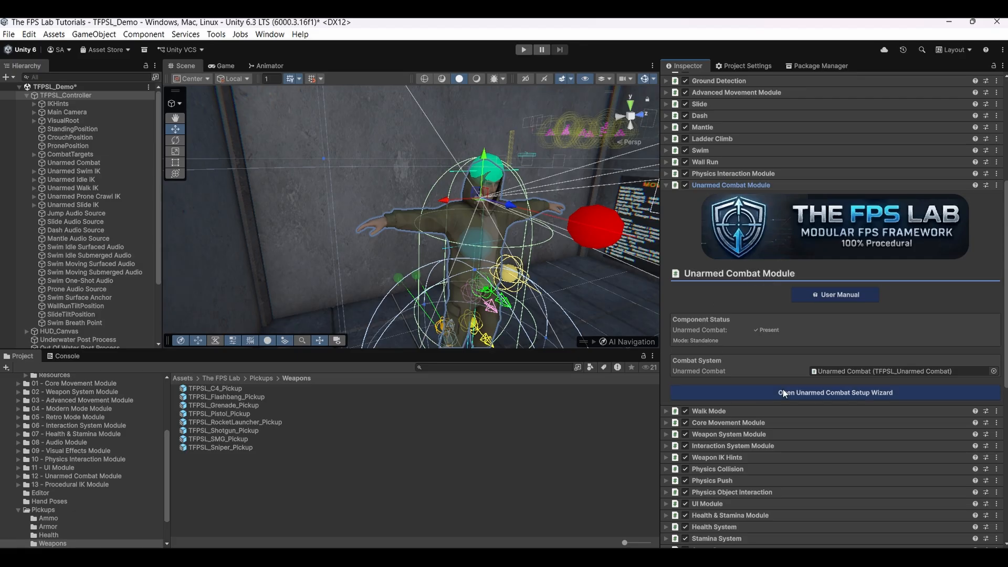
{"action": "left_click", "coordinate": [816, 392]}
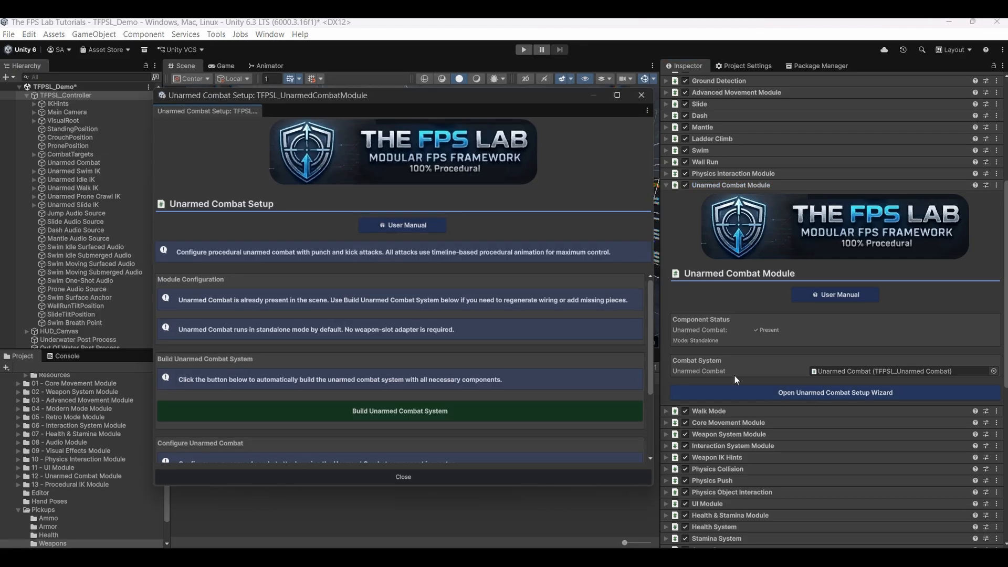
{"action": "scroll", "coordinate": [372, 320], "scroll_direction": "down", "scroll_amount": 4}
{"action": "scroll", "coordinate": [387, 352], "scroll_direction": "up", "scroll_amount": 3}
{"action": "left_click", "coordinate": [642, 95]}
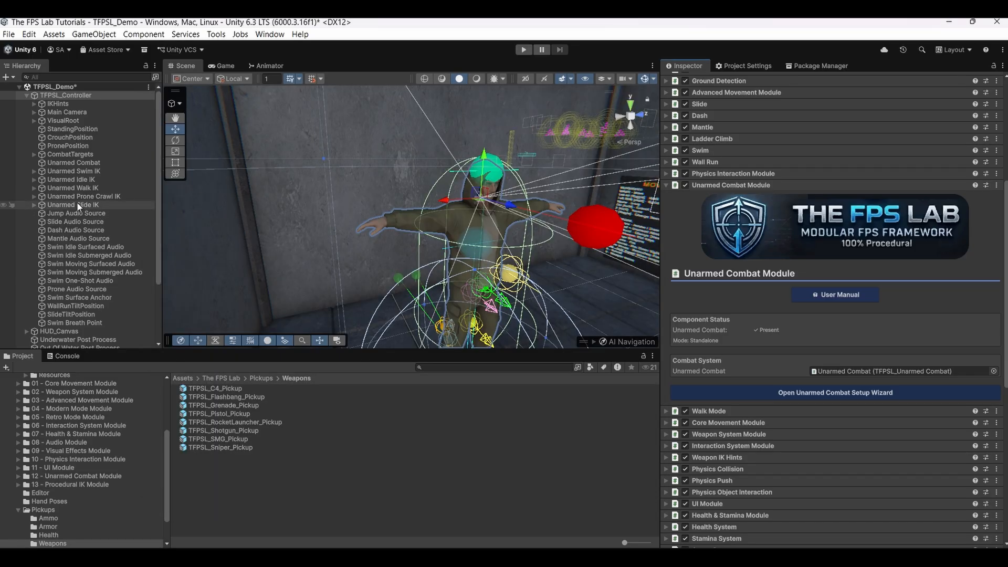
Select the Unarmed Combat child object and examine its punch, kick, stomp, hit detection and physics force settings
{"action": "left_click", "coordinate": [71, 162]}
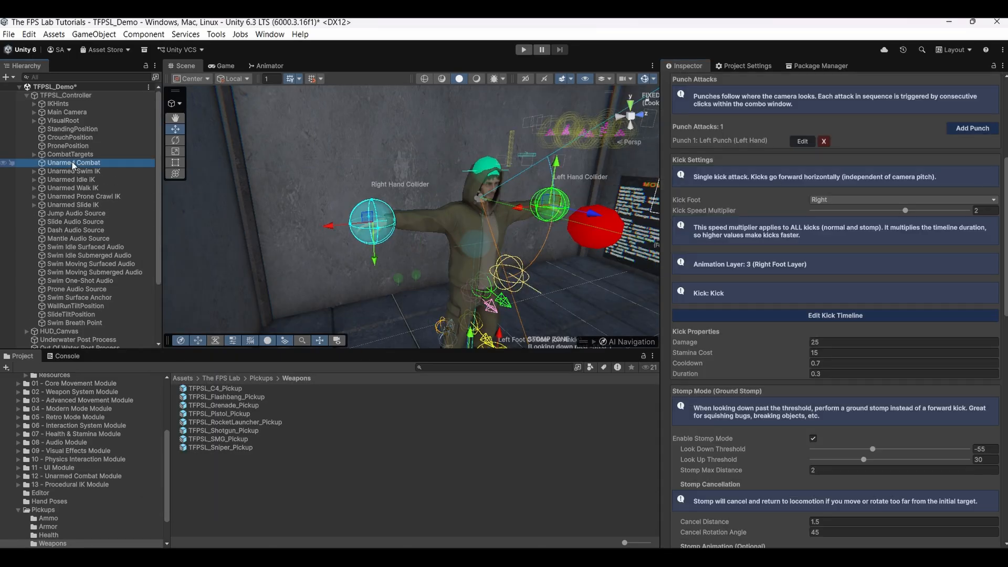
{"action": "scroll", "coordinate": [856, 322], "scroll_direction": "up", "scroll_amount": 5}
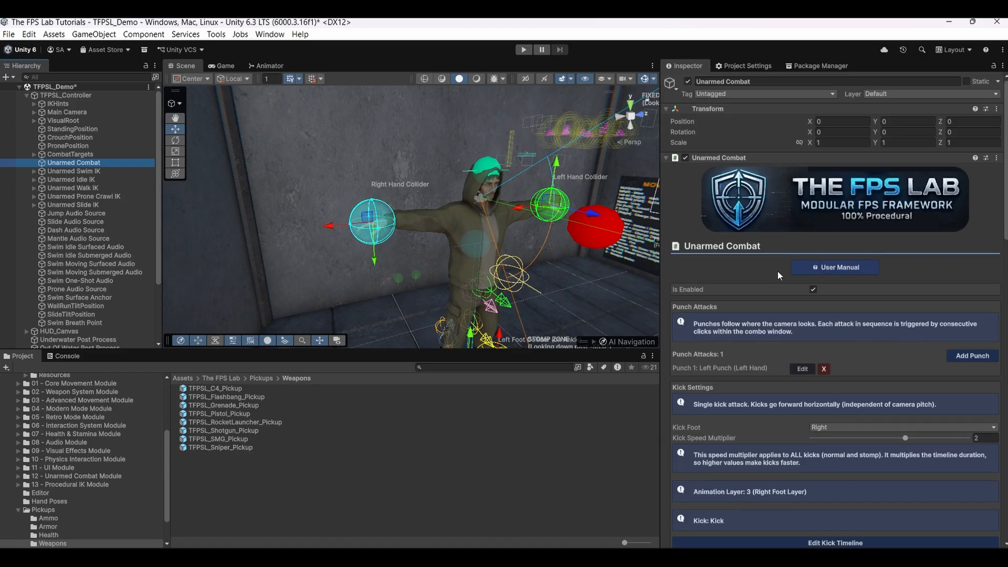
{"action": "scroll", "coordinate": [776, 270], "scroll_direction": "down", "scroll_amount": 2}
{"action": "scroll", "coordinate": [774, 281], "scroll_direction": "down", "scroll_amount": 10}
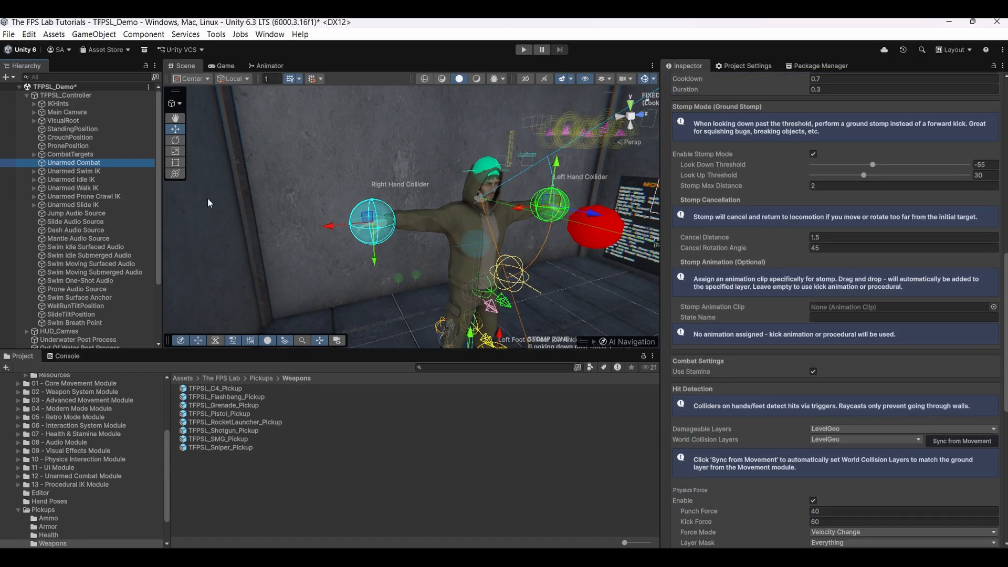
Reselect TFPSL_Controller and collapse its Unarmed Combat Module component
{"action": "left_click", "coordinate": [82, 95]}
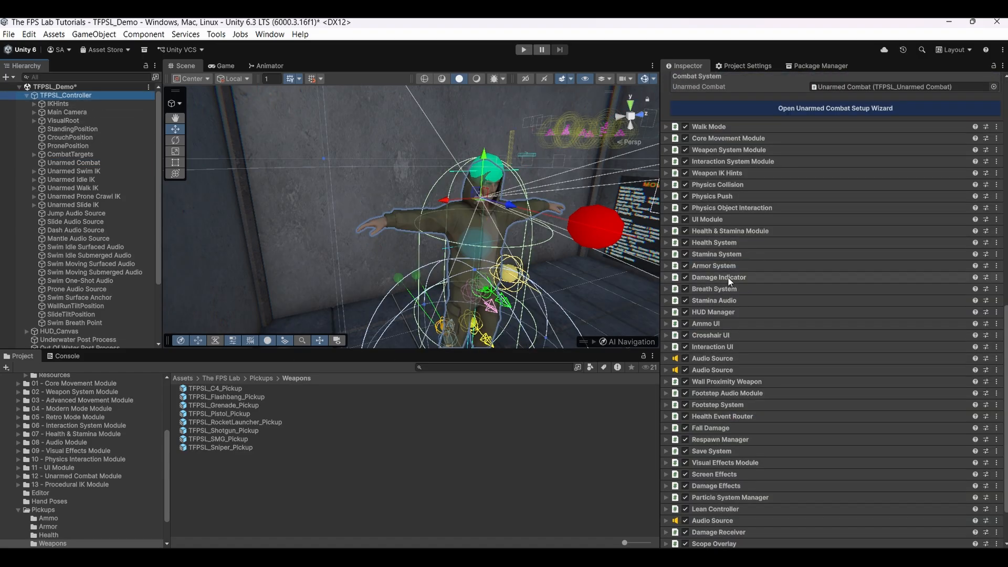
{"action": "scroll", "coordinate": [740, 285], "scroll_direction": "down", "scroll_amount": 2}
{"action": "scroll", "coordinate": [740, 286], "scroll_direction": "up", "scroll_amount": 10}
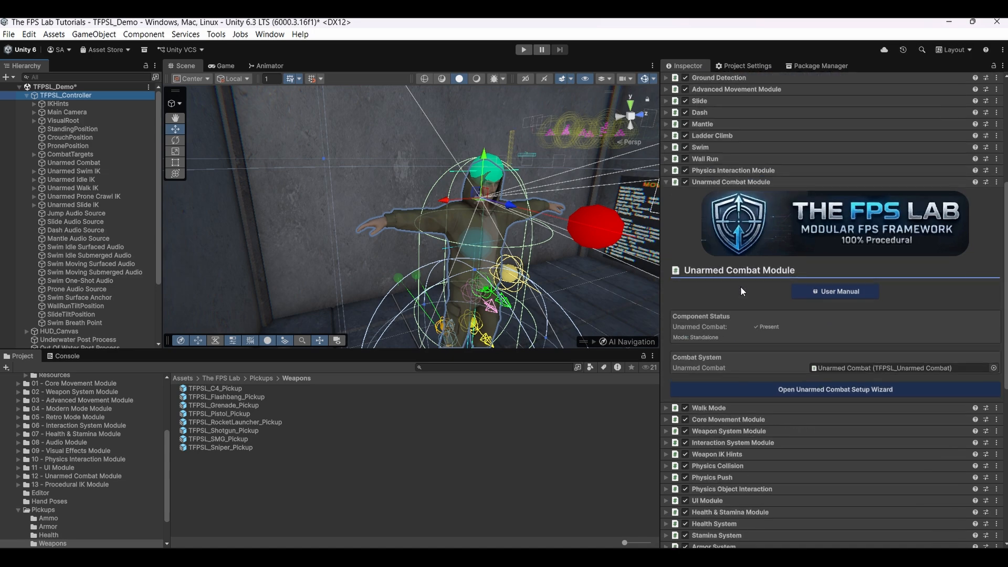
{"action": "left_click", "coordinate": [739, 183]}
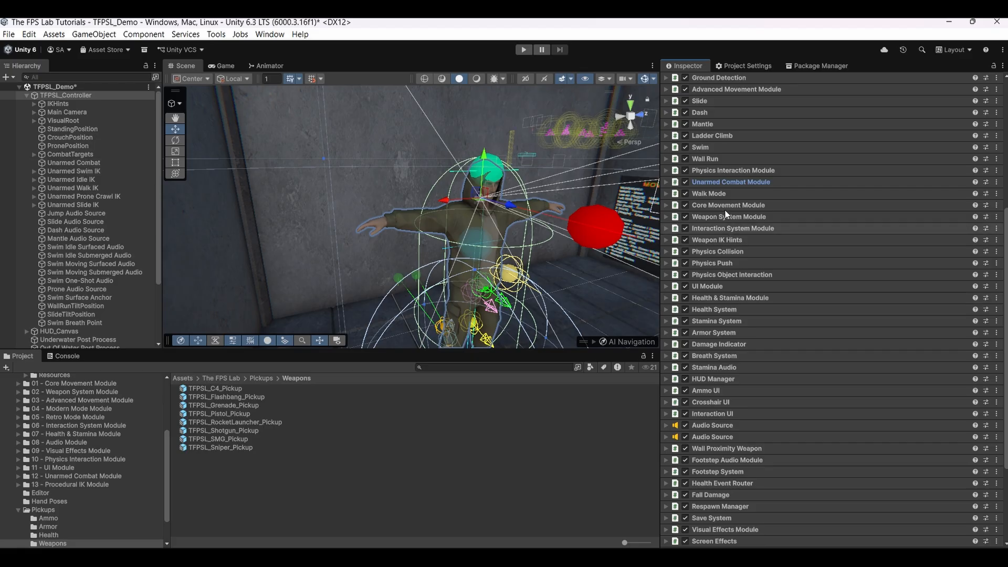
Expand the Walk Mode component and examine the Default Mode options, keeping Run Default
{"action": "left_click", "coordinate": [746, 193]}
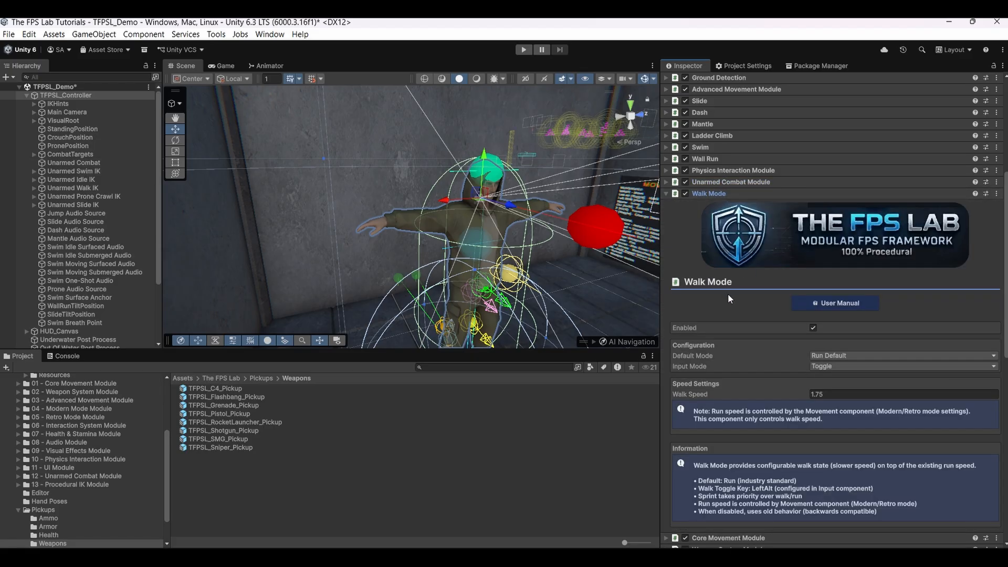
{"action": "scroll", "coordinate": [727, 294], "scroll_direction": "down", "scroll_amount": 1}
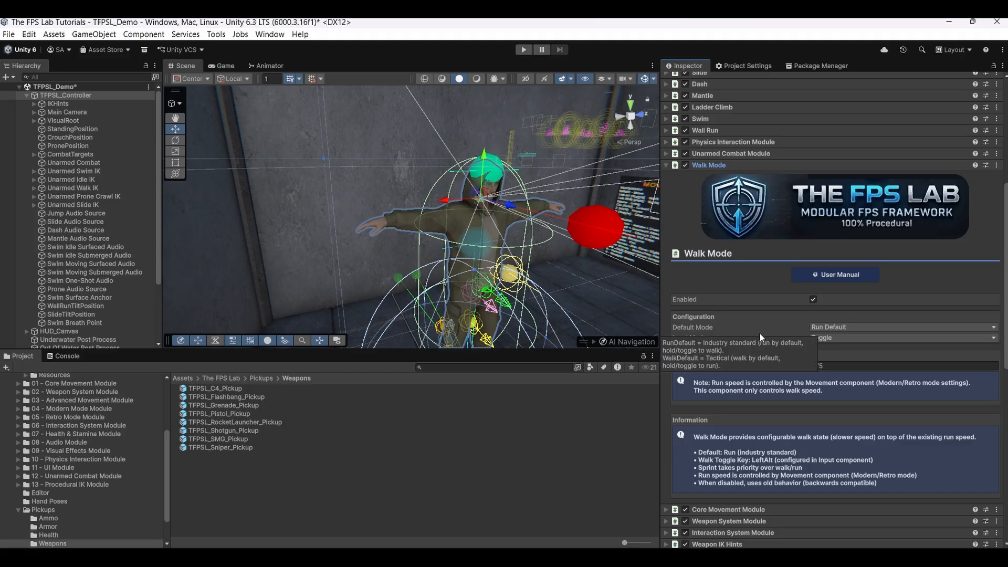
{"action": "left_click", "coordinate": [830, 326]}
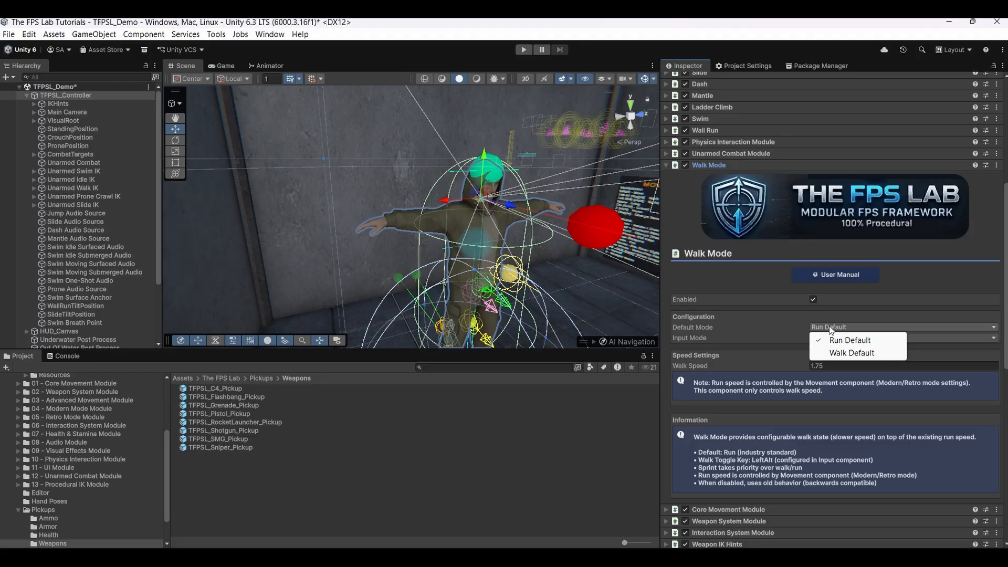
{"action": "left_click", "coordinate": [735, 313]}
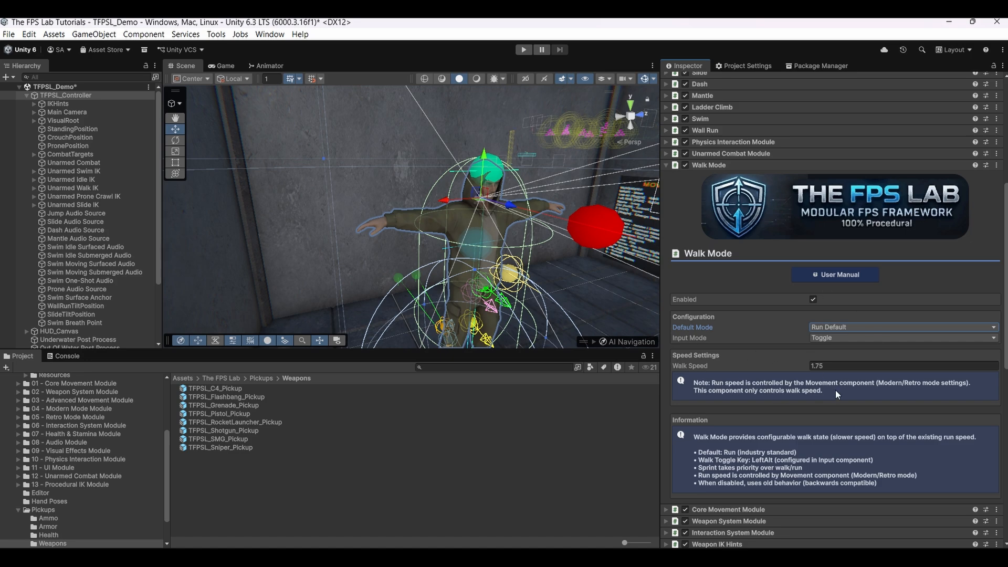
{"action": "left_click", "coordinate": [842, 327]}
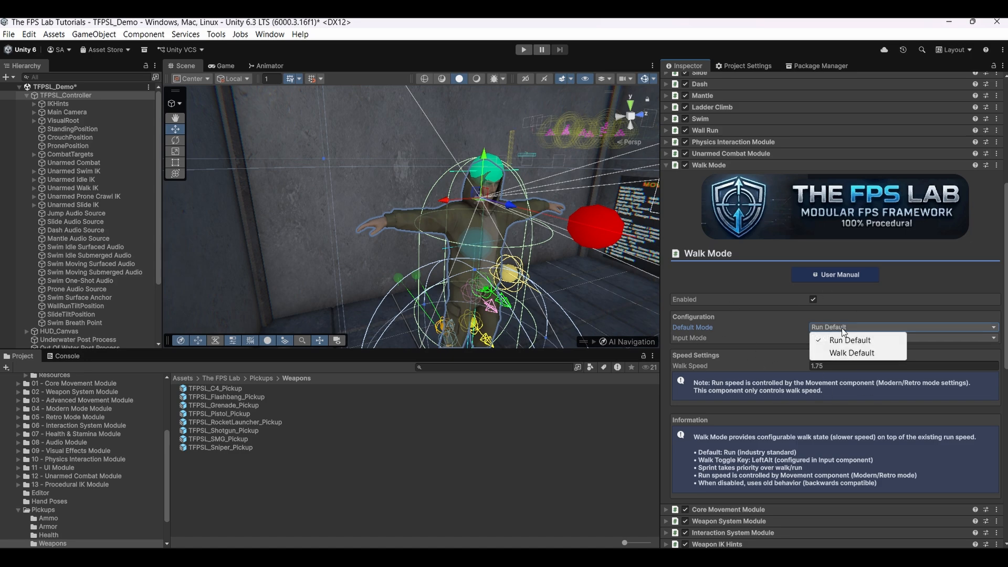
{"action": "left_click", "coordinate": [752, 321]}
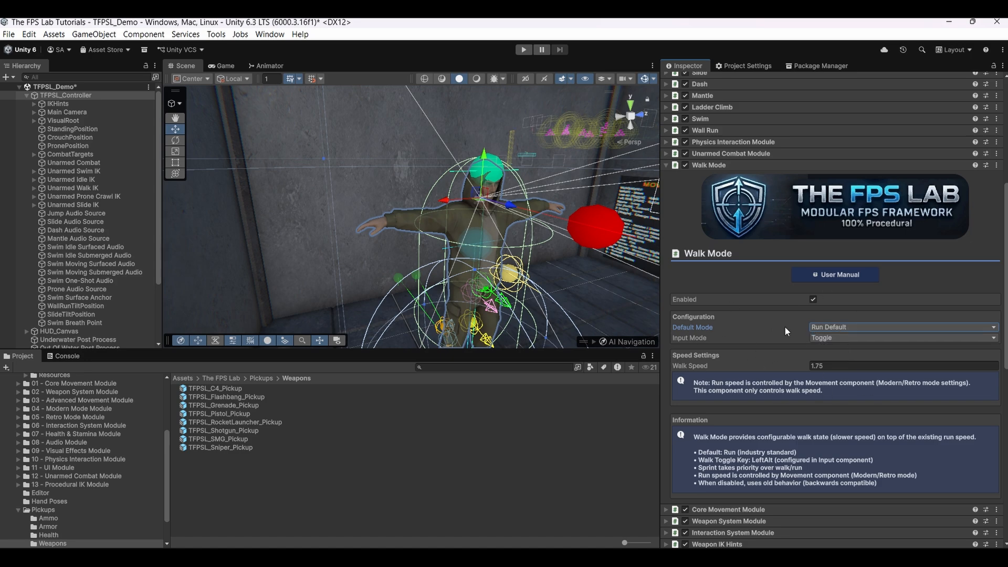
Examine Walk Mode's Input Mode options, keeping Toggle, review its Walk Speed and information notes, and collapse the component
{"action": "left_click", "coordinate": [818, 338]}
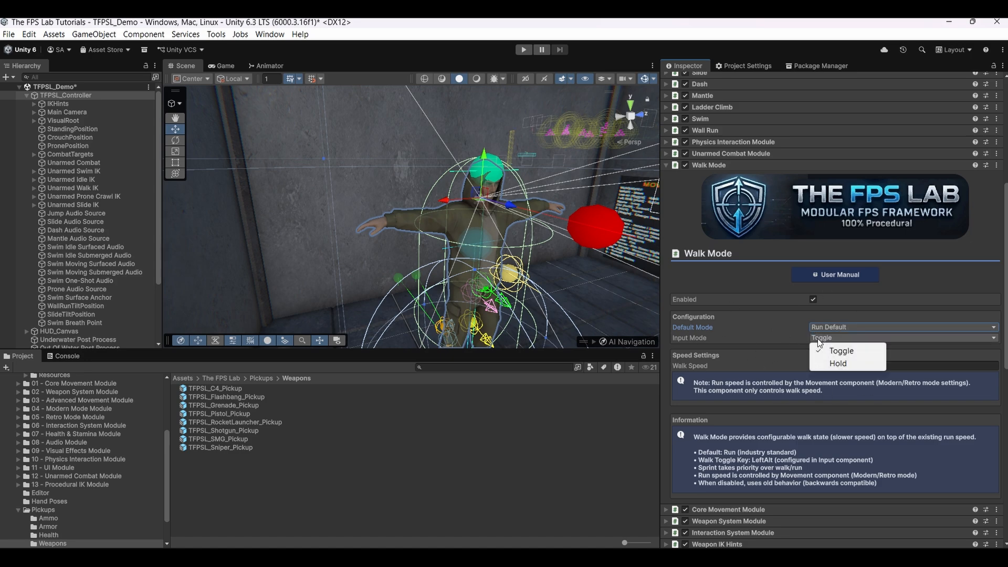
{"action": "left_click", "coordinate": [736, 322]}
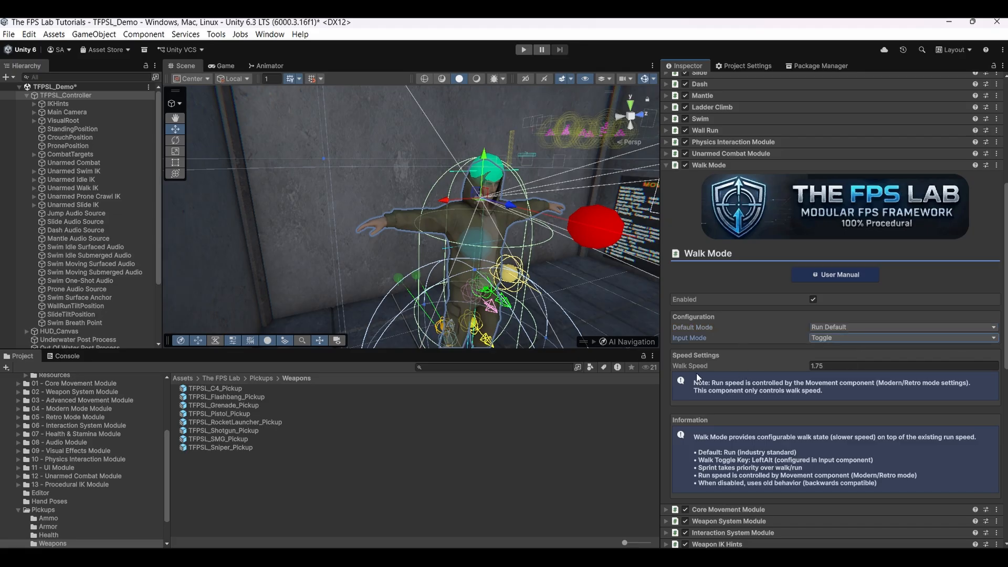
{"action": "scroll", "coordinate": [840, 371], "scroll_direction": "down", "scroll_amount": 4}
{"action": "scroll", "coordinate": [819, 335], "scroll_direction": "up", "scroll_amount": 4}
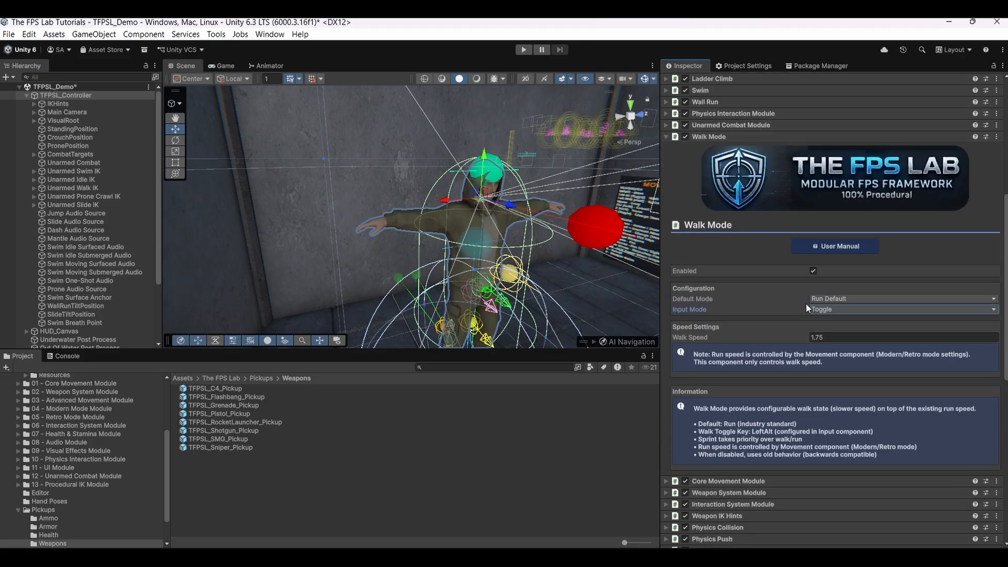
{"action": "left_click", "coordinate": [717, 166]}
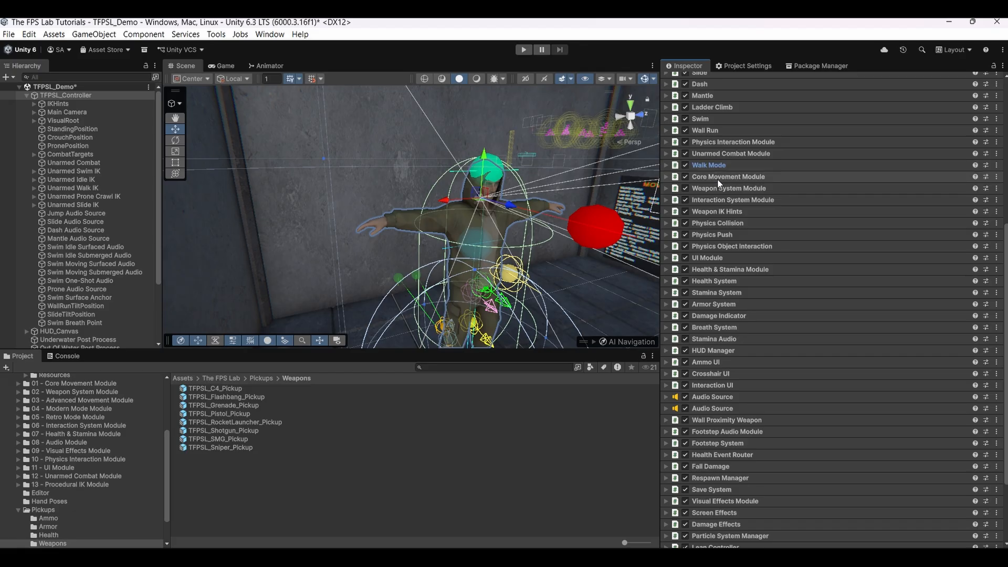
Expand the Core Movement Module and examine its component slots and the Required Dependencies under Advanced Settings
{"action": "left_click", "coordinate": [717, 178]}
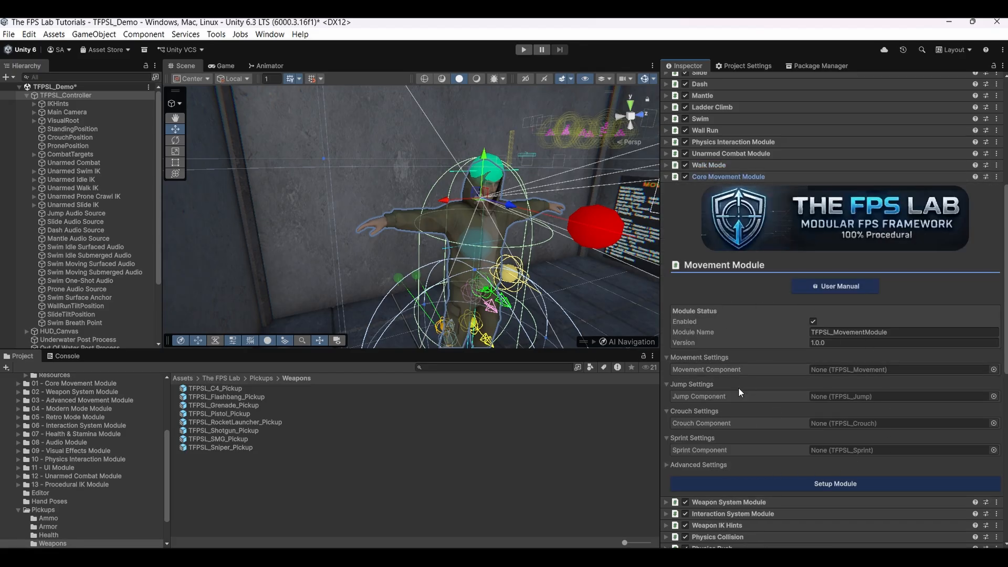
{"action": "left_click", "coordinate": [666, 465]}
{"action": "scroll", "coordinate": [729, 407], "scroll_direction": "down", "scroll_amount": 2}
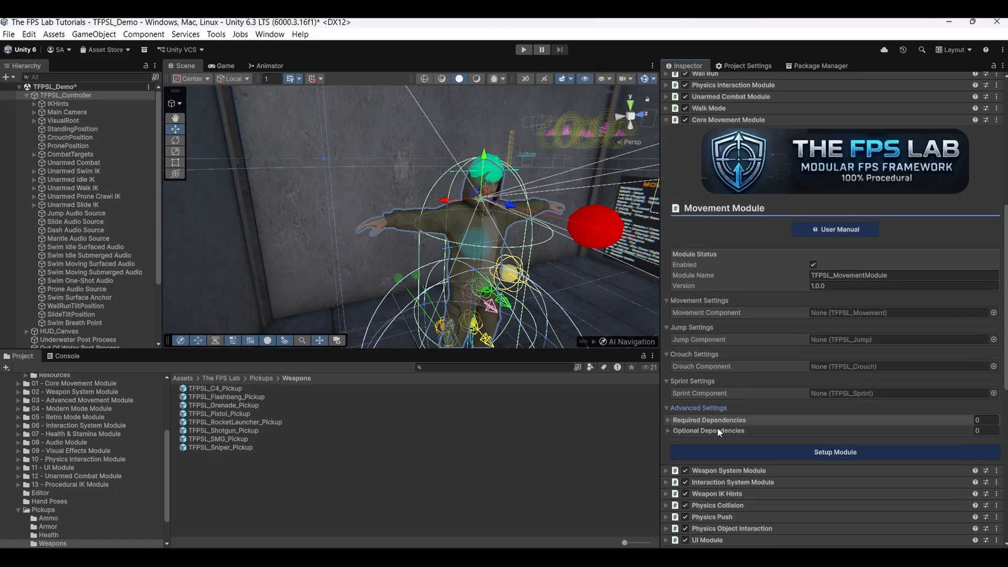
{"action": "left_click", "coordinate": [667, 421]}
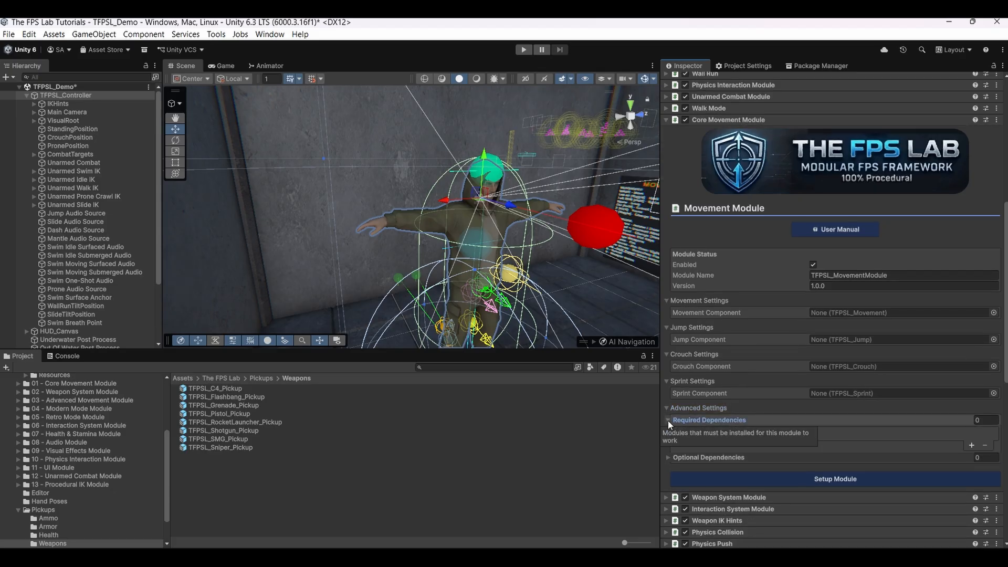
Check the Core Movement Module's Optional Dependencies, then collapse its dependency lists, Advanced Settings and the component itself
{"action": "left_click", "coordinate": [667, 420]}
{"action": "left_click", "coordinate": [666, 429]}
{"action": "left_click", "coordinate": [665, 430]}
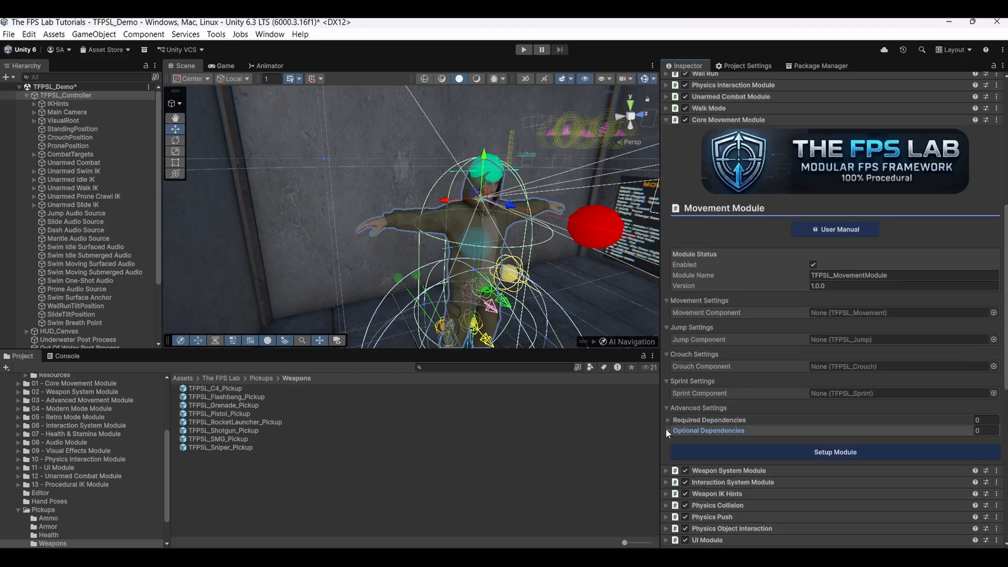
{"action": "left_click", "coordinate": [665, 408]}
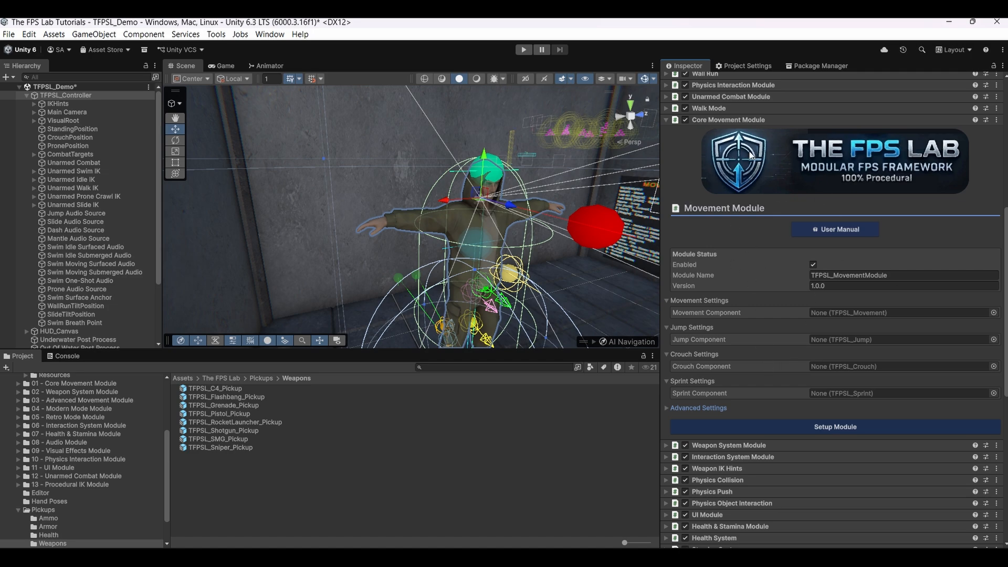
{"action": "left_click", "coordinate": [738, 118]}
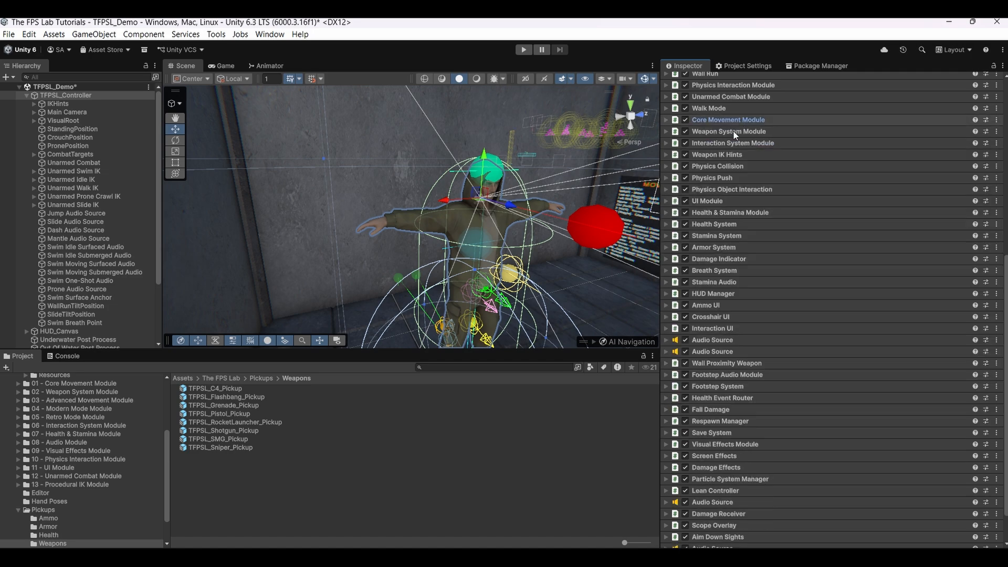
Expand the Weapon System Module and review its Weapon Settings, from Available Weapons through the fallback draw and holster sounds
{"action": "left_click", "coordinate": [732, 131]}
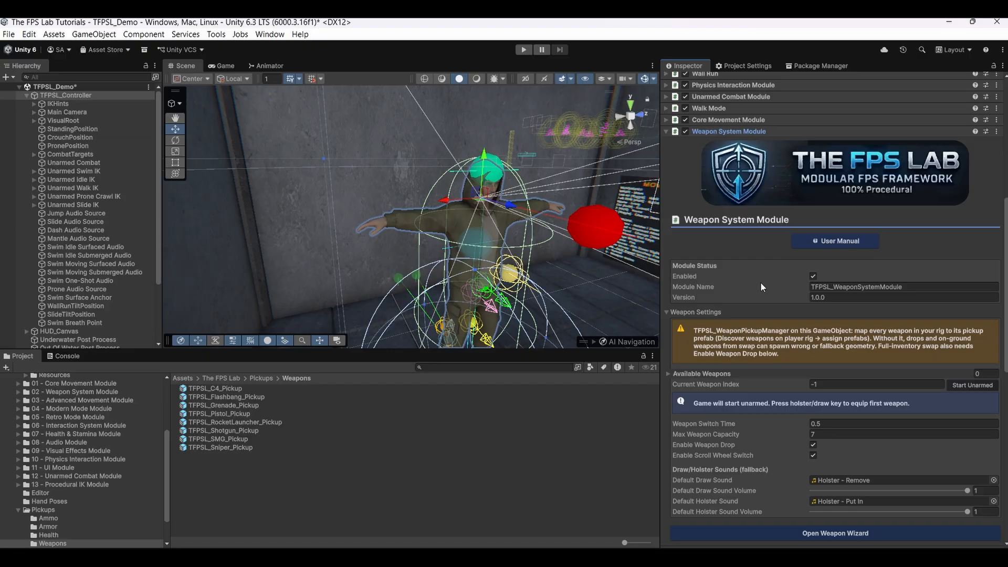
{"action": "scroll", "coordinate": [760, 282], "scroll_direction": "down", "scroll_amount": 3}
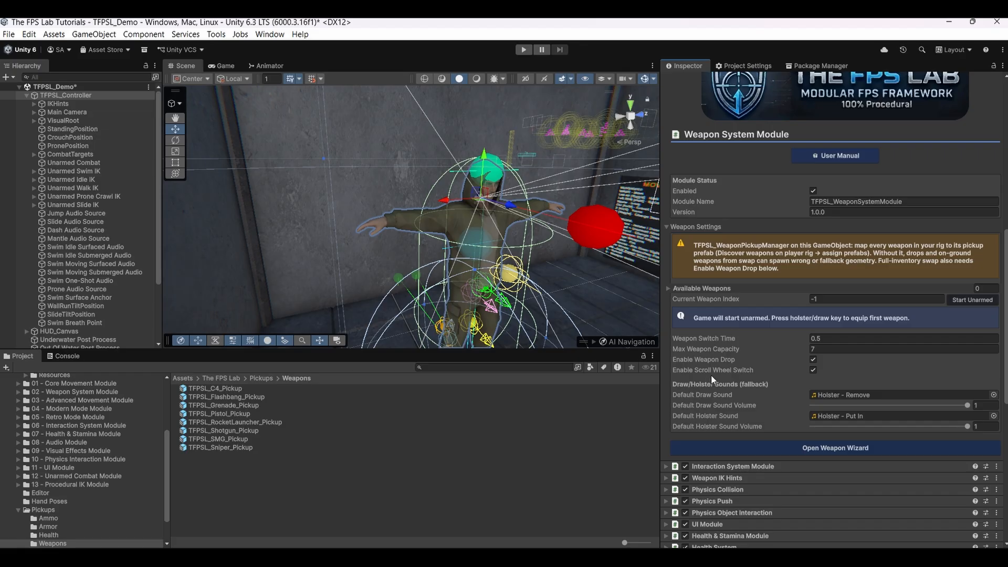
{"action": "scroll", "coordinate": [777, 376], "scroll_direction": "up", "scroll_amount": 1}
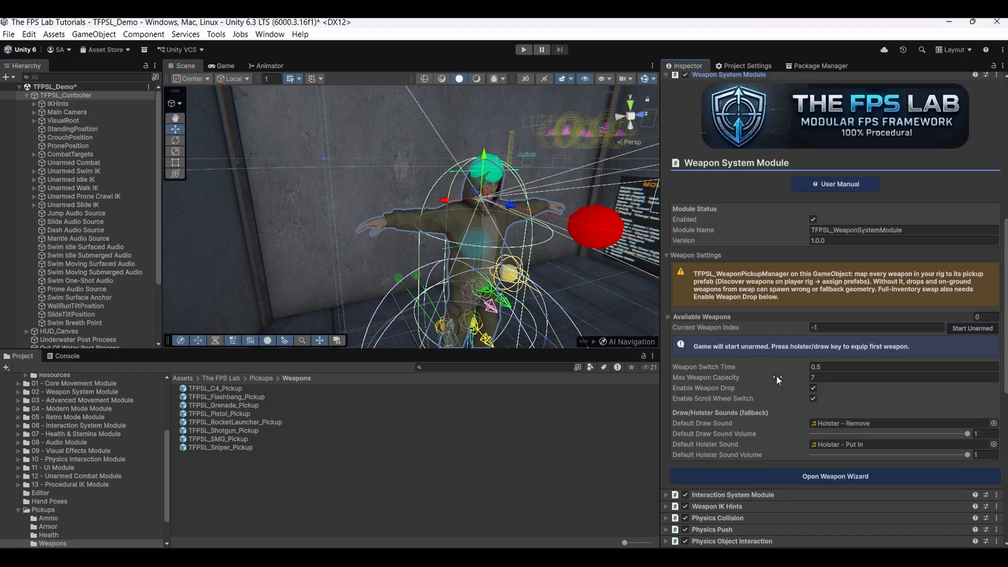
{"action": "scroll", "coordinate": [775, 375], "scroll_direction": "down", "scroll_amount": 1}
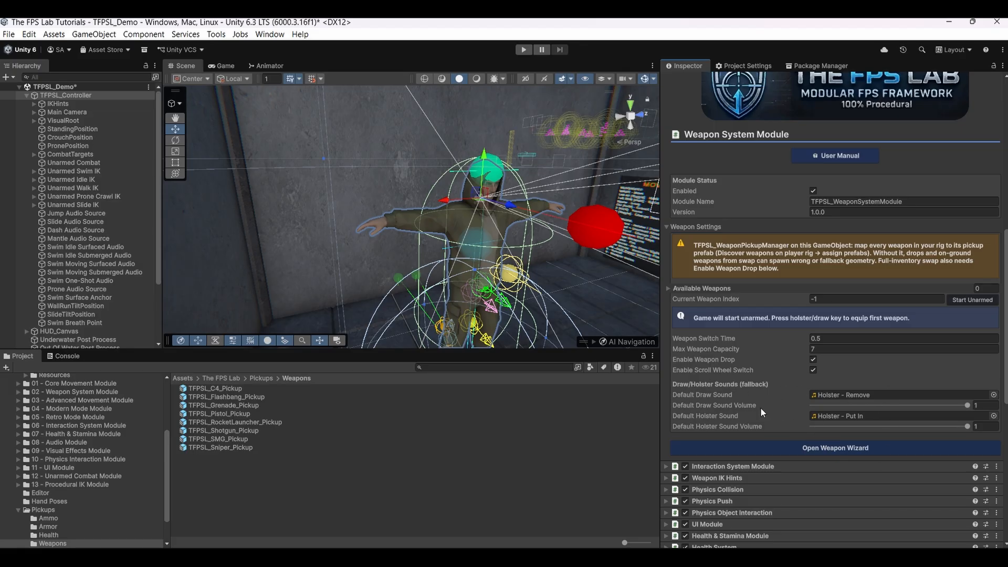
Open the Weapon Wizard, look through its setup options, close it, and collapse the Weapon System Module
{"action": "left_click", "coordinate": [844, 449]}
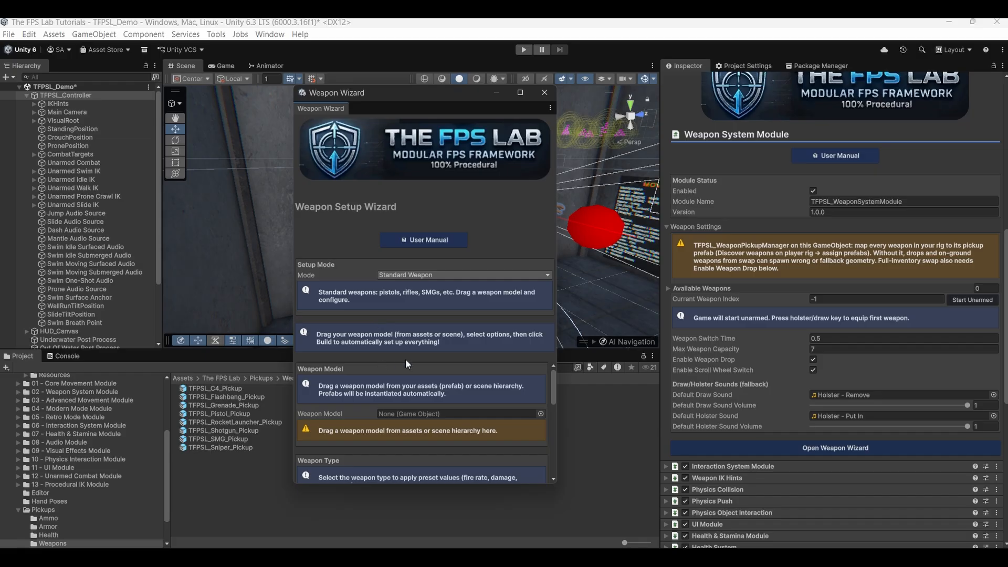
{"action": "scroll", "coordinate": [405, 364], "scroll_direction": "down", "scroll_amount": 8}
{"action": "scroll", "coordinate": [405, 364], "scroll_direction": "up", "scroll_amount": 11}
{"action": "left_click", "coordinate": [545, 93]}
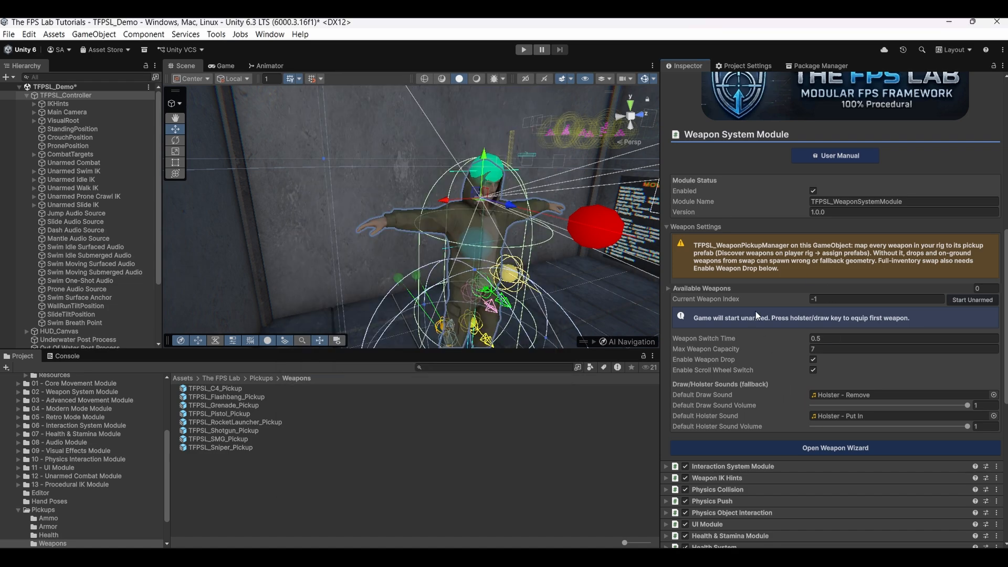
{"action": "scroll", "coordinate": [755, 313], "scroll_direction": "up", "scroll_amount": 3}
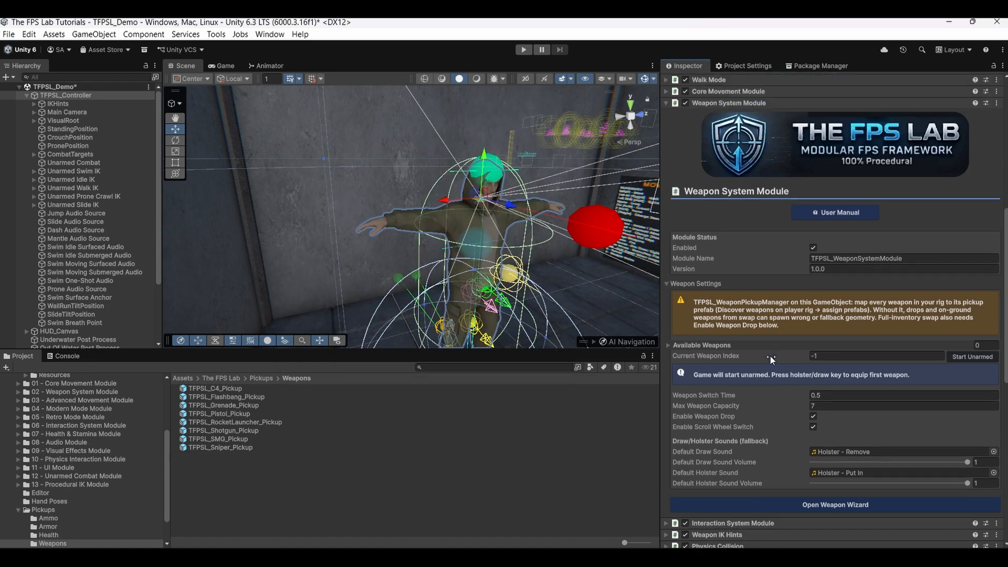
{"action": "left_click", "coordinate": [717, 105]}
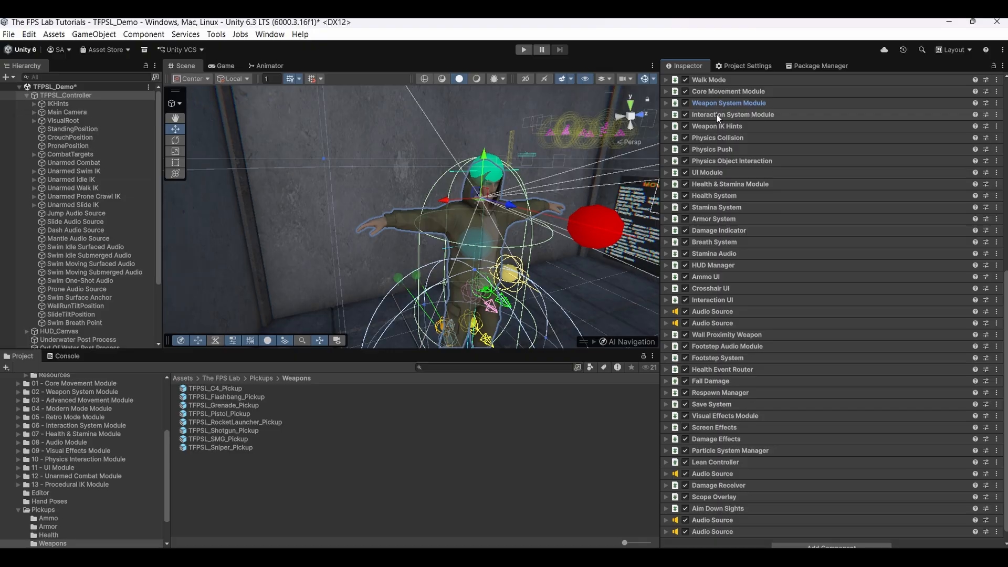
Examine the Interaction System Module's settings, including the layer mask choices, interact key and pickup prompts, and collapse the component
{"action": "left_click", "coordinate": [717, 115]}
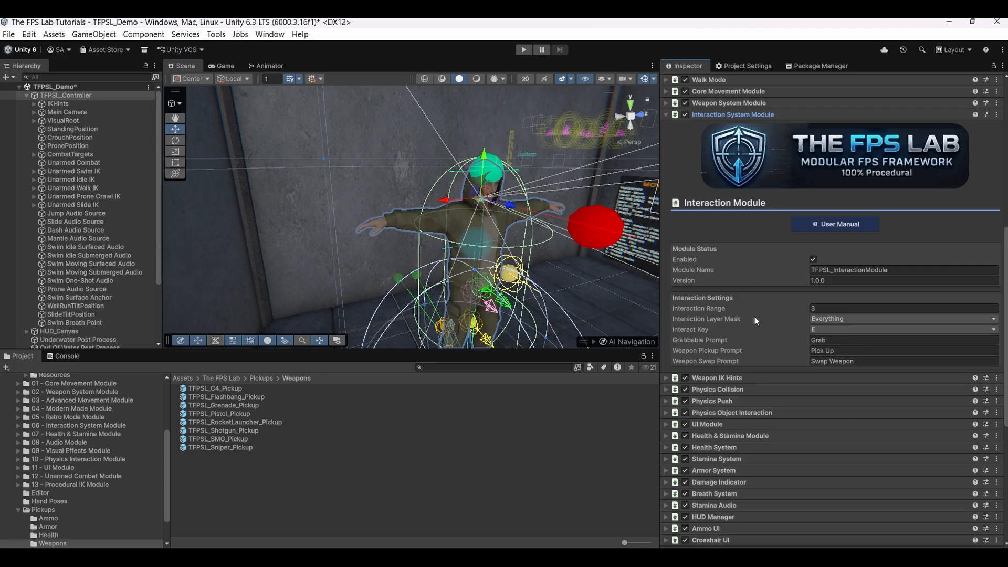
{"action": "left_click", "coordinate": [827, 319]}
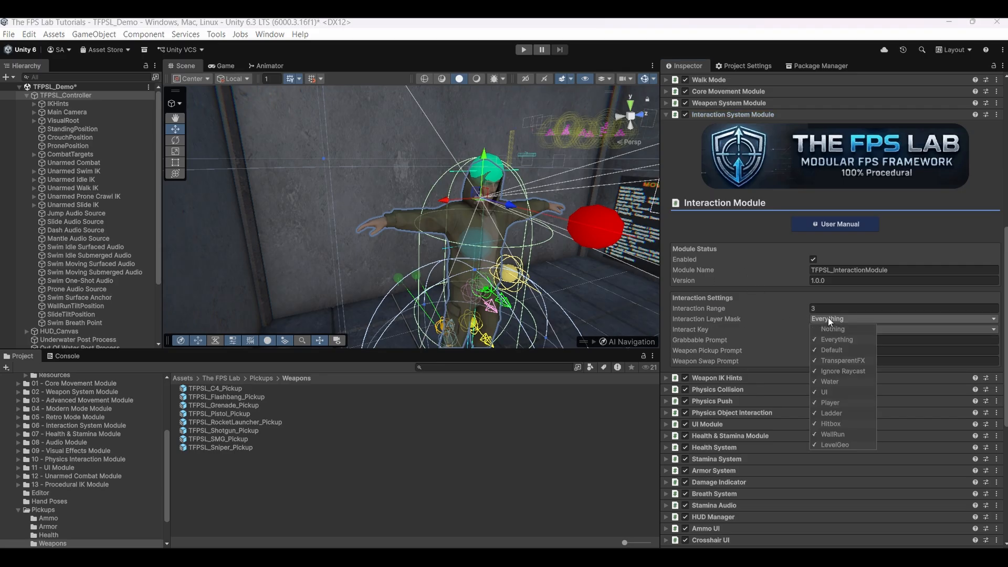
{"action": "left_click", "coordinate": [679, 318]}
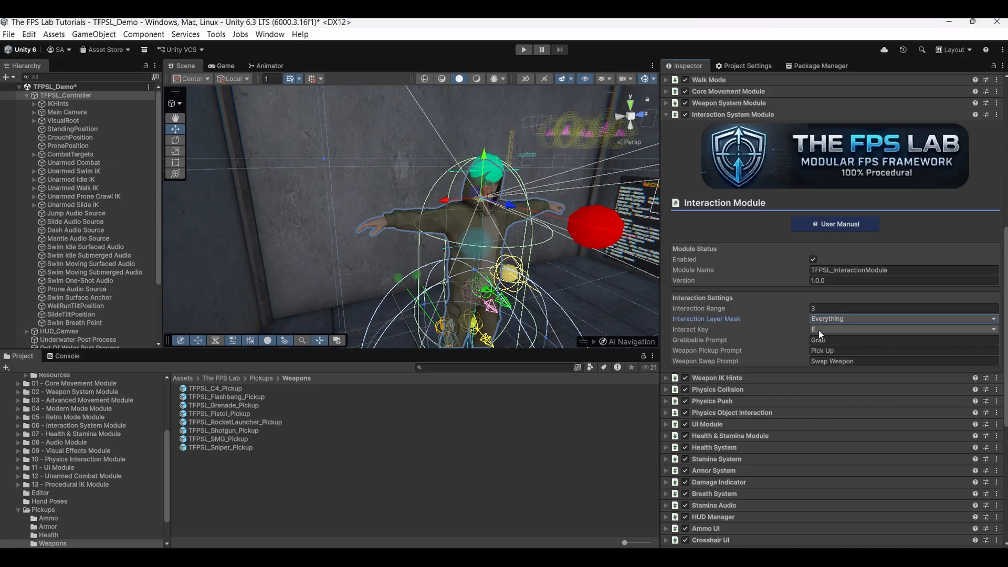
{"action": "left_click", "coordinate": [818, 329]}
{"action": "left_click", "coordinate": [698, 321]}
{"action": "mouse_move", "coordinate": [749, 327]}
{"action": "mouse_move", "coordinate": [733, 362]}
{"action": "mouse_move", "coordinate": [688, 363]}
{"action": "left_click", "coordinate": [818, 362]}
{"action": "scroll", "coordinate": [736, 275], "scroll_direction": "up", "scroll_amount": 2}
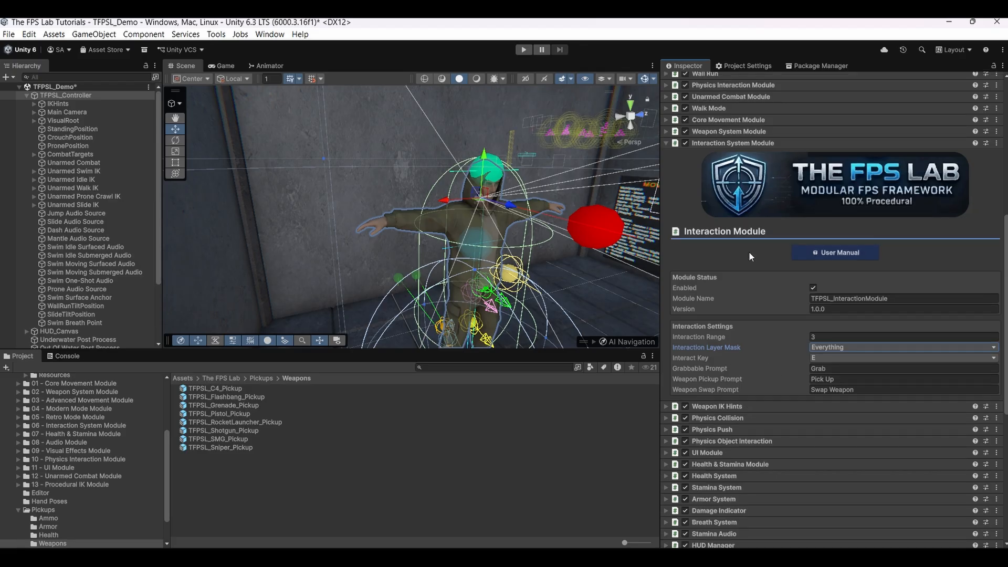
{"action": "left_click", "coordinate": [747, 143]}
Expand the Weapon IK Hints component and preview the dual-handed normal IK gizmos in the scene
{"action": "left_click", "coordinate": [746, 154]}
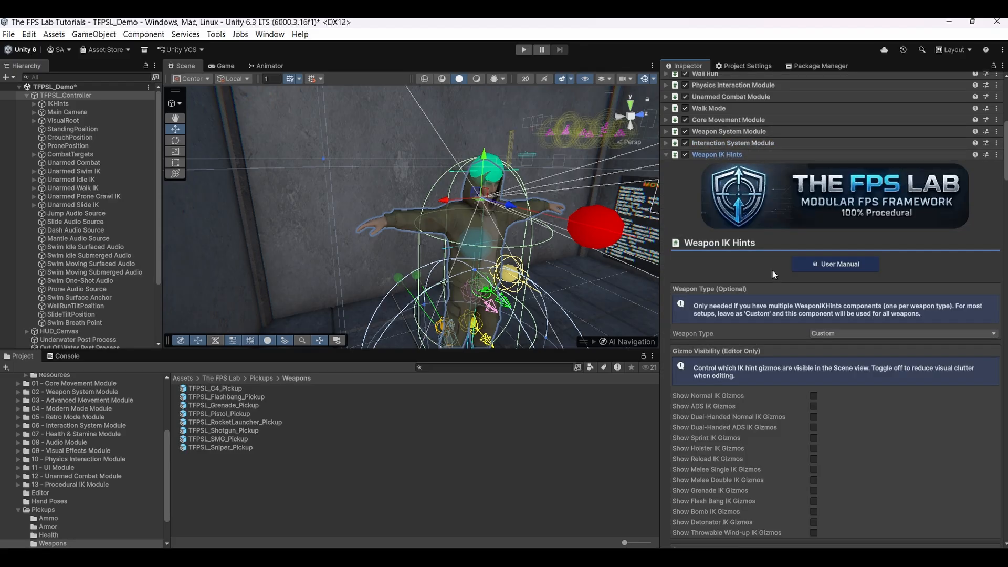
{"action": "scroll", "coordinate": [771, 269], "scroll_direction": "down", "scroll_amount": 5}
{"action": "scroll", "coordinate": [764, 279], "scroll_direction": "down", "scroll_amount": 5}
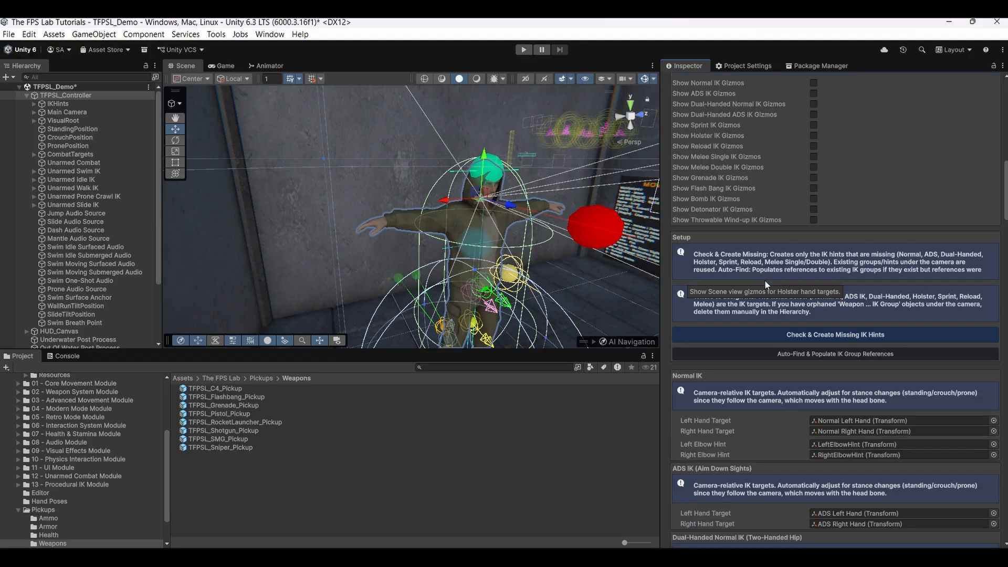
{"action": "scroll", "coordinate": [765, 279], "scroll_direction": "up", "scroll_amount": 4}
{"action": "scroll", "coordinate": [765, 279], "scroll_direction": "up", "scroll_amount": 2}
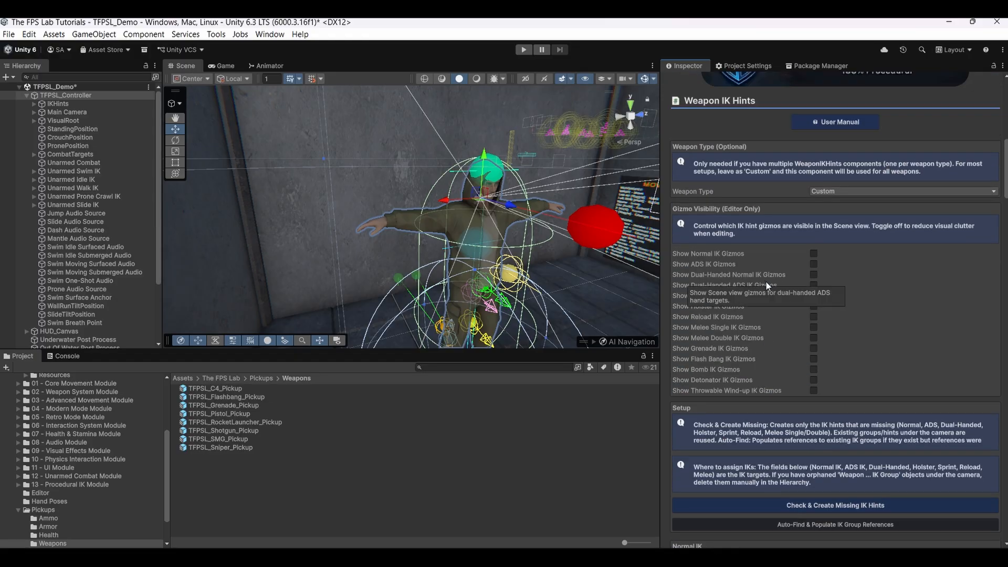
{"action": "left_click", "coordinate": [812, 273]}
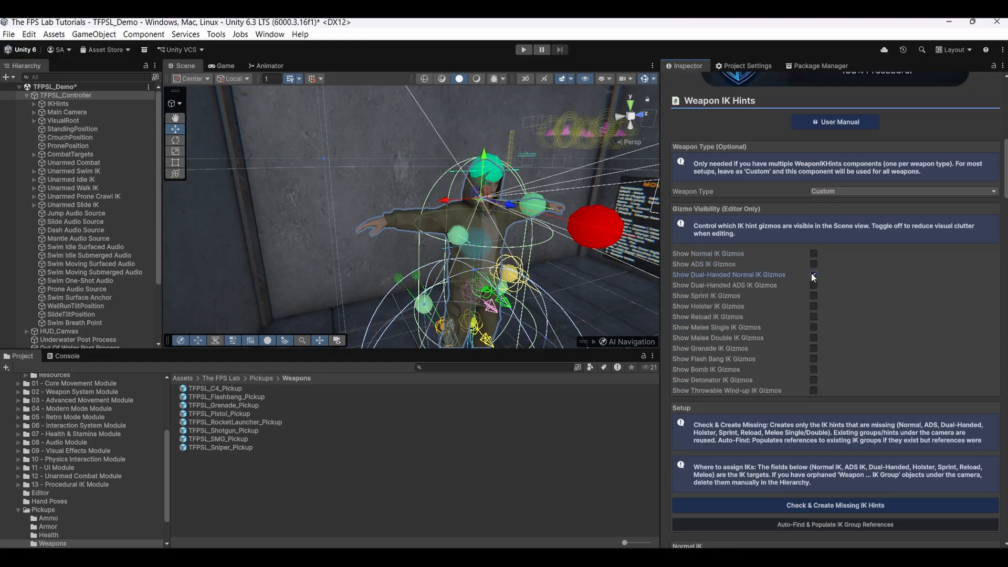
Open the IK Gizmo Toggle utility, show all IK gizmos on the controller, hide them all again and close the utility
{"action": "left_click", "coordinate": [216, 34]}
{"action": "mouse_move", "coordinate": [252, 47]}
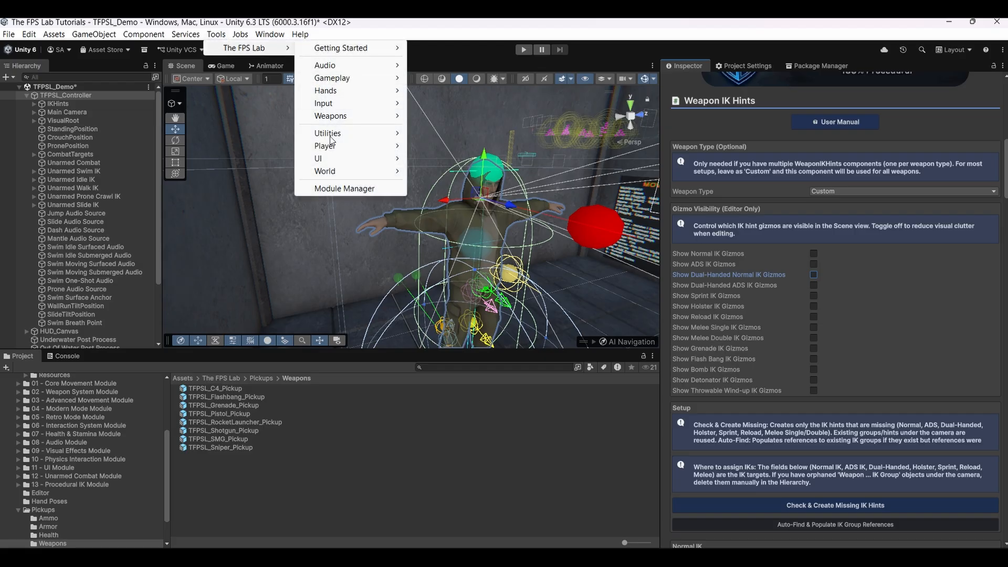
{"action": "mouse_move", "coordinate": [330, 147]}
{"action": "left_click", "coordinate": [451, 158]}
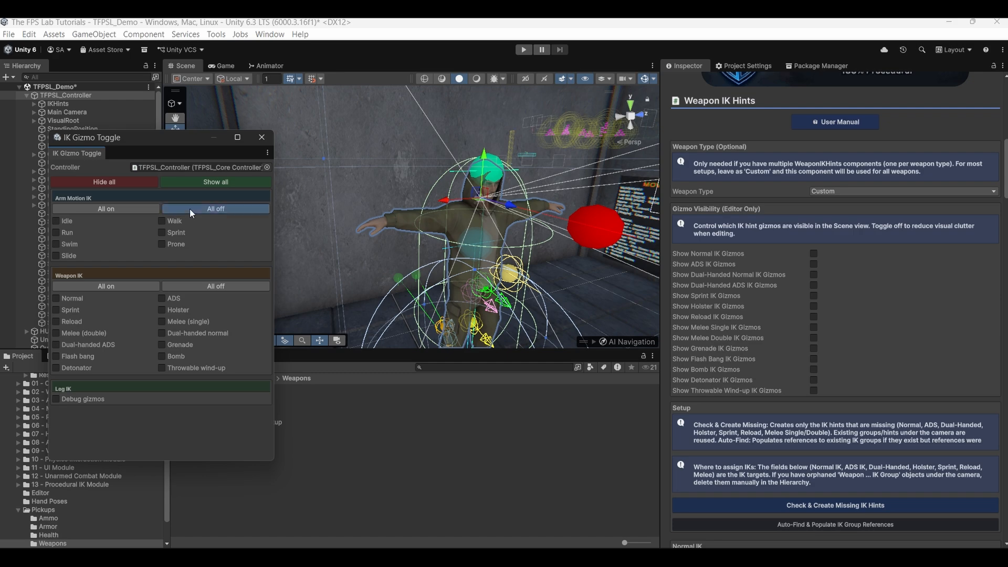
{"action": "left_click", "coordinate": [206, 181]}
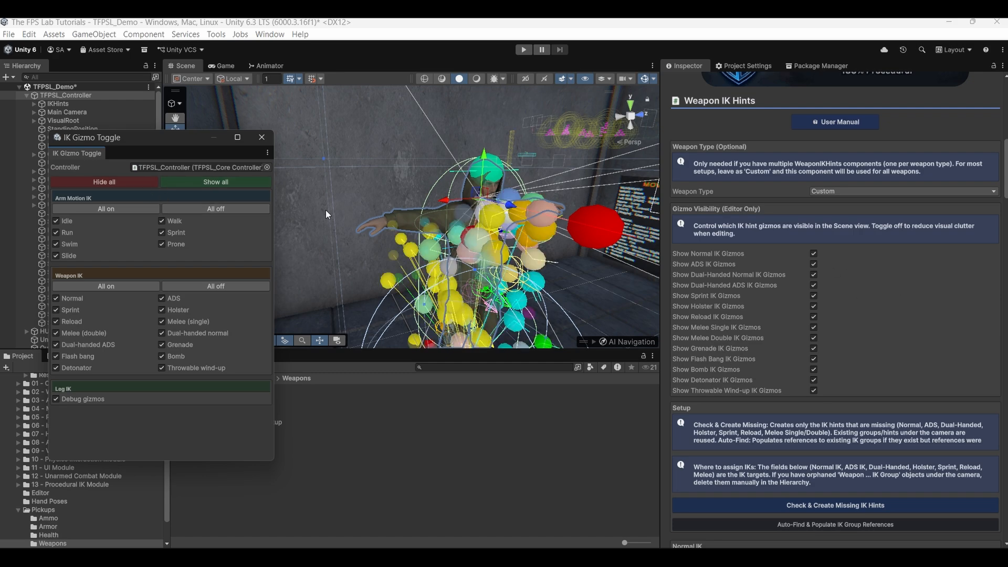
{"action": "left_click", "coordinate": [124, 182]}
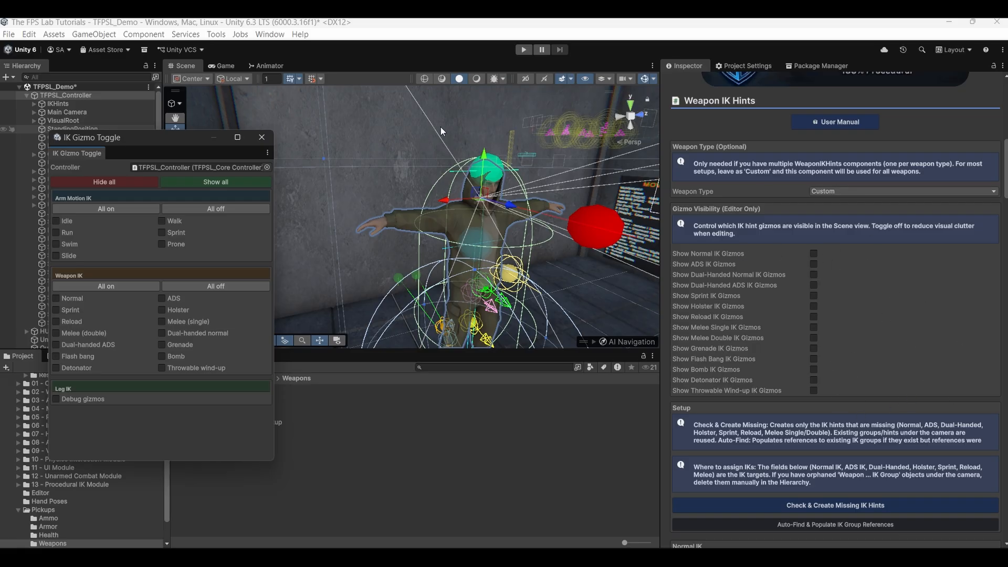
{"action": "left_click", "coordinate": [263, 136]}
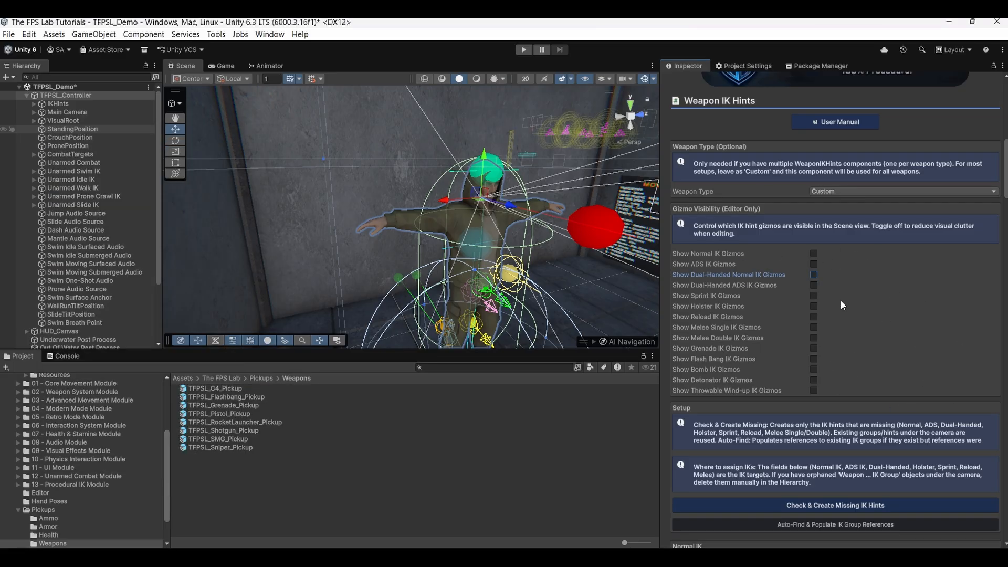
Review the Weapon IK Hints setup options, the normal, ADS, dual-handed, holster and sprint hand targets, and the alignment testing toggles
{"action": "scroll", "coordinate": [845, 315], "scroll_direction": "down", "scroll_amount": 3}
{"action": "scroll", "coordinate": [851, 326], "scroll_direction": "down", "scroll_amount": 1}
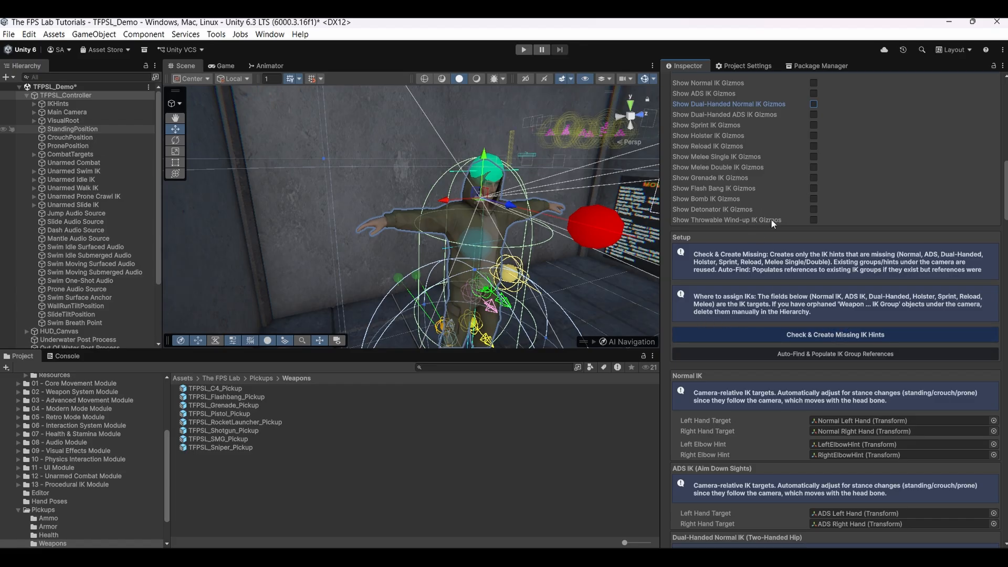
{"action": "scroll", "coordinate": [792, 326], "scroll_direction": "down", "scroll_amount": 2}
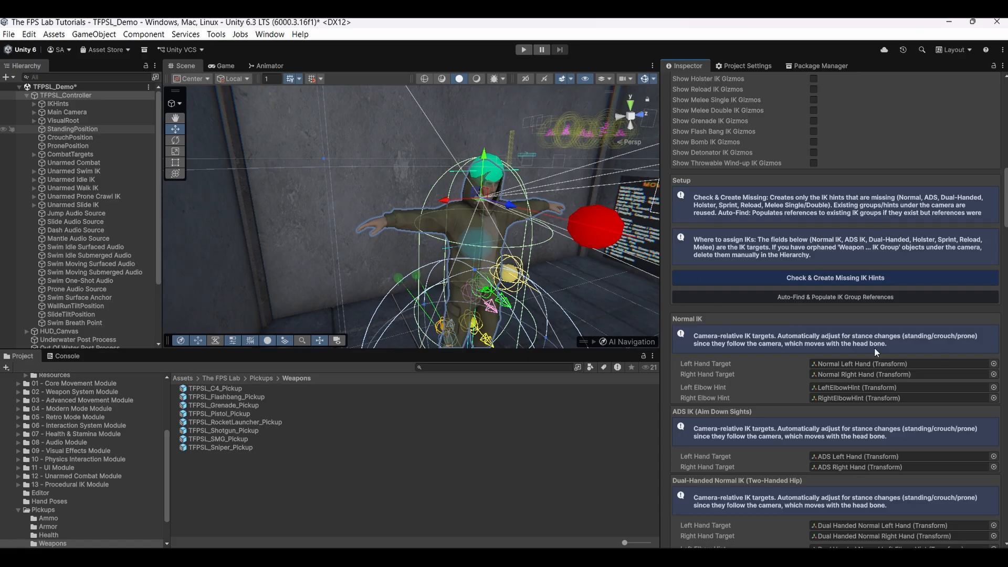
{"action": "scroll", "coordinate": [814, 336], "scroll_direction": "down", "scroll_amount": 3}
{"action": "scroll", "coordinate": [842, 315], "scroll_direction": "down", "scroll_amount": 6}
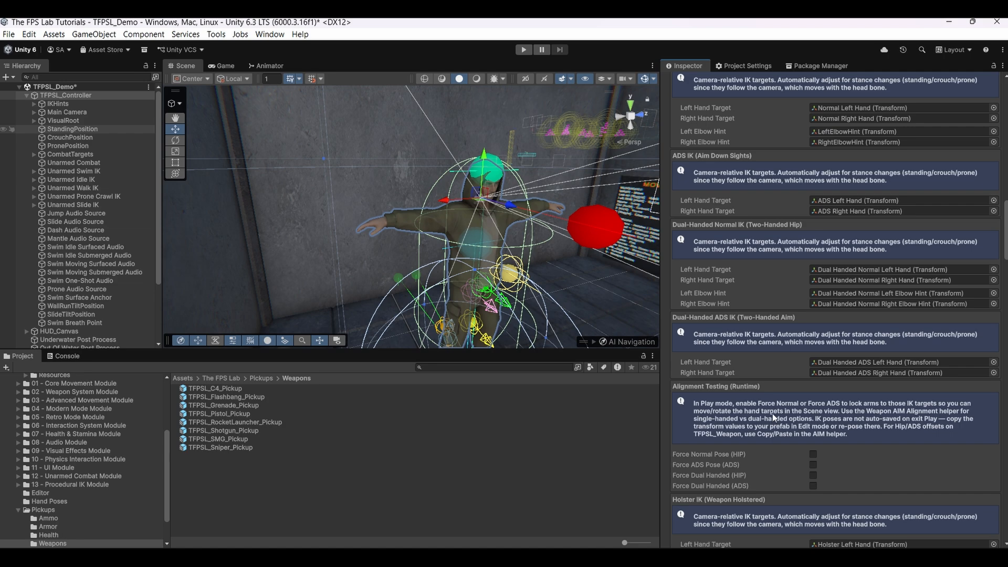
{"action": "scroll", "coordinate": [774, 418], "scroll_direction": "down", "scroll_amount": 2}
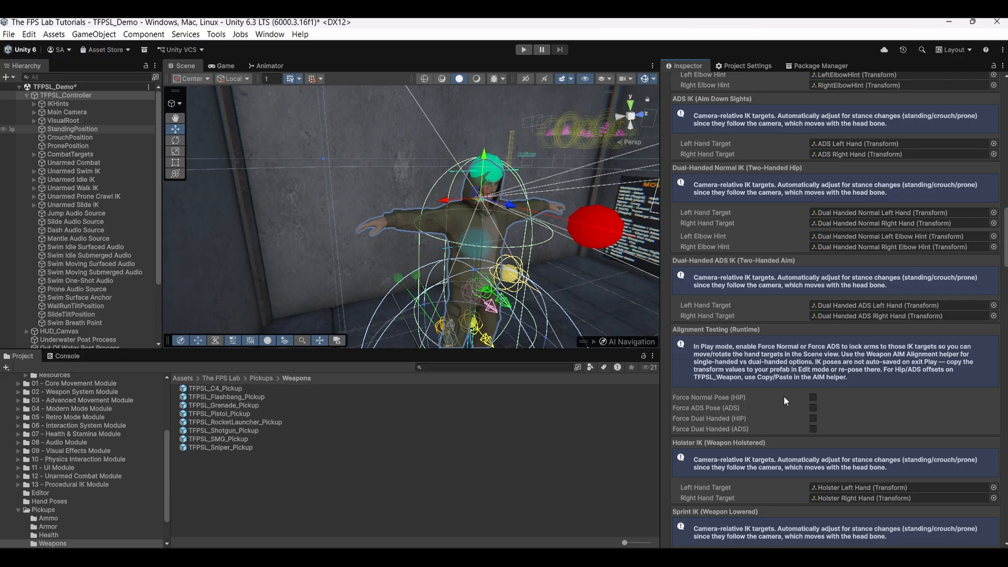
{"action": "scroll", "coordinate": [784, 396], "scroll_direction": "down", "scroll_amount": 2}
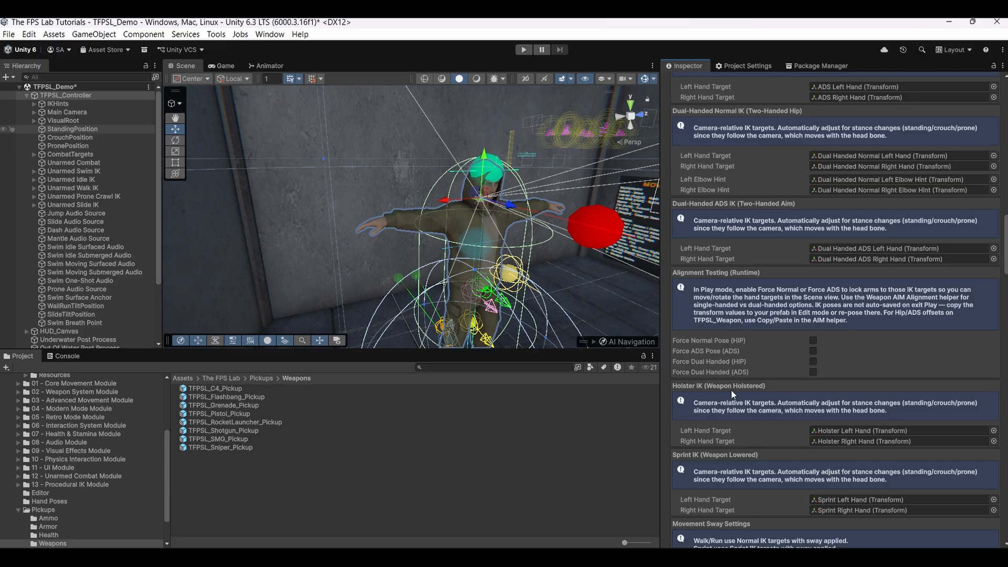
{"action": "scroll", "coordinate": [733, 386], "scroll_direction": "down", "scroll_amount": 6}
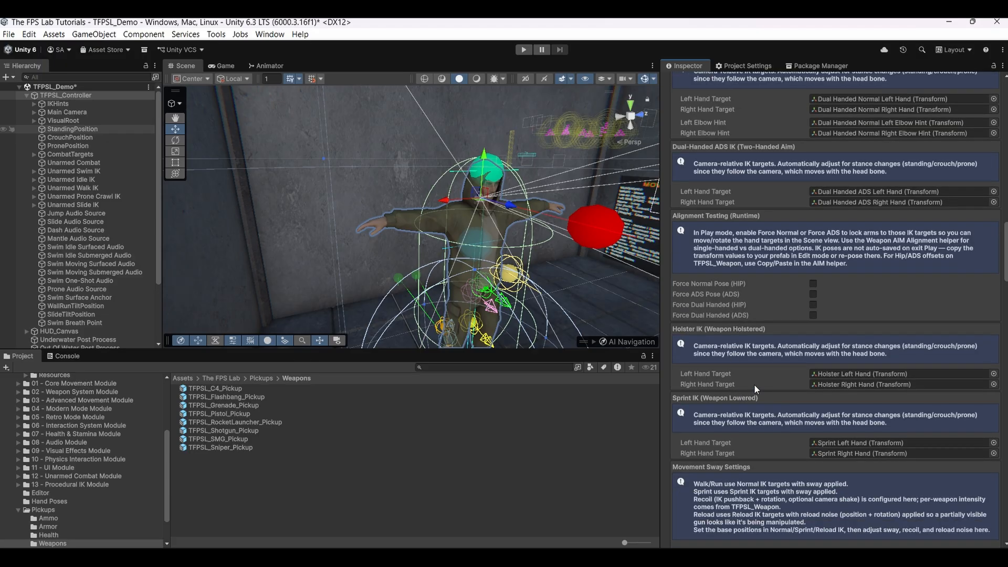
Review the Movement Sway Settings of Weapon IK Hints, covering sway per stance, sway smoothing, recoil, camera shake and reload noise
{"action": "scroll", "coordinate": [792, 346], "scroll_direction": "down", "scroll_amount": 8}
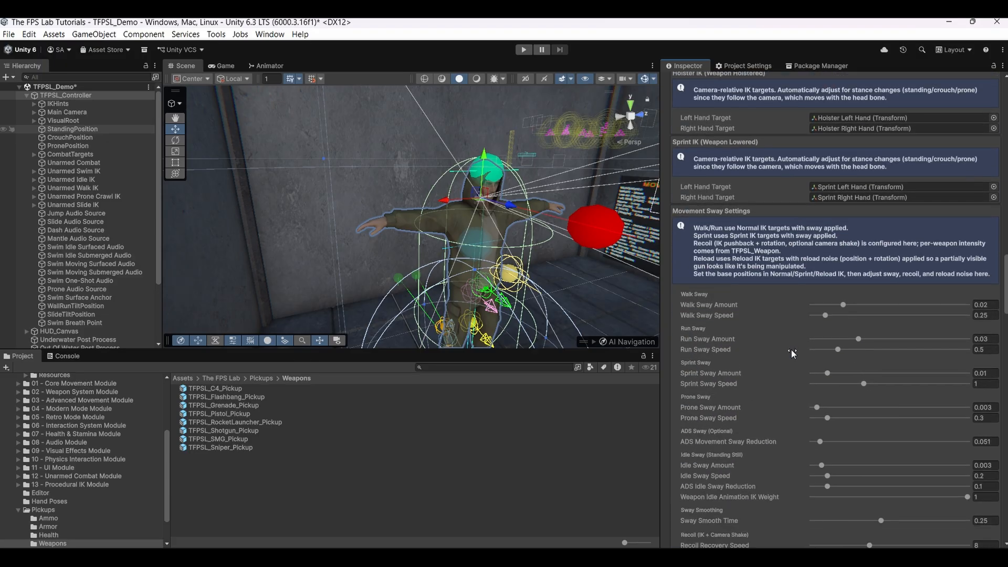
{"action": "scroll", "coordinate": [789, 349], "scroll_direction": "up", "scroll_amount": 1}
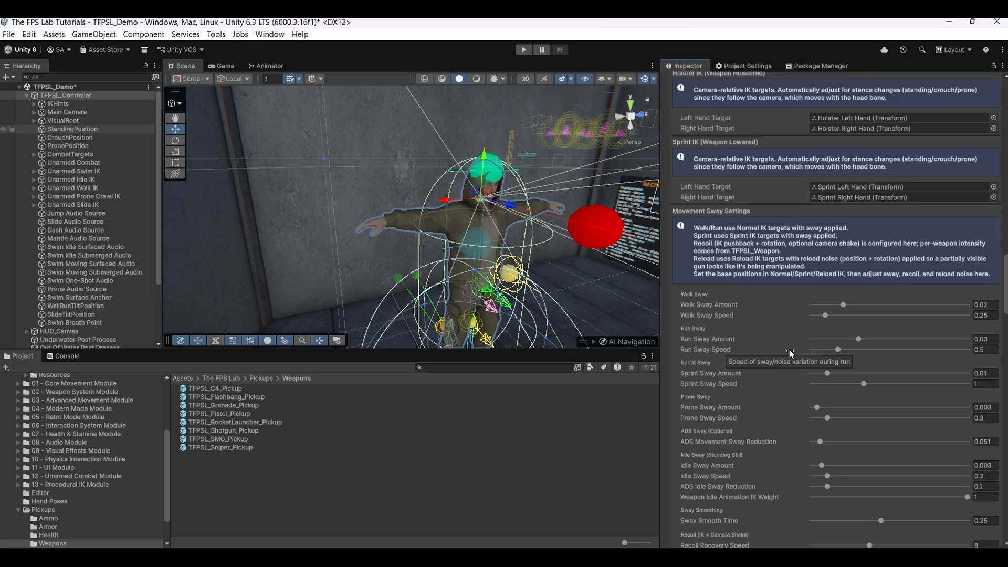
{"action": "scroll", "coordinate": [767, 312], "scroll_direction": "down", "scroll_amount": 1}
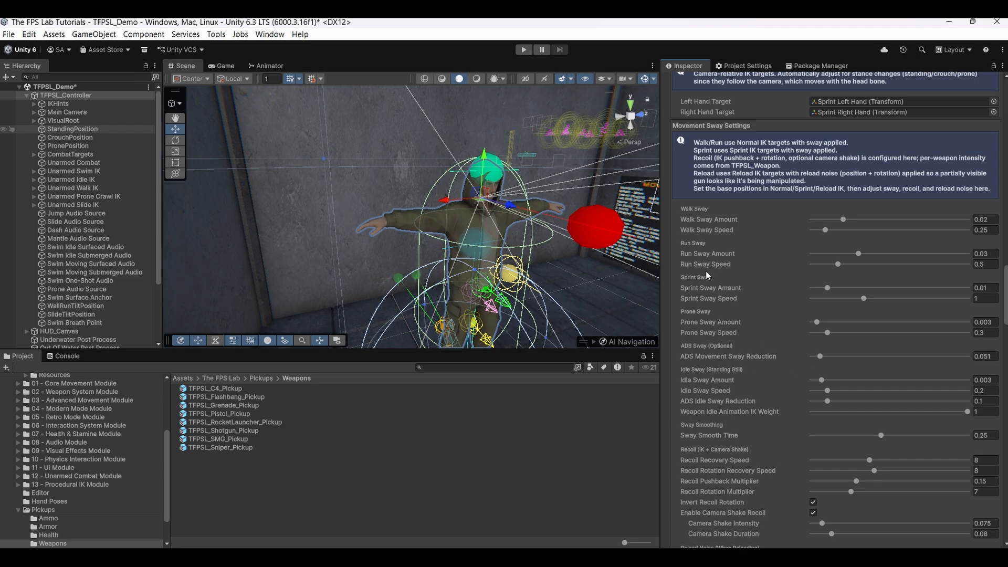
{"action": "scroll", "coordinate": [719, 447], "scroll_direction": "down", "scroll_amount": 5}
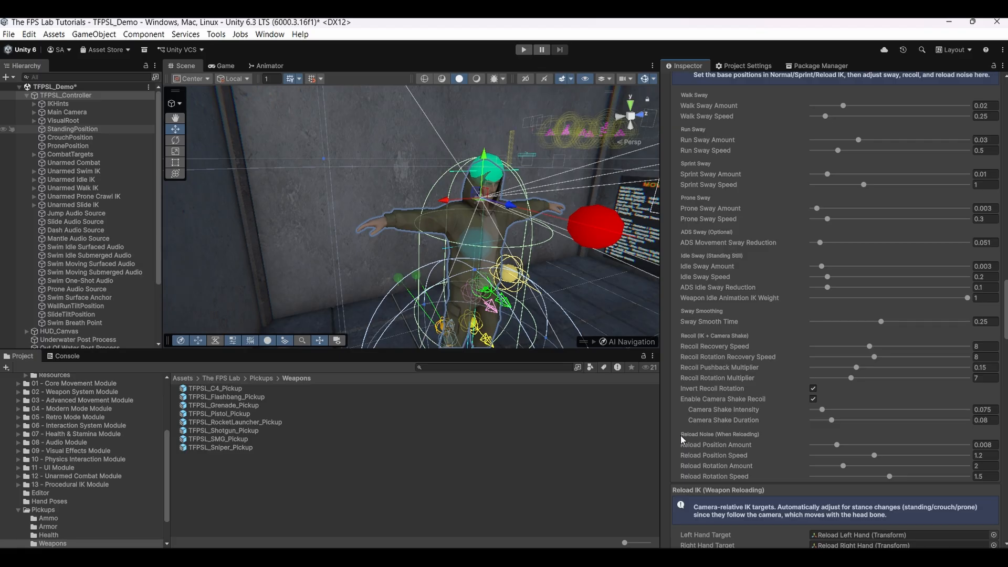
{"action": "scroll", "coordinate": [750, 383], "scroll_direction": "down", "scroll_amount": 3}
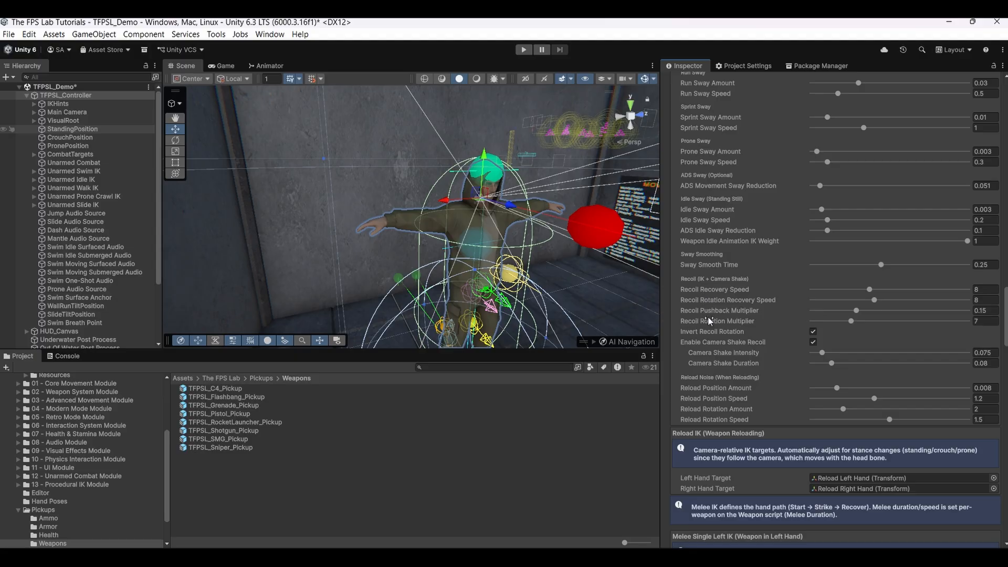
Revisit the gizmo visibility toggles of Weapon IK Hints and return through the movement sway settings to the reload hand targets
{"action": "scroll", "coordinate": [738, 353], "scroll_direction": "up", "scroll_amount": 5}
{"action": "scroll", "coordinate": [740, 350], "scroll_direction": "up", "scroll_amount": 20}
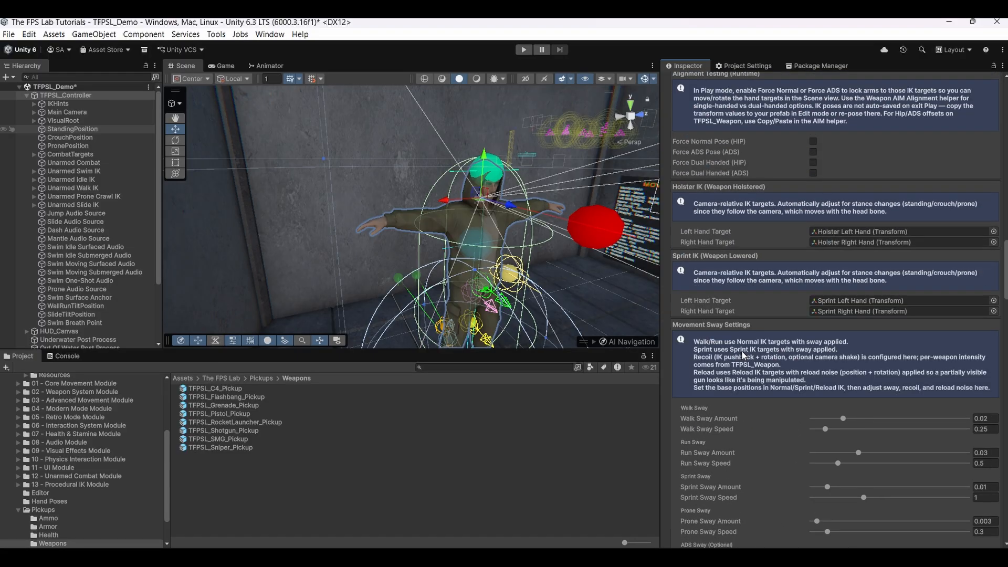
{"action": "scroll", "coordinate": [840, 210], "scroll_direction": "up", "scroll_amount": 6}
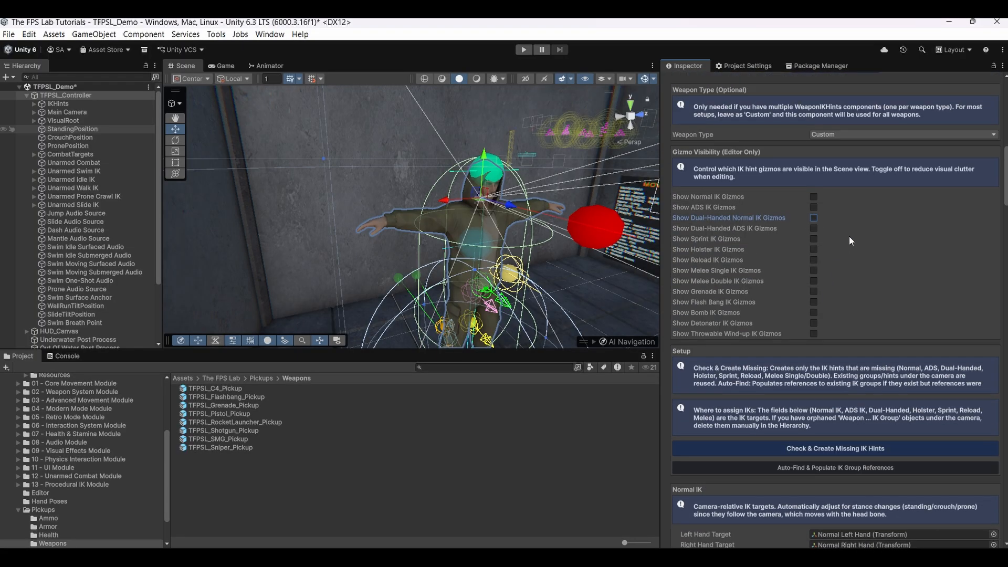
{"action": "scroll", "coordinate": [848, 340], "scroll_direction": "up", "scroll_amount": 5}
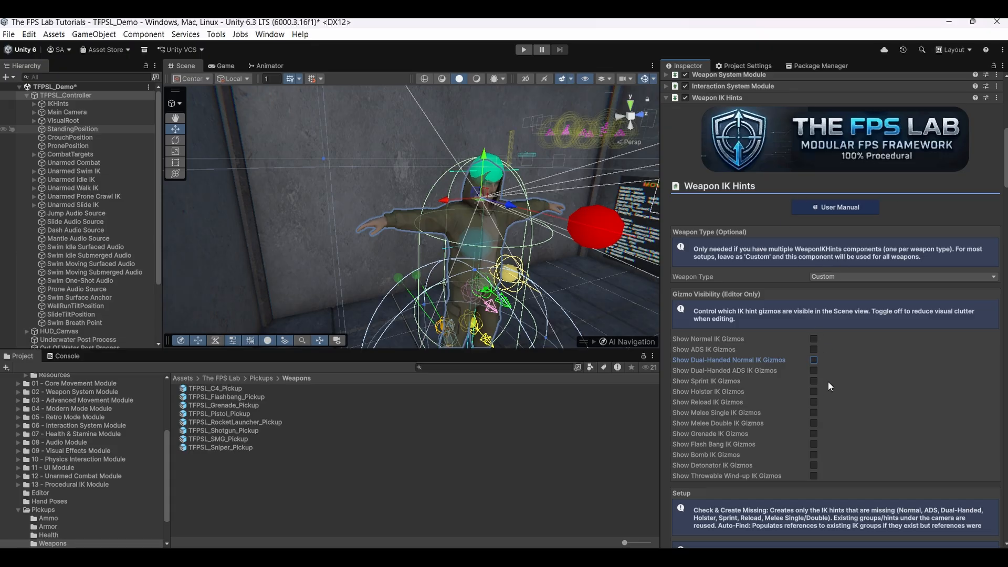
{"action": "scroll", "coordinate": [835, 380], "scroll_direction": "down", "scroll_amount": 20}
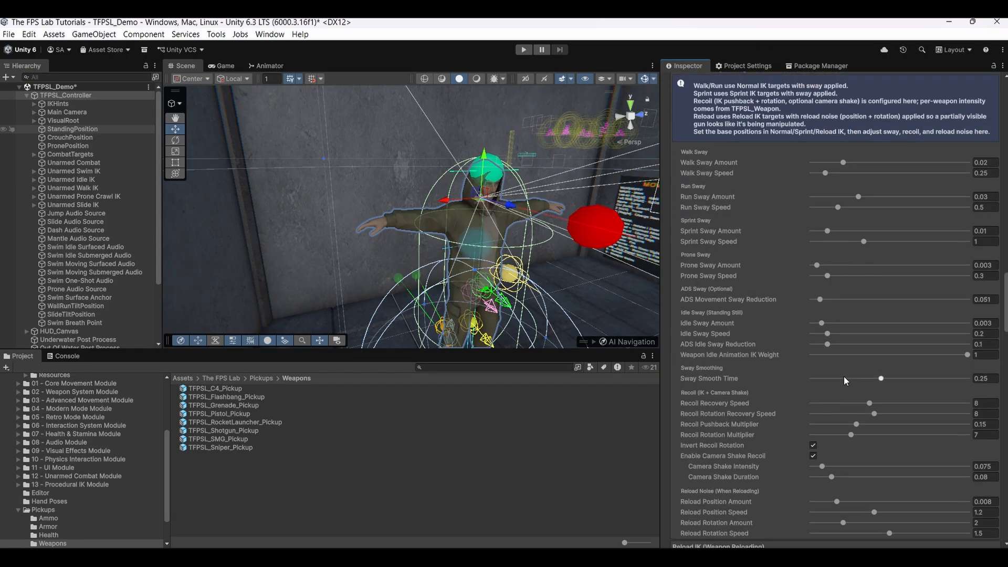
{"action": "scroll", "coordinate": [843, 376], "scroll_direction": "down", "scroll_amount": 6}
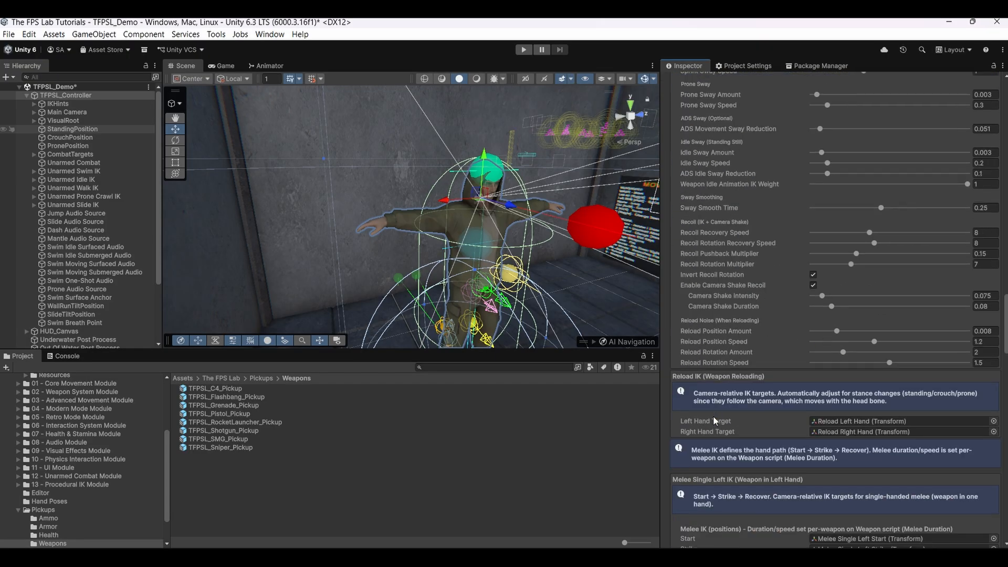
Review the melee, grenade, flash bang, bomb and detonator IK targets of Weapon IK Hints, and collapse the component
{"action": "scroll", "coordinate": [731, 398], "scroll_direction": "down", "scroll_amount": 3}
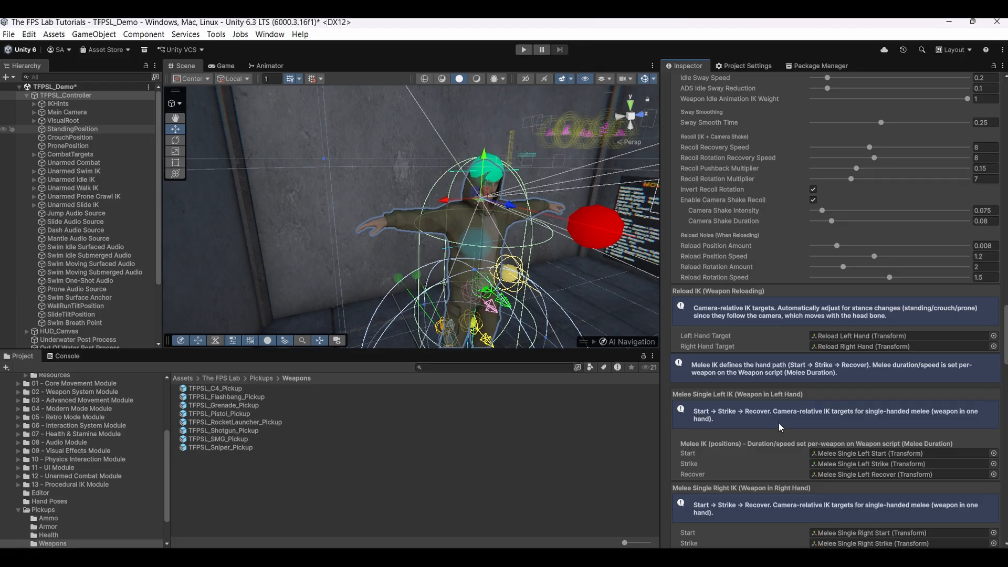
{"action": "scroll", "coordinate": [773, 427], "scroll_direction": "down", "scroll_amount": 3}
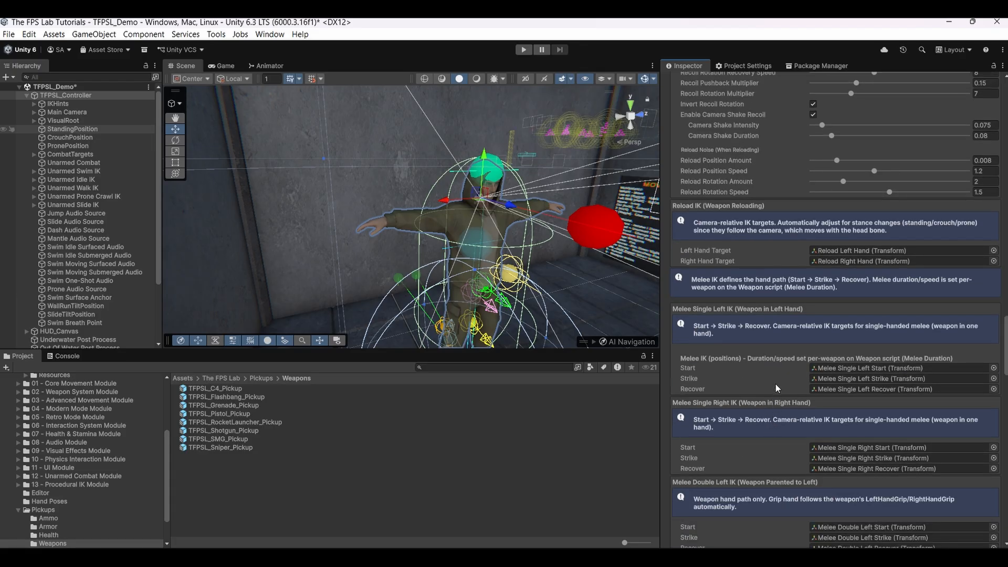
{"action": "scroll", "coordinate": [766, 420], "scroll_direction": "down", "scroll_amount": 5}
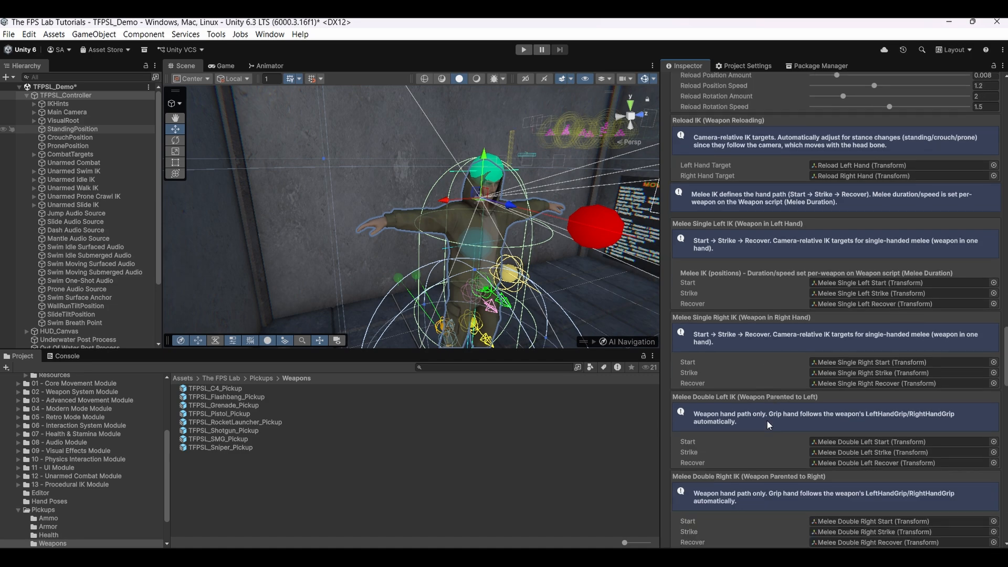
{"action": "scroll", "coordinate": [767, 420], "scroll_direction": "down", "scroll_amount": 6}
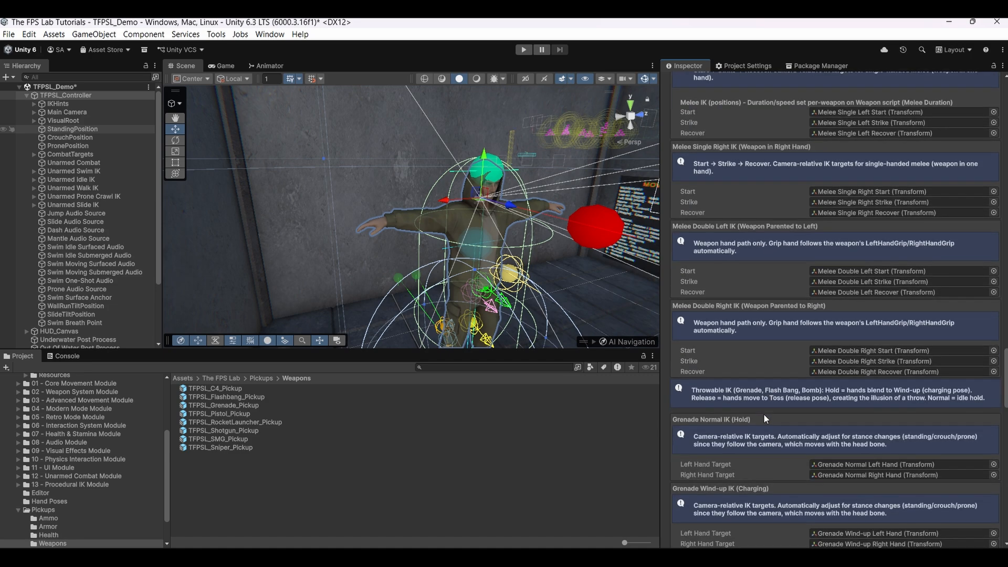
{"action": "scroll", "coordinate": [763, 414], "scroll_direction": "down", "scroll_amount": 4}
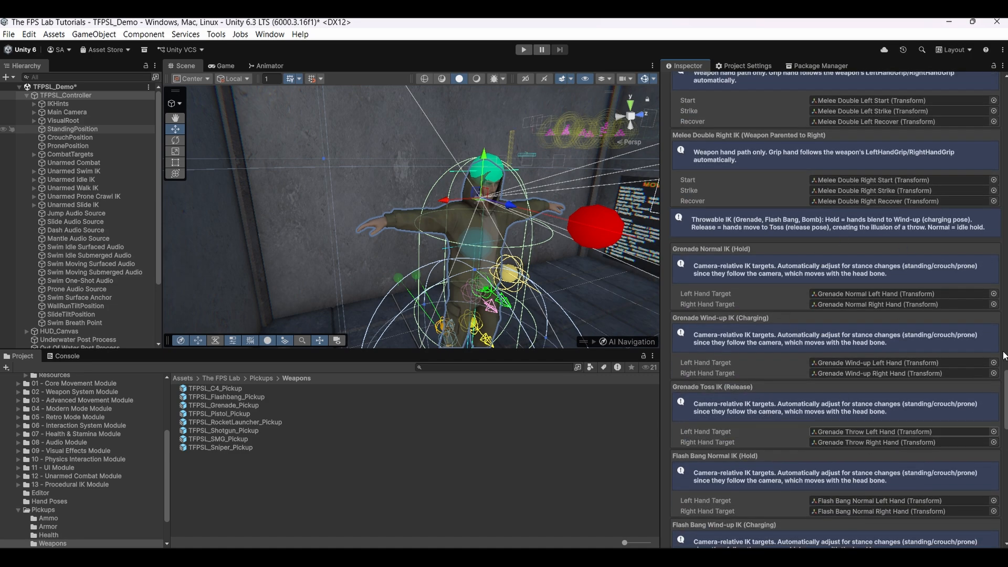
{"action": "scroll", "coordinate": [771, 380], "scroll_direction": "down", "scroll_amount": 12}
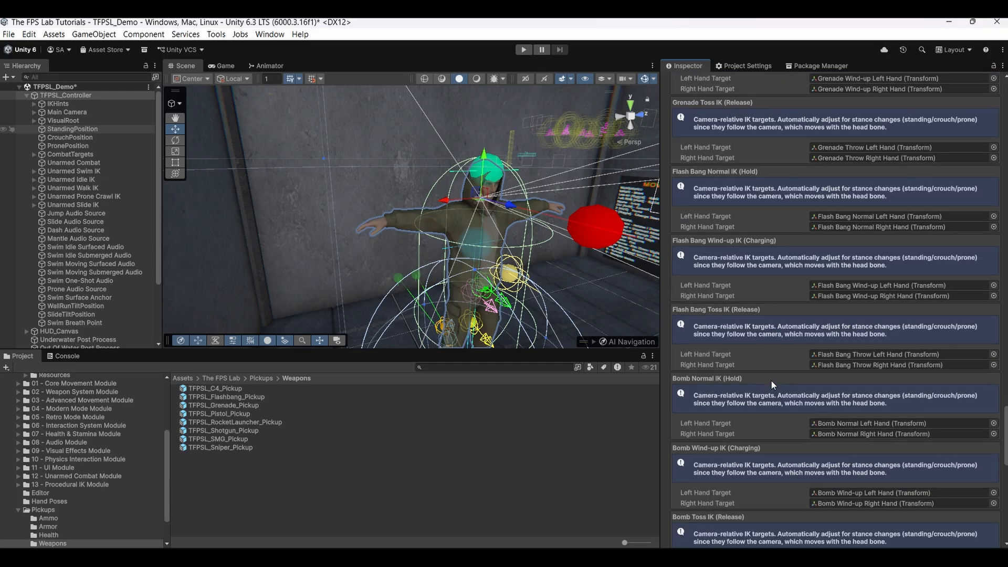
{"action": "scroll", "coordinate": [803, 362], "scroll_direction": "down", "scroll_amount": 7}
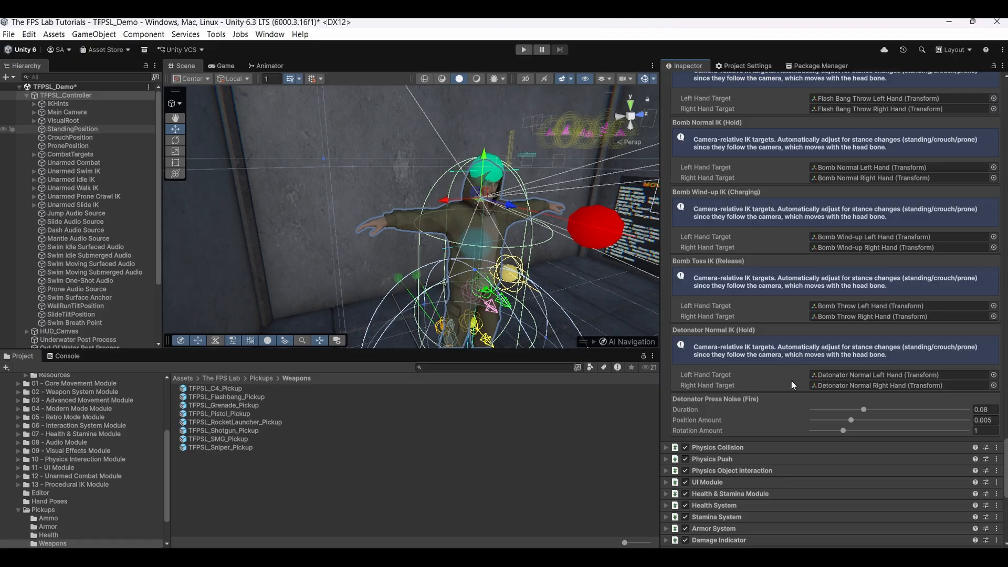
{"action": "scroll", "coordinate": [810, 386], "scroll_direction": "up", "scroll_amount": 10}
{"action": "scroll", "coordinate": [848, 364], "scroll_direction": "up", "scroll_amount": 15}
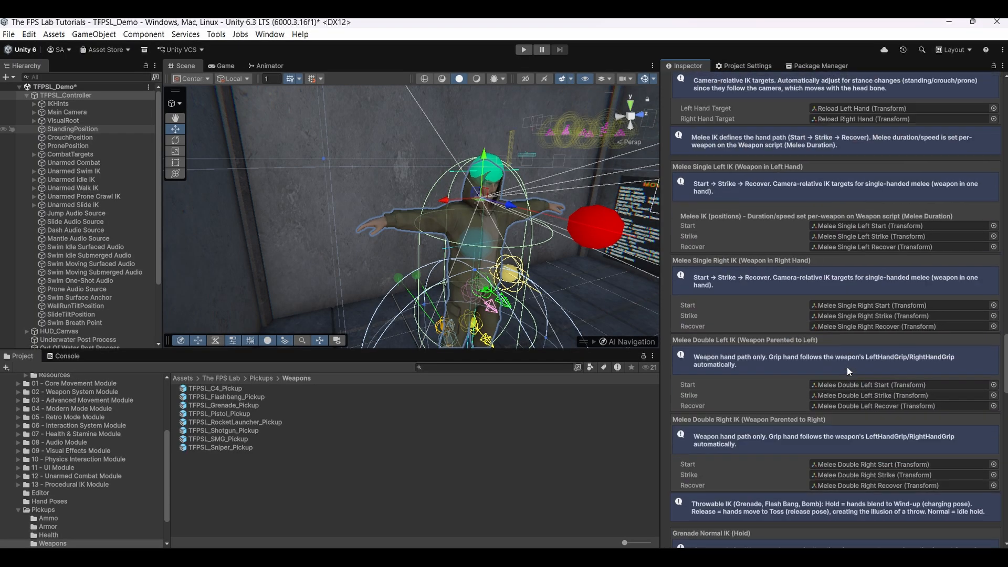
{"action": "scroll", "coordinate": [846, 375], "scroll_direction": "up", "scroll_amount": 10}
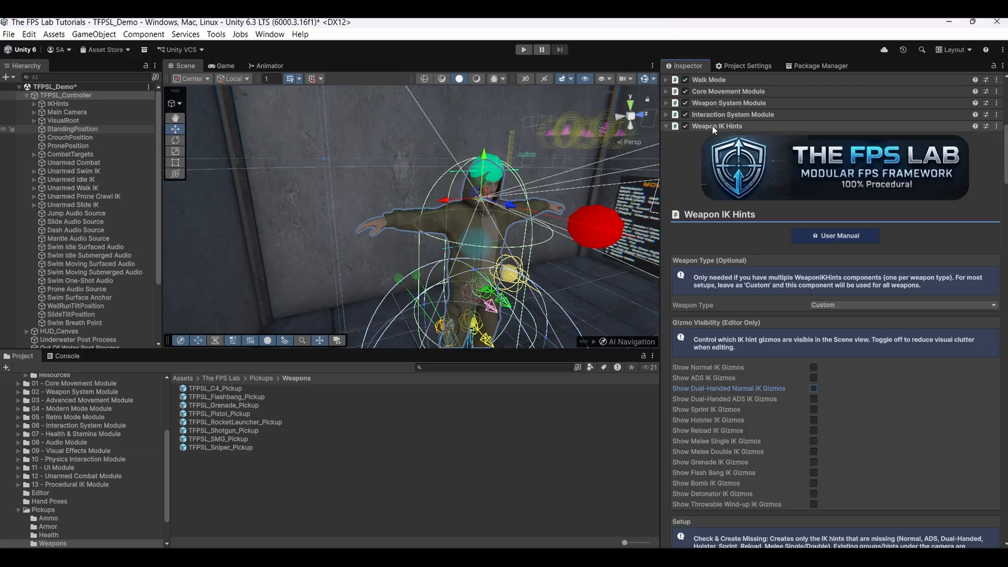
{"action": "left_click", "coordinate": [713, 126]}
Expand Physics Collision and Physics Push in turn, review their collision and push settings, and collapse each component
{"action": "left_click", "coordinate": [711, 137]}
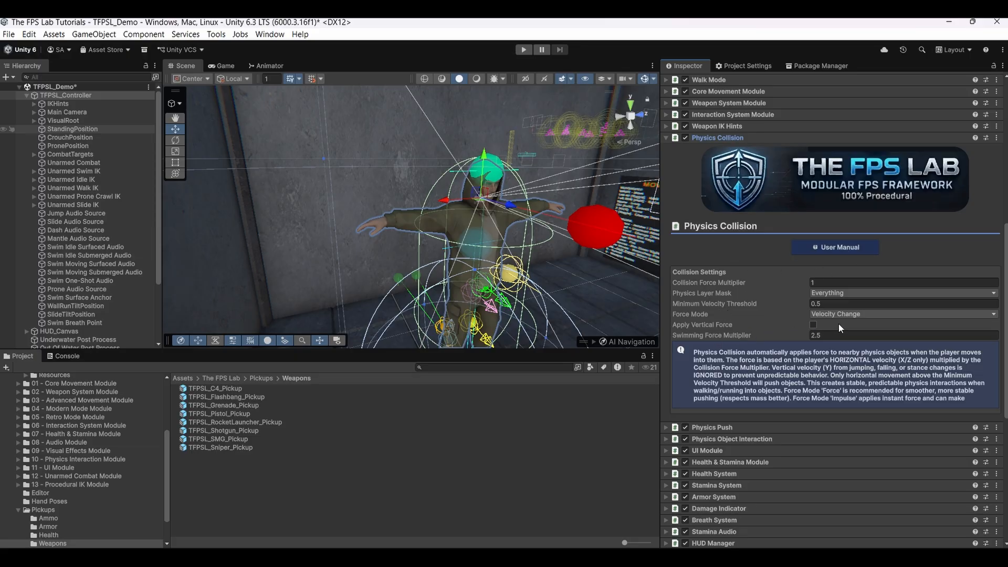
{"action": "mouse_move", "coordinate": [730, 335]}
{"action": "left_click", "coordinate": [713, 137]}
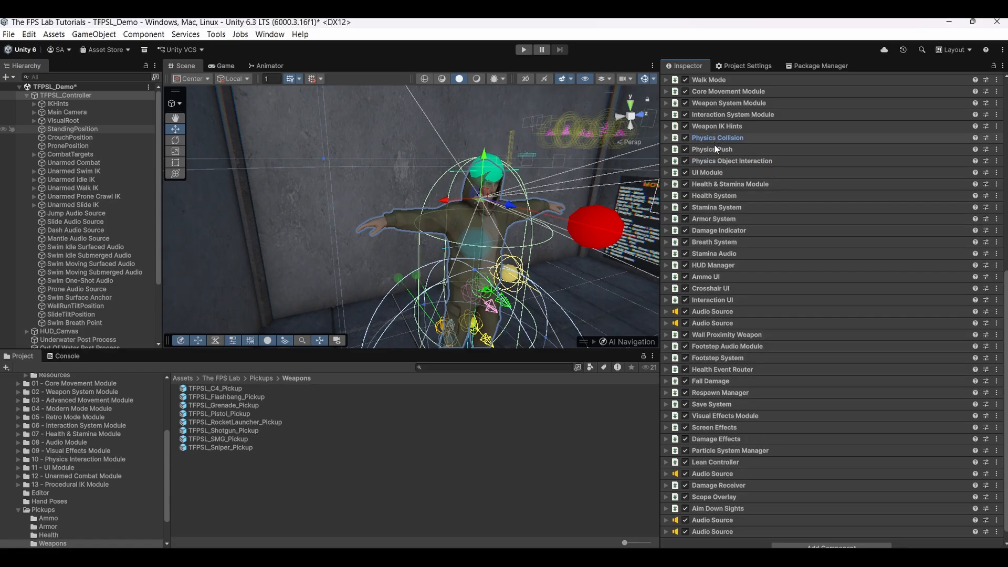
{"action": "left_click", "coordinate": [713, 149]}
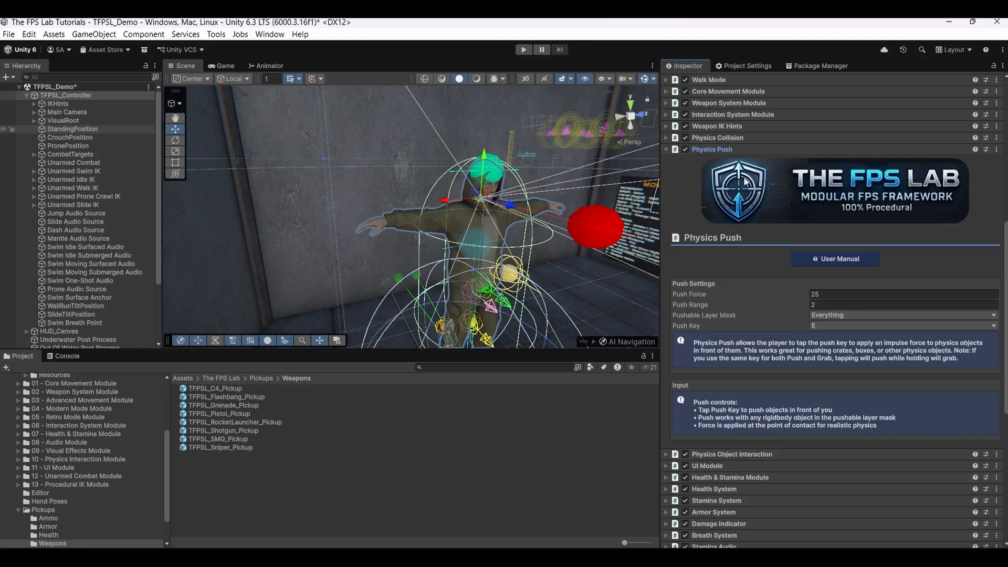
{"action": "left_click", "coordinate": [730, 151]}
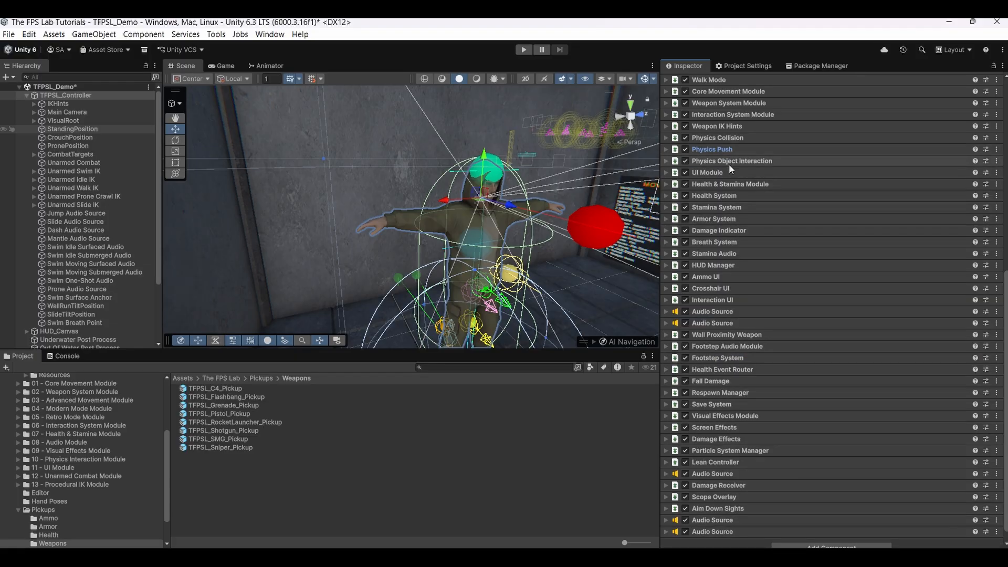
Expand Physics Object Interaction, review its grab, throw, input and break logic settings, and collapse the component
{"action": "left_click", "coordinate": [730, 161]}
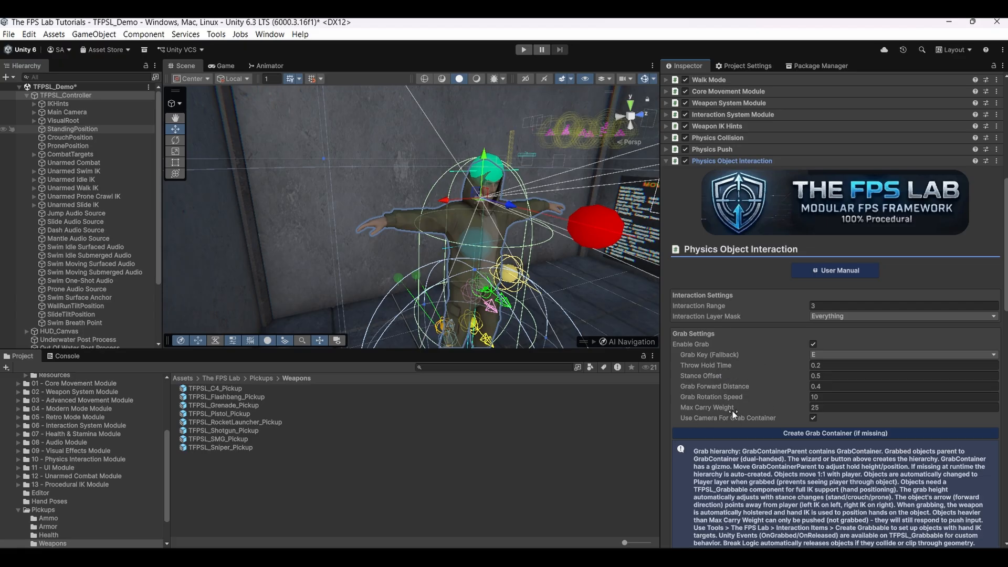
{"action": "scroll", "coordinate": [733, 414], "scroll_direction": "down", "scroll_amount": 3}
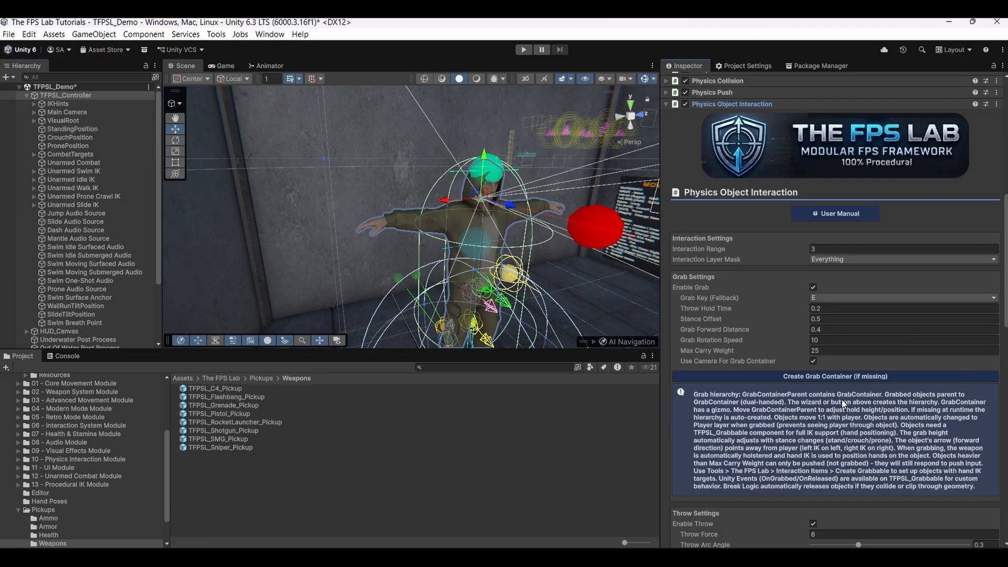
{"action": "scroll", "coordinate": [842, 399], "scroll_direction": "down", "scroll_amount": 3}
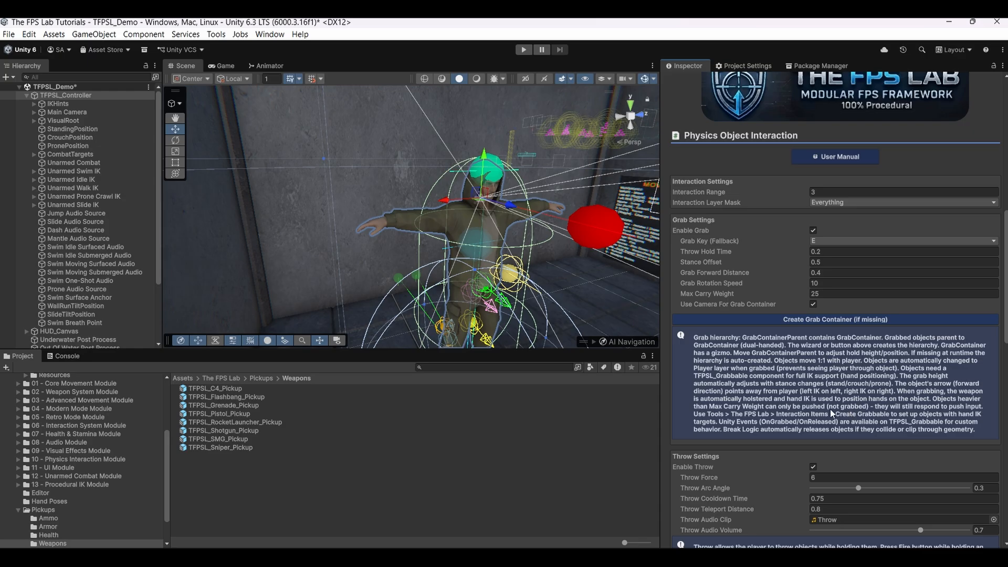
{"action": "scroll", "coordinate": [831, 414], "scroll_direction": "down", "scroll_amount": 5}
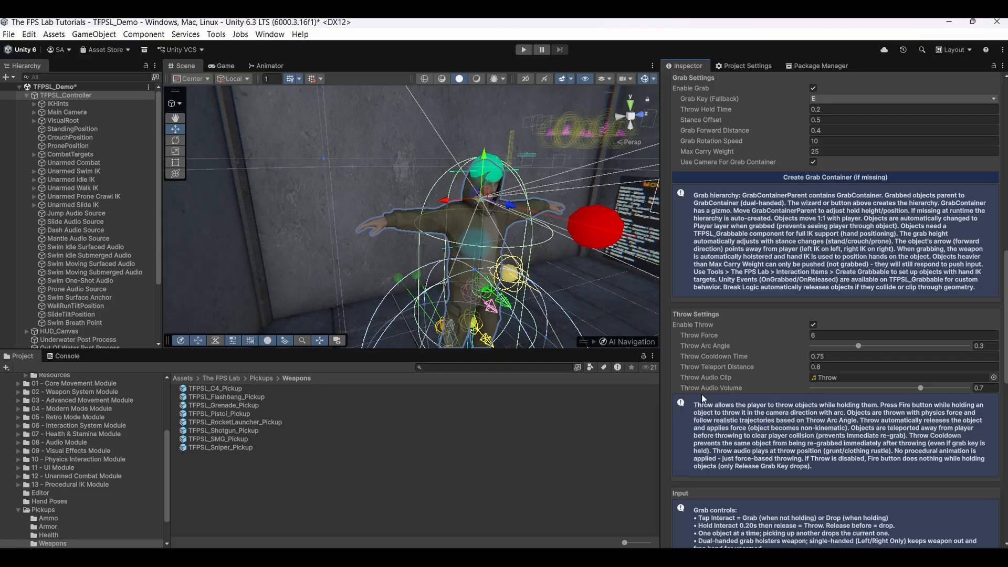
{"action": "scroll", "coordinate": [773, 415], "scroll_direction": "down", "scroll_amount": 8}
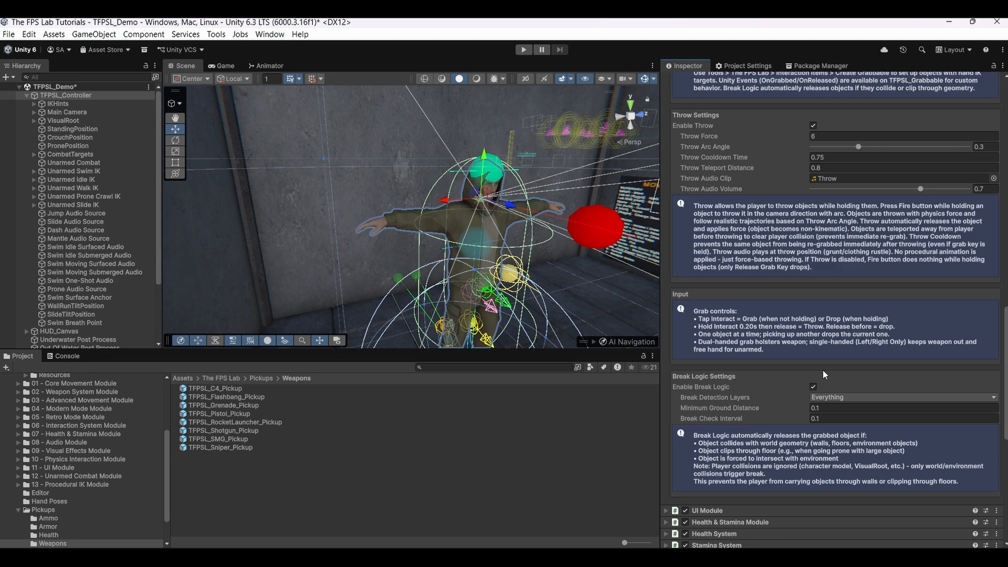
{"action": "scroll", "coordinate": [822, 371], "scroll_direction": "up", "scroll_amount": 15}
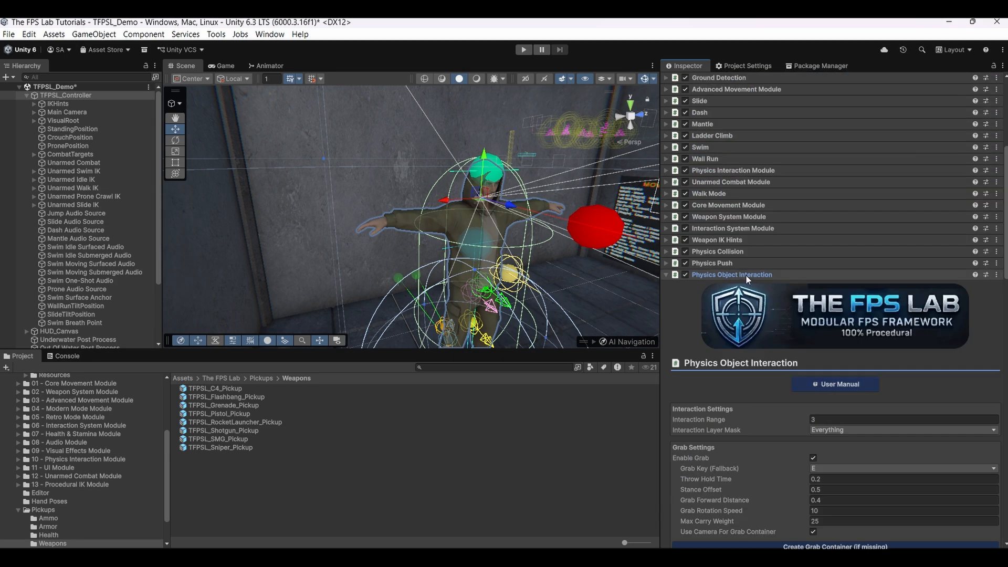
{"action": "left_click", "coordinate": [745, 275]}
Expand the UI Module and review its component status and the references to its HUD elements
{"action": "left_click", "coordinate": [724, 286]}
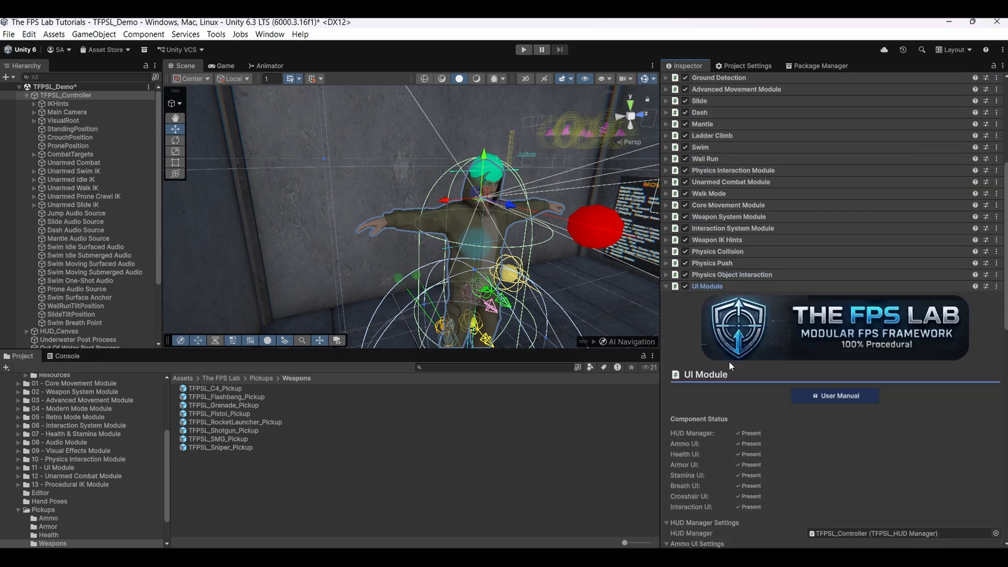
{"action": "scroll", "coordinate": [729, 362], "scroll_direction": "down", "scroll_amount": 4}
{"action": "scroll", "coordinate": [720, 359], "scroll_direction": "down", "scroll_amount": 4}
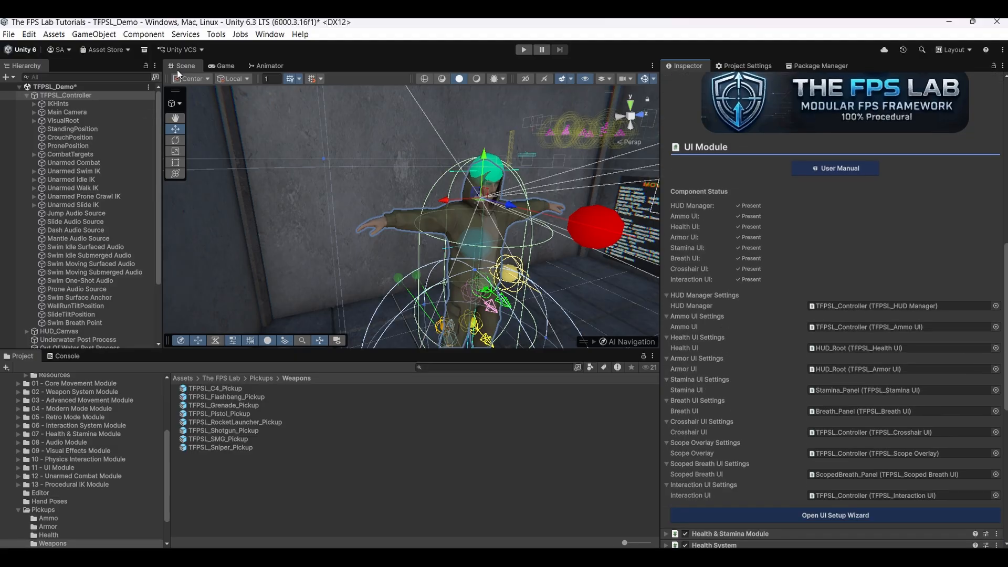
Open The FPS Lab's Module Manager, browse the required and optional modules, select the UI Module's controller and close the manager
{"action": "left_click", "coordinate": [216, 34]}
{"action": "mouse_move", "coordinate": [228, 51]}
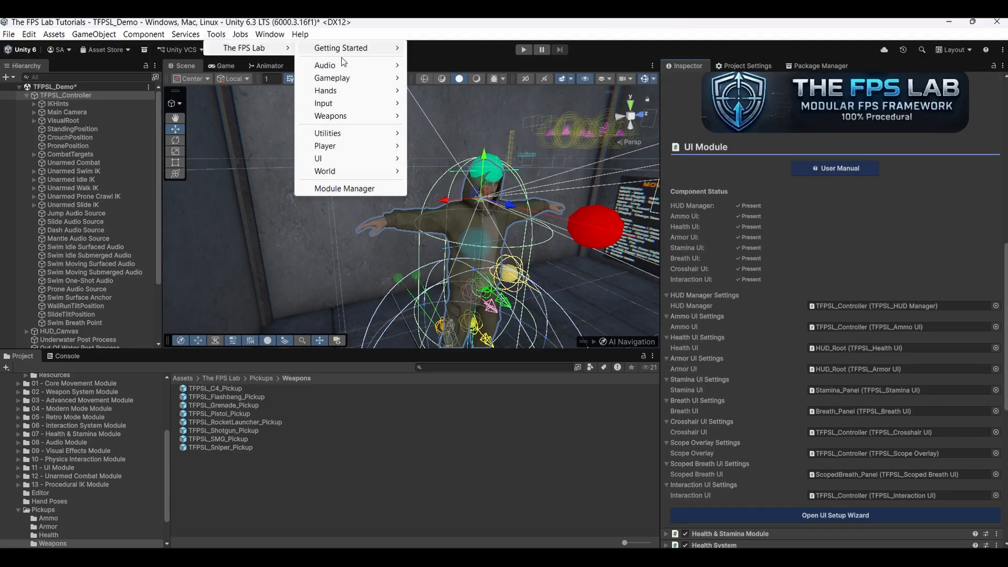
{"action": "mouse_move", "coordinate": [328, 159]}
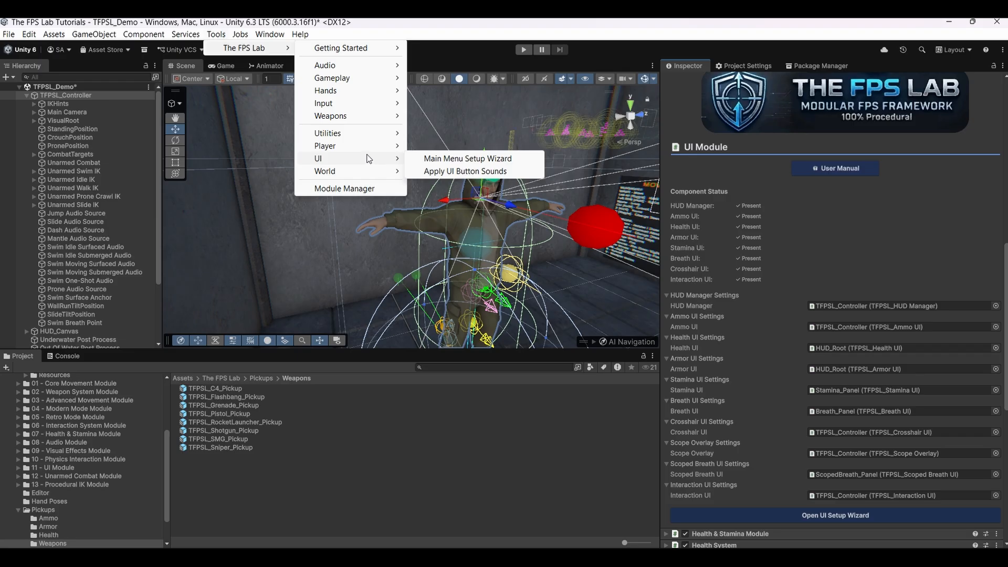
{"action": "mouse_move", "coordinate": [393, 51]}
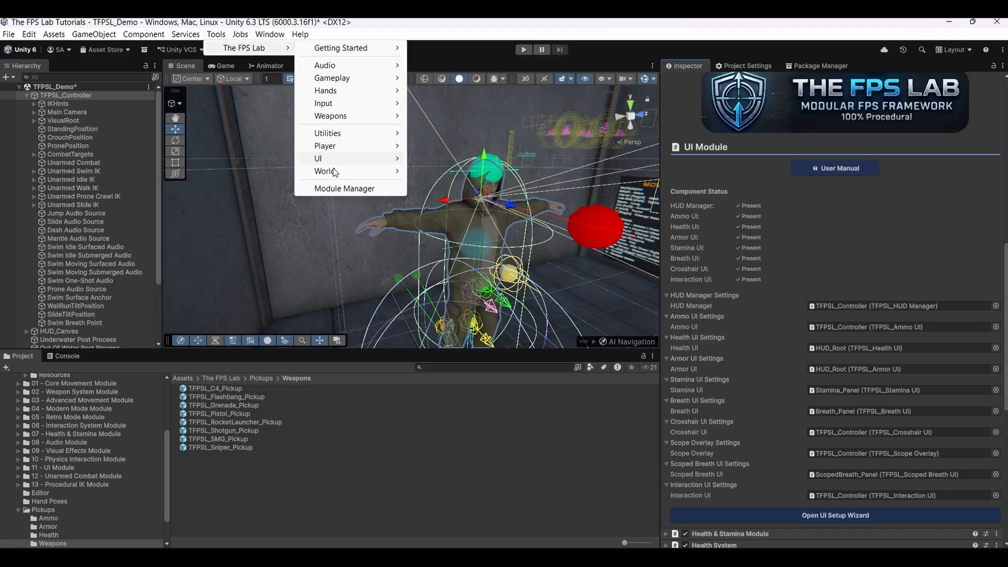
{"action": "left_click", "coordinate": [334, 188]}
{"action": "scroll", "coordinate": [446, 313], "scroll_direction": "down", "scroll_amount": 6}
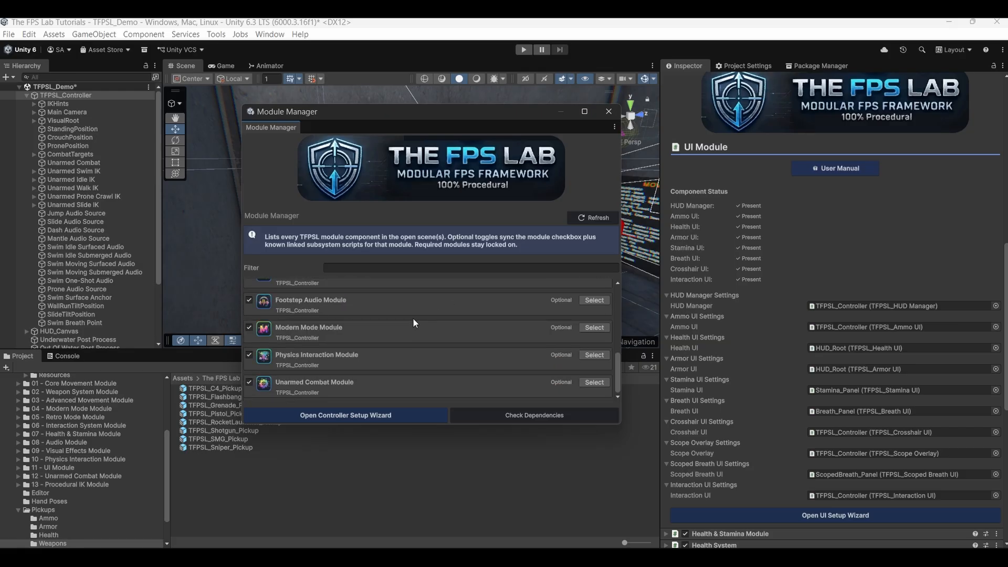
{"action": "scroll", "coordinate": [414, 319], "scroll_direction": "up", "scroll_amount": 5}
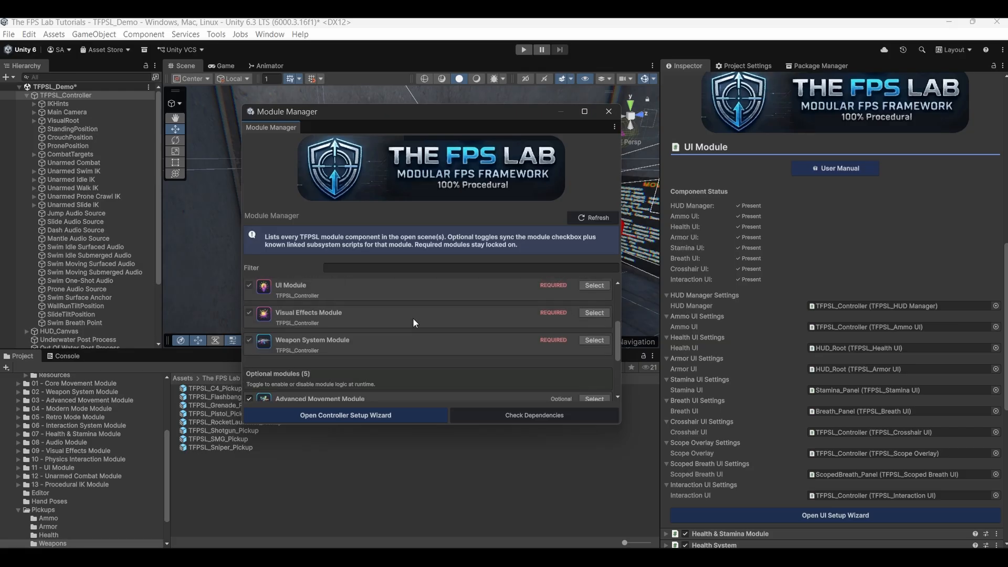
{"action": "scroll", "coordinate": [413, 322], "scroll_direction": "up", "scroll_amount": 1}
{"action": "left_click", "coordinate": [590, 316]}
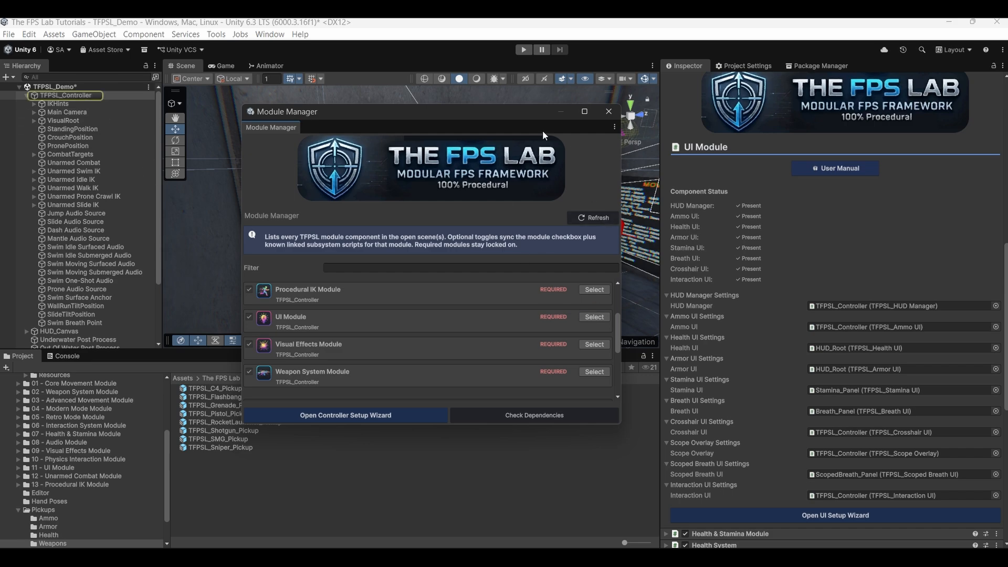
{"action": "left_click", "coordinate": [609, 111]}
Open The FPS Lab's Welcome Window from its Getting Started tools
{"action": "left_click", "coordinate": [239, 35]}
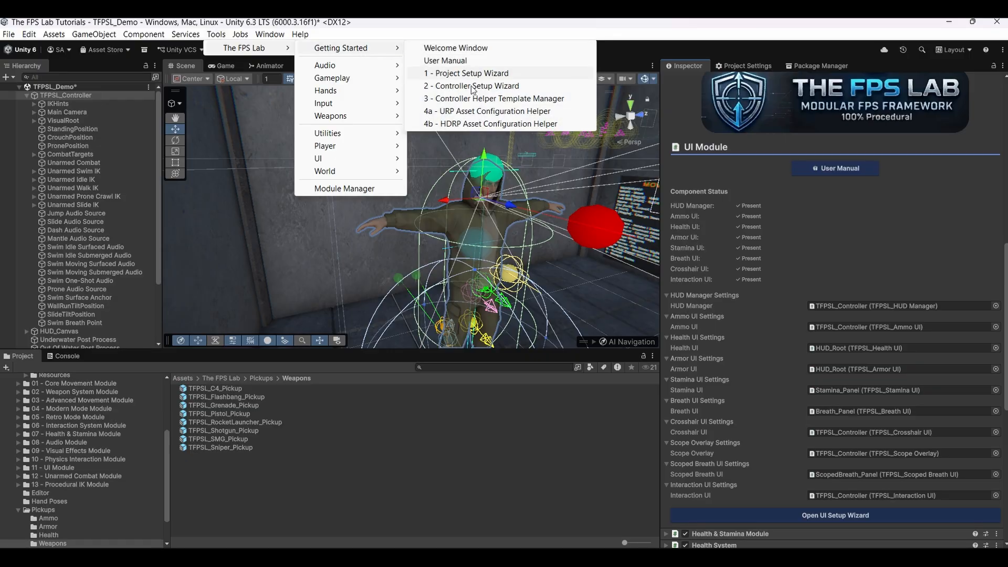
{"action": "mouse_move", "coordinate": [366, 83]}
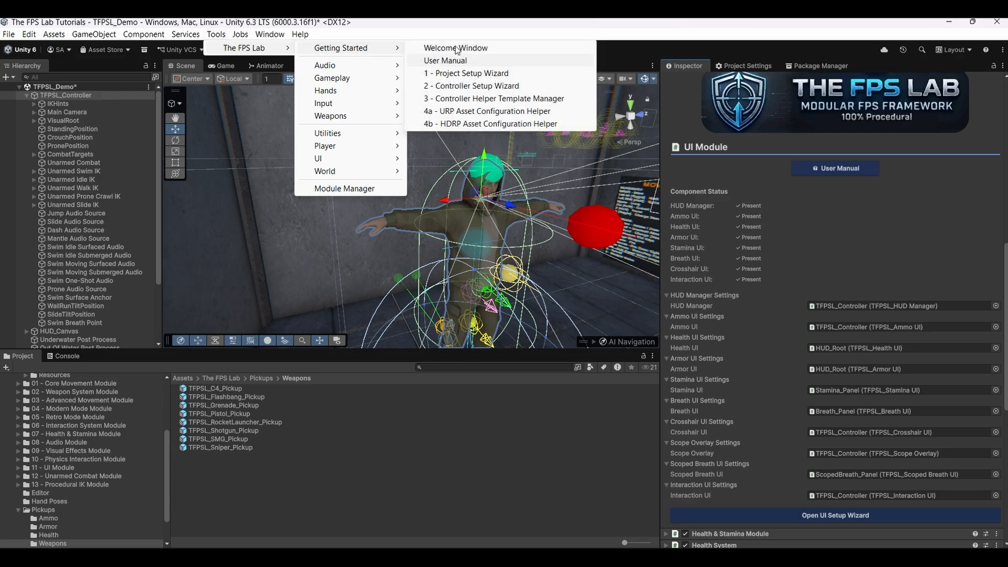
{"action": "left_click", "coordinate": [456, 48]}
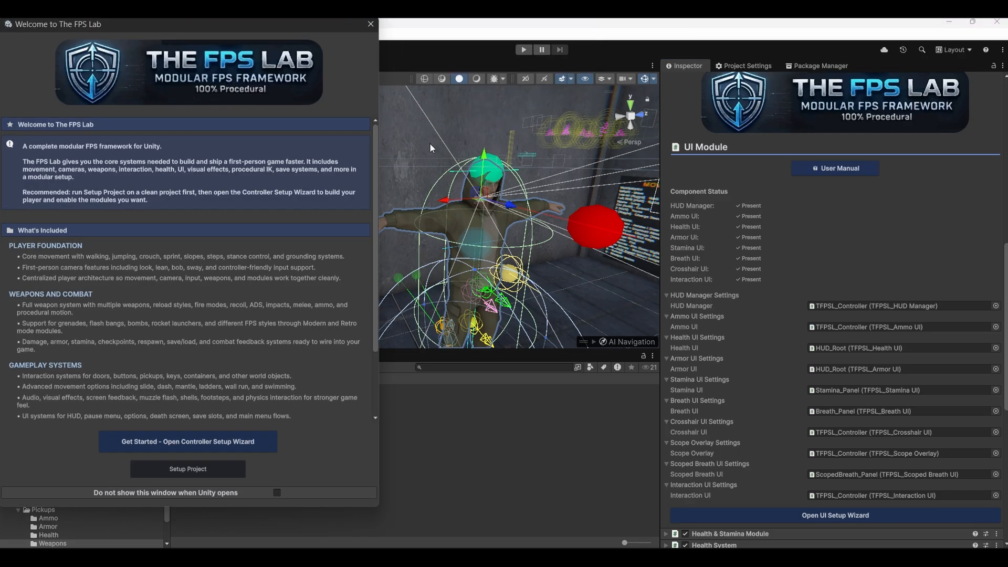
Open the Controller Setup Wizard from the Welcome Window, browse the modules in its Module Setup Hub and close the wizard
{"action": "left_click", "coordinate": [181, 440]}
{"action": "scroll", "coordinate": [395, 383], "scroll_direction": "down", "scroll_amount": 6}
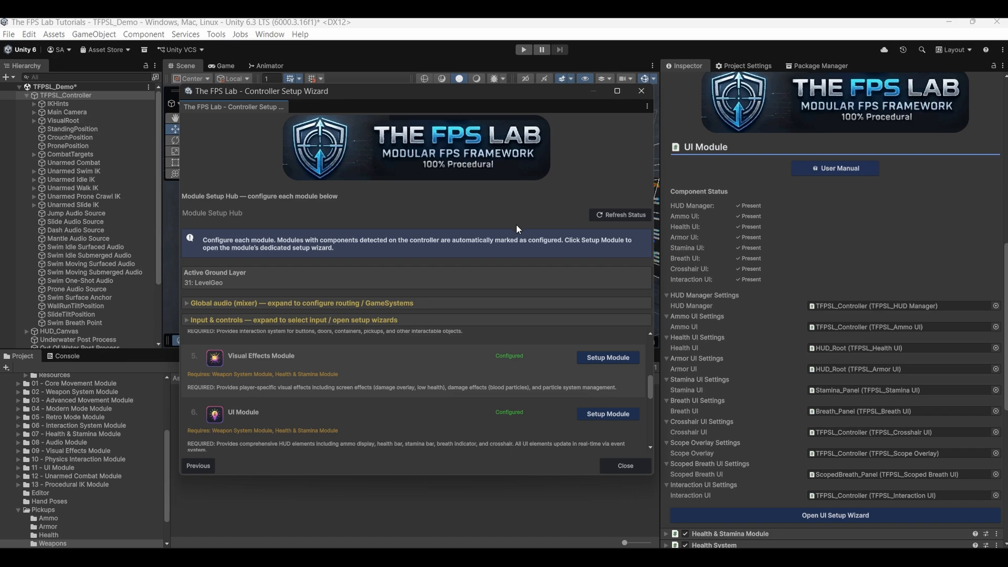
{"action": "left_click", "coordinate": [640, 92]}
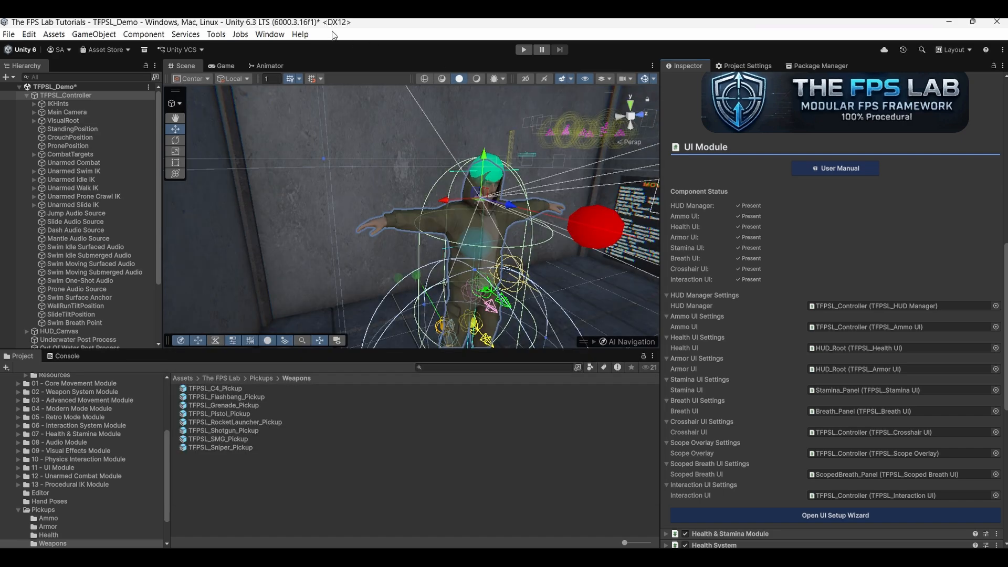
Open The FPS Lab's Main Menu Setup Wizard from its UI tools, review its options and close it
{"action": "left_click", "coordinate": [216, 35]}
{"action": "mouse_move", "coordinate": [225, 49]}
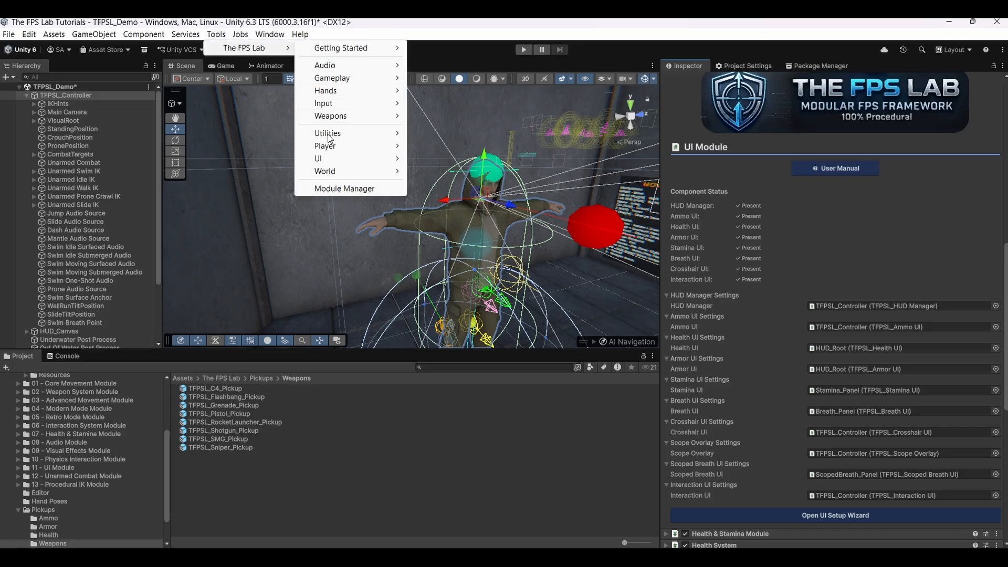
{"action": "mouse_move", "coordinate": [324, 158]}
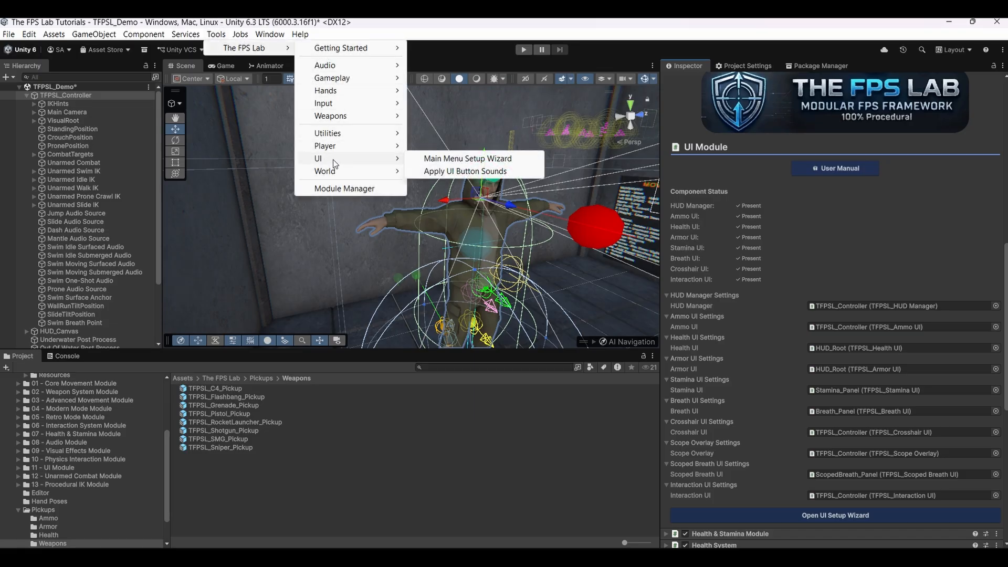
{"action": "left_click", "coordinate": [439, 157]}
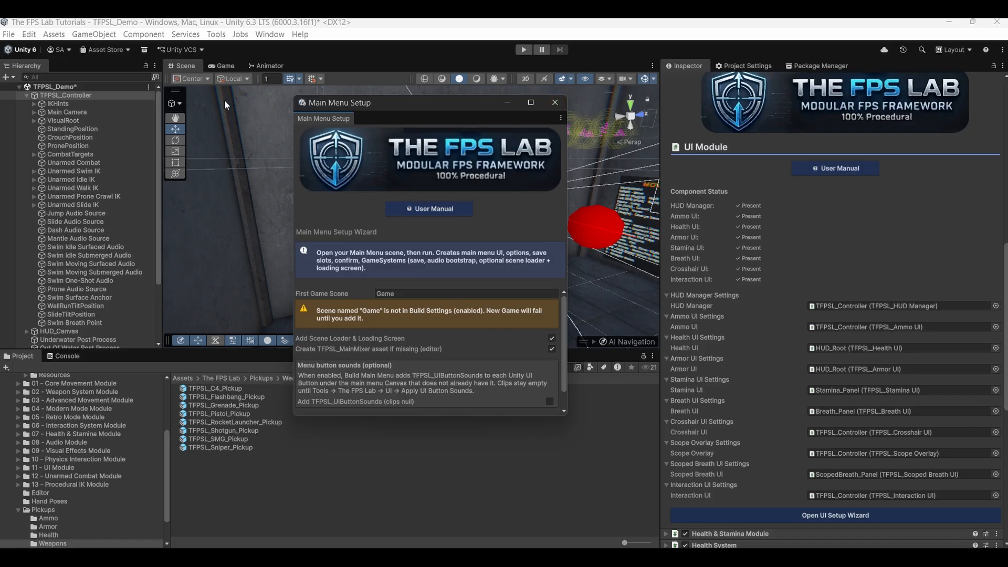
{"action": "left_click", "coordinate": [559, 104]}
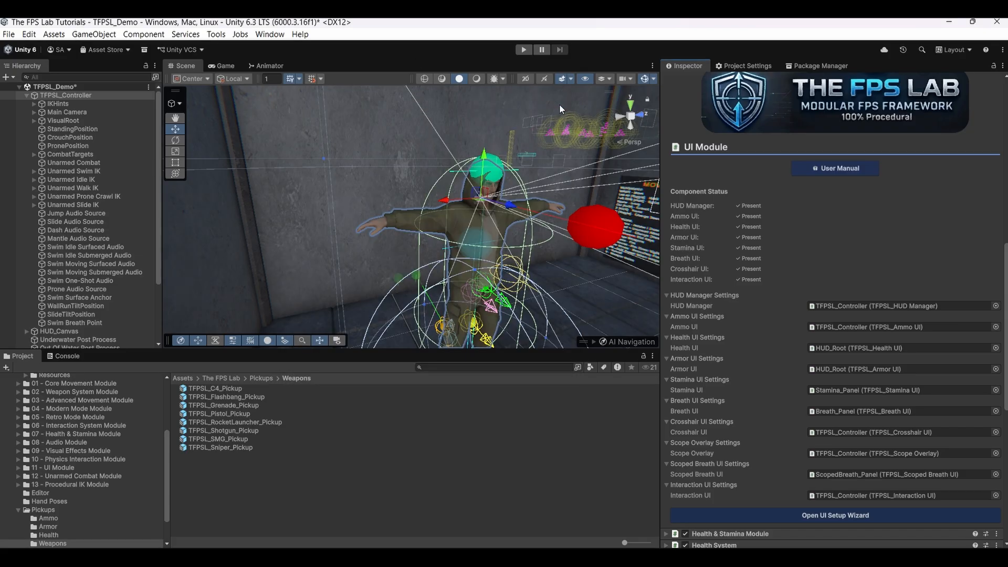
Open the UI Setup Wizard from the UI Module, review its HUD configuration and build options, and close it
{"action": "scroll", "coordinate": [804, 354], "scroll_direction": "down", "scroll_amount": 3}
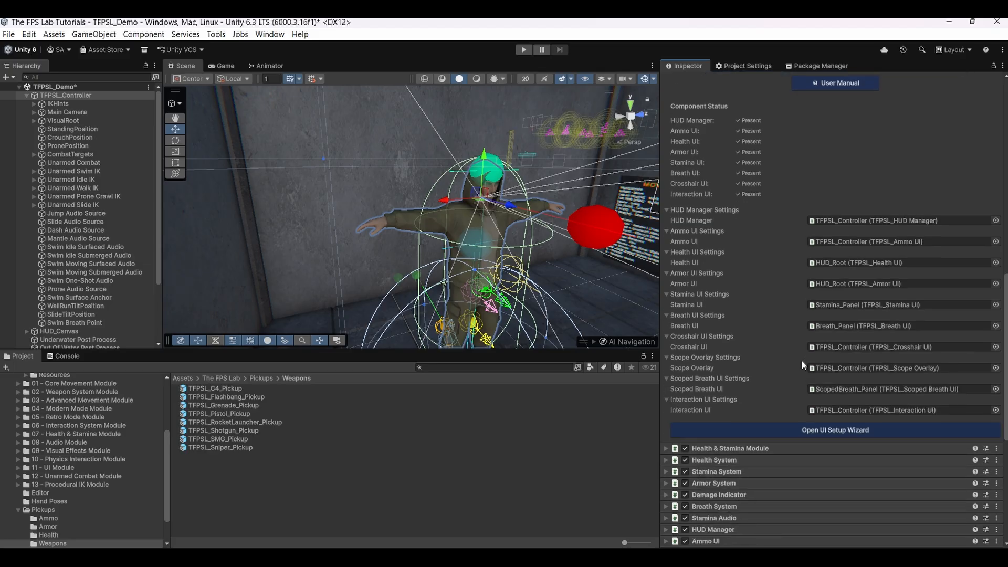
{"action": "left_click", "coordinate": [836, 431]}
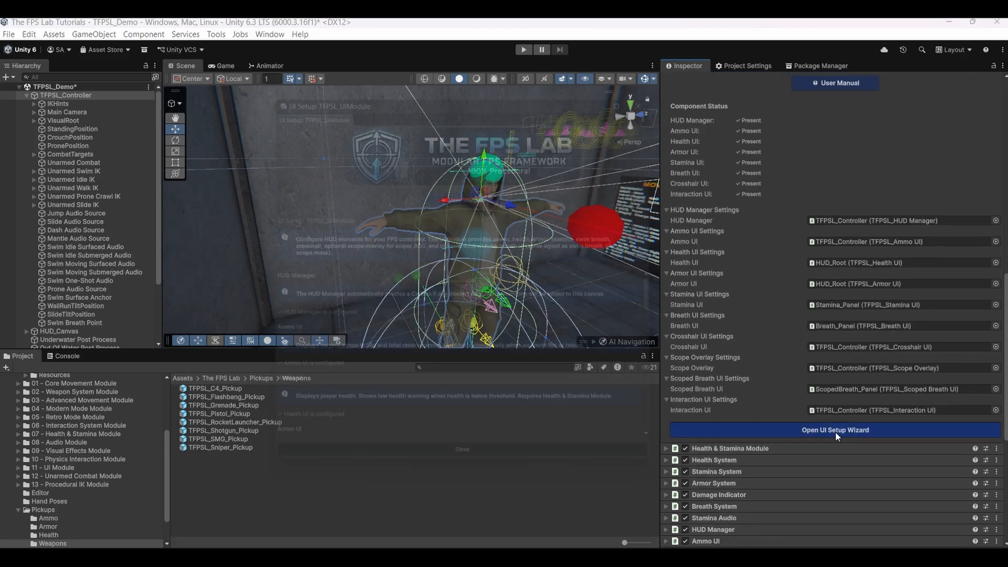
{"action": "scroll", "coordinate": [464, 303], "scroll_direction": "down", "scroll_amount": 15}
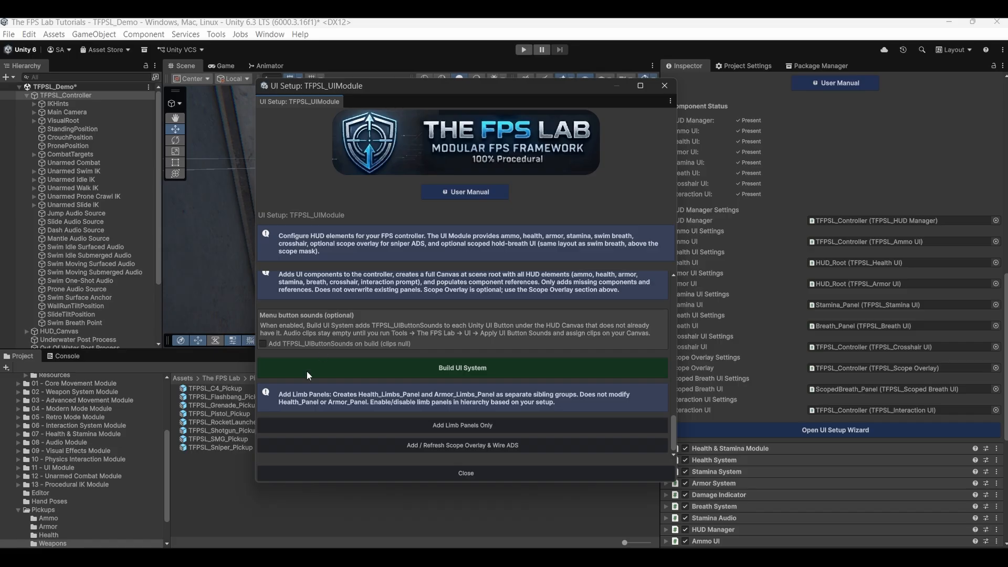
{"action": "left_click", "coordinate": [664, 87]}
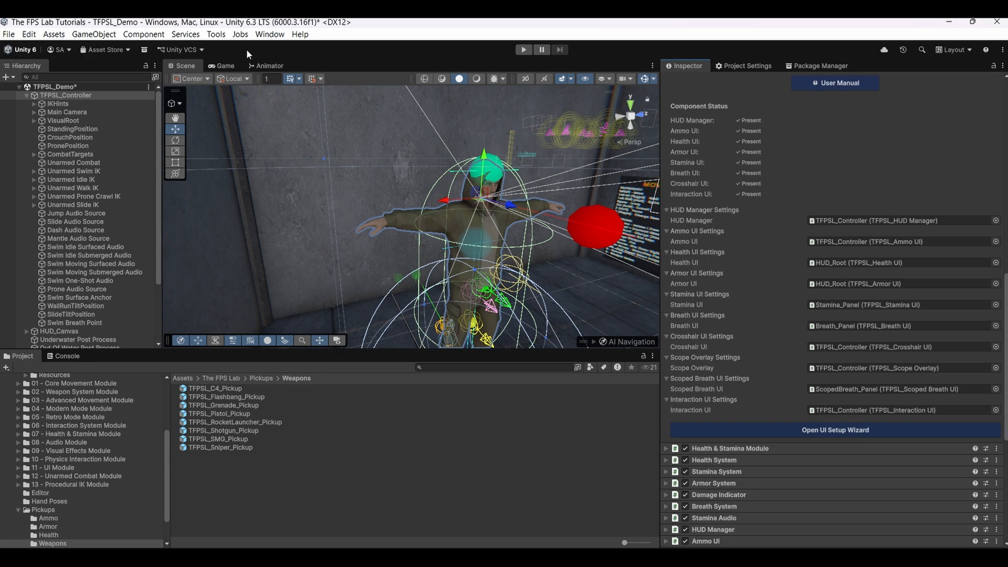
Open the Apply UI Button Sounds tool, review its target canvas, clip and volume settings, and close it
{"action": "left_click", "coordinate": [217, 35]}
{"action": "mouse_move", "coordinate": [244, 48]}
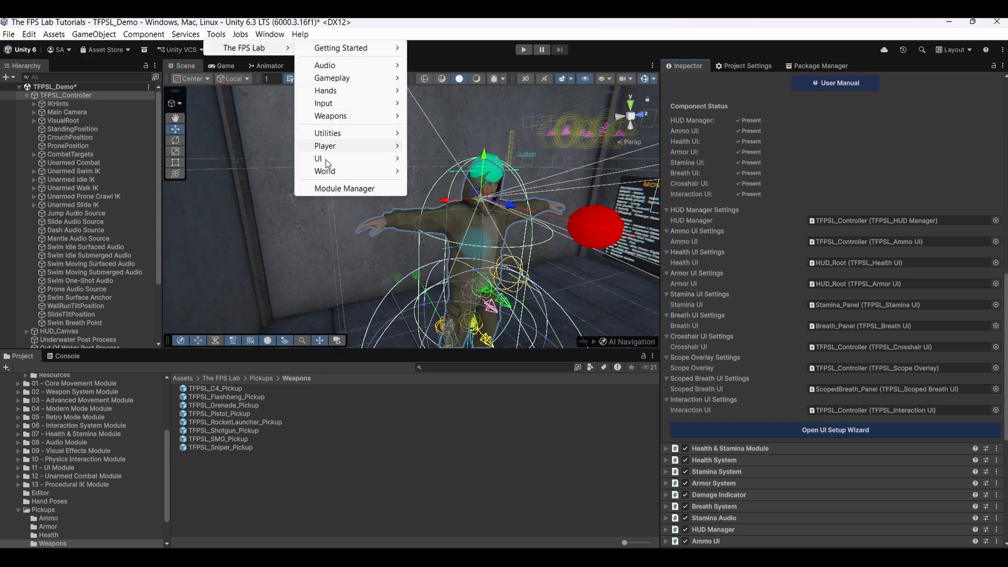
{"action": "mouse_move", "coordinate": [326, 163]}
{"action": "left_click", "coordinate": [492, 173]}
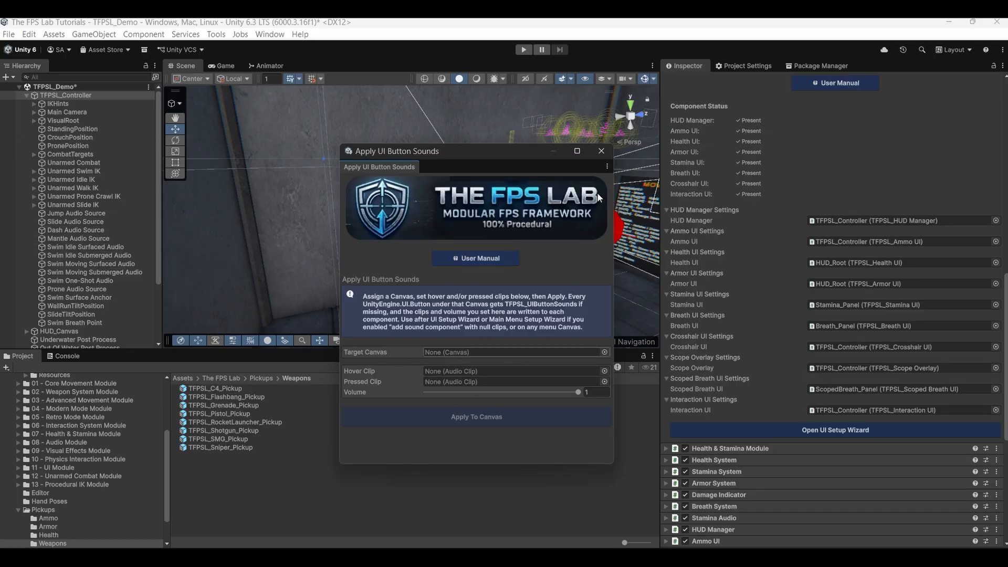
{"action": "left_click", "coordinate": [602, 152]}
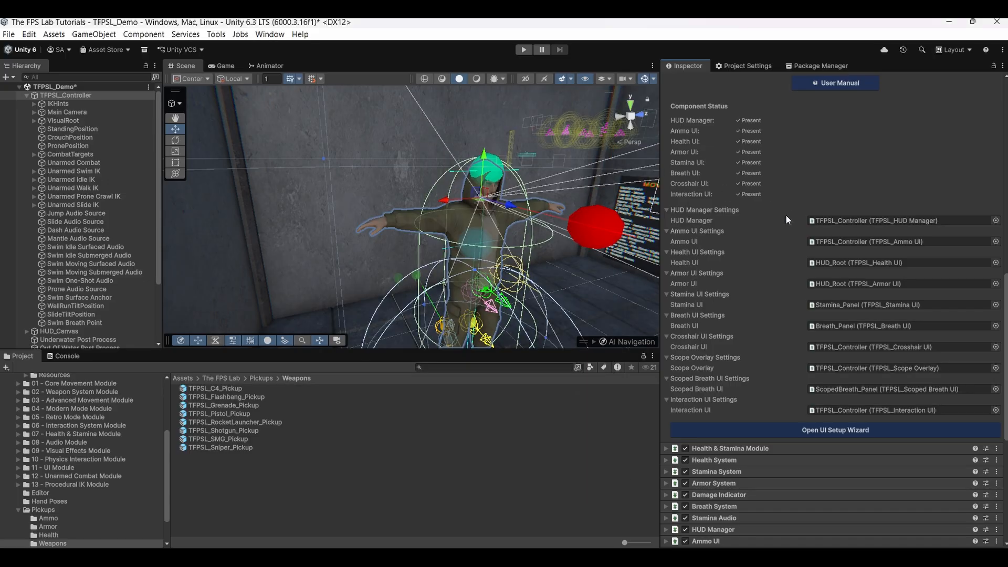
Collapse the UI Module, then expand the Health & Stamina Module, review its system references and collapse it
{"action": "scroll", "coordinate": [785, 215], "scroll_direction": "up", "scroll_amount": 6}
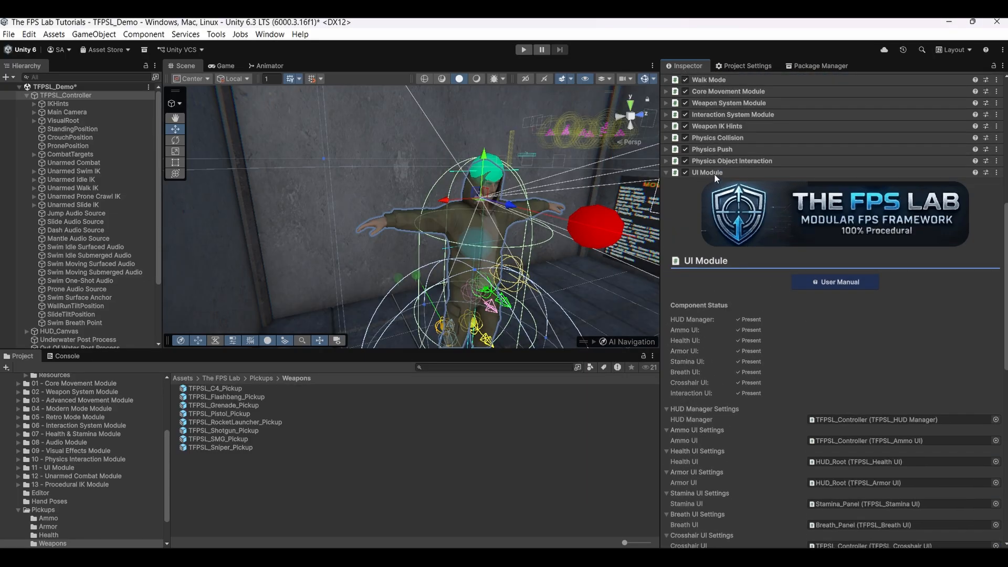
{"action": "left_click", "coordinate": [713, 173]}
{"action": "left_click", "coordinate": [715, 183]}
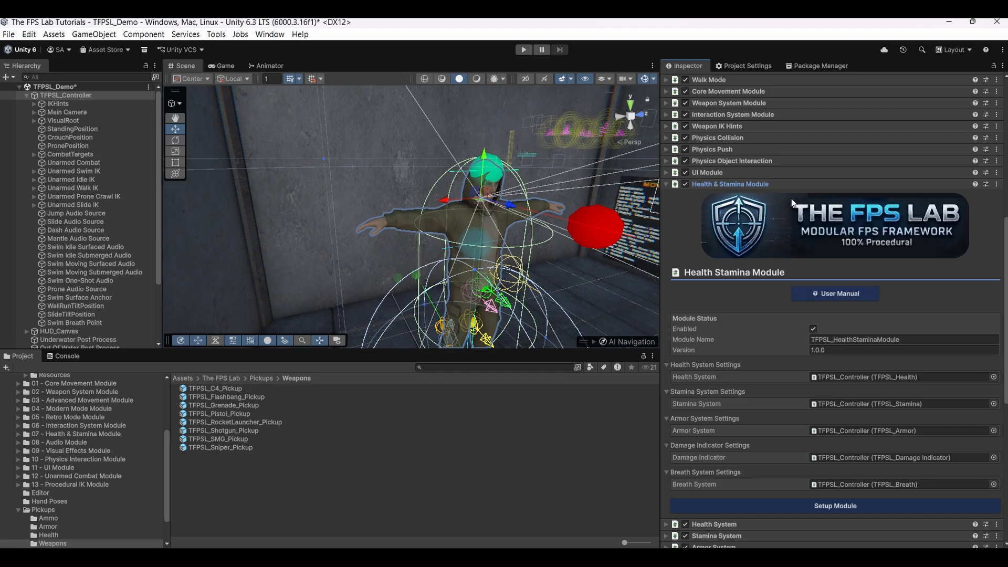
{"action": "scroll", "coordinate": [790, 199], "scroll_direction": "down", "scroll_amount": 3}
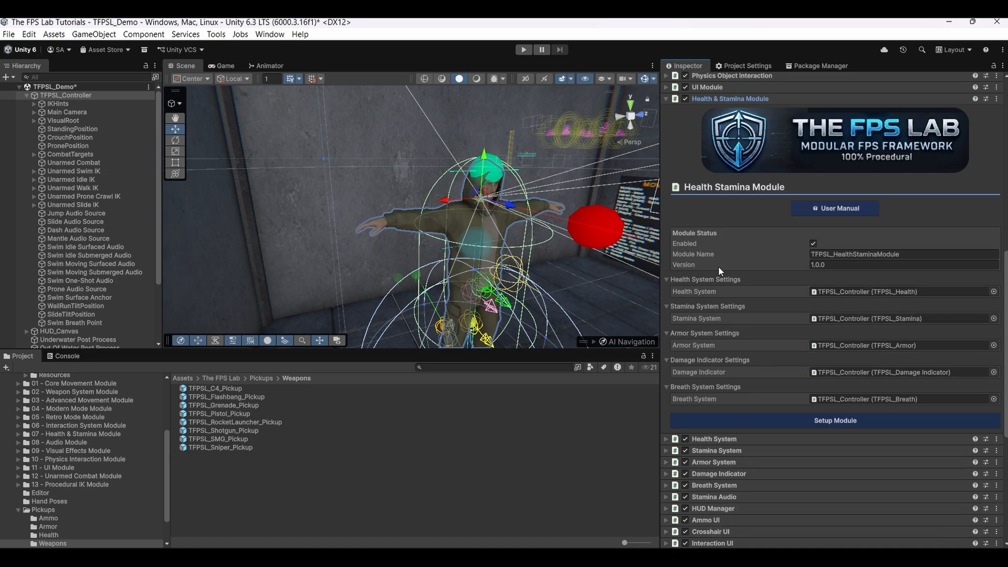
{"action": "left_click", "coordinate": [721, 99]}
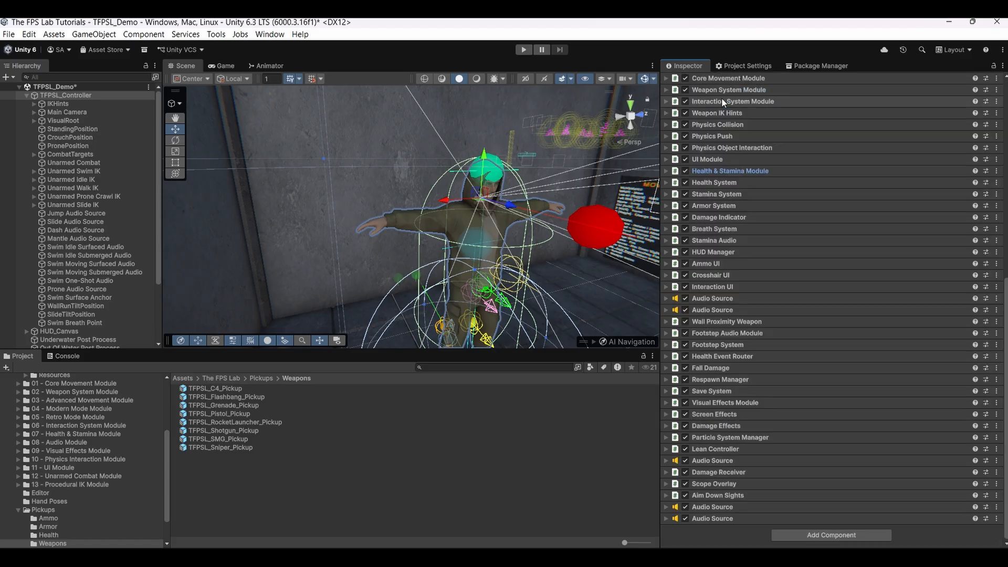
Review the health, regeneration and limb damage settings in Health System and the stamina settings in Stamina System, collapsing each component
{"action": "left_click", "coordinate": [711, 182]}
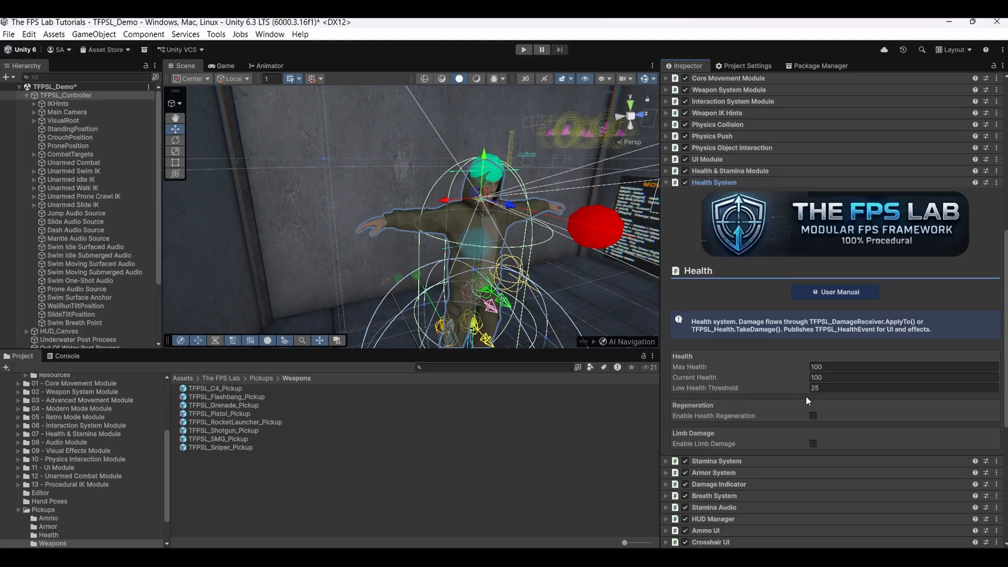
{"action": "mouse_move", "coordinate": [808, 390]}
{"action": "left_click", "coordinate": [732, 182]}
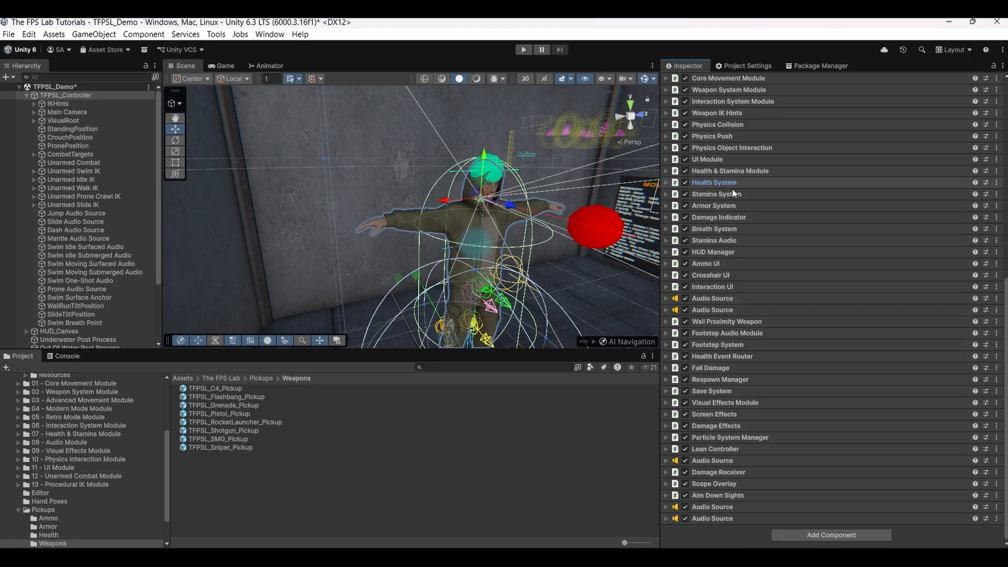
{"action": "left_click", "coordinate": [732, 193]}
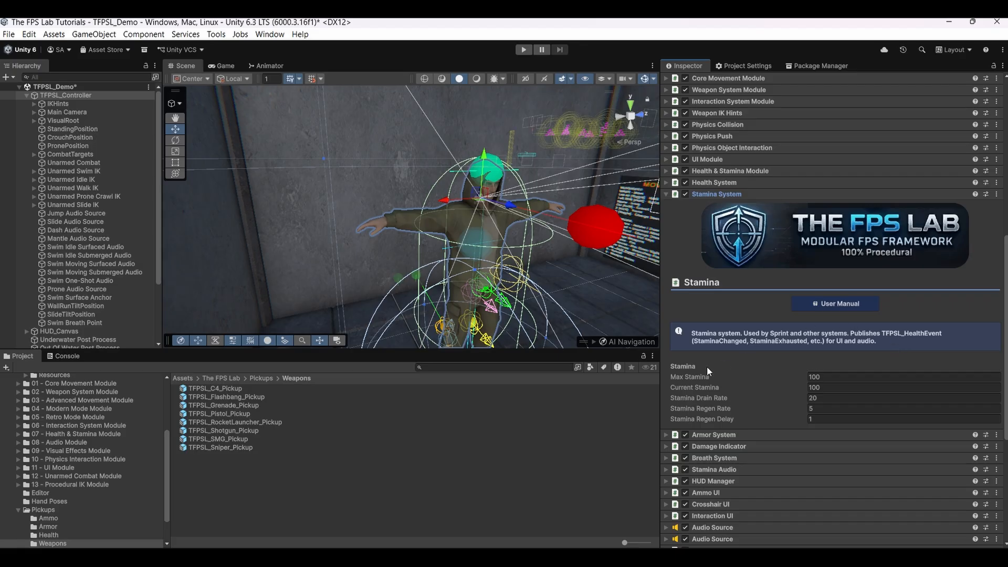
{"action": "left_click", "coordinate": [722, 194]}
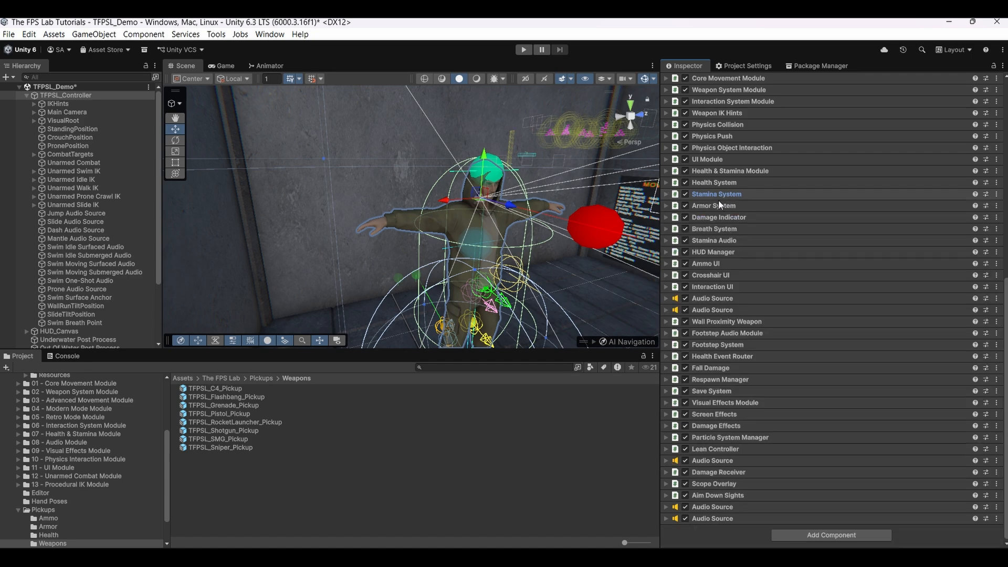
Expand Armor System, review its armor pool and per-body-part armor settings, and collapse the component
{"action": "left_click", "coordinate": [715, 205]}
{"action": "scroll", "coordinate": [718, 391], "scroll_direction": "down", "scroll_amount": 1}
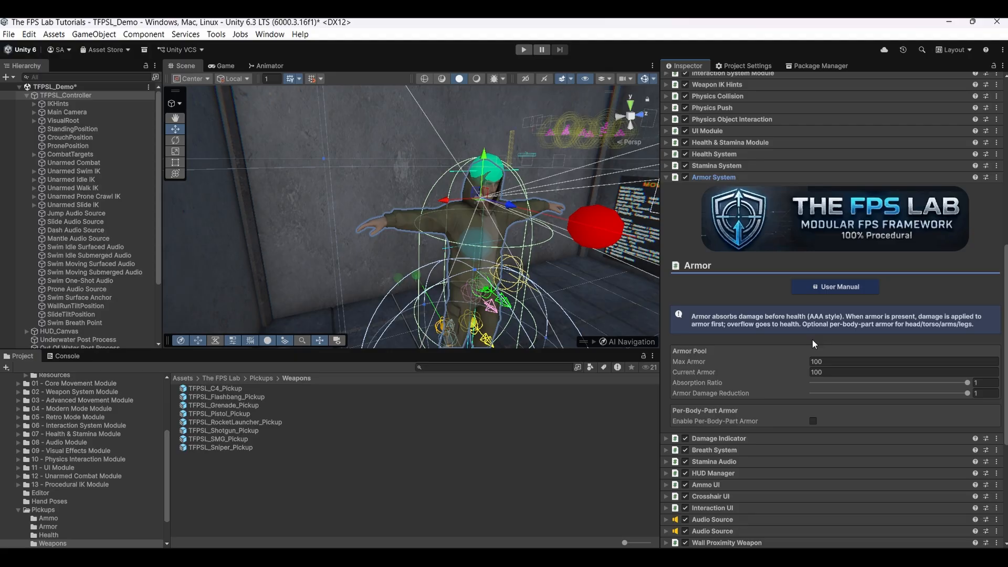
{"action": "mouse_move", "coordinate": [774, 373]}
{"action": "mouse_move", "coordinate": [701, 383]}
{"action": "left_click", "coordinate": [708, 177]}
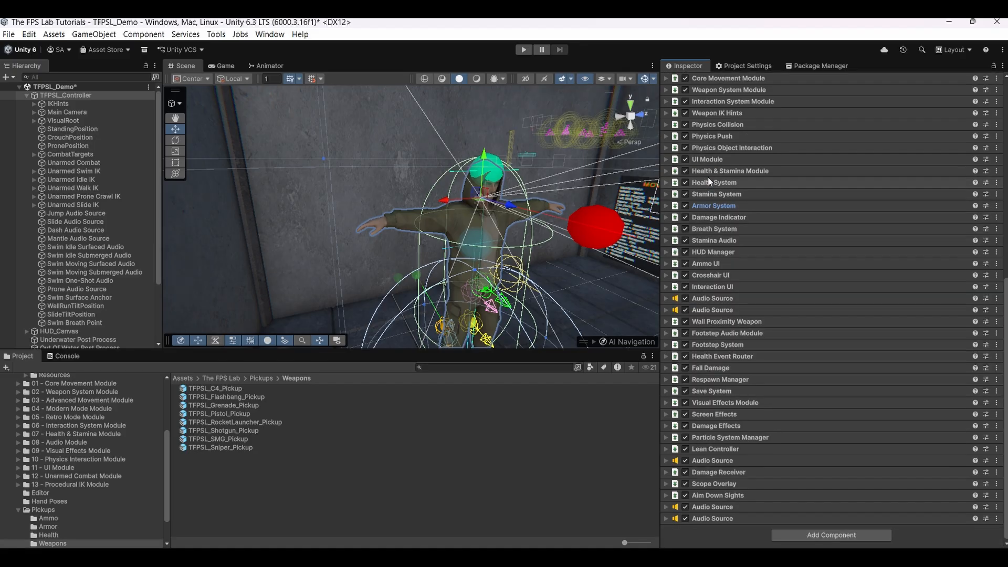
Expand Damage Indicator, review its canvas, prefab, lifetime, fade, spread and color settings, and collapse the component
{"action": "left_click", "coordinate": [715, 217]}
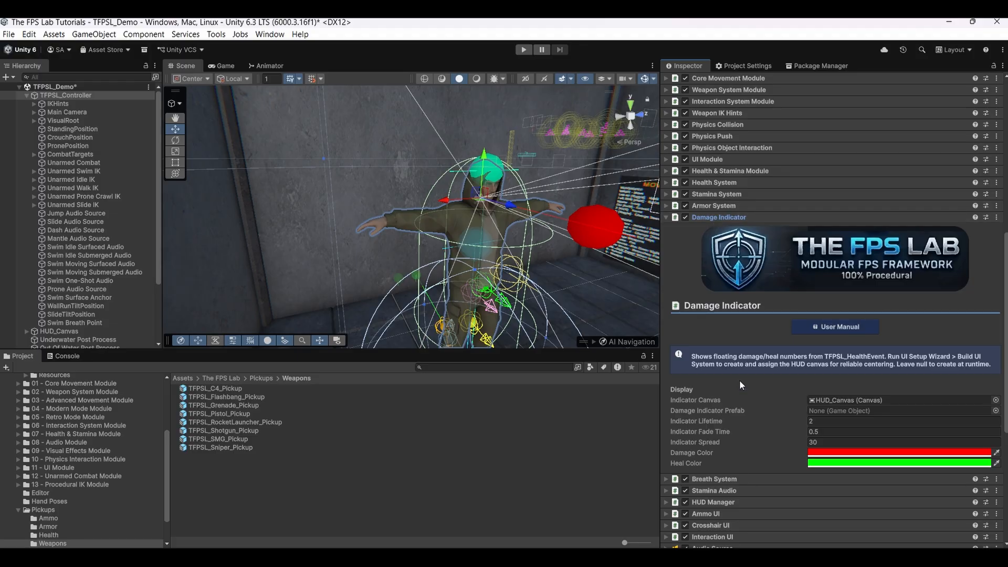
{"action": "mouse_move", "coordinate": [731, 420]}
{"action": "left_click", "coordinate": [724, 218]}
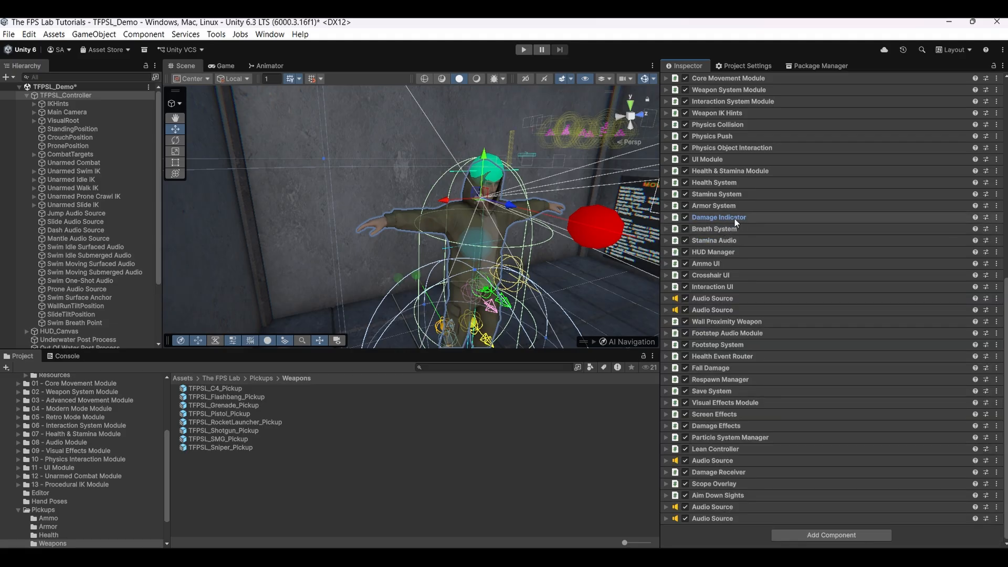
Expand Breath System, review its breath, drowning and sound settings, and collapse the component
{"action": "left_click", "coordinate": [704, 229]}
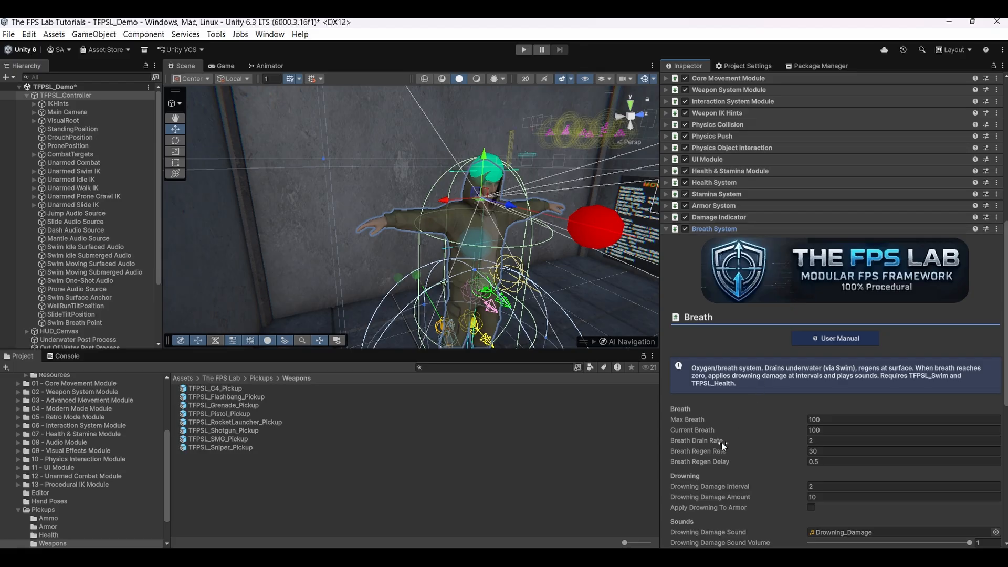
{"action": "scroll", "coordinate": [722, 447], "scroll_direction": "down", "scroll_amount": 2}
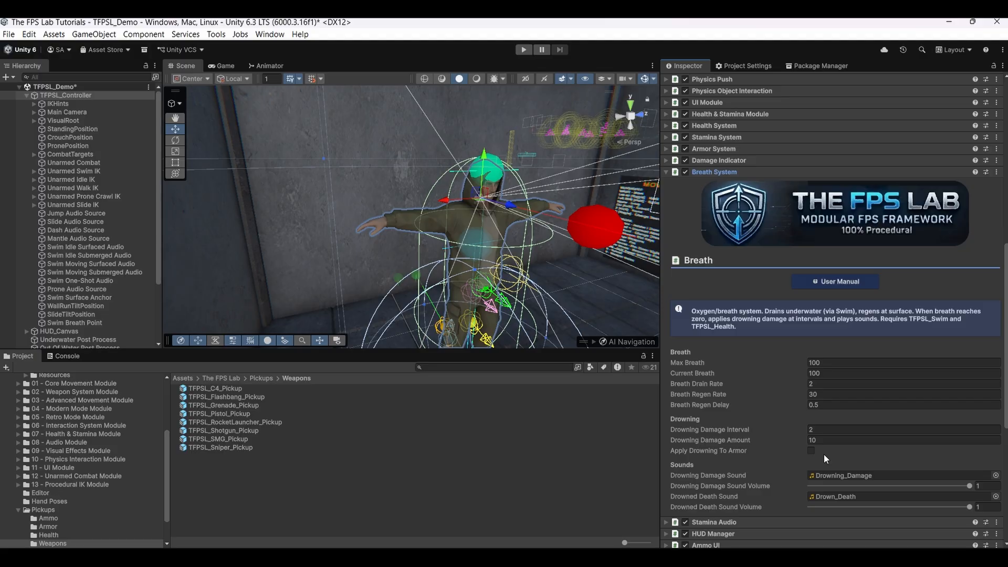
{"action": "mouse_move", "coordinate": [736, 451]}
{"action": "scroll", "coordinate": [757, 420], "scroll_direction": "down", "scroll_amount": 3}
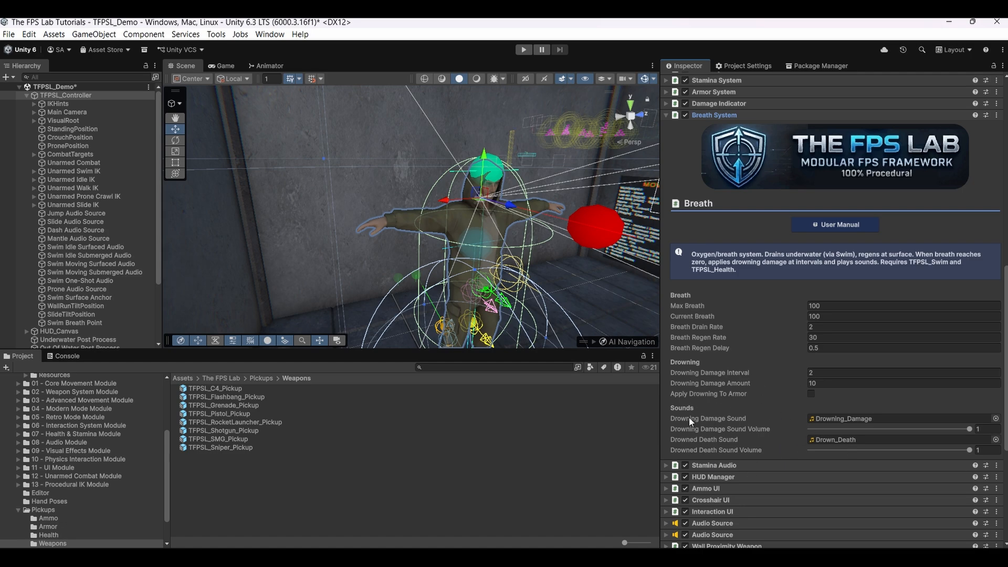
{"action": "left_click", "coordinate": [724, 115]}
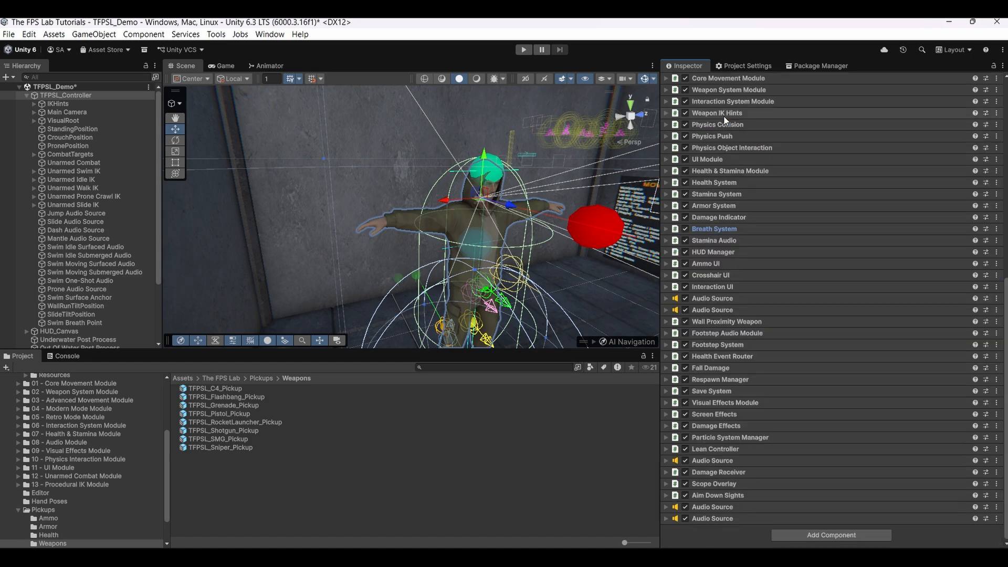
Expand Stamina Audio, review its audio clip slots, low stamina threshold, cooldown and volume settings, and collapse the component
{"action": "left_click", "coordinate": [714, 241]}
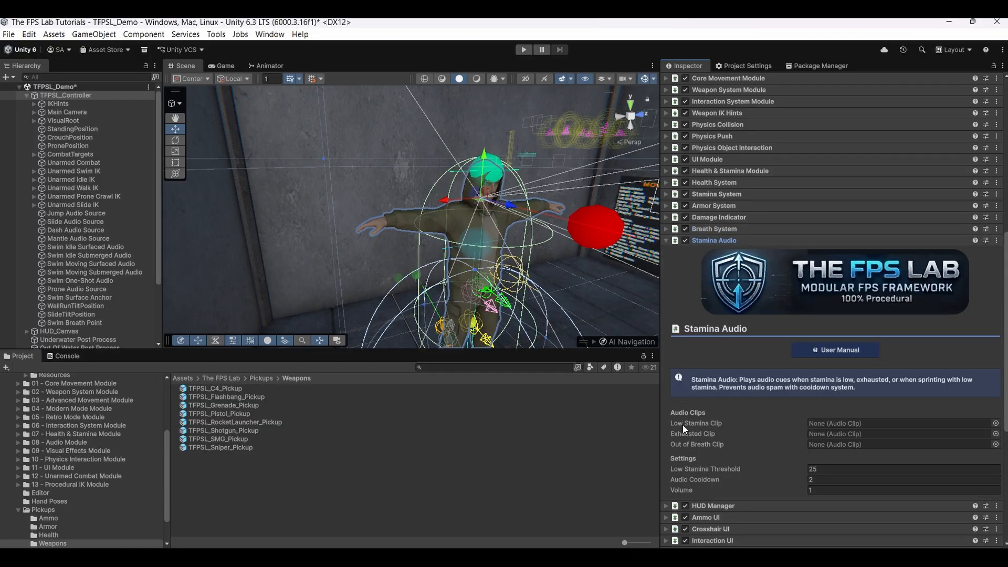
{"action": "mouse_move", "coordinate": [681, 436]}
{"action": "scroll", "coordinate": [704, 444], "scroll_direction": "down", "scroll_amount": 3}
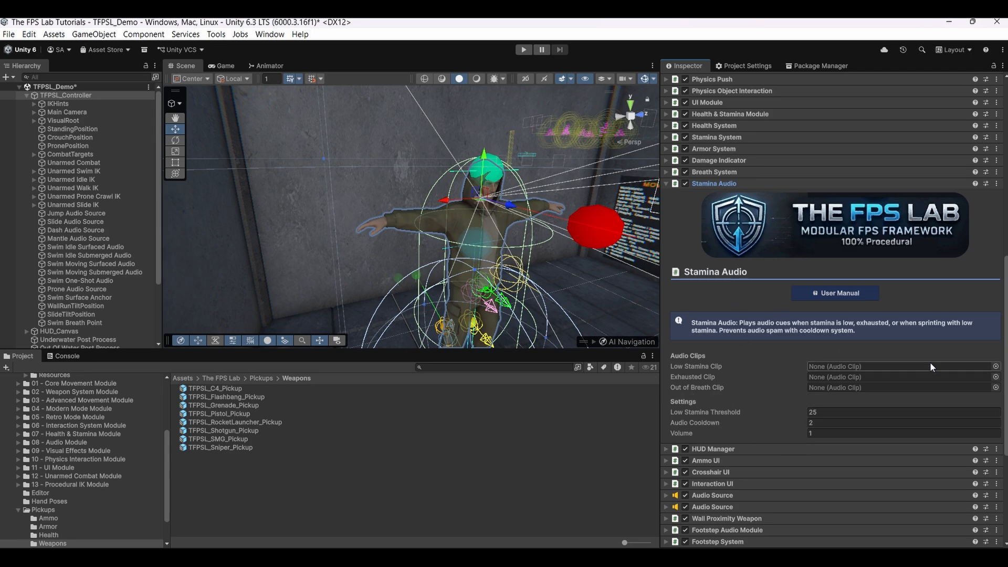
{"action": "left_click", "coordinate": [704, 185]}
Expand HUD Manager, review its debug option, locate its assigned HUD Canvas reference and collapse the component
{"action": "left_click", "coordinate": [706, 251]}
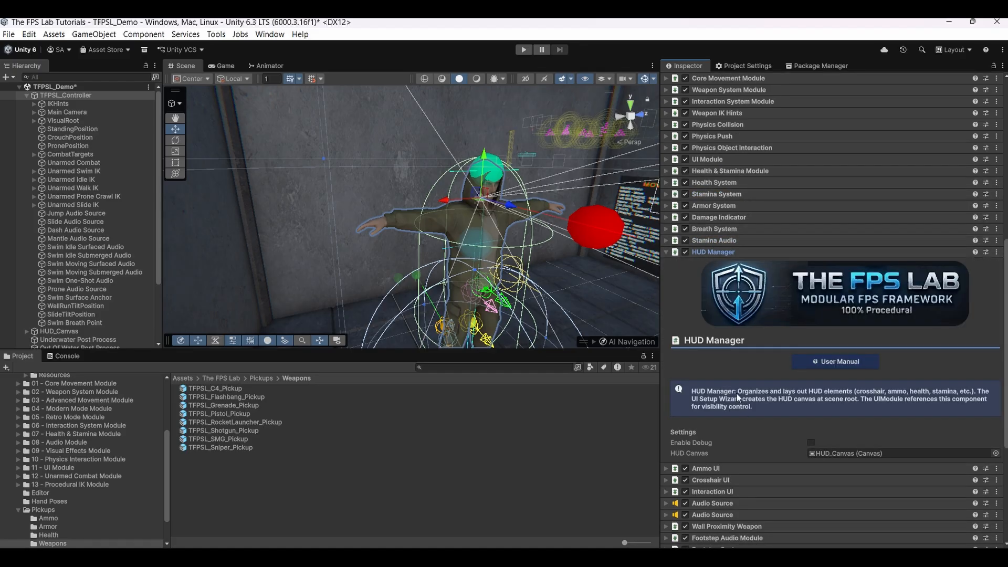
{"action": "scroll", "coordinate": [741, 435], "scroll_direction": "down", "scroll_amount": 1}
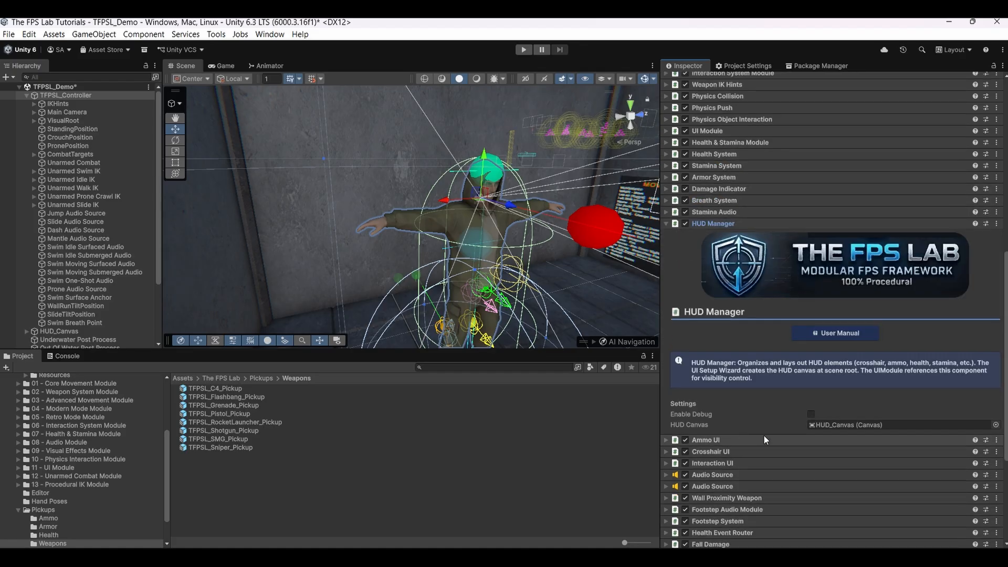
{"action": "left_click", "coordinate": [842, 424]}
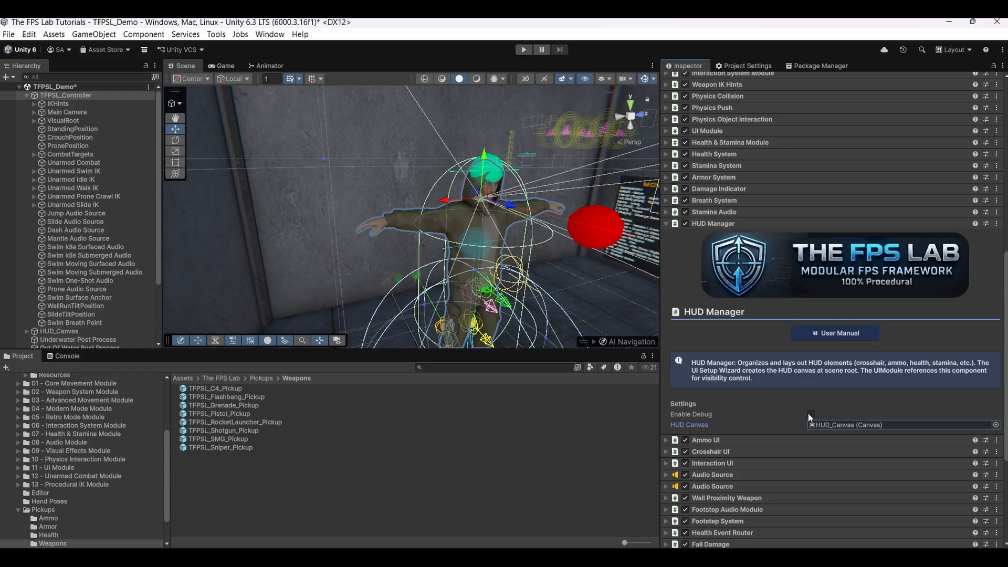
{"action": "left_click", "coordinate": [718, 225]}
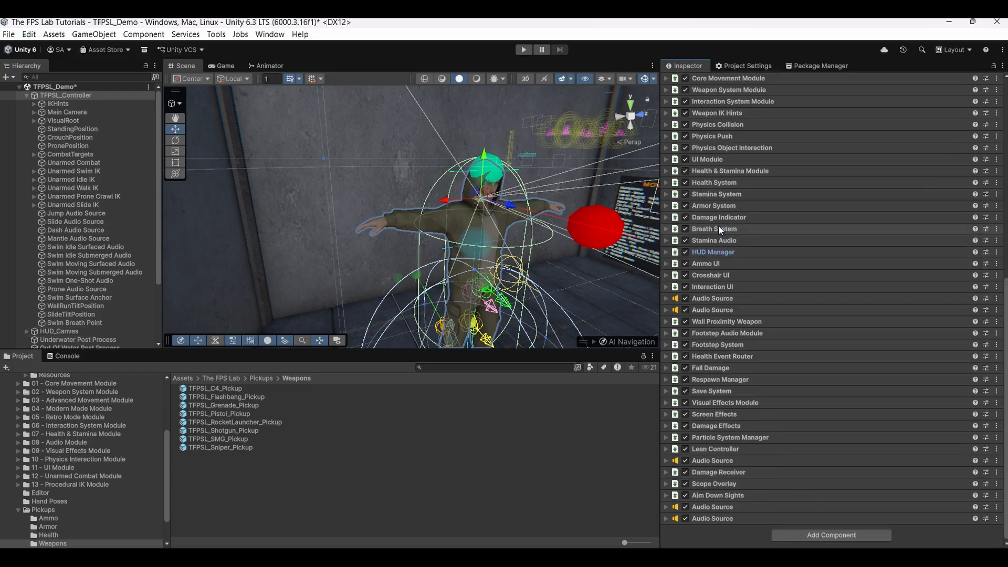
Expand Ammo UI, switch to the Game view to see the ammo counter, review the text and display settings, and collapse the component
{"action": "left_click", "coordinate": [704, 264]}
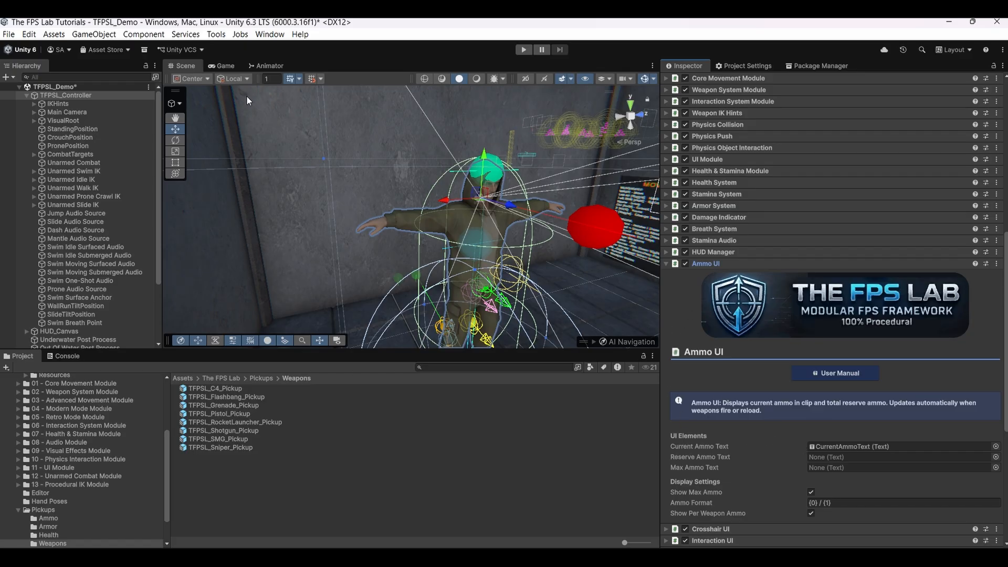
{"action": "left_click", "coordinate": [217, 66]}
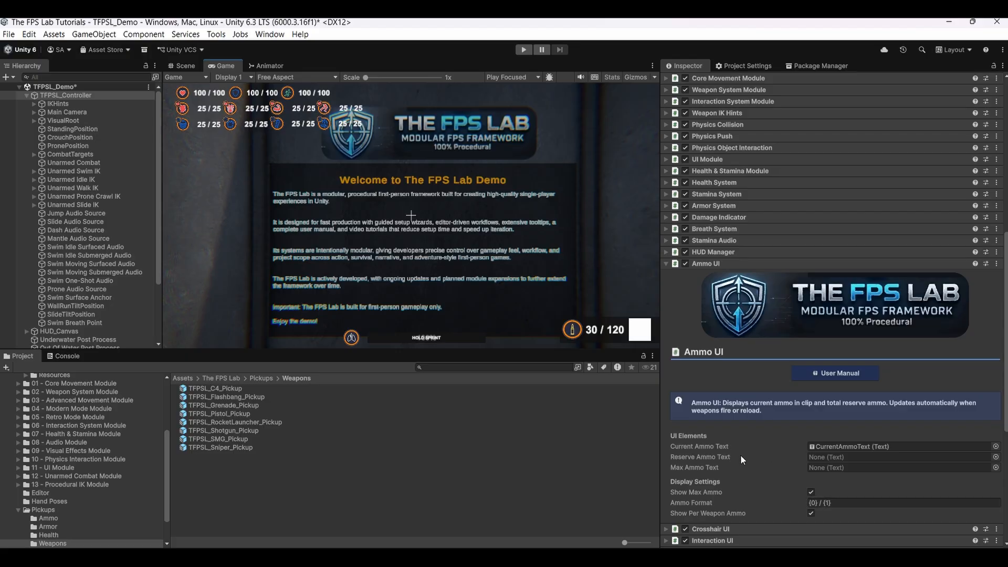
{"action": "scroll", "coordinate": [737, 452], "scroll_direction": "down", "scroll_amount": 3}
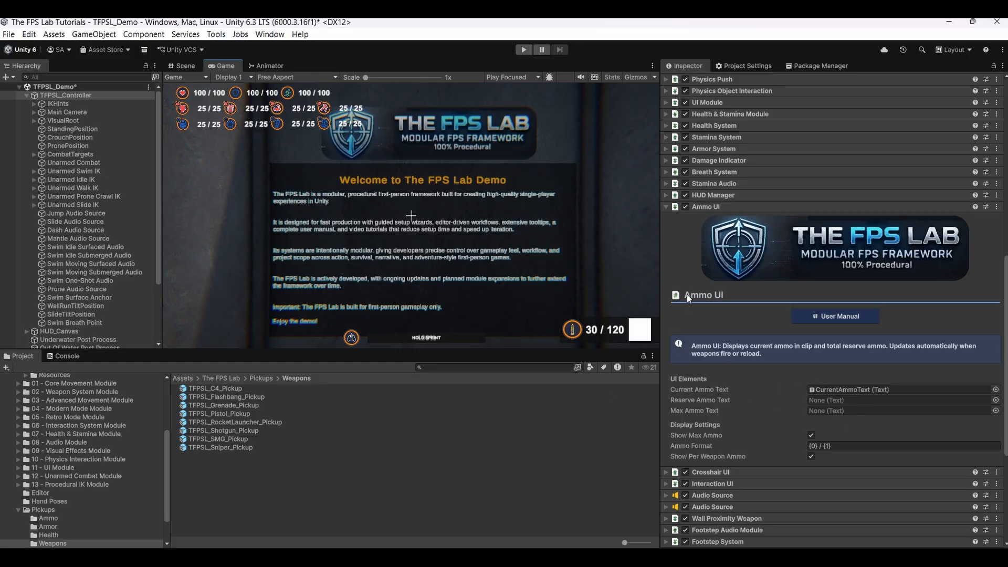
{"action": "left_click", "coordinate": [701, 207]}
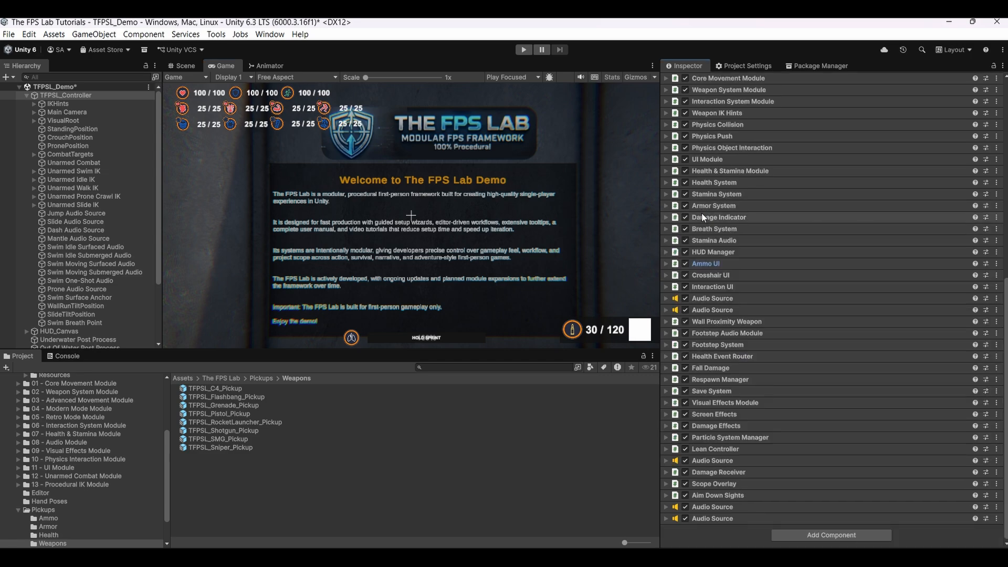
Expand Crosshair UI and review its crosshair image, custom default sprite and Red Dot Instead Of Cross option
{"action": "left_click", "coordinate": [706, 274]}
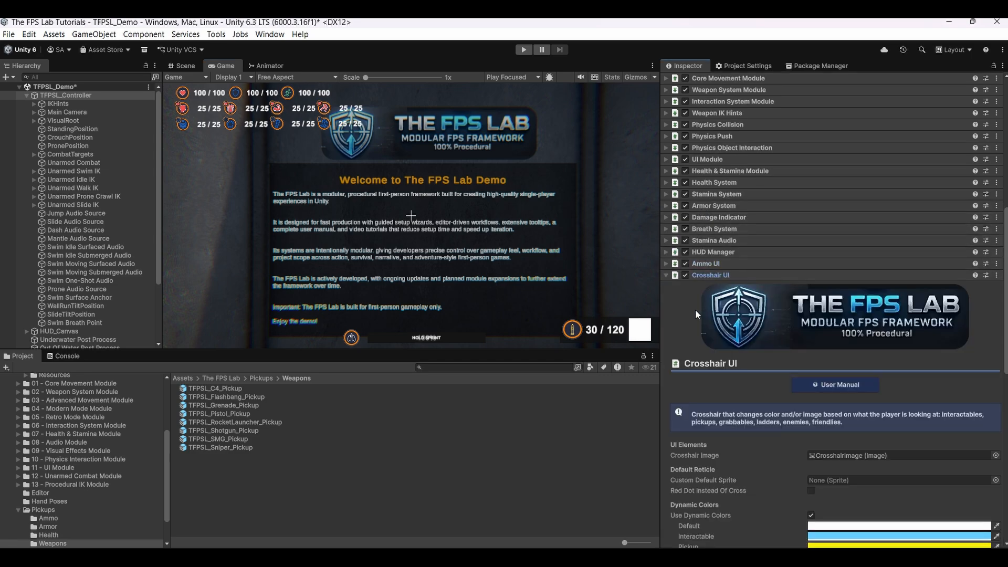
{"action": "scroll", "coordinate": [748, 377], "scroll_direction": "down", "scroll_amount": 3}
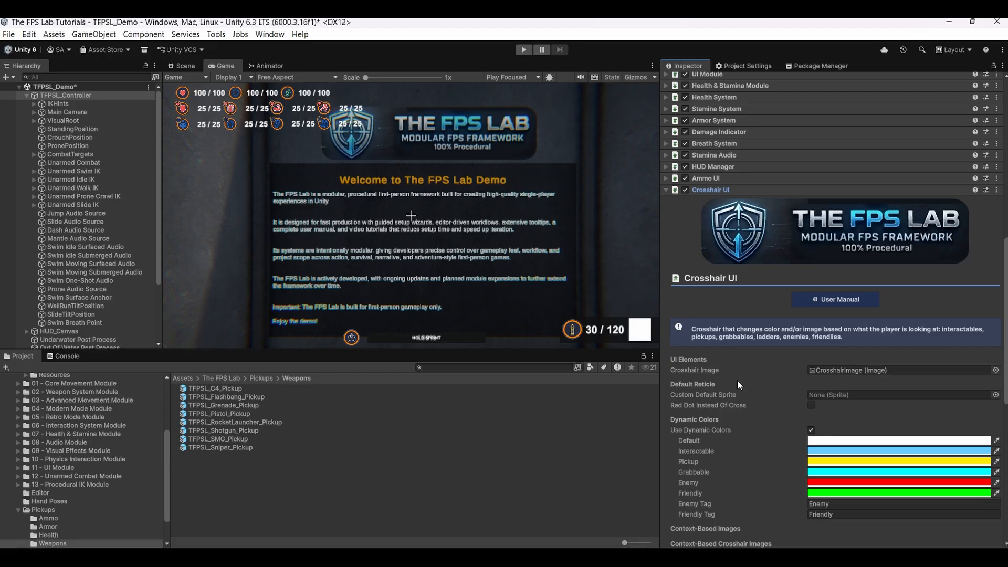
{"action": "mouse_move", "coordinate": [698, 408]}
{"action": "mouse_move", "coordinate": [791, 409]}
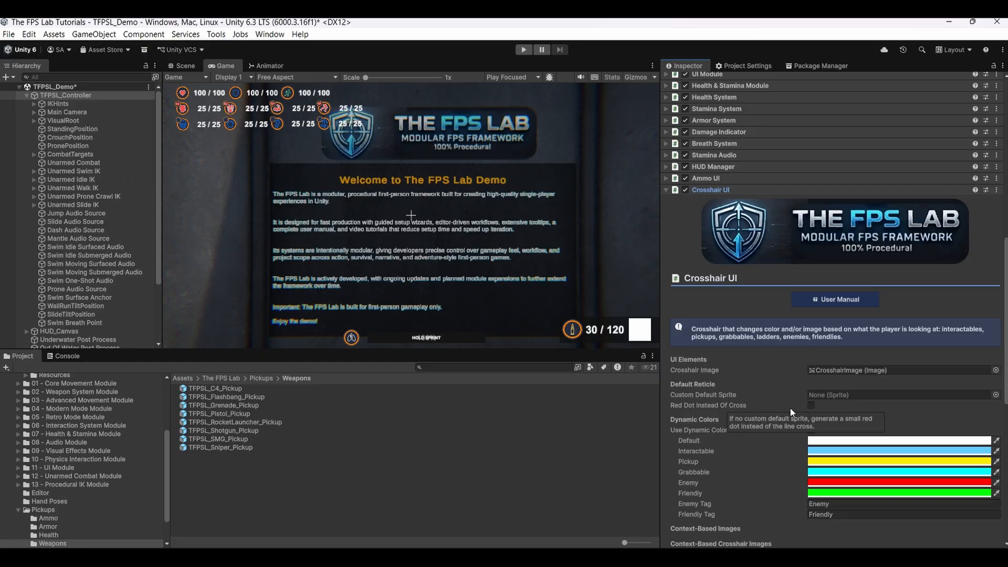
{"action": "left_click", "coordinate": [811, 405]}
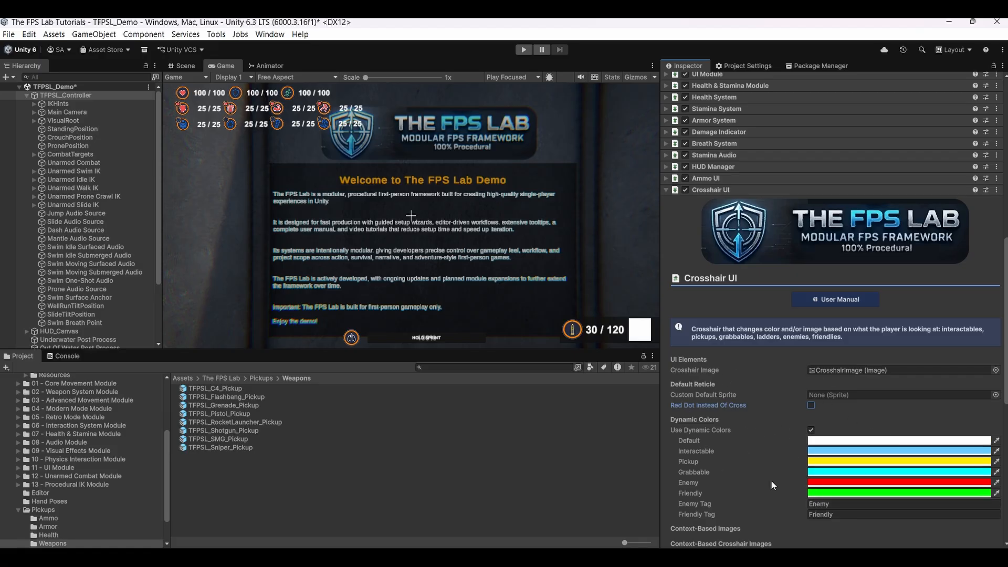
Review the Crosshair UI's dynamic colors, enemy and friendly tags, context-based images and spread settings, and collapse the component
{"action": "scroll", "coordinate": [727, 449], "scroll_direction": "down", "scroll_amount": 3}
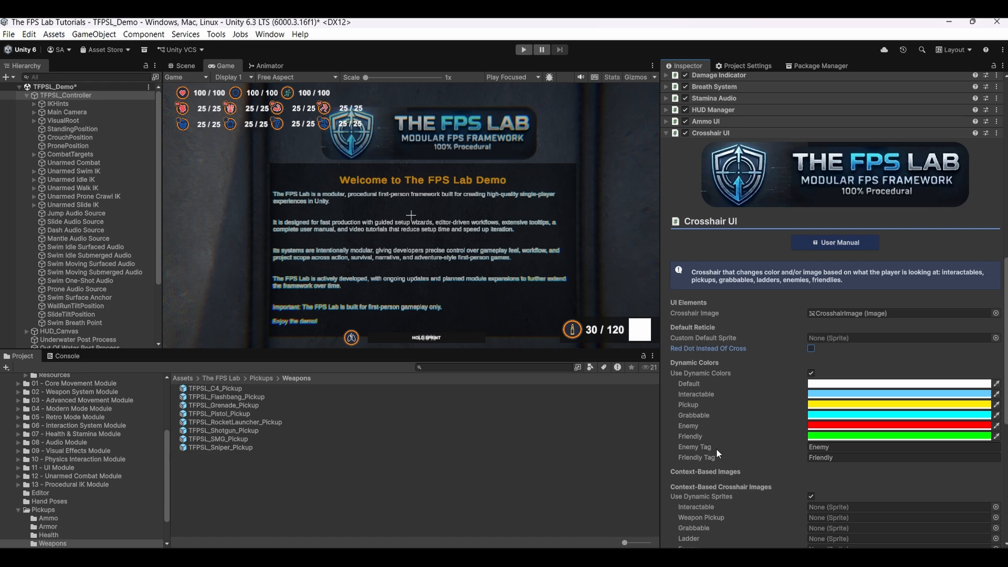
{"action": "scroll", "coordinate": [716, 449], "scroll_direction": "down", "scroll_amount": 7}
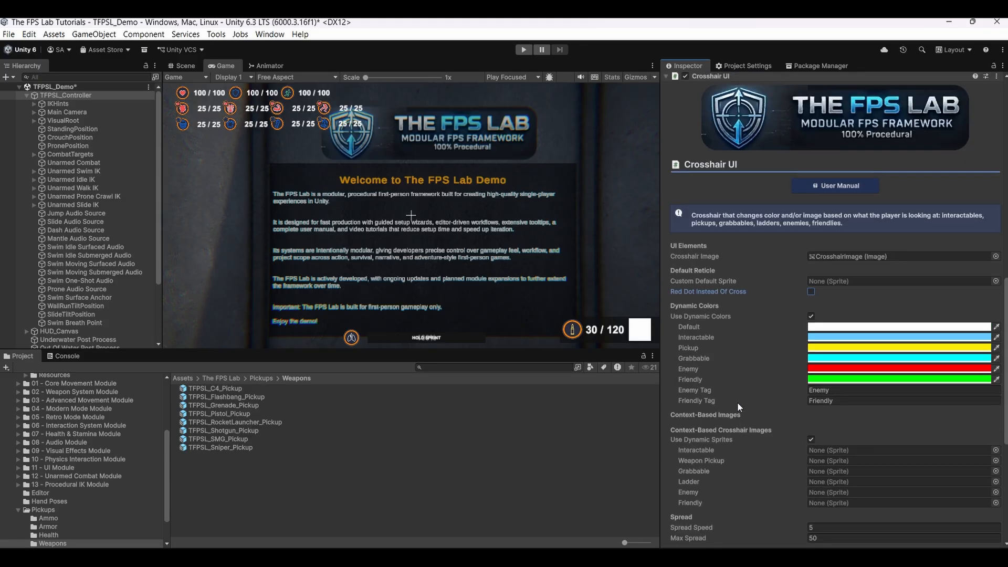
{"action": "scroll", "coordinate": [737, 401], "scroll_direction": "up", "scroll_amount": 2}
{"action": "scroll", "coordinate": [736, 405], "scroll_direction": "down", "scroll_amount": 2}
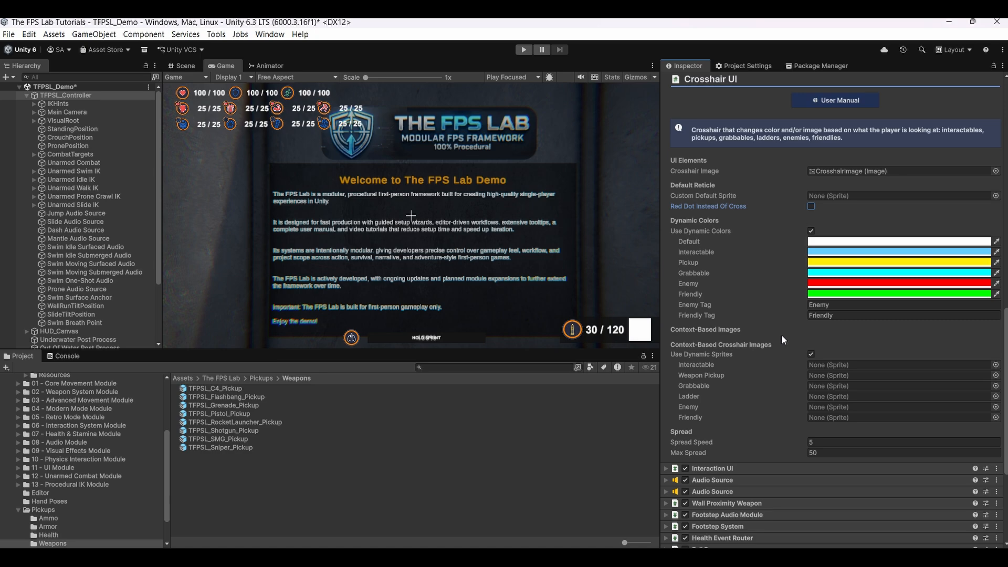
{"action": "scroll", "coordinate": [779, 335], "scroll_direction": "up", "scroll_amount": 8}
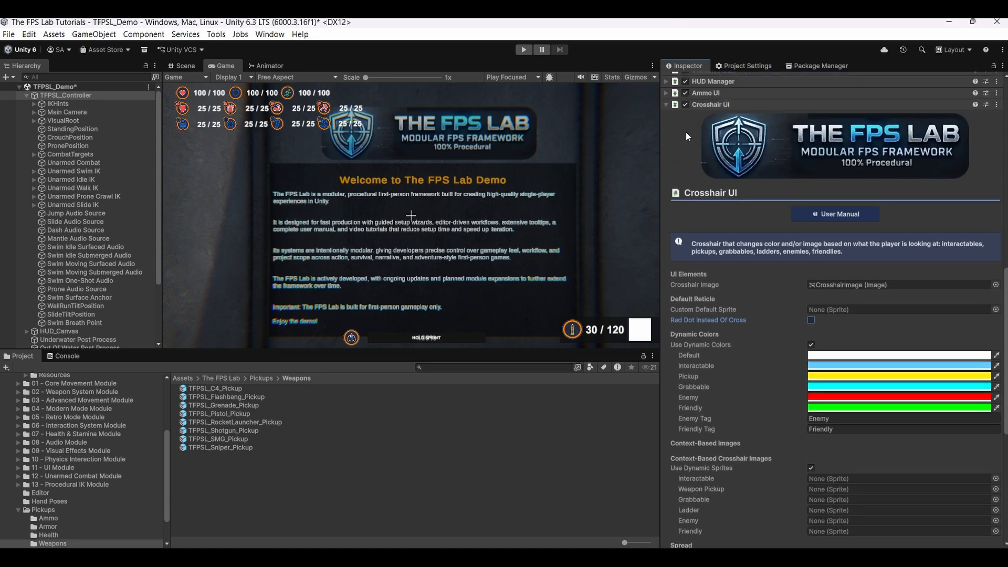
{"action": "left_click", "coordinate": [712, 104]}
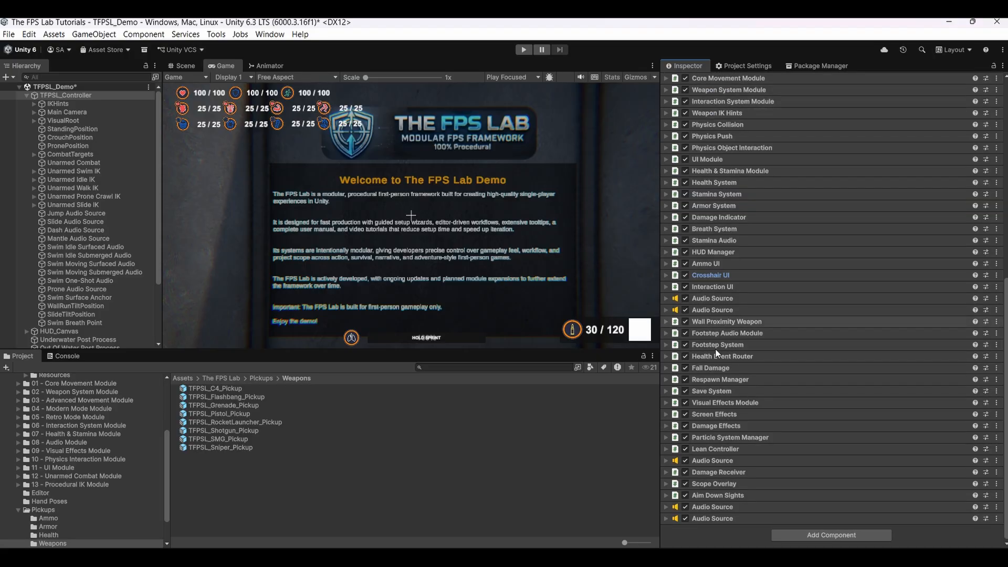
Expand Interaction UI, review its prompt text, prompt root, key override, format and delay settings, and collapse the component
{"action": "left_click", "coordinate": [716, 286]}
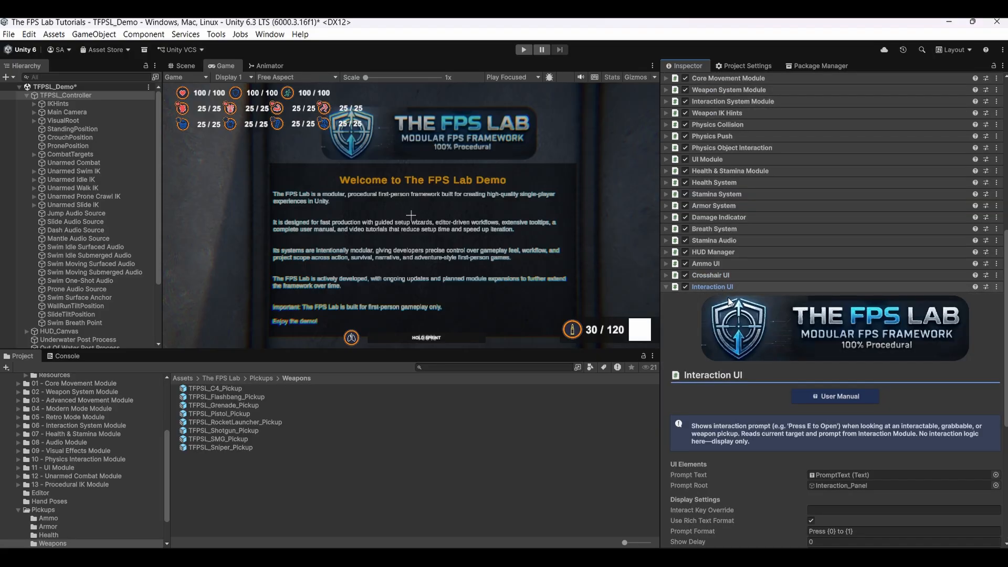
{"action": "scroll", "coordinate": [735, 307], "scroll_direction": "down", "scroll_amount": 3}
{"action": "scroll", "coordinate": [739, 313], "scroll_direction": "down", "scroll_amount": 1}
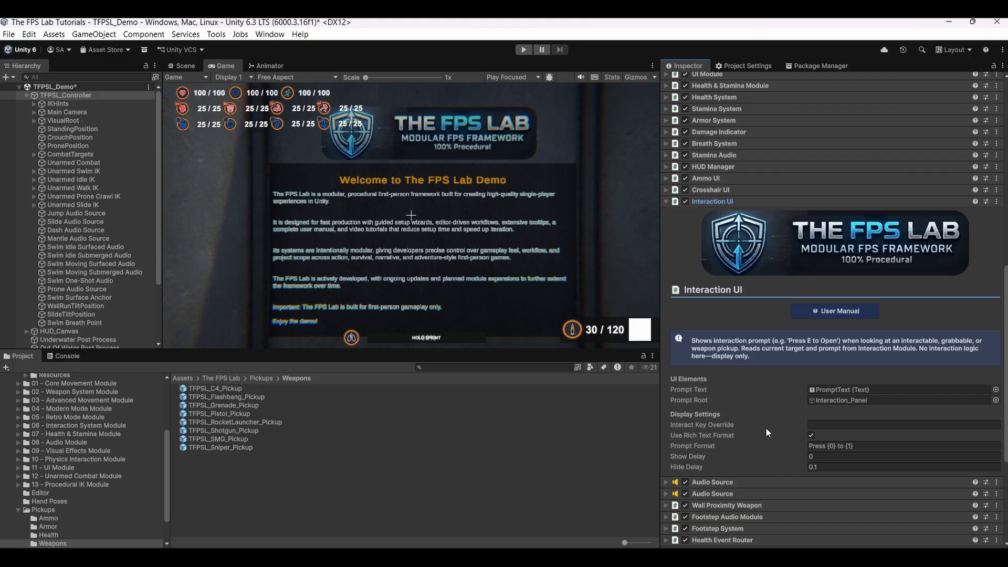
{"action": "left_click", "coordinate": [728, 201]}
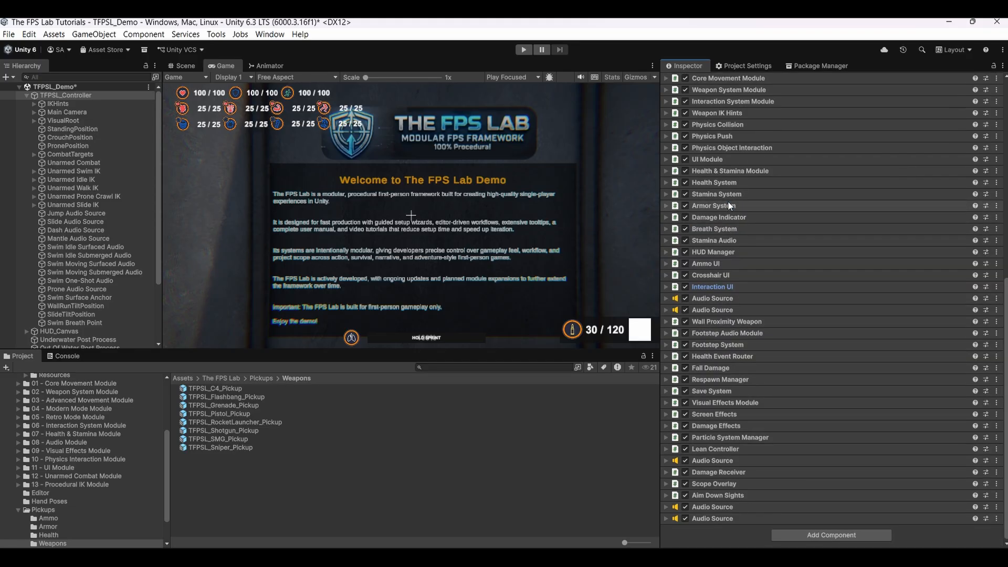
Expand Wall Proximity Weapon, review its enable option, detection distance, wall layer mask and blend speed, and collapse the component
{"action": "left_click", "coordinate": [711, 322]}
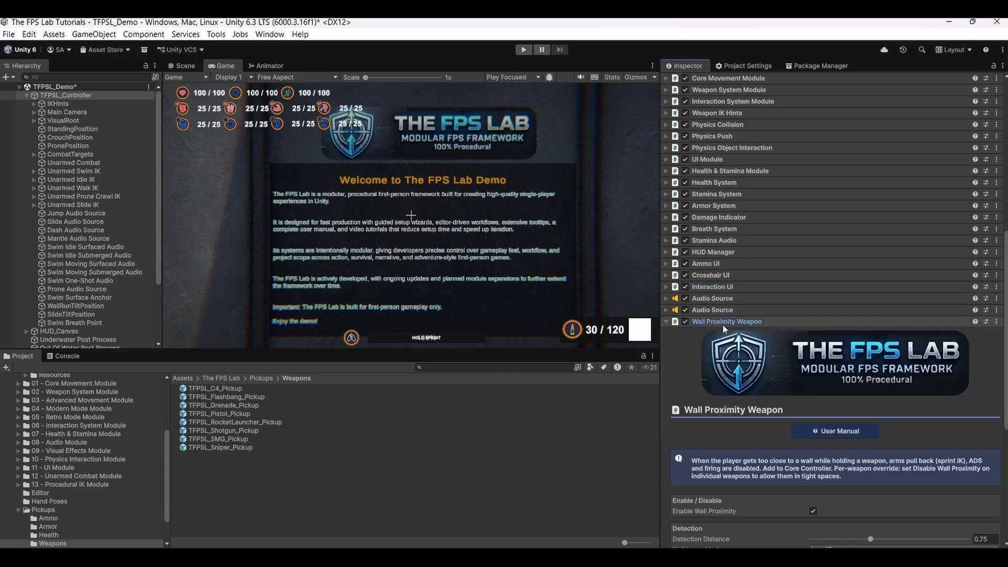
{"action": "scroll", "coordinate": [743, 366], "scroll_direction": "down", "scroll_amount": 5}
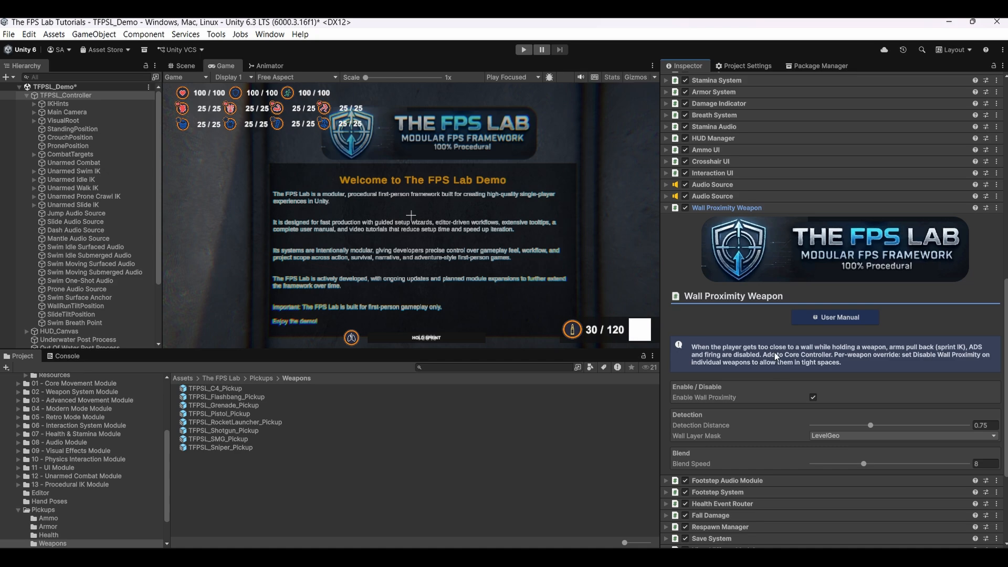
{"action": "left_click", "coordinate": [740, 208]}
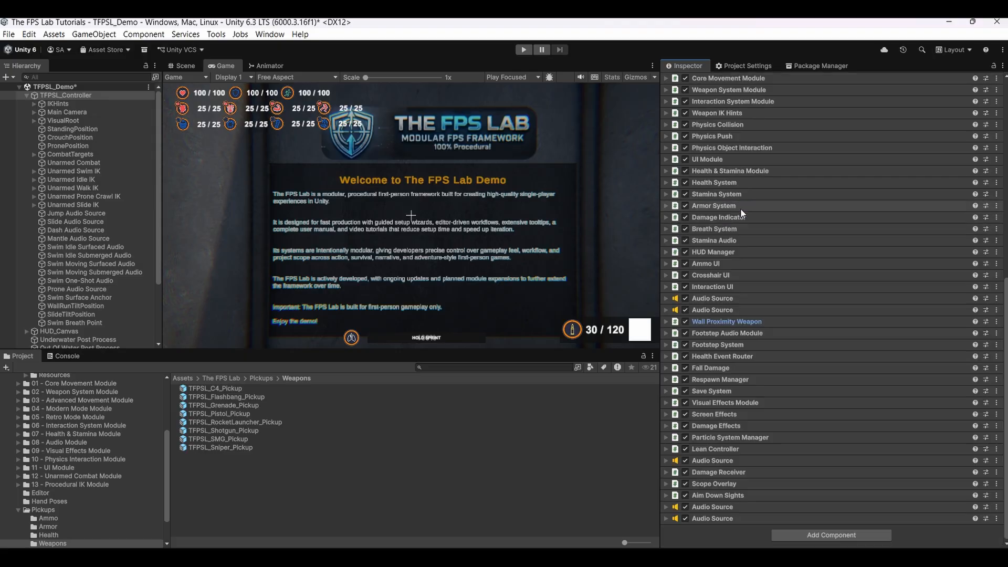
Expand Footstep Audio Module, review its module status and footstep system reference, and collapse the component
{"action": "left_click", "coordinate": [713, 333]}
{"action": "scroll", "coordinate": [735, 298], "scroll_direction": "down", "scroll_amount": 4}
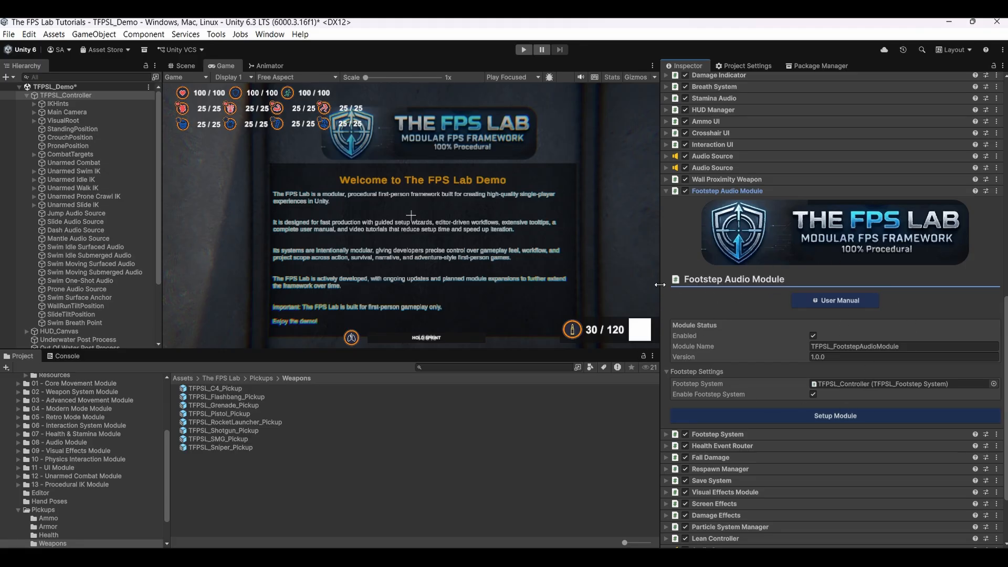
{"action": "left_click", "coordinate": [716, 190]}
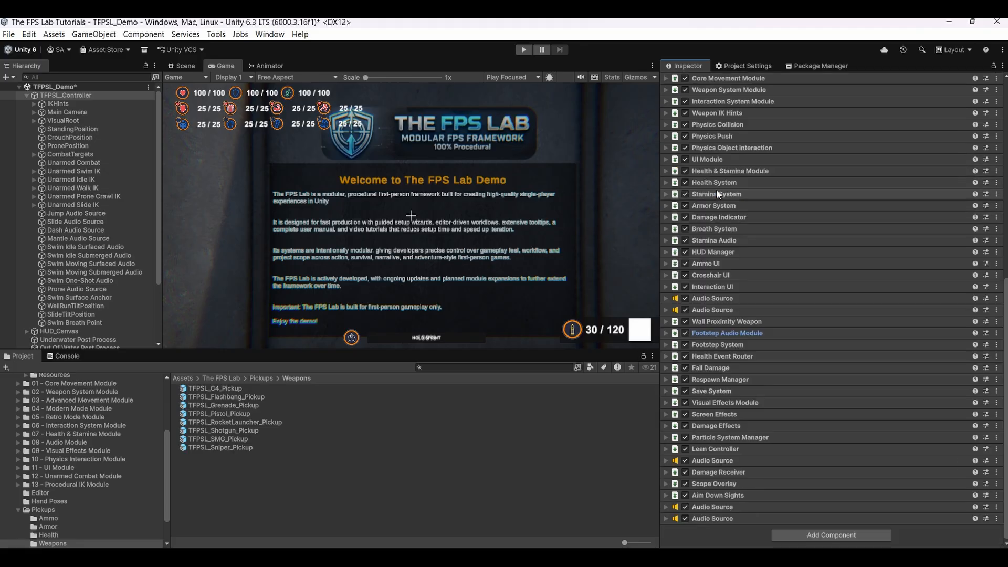
Expand Footstep System, inspect the walk and run footstep clip lists, review the step interval and audio settings, and collapse the component
{"action": "left_click", "coordinate": [707, 344]}
{"action": "scroll", "coordinate": [758, 309], "scroll_direction": "down", "scroll_amount": 2}
{"action": "scroll", "coordinate": [759, 309], "scroll_direction": "down", "scroll_amount": 3}
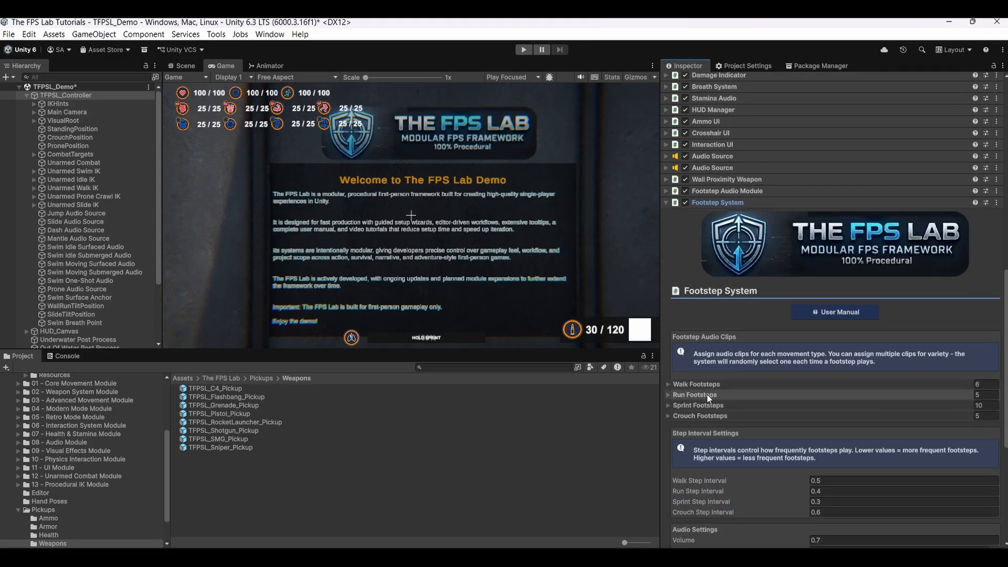
{"action": "left_click", "coordinate": [667, 384]}
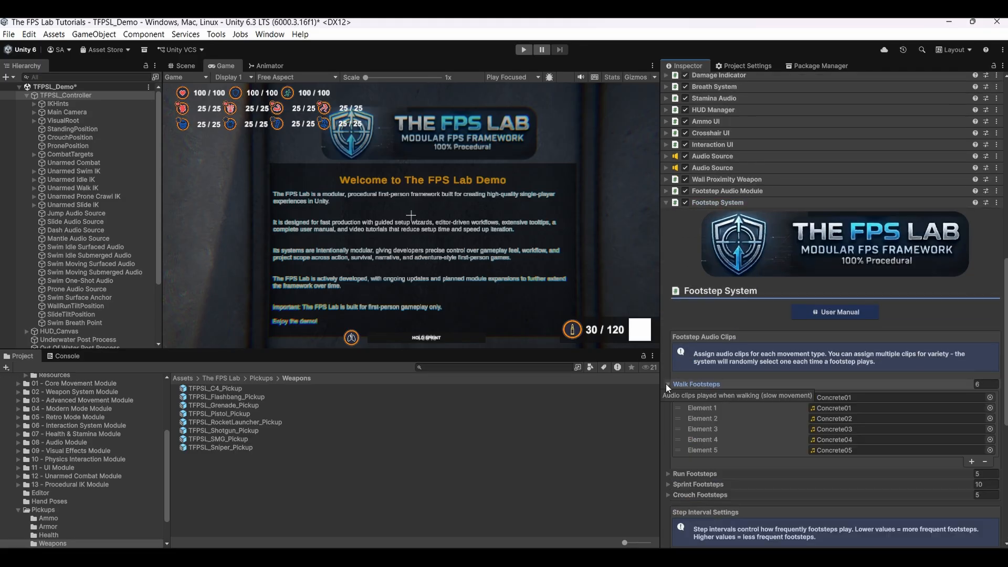
{"action": "left_click", "coordinate": [667, 384]}
{"action": "left_click", "coordinate": [667, 395]}
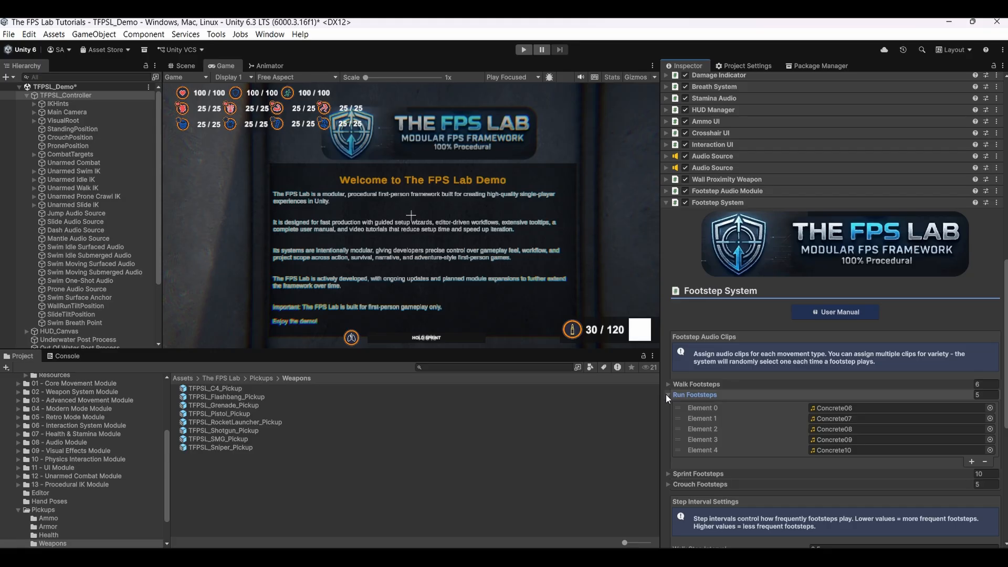
{"action": "left_click", "coordinate": [666, 395]}
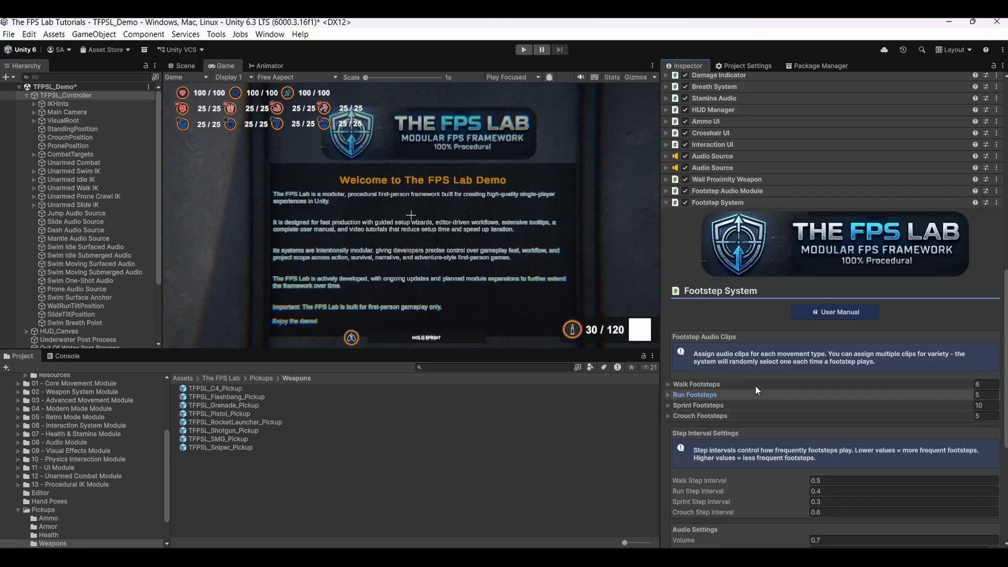
{"action": "scroll", "coordinate": [750, 389], "scroll_direction": "down", "scroll_amount": 3}
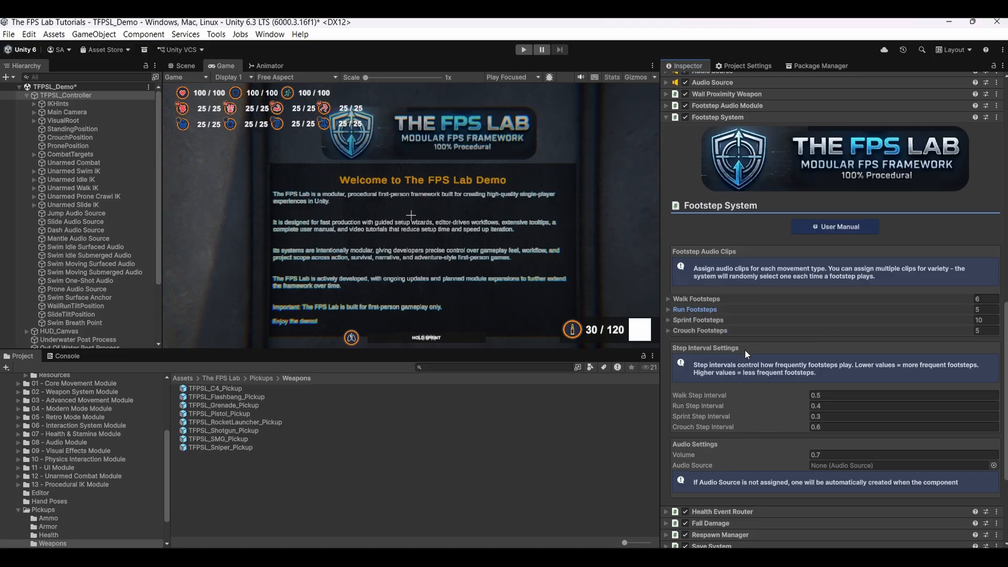
{"action": "scroll", "coordinate": [729, 232], "scroll_direction": "up", "scroll_amount": 2}
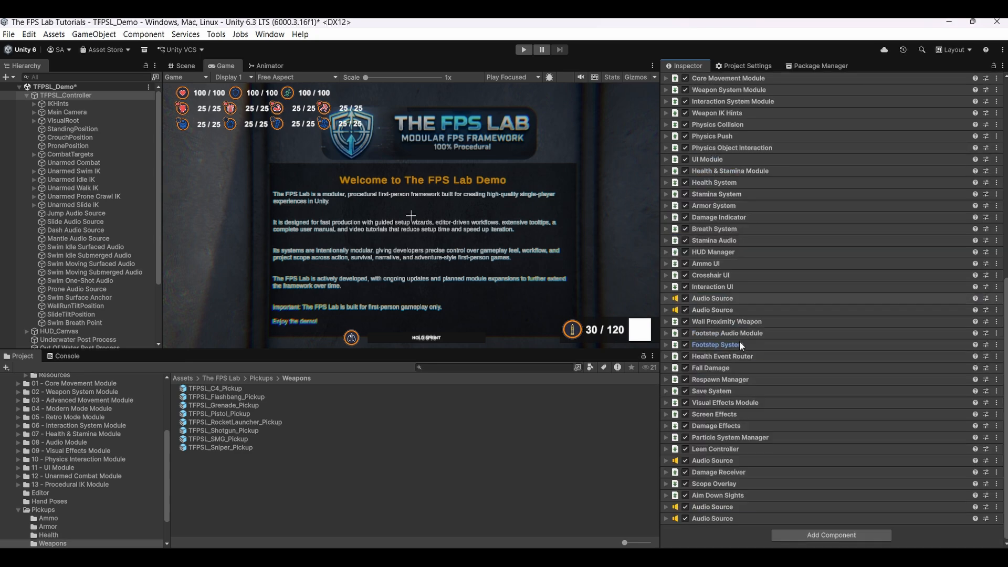
Expand Health Event Router, review its health system reference, thresholds list and limb events, and collapse the component
{"action": "left_click", "coordinate": [727, 355]}
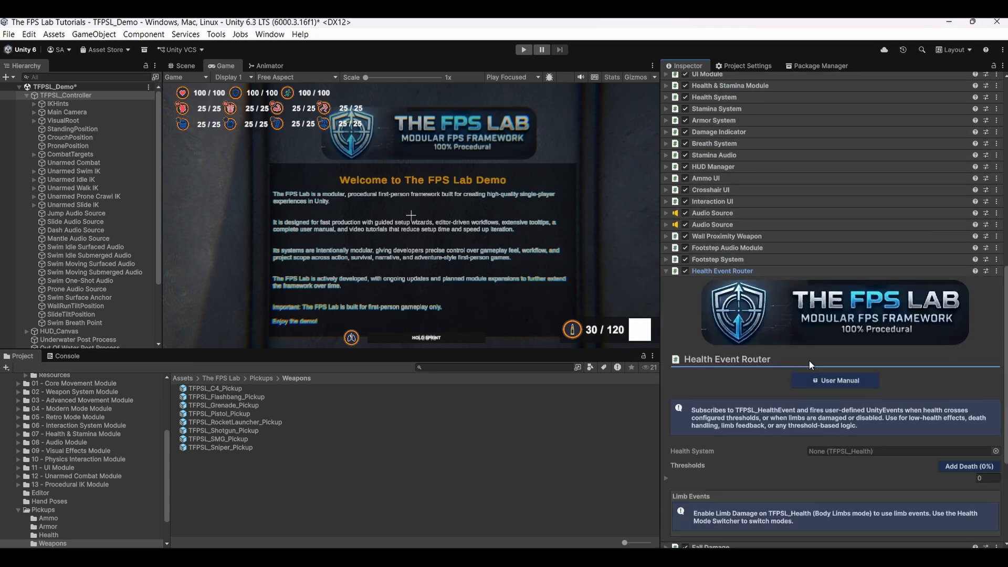
{"action": "scroll", "coordinate": [808, 361], "scroll_direction": "down", "scroll_amount": 6}
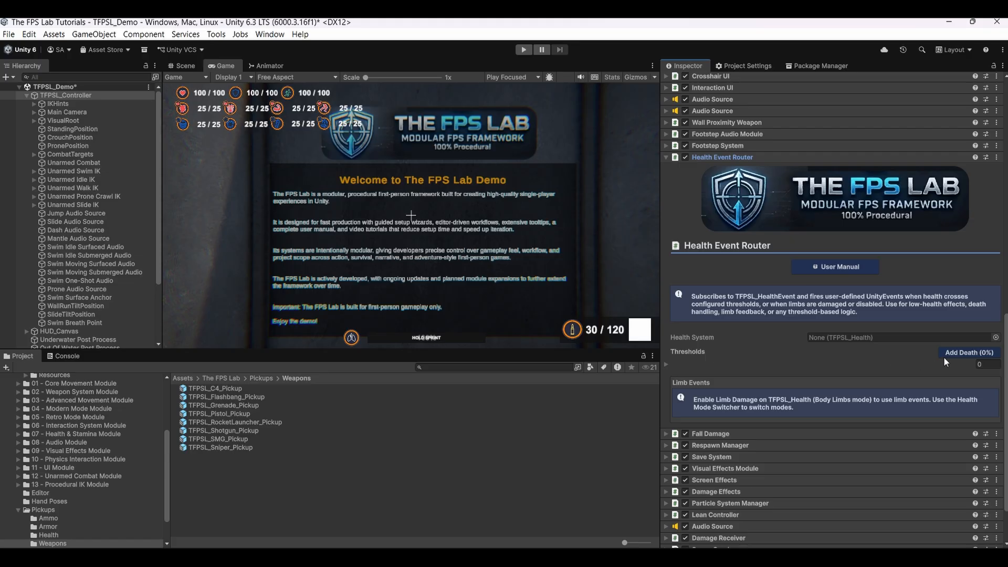
{"action": "left_click", "coordinate": [667, 363]}
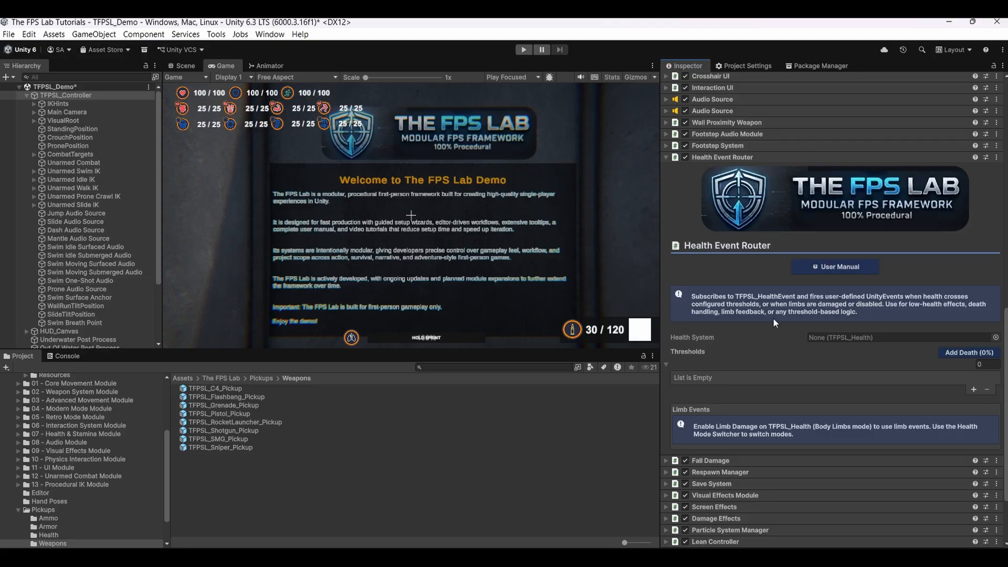
{"action": "left_click", "coordinate": [741, 158]}
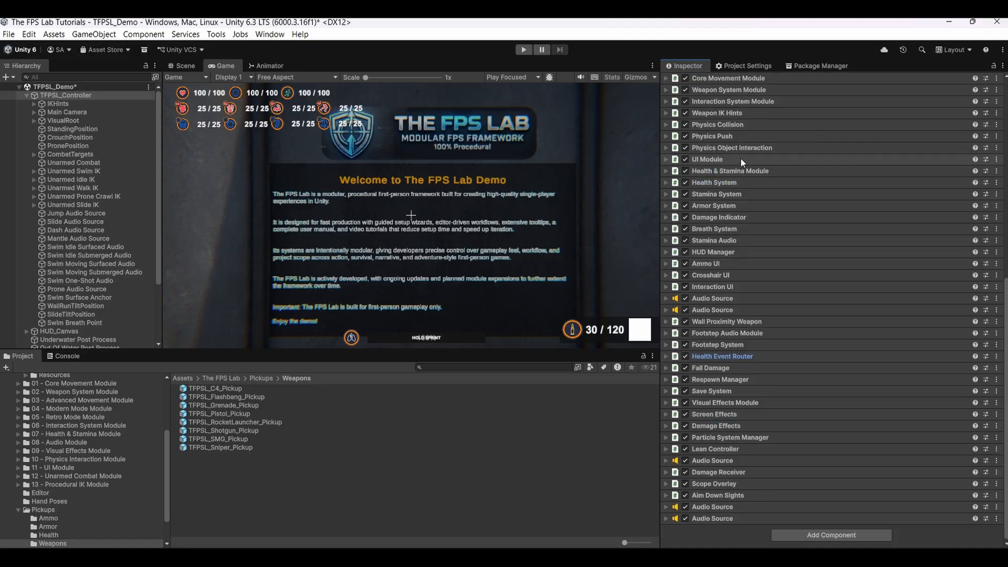
Expand Fall Damage and review its simple setup fields, health system reference, and submerged and armor options
{"action": "left_click", "coordinate": [716, 370]}
{"action": "scroll", "coordinate": [751, 326], "scroll_direction": "down", "scroll_amount": 6}
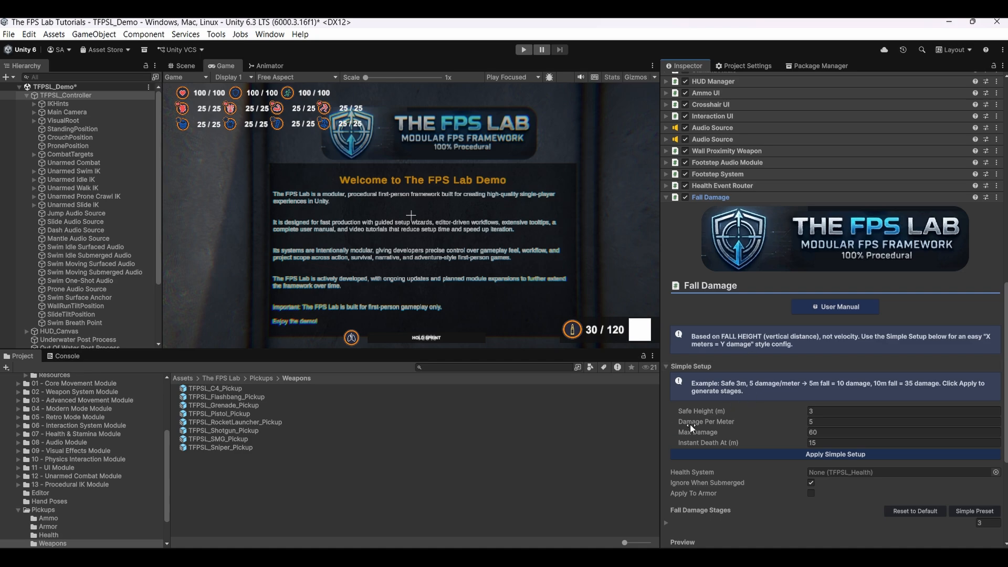
{"action": "mouse_move", "coordinate": [712, 421]}
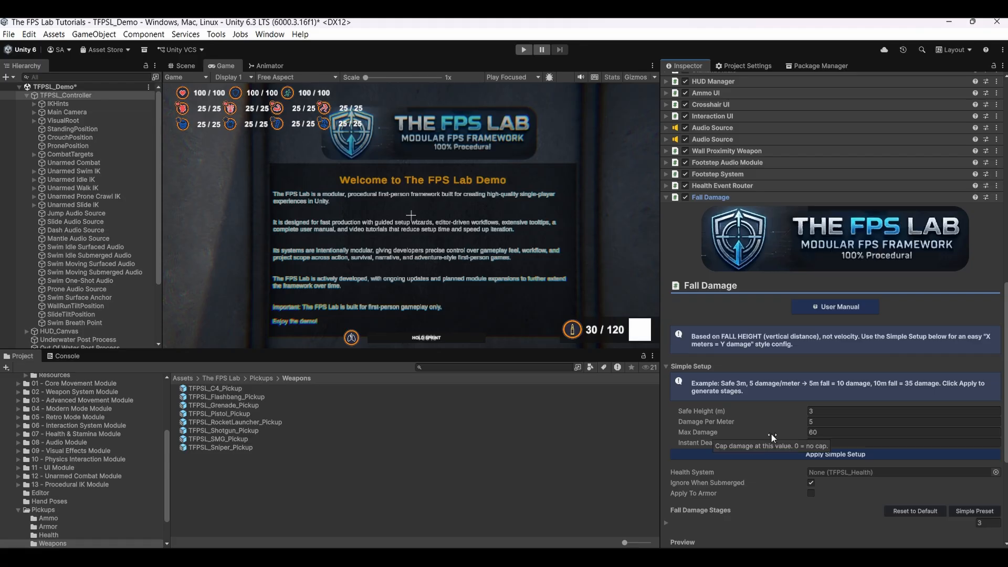
{"action": "scroll", "coordinate": [725, 422], "scroll_direction": "down", "scroll_amount": 2}
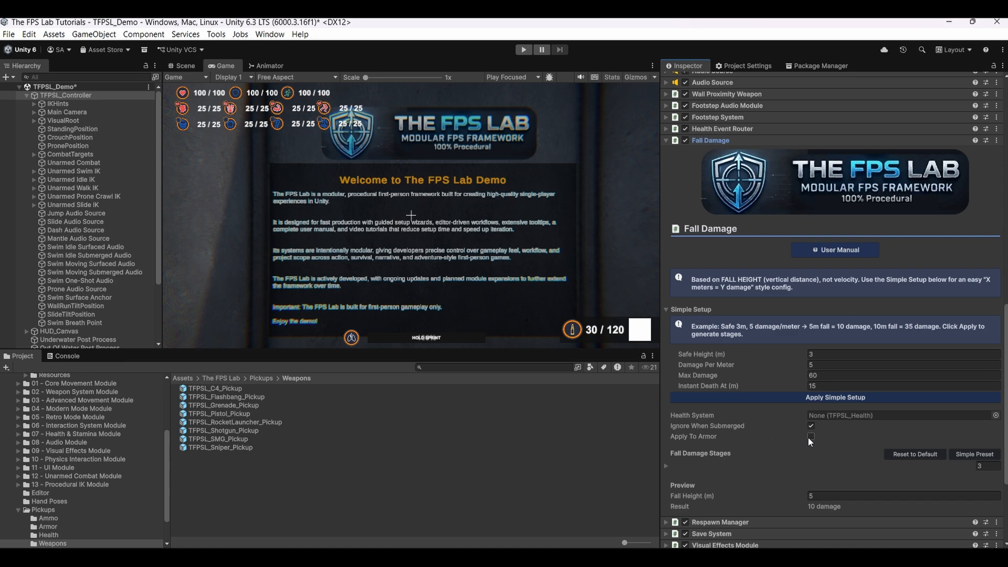
{"action": "scroll", "coordinate": [753, 402], "scroll_direction": "down", "scroll_amount": 2}
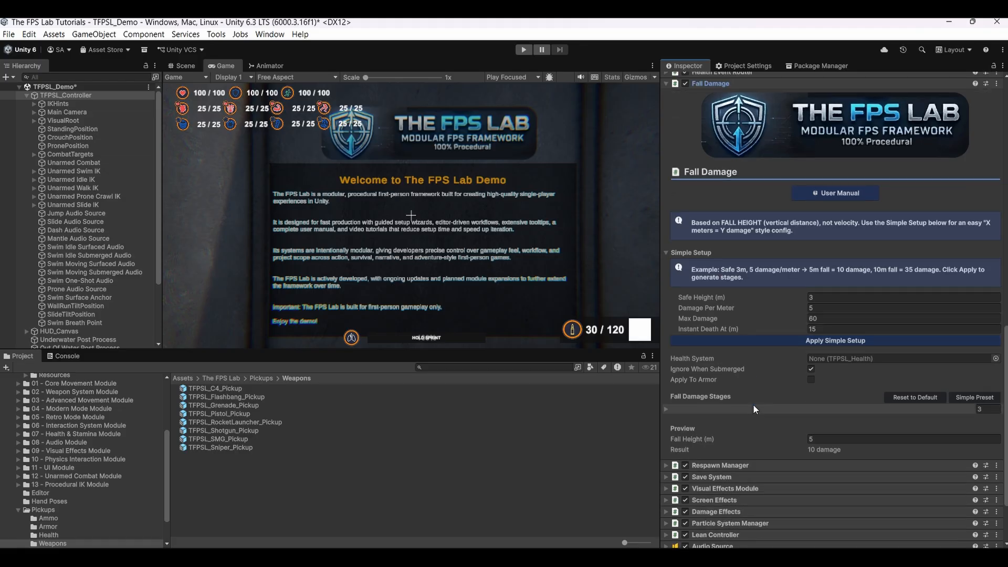
Inspect the height range, outcome and damage settings of Fall Damage stages Element 0, 1 and 2, and collapse the component
{"action": "left_click", "coordinate": [665, 408]}
{"action": "scroll", "coordinate": [706, 388], "scroll_direction": "down", "scroll_amount": 2}
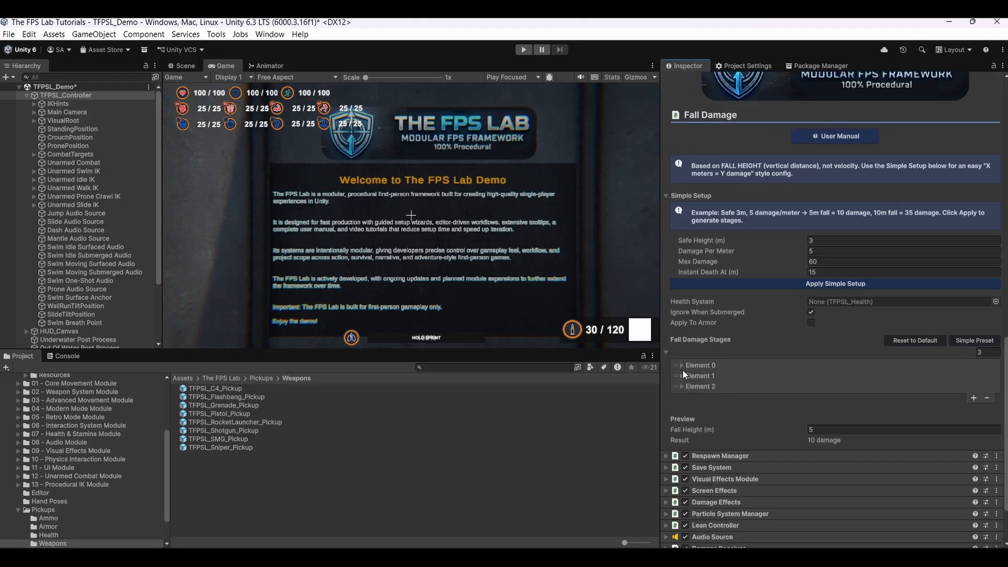
{"action": "left_click", "coordinate": [681, 365]}
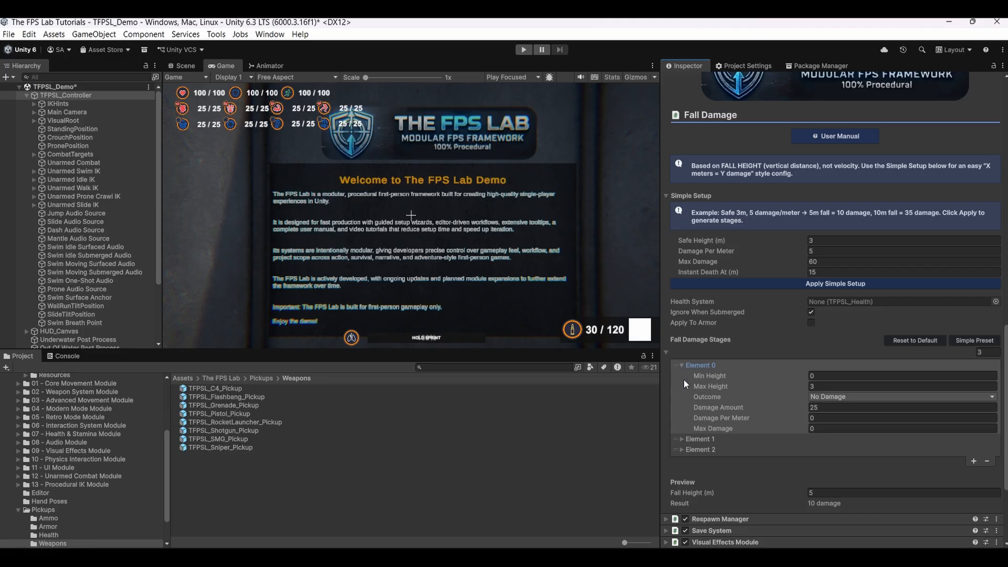
{"action": "scroll", "coordinate": [681, 414], "scroll_direction": "down", "scroll_amount": 2}
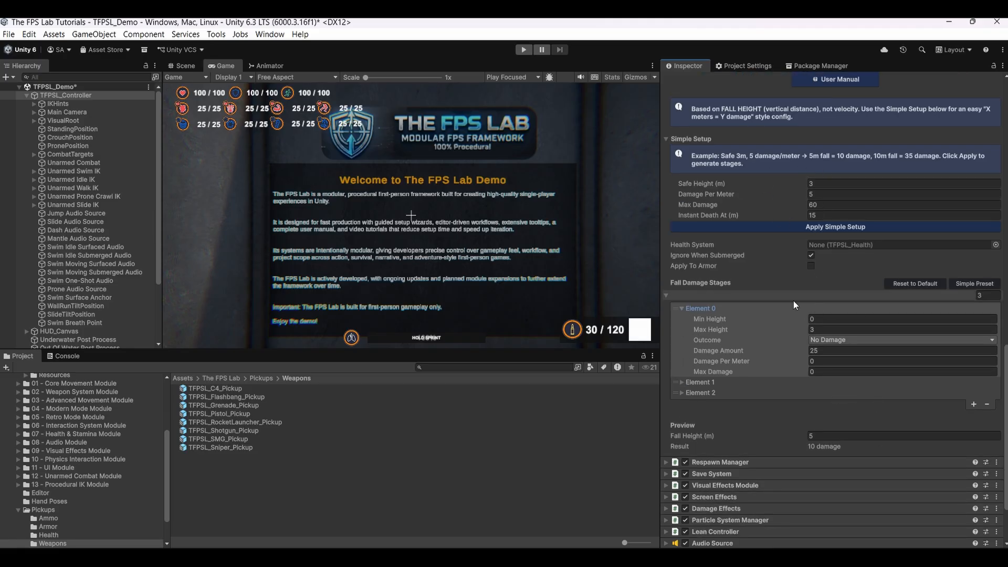
{"action": "left_click", "coordinate": [682, 383]}
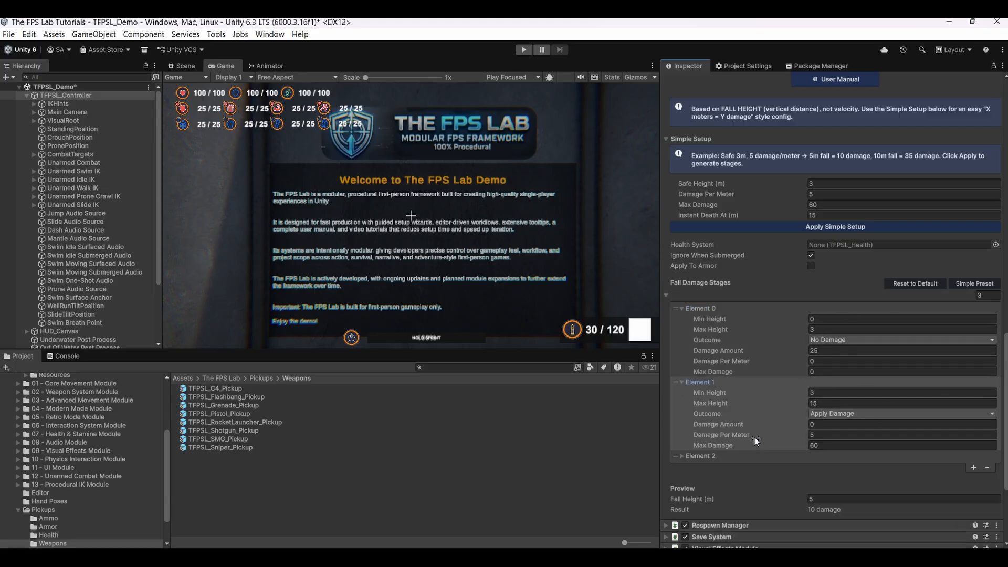
{"action": "left_click", "coordinate": [681, 456]}
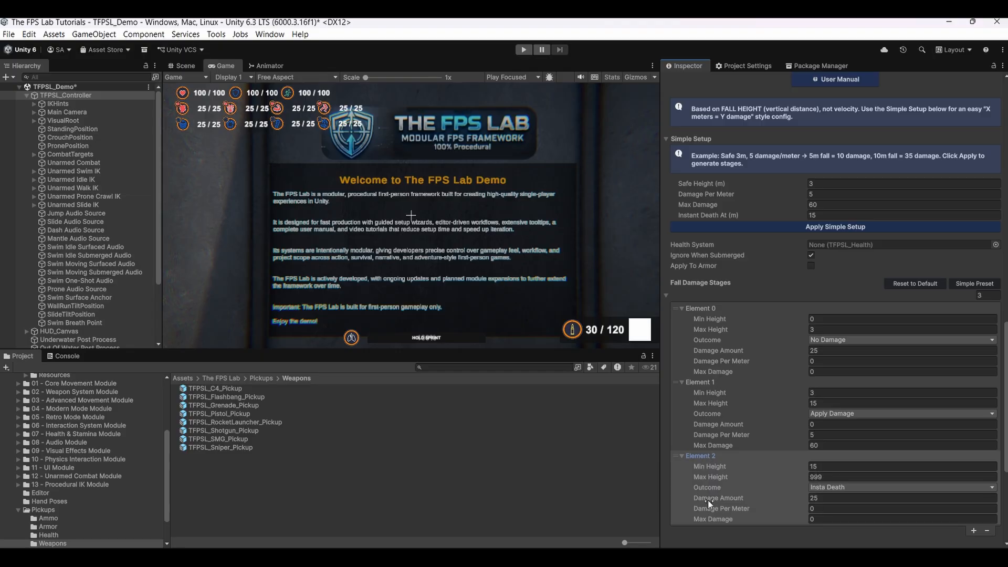
{"action": "scroll", "coordinate": [751, 460], "scroll_direction": "down", "scroll_amount": 2}
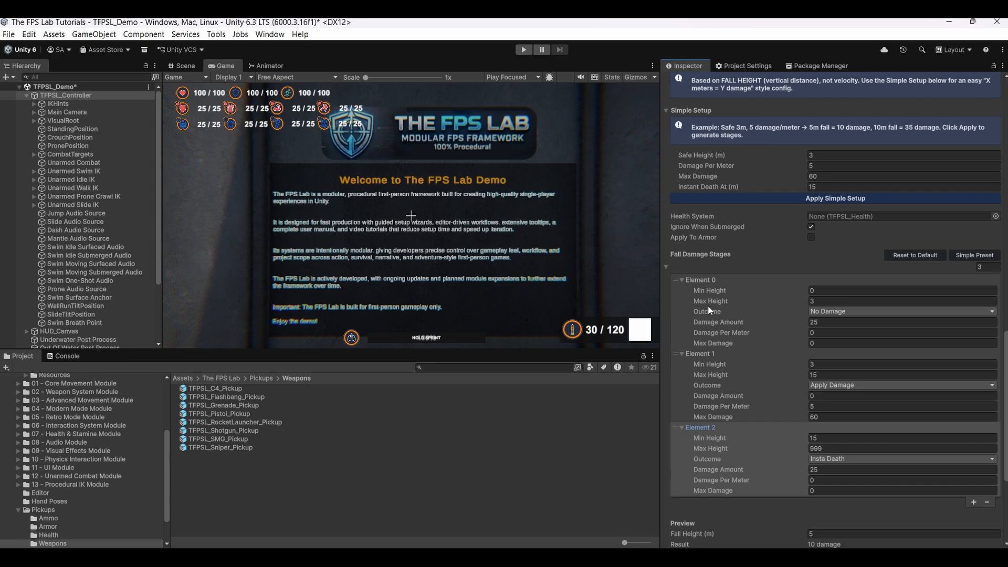
{"action": "left_click", "coordinate": [667, 267]}
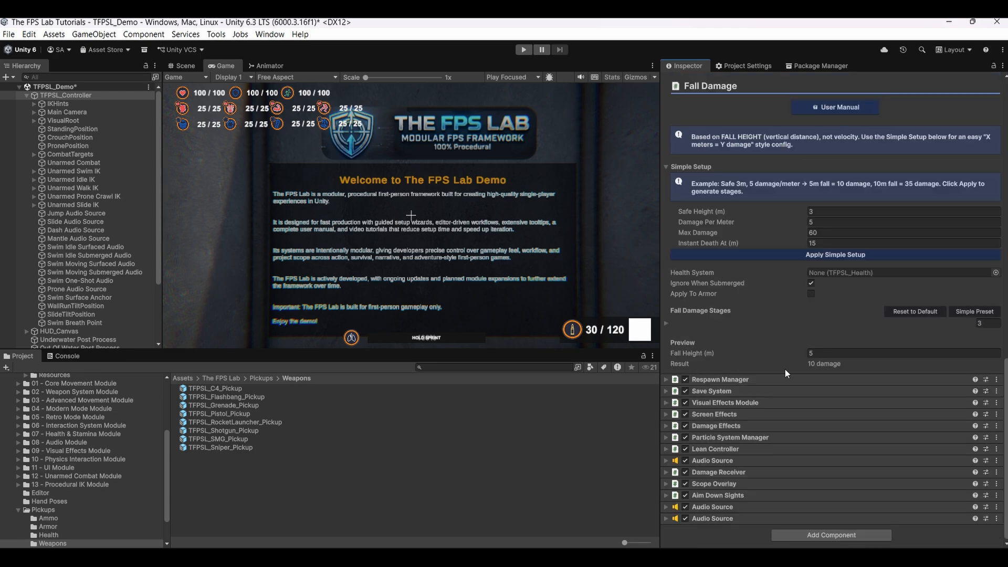
{"action": "scroll", "coordinate": [759, 314], "scroll_direction": "up", "scroll_amount": 5}
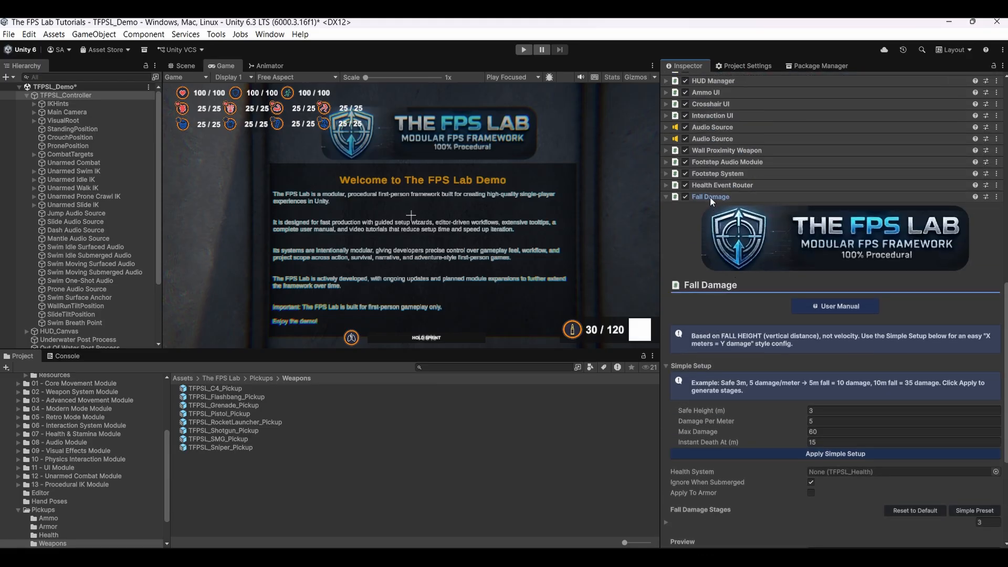
{"action": "left_click", "coordinate": [710, 197]}
Expand Respawn Manager, review its death screen, save system and minimum checkpoint health settings, and collapse the component
{"action": "left_click", "coordinate": [713, 379]}
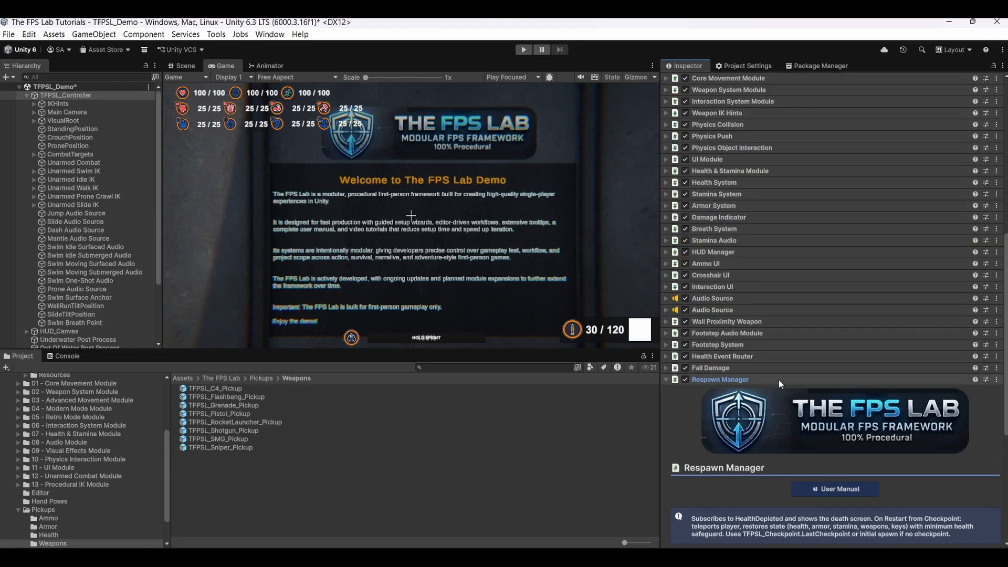
{"action": "scroll", "coordinate": [779, 379], "scroll_direction": "down", "scroll_amount": 4}
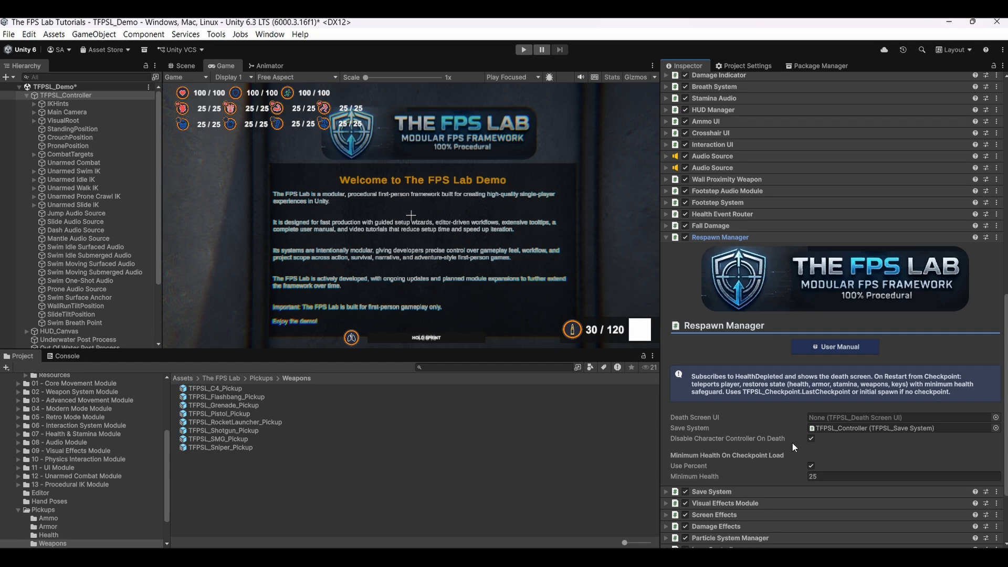
{"action": "mouse_move", "coordinate": [792, 439]}
{"action": "left_click", "coordinate": [738, 239]}
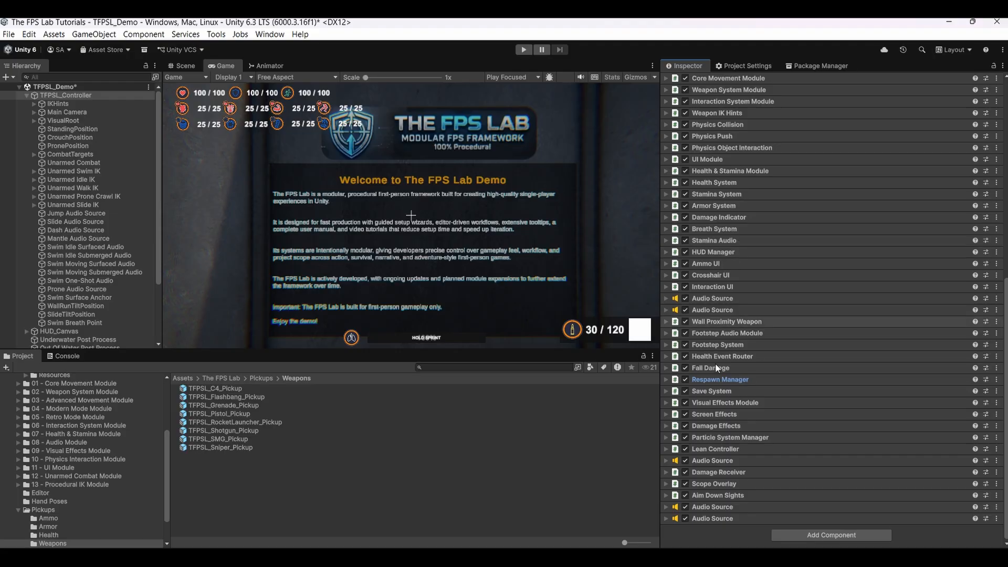
Expand Save System, try out a higher manual slot count, and undo the change
{"action": "left_click", "coordinate": [717, 390]}
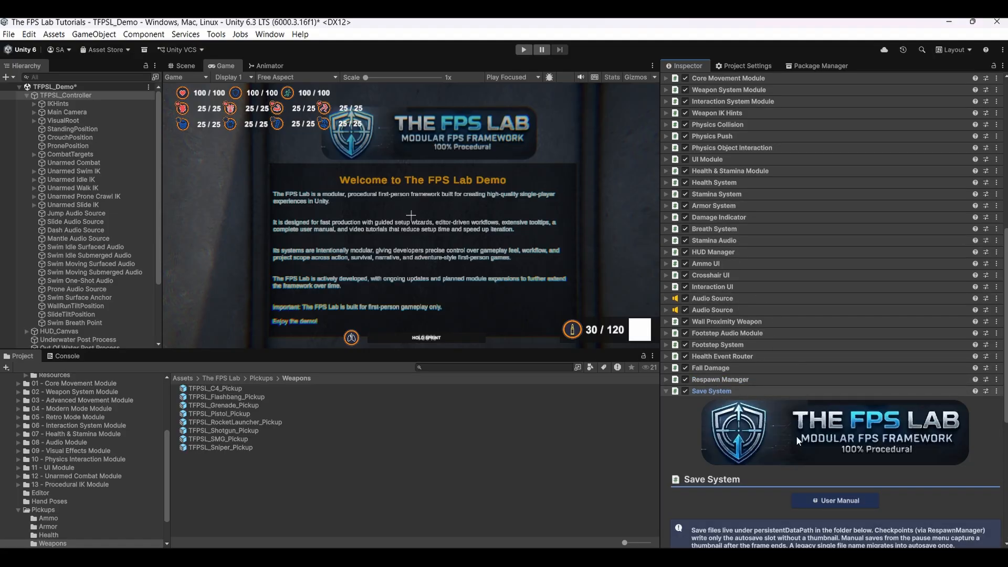
{"action": "scroll", "coordinate": [787, 443], "scroll_direction": "down", "scroll_amount": 10}
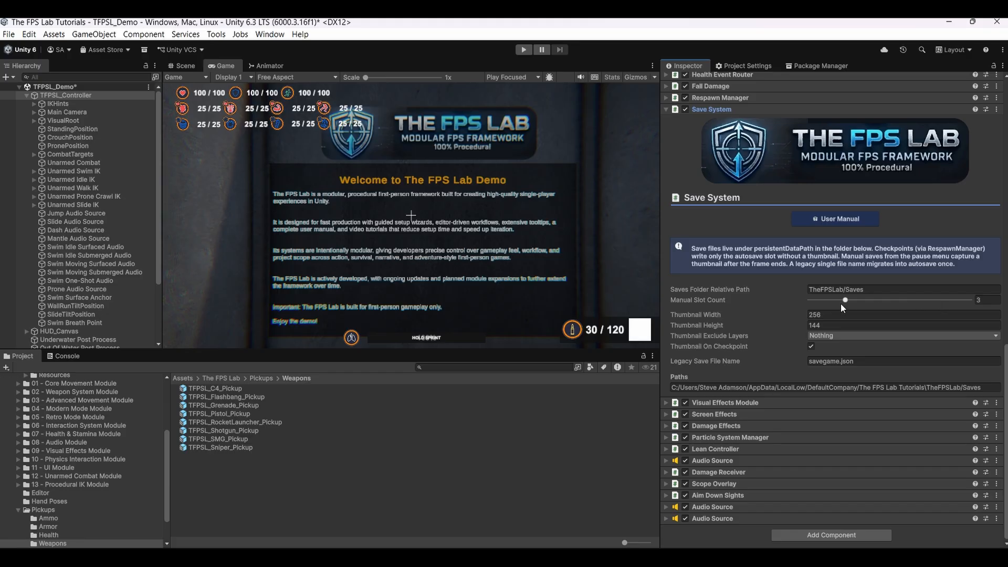
{"action": "left_click_drag", "start_coordinate": [845, 300], "coordinate": [969, 300]}
{"action": "key", "text": "ctrl+z"}
Review the layer options for Thumbnail Exclude Layers and the remaining Save System settings, and collapse the component
{"action": "mouse_move", "coordinate": [705, 335]}
{"action": "left_click", "coordinate": [833, 336]}
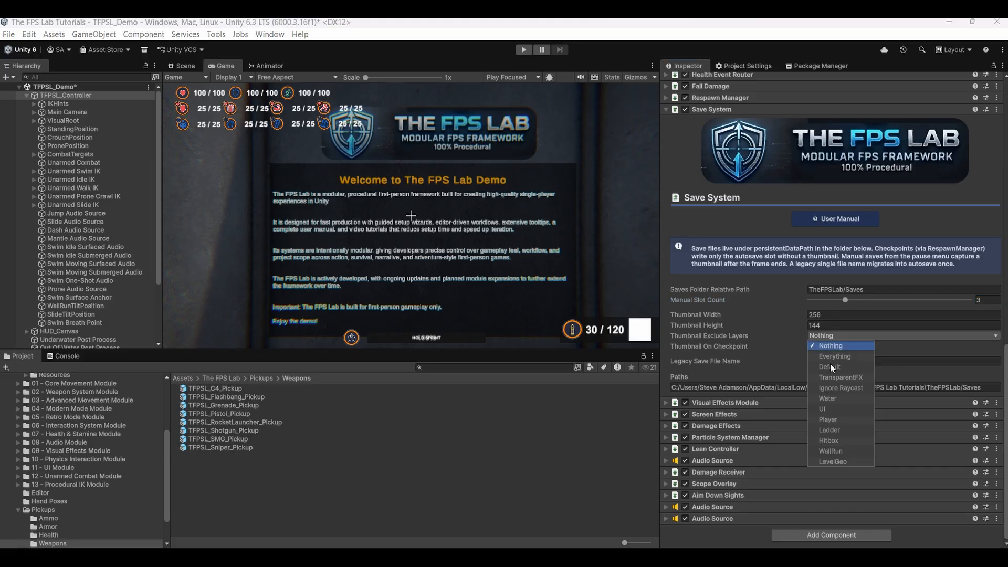
{"action": "left_click", "coordinate": [747, 324]}
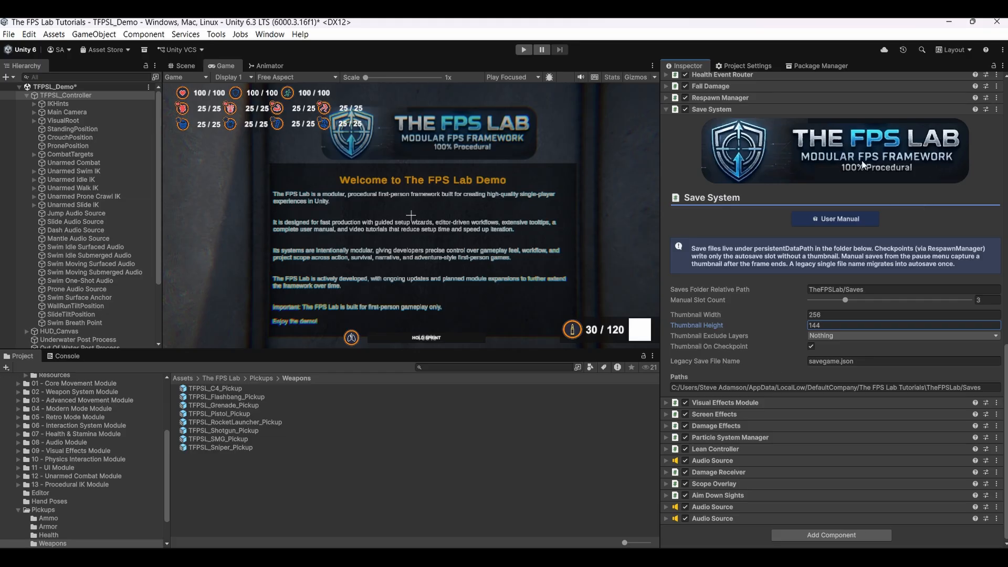
{"action": "left_click", "coordinate": [734, 111]}
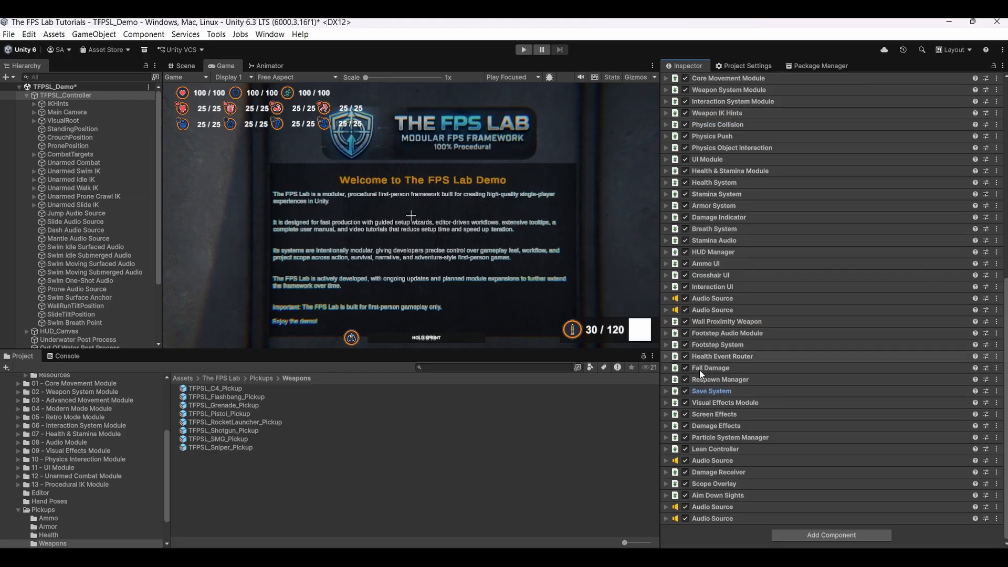
Expand Visual Effects Module, review its module status and its screen, damage and particle references, and collapse the component
{"action": "left_click", "coordinate": [707, 403]}
{"action": "scroll", "coordinate": [706, 395], "scroll_direction": "down", "scroll_amount": 10}
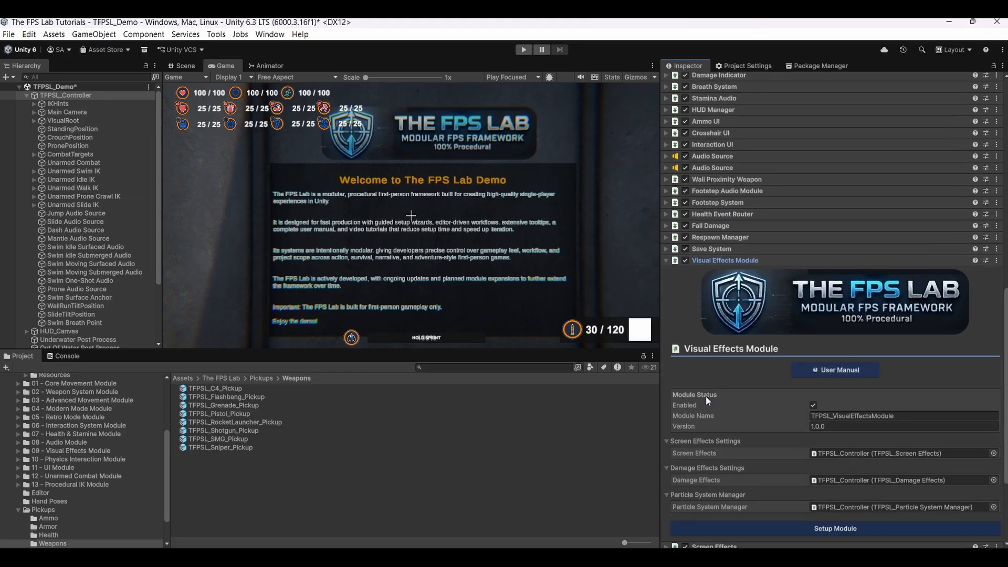
{"action": "scroll", "coordinate": [705, 396], "scroll_direction": "down", "scroll_amount": 1}
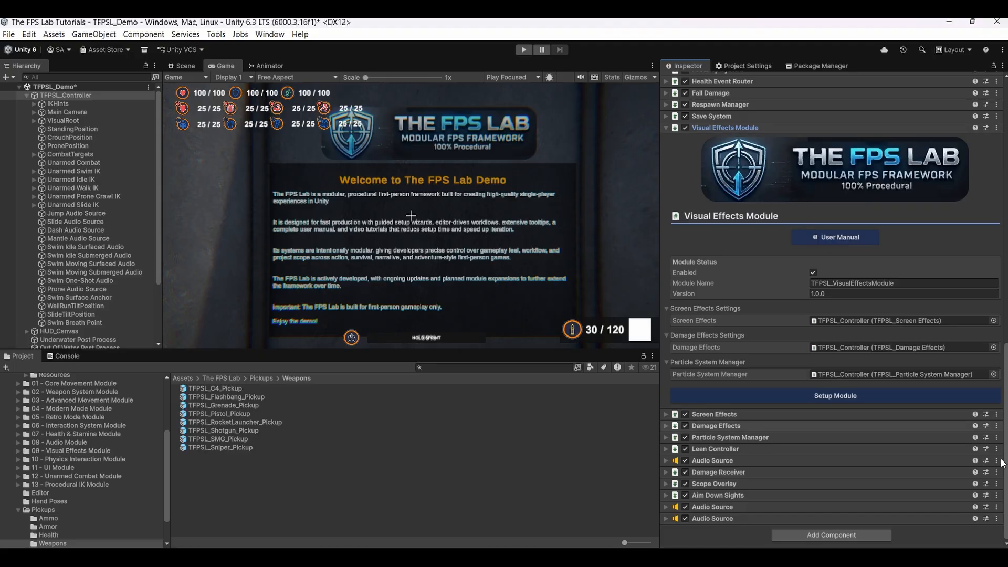
{"action": "left_click", "coordinate": [725, 127]}
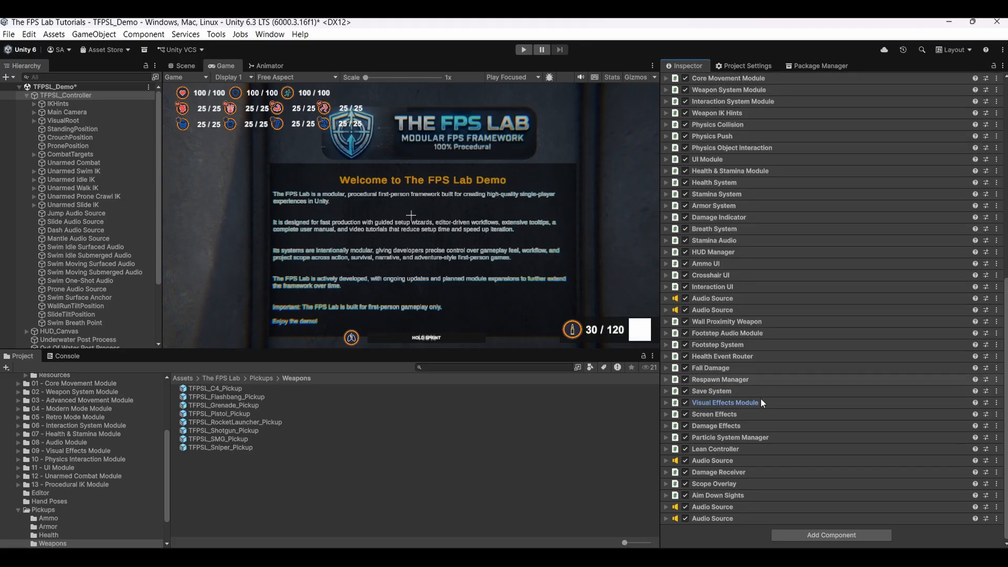
Expand Screen Effects, review its damage, armor damage, flash bang and low health overlay settings, and collapse the component
{"action": "left_click", "coordinate": [723, 414]}
{"action": "scroll", "coordinate": [769, 408], "scroll_direction": "down", "scroll_amount": 3}
{"action": "scroll", "coordinate": [768, 409], "scroll_direction": "down", "scroll_amount": 10}
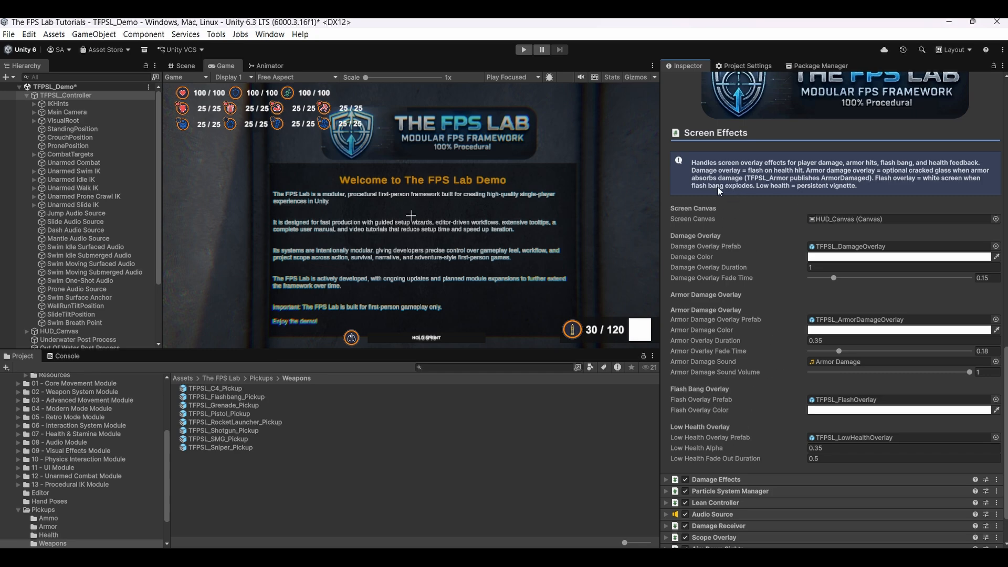
{"action": "scroll", "coordinate": [705, 425], "scroll_direction": "up", "scroll_amount": 3}
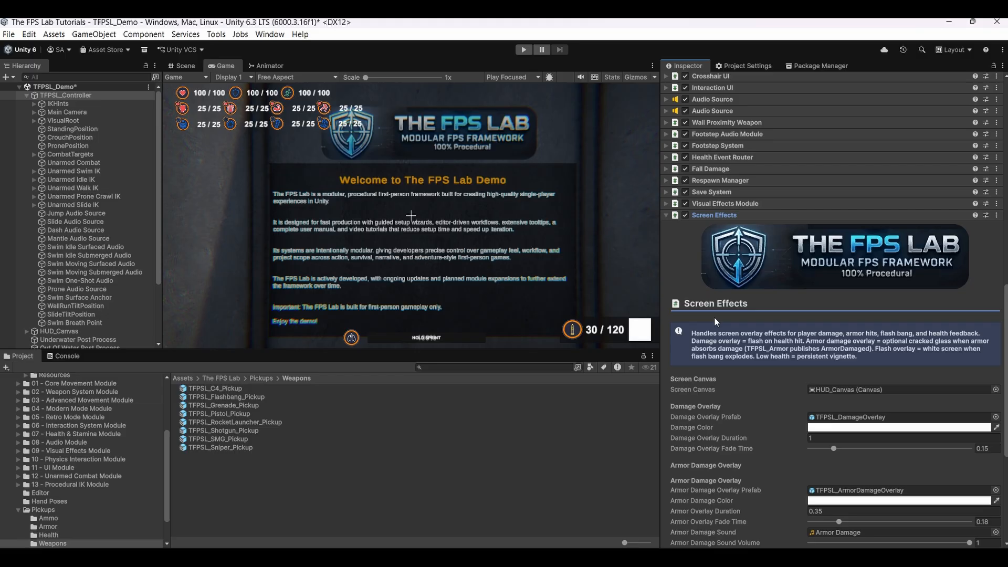
{"action": "left_click", "coordinate": [723, 216]}
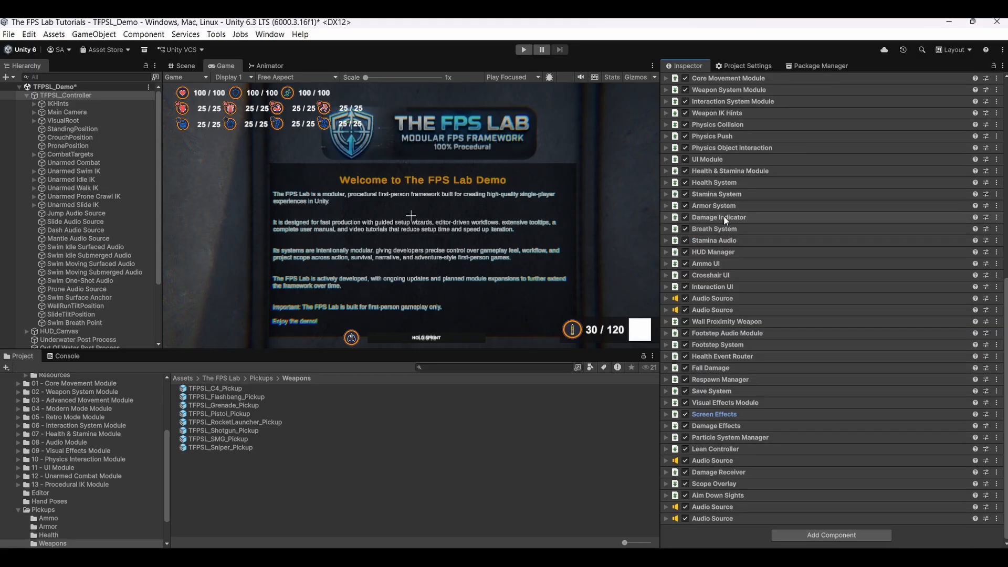
Expand Damage Effects, review its blood effect prefab and effect lifetime, and collapse the component
{"action": "left_click", "coordinate": [707, 426]}
{"action": "scroll", "coordinate": [736, 342], "scroll_direction": "down", "scroll_amount": 3}
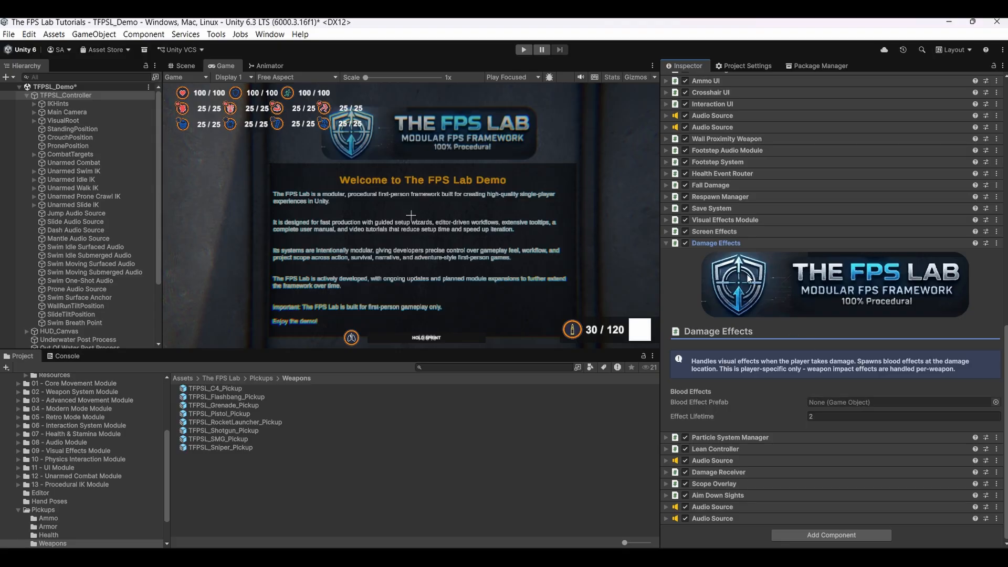
{"action": "left_click", "coordinate": [725, 244]}
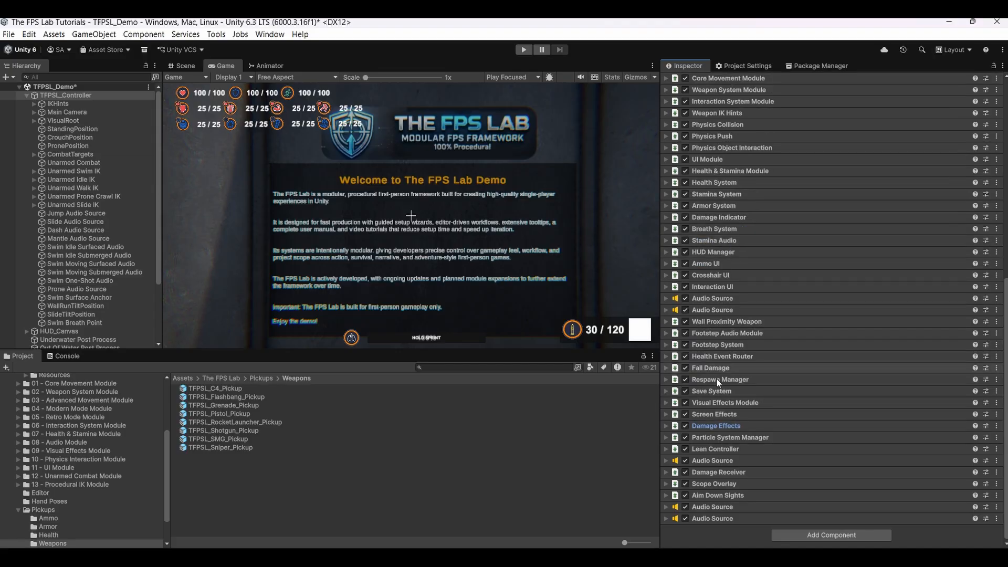
Expand Particle System Manager, review its active particle limit, pooling option and particle prefabs list, and collapse the component
{"action": "left_click", "coordinate": [712, 438]}
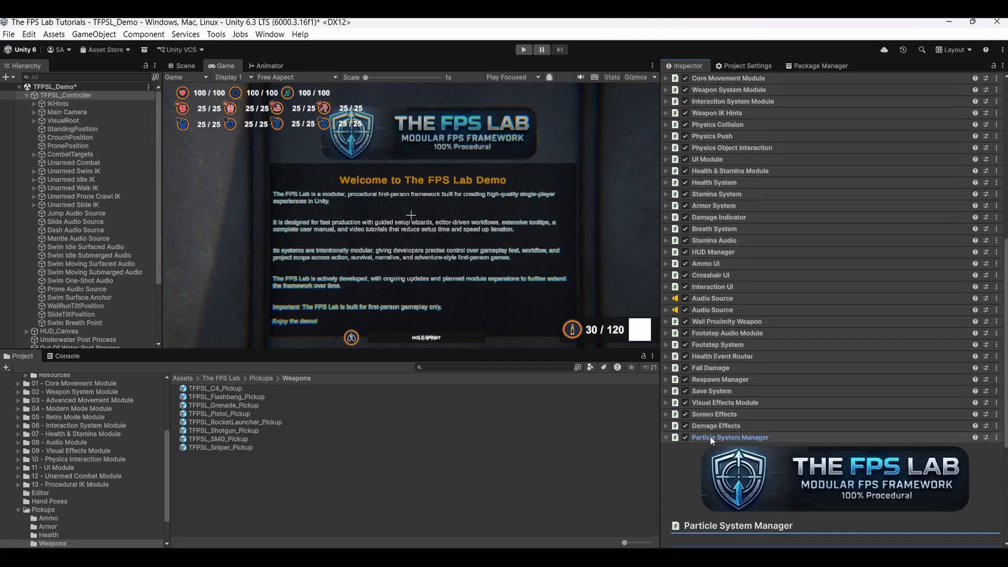
{"action": "scroll", "coordinate": [727, 416], "scroll_direction": "down", "scroll_amount": 5}
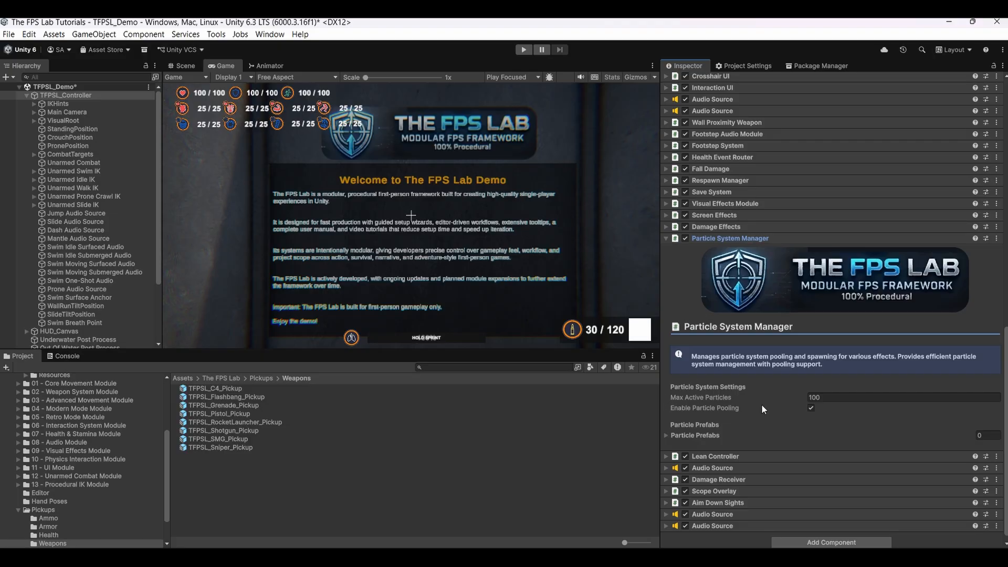
{"action": "left_click", "coordinate": [667, 435]}
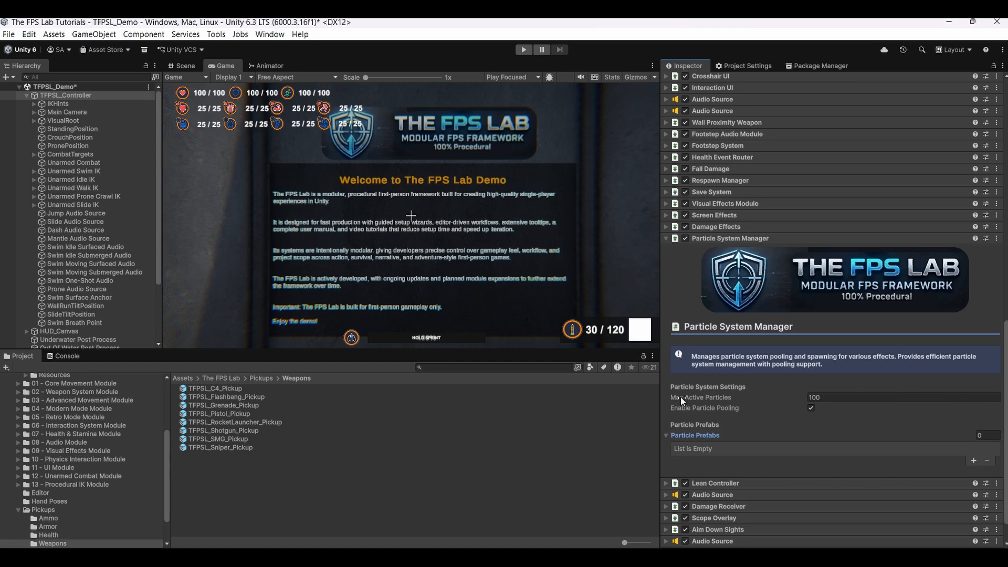
{"action": "left_click", "coordinate": [664, 434]}
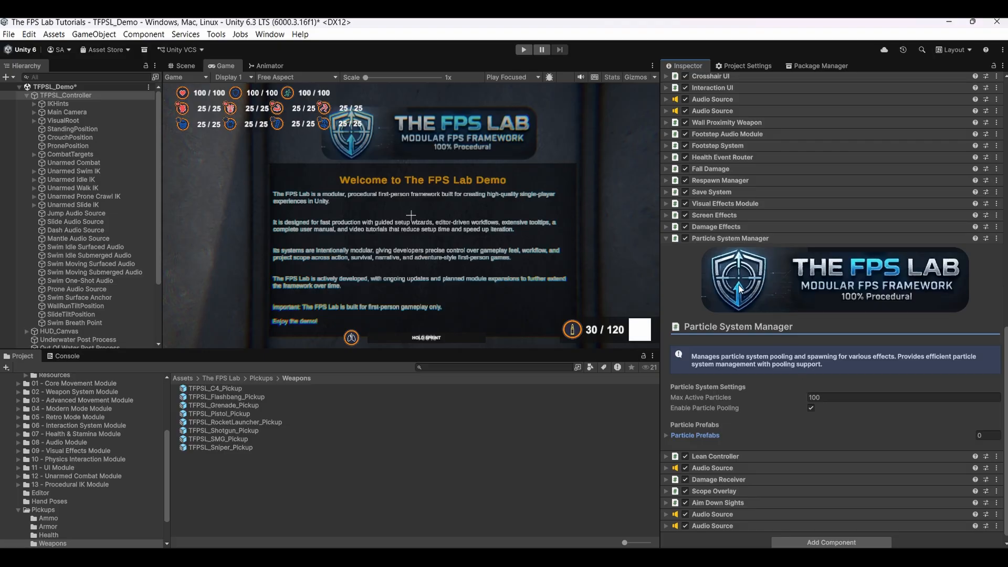
{"action": "left_click", "coordinate": [741, 238]}
Expand Lean Controller, review its lean angle, smooth time, offset distance and debug option, and collapse the component
{"action": "left_click", "coordinate": [706, 448]}
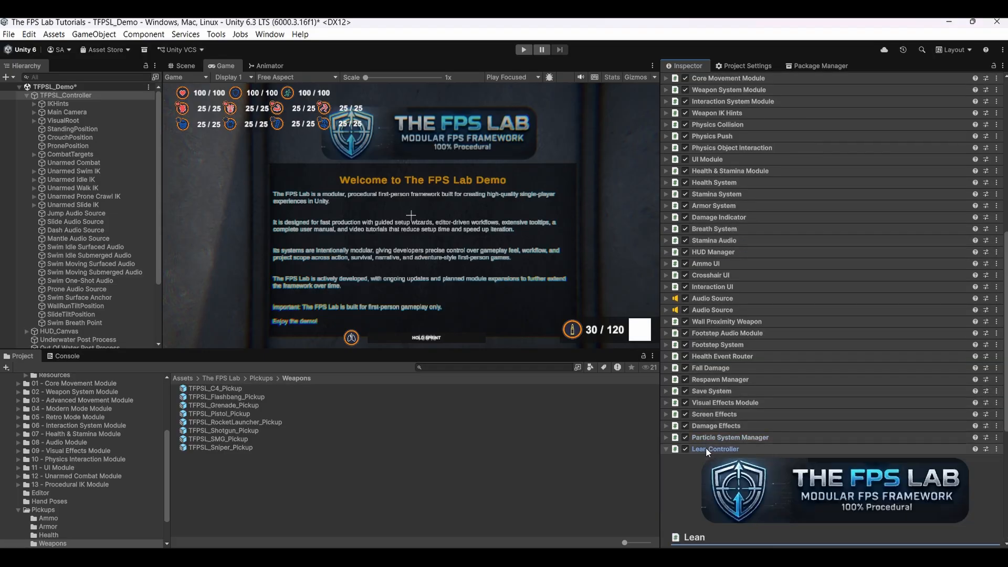
{"action": "scroll", "coordinate": [786, 356], "scroll_direction": "down", "scroll_amount": 3}
{"action": "scroll", "coordinate": [786, 369], "scroll_direction": "down", "scroll_amount": 4}
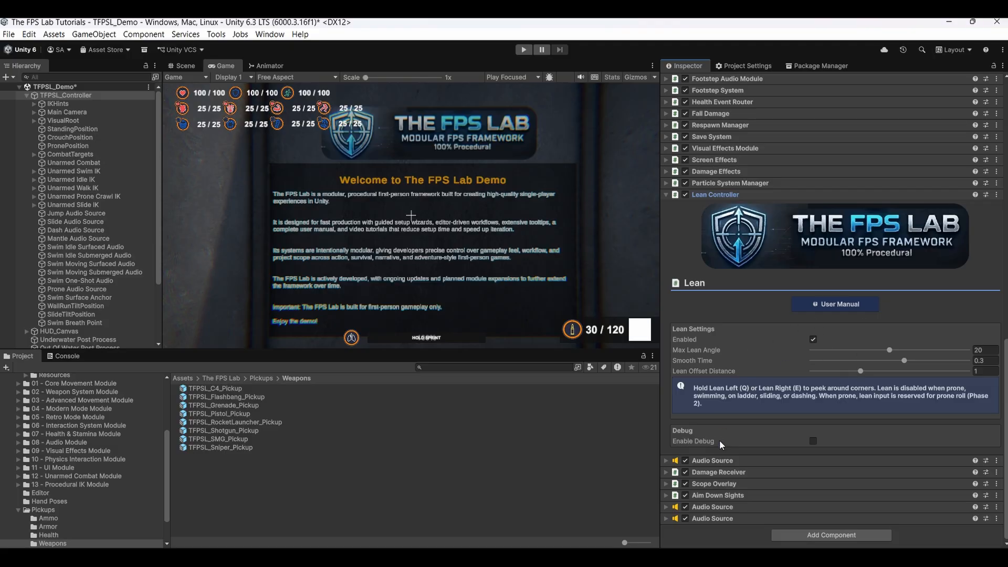
{"action": "left_click", "coordinate": [707, 194]}
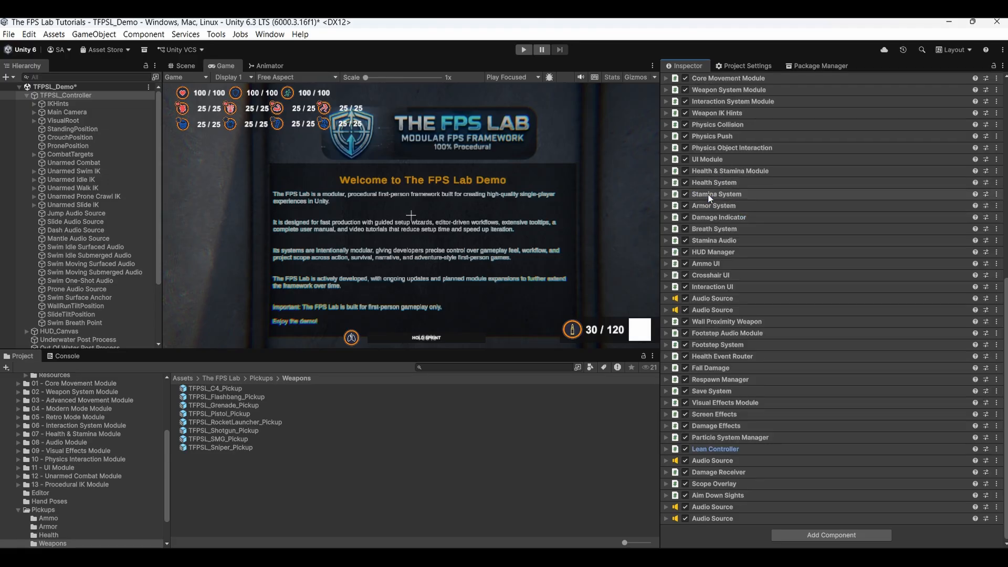
Expand Damage Receiver, review its health integration, body part options, damage multiplier and damage events, and collapse the component
{"action": "left_click", "coordinate": [704, 472]}
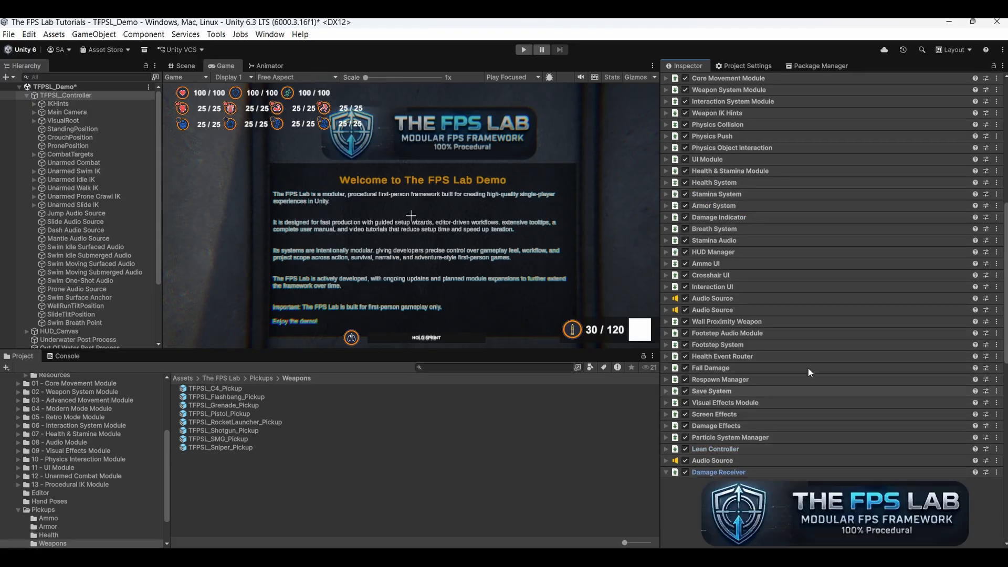
{"action": "scroll", "coordinate": [808, 370], "scroll_direction": "down", "scroll_amount": 3}
{"action": "scroll", "coordinate": [806, 377], "scroll_direction": "down", "scroll_amount": 1}
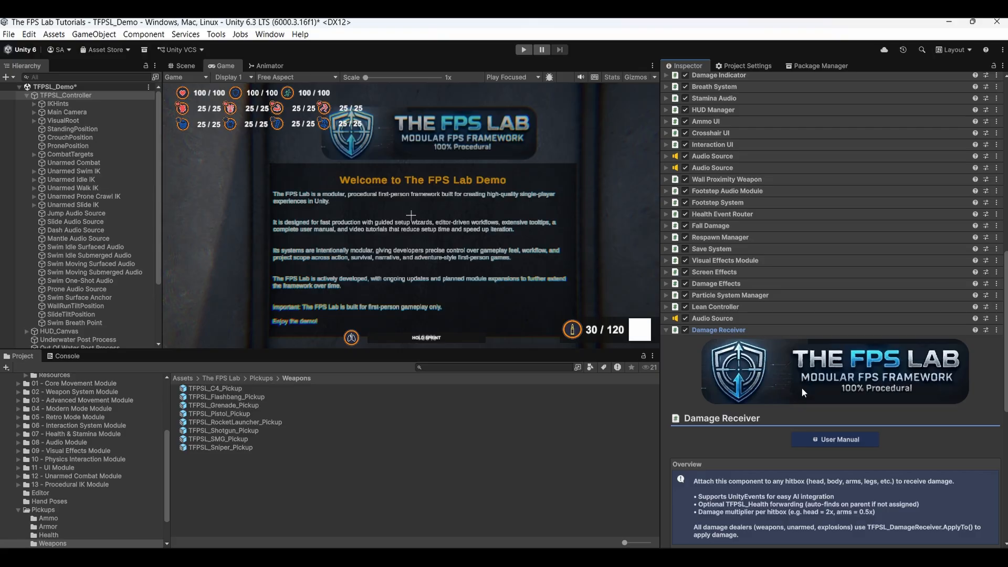
{"action": "scroll", "coordinate": [801, 386], "scroll_direction": "down", "scroll_amount": 7}
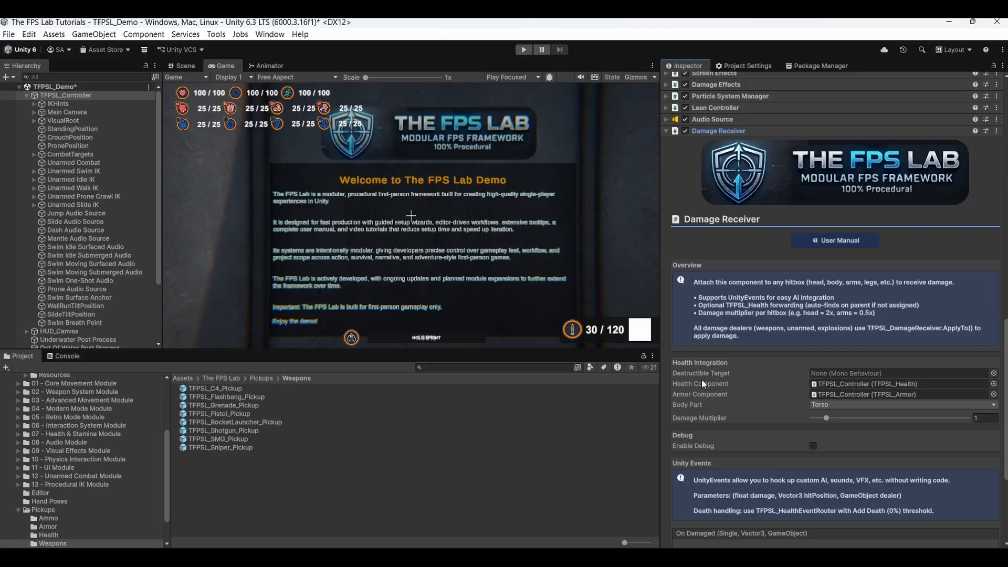
{"action": "left_click", "coordinate": [848, 408]}
{"action": "left_click", "coordinate": [737, 401]}
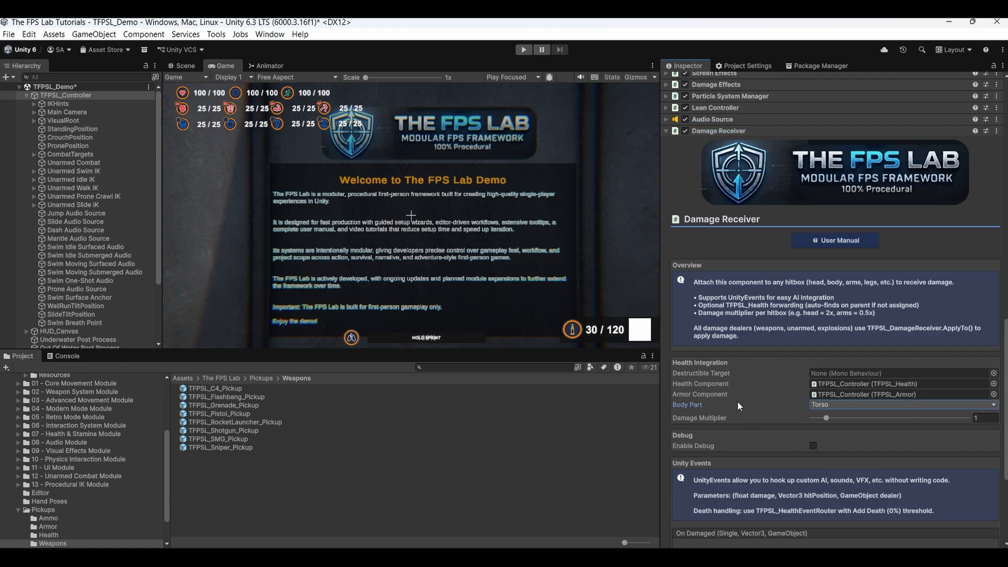
{"action": "mouse_move", "coordinate": [737, 401]}
{"action": "scroll", "coordinate": [777, 379], "scroll_direction": "down", "scroll_amount": 6}
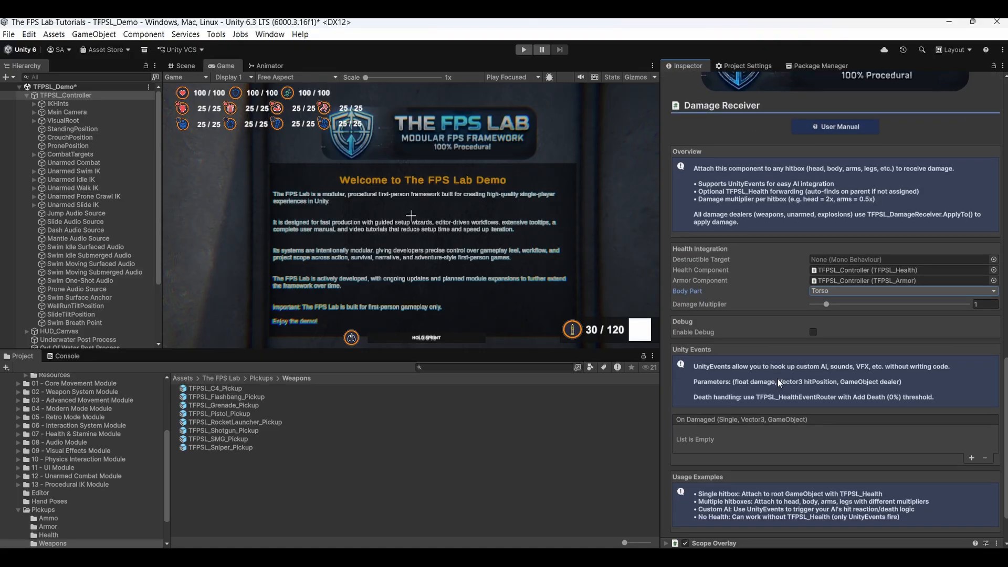
{"action": "scroll", "coordinate": [770, 377], "scroll_direction": "up", "scroll_amount": 5}
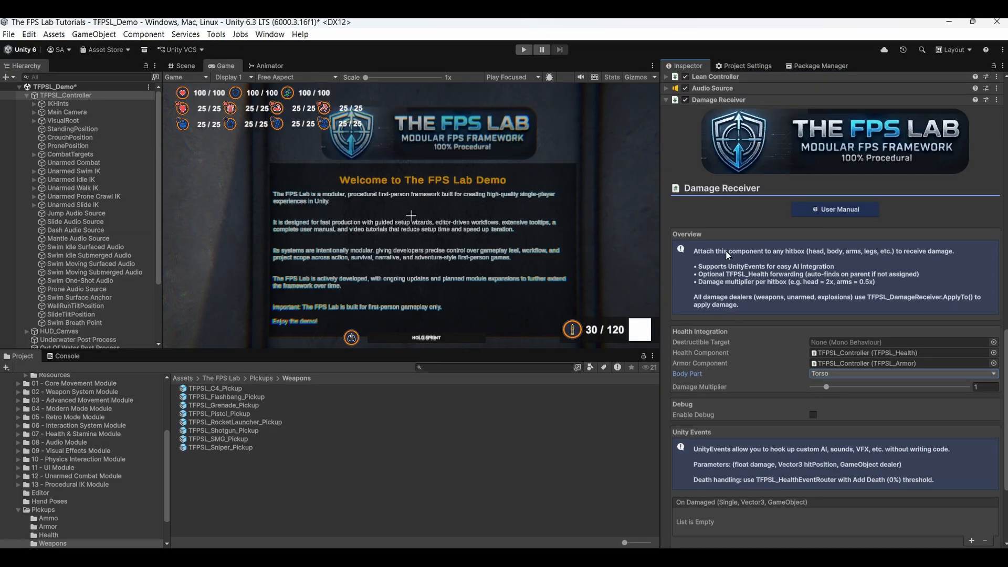
{"action": "left_click", "coordinate": [720, 100]}
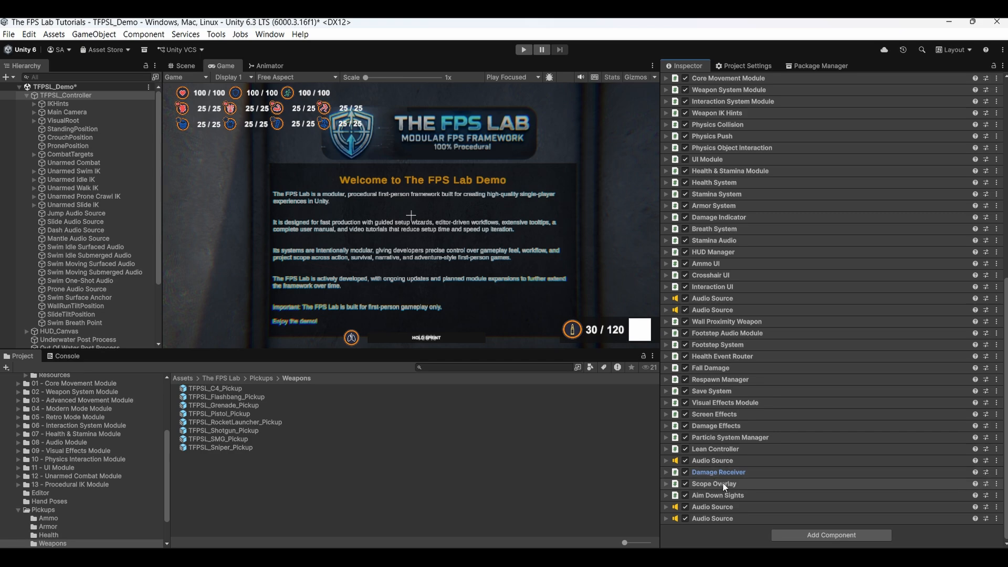
Expand Scope Overlay, review its description, locate the assigned scope image in the hierarchy, and collapse the component
{"action": "left_click", "coordinate": [709, 481]}
{"action": "scroll", "coordinate": [779, 411], "scroll_direction": "down", "scroll_amount": 6}
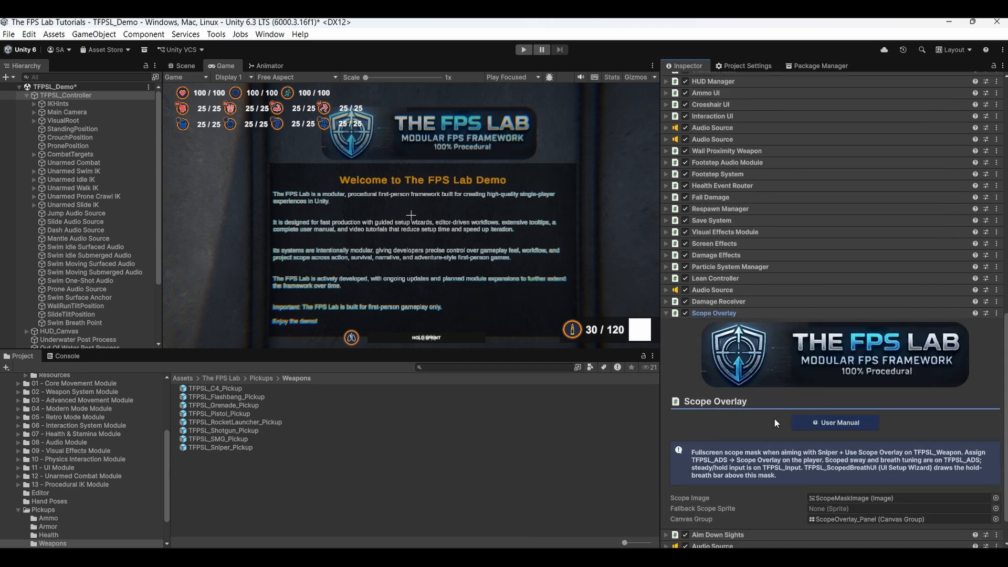
{"action": "scroll", "coordinate": [774, 422], "scroll_direction": "down", "scroll_amount": 2}
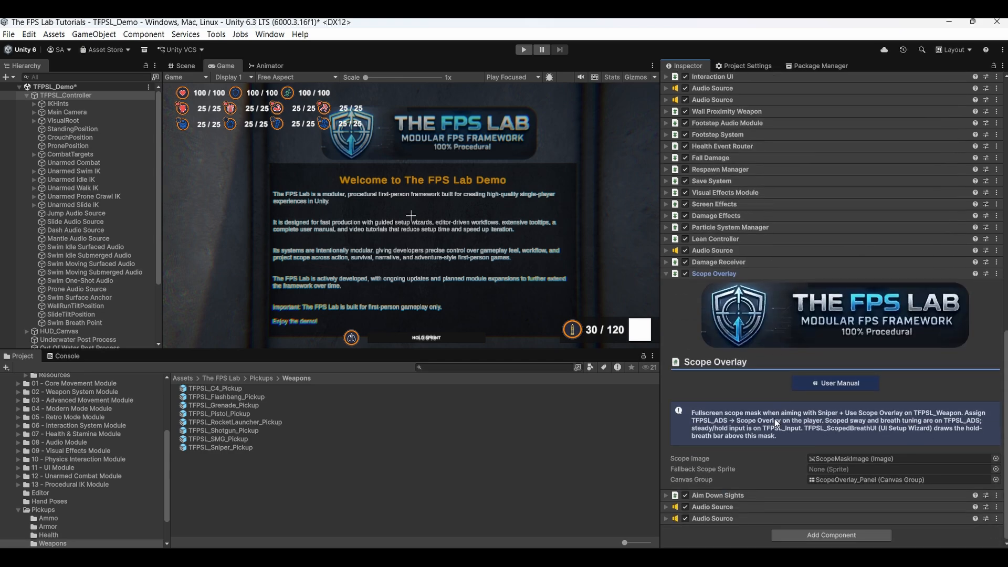
{"action": "left_click", "coordinate": [833, 458]}
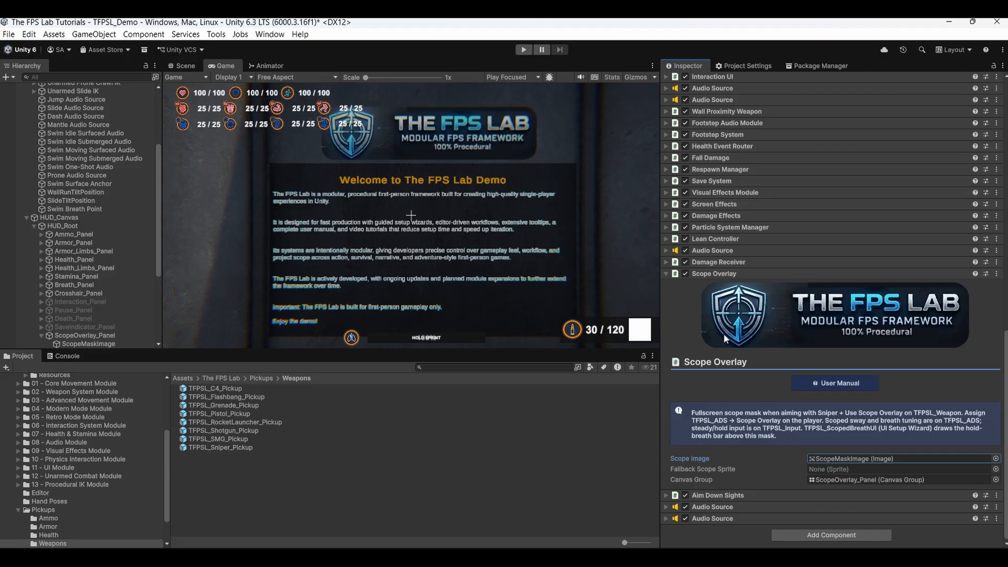
{"action": "left_click", "coordinate": [731, 271]}
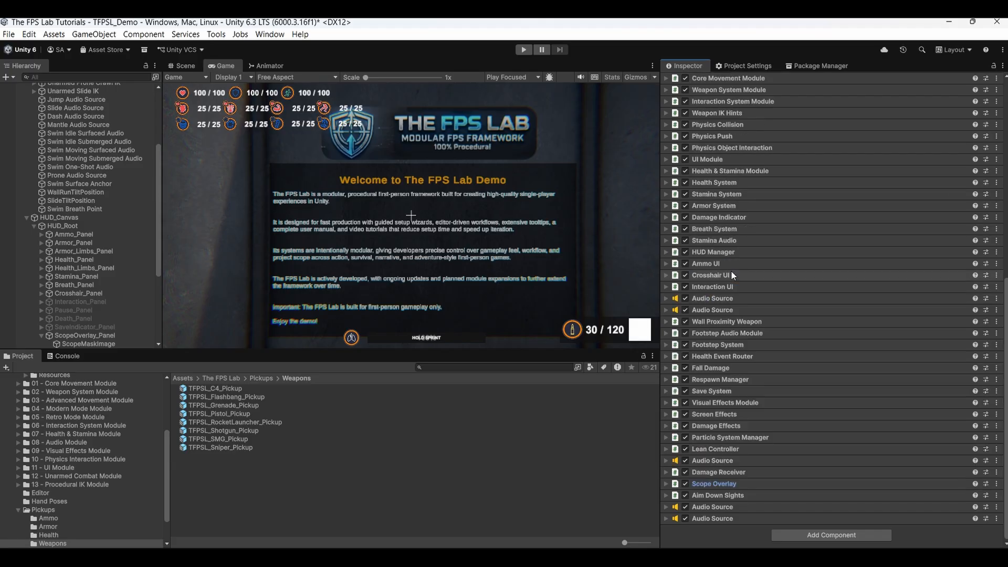
Expand Aim Down Sights, review its field of view, weapon position, sway and scoped hold breath settings, and collapse the component
{"action": "left_click", "coordinate": [715, 495]}
{"action": "scroll", "coordinate": [787, 431], "scroll_direction": "down", "scroll_amount": 15}
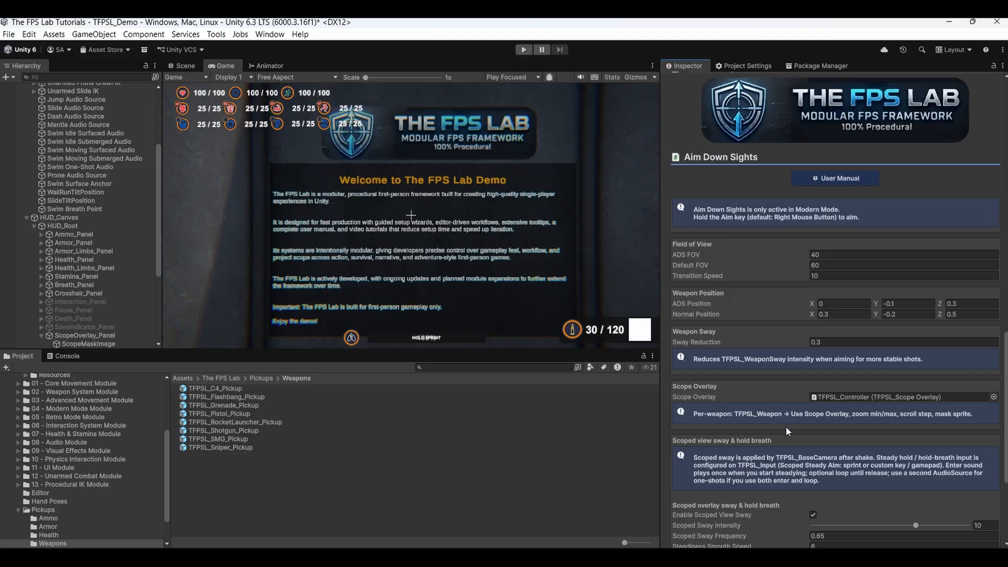
{"action": "scroll", "coordinate": [809, 364], "scroll_direction": "down", "scroll_amount": 5}
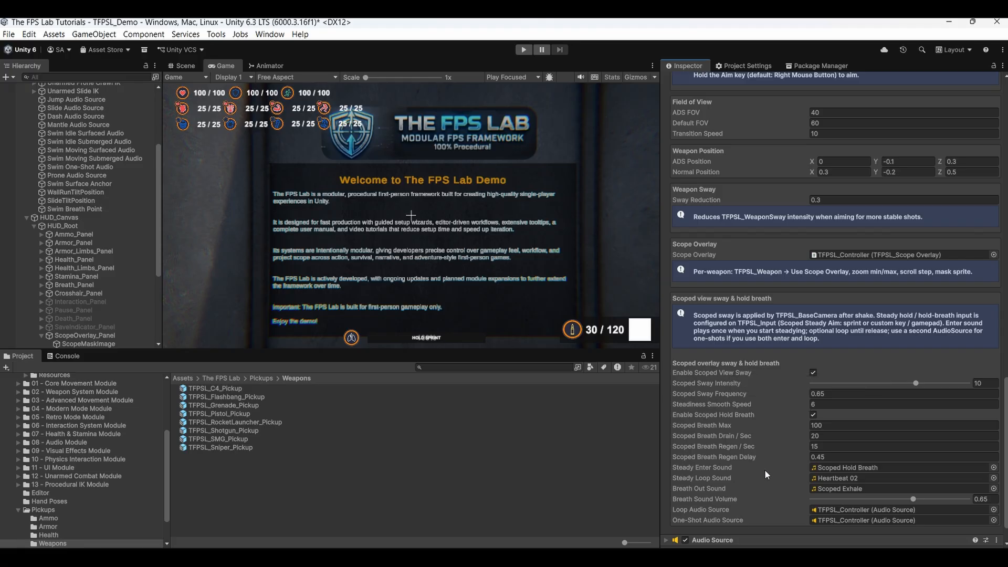
{"action": "scroll", "coordinate": [756, 458], "scroll_direction": "down", "scroll_amount": 1}
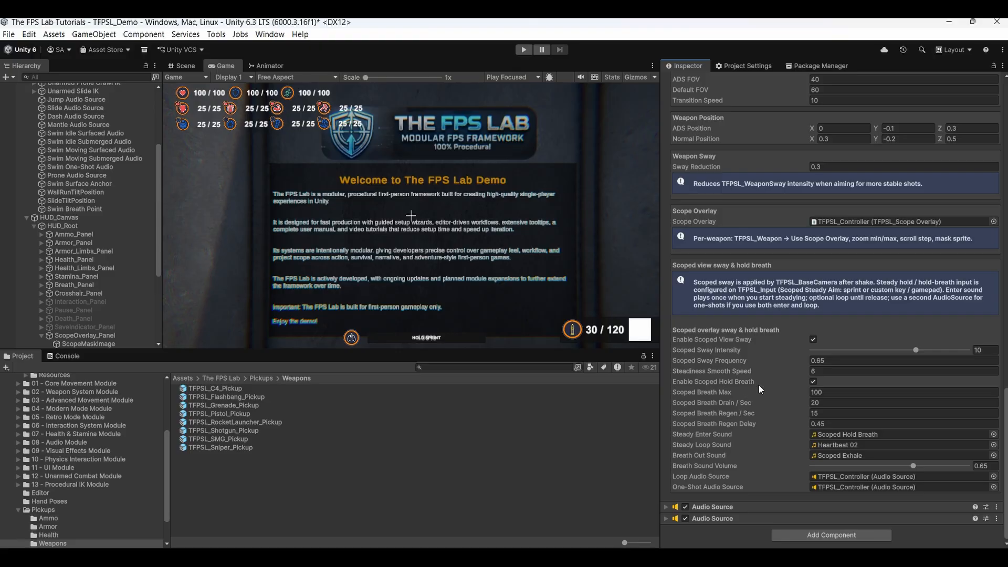
{"action": "scroll", "coordinate": [758, 383], "scroll_direction": "up", "scroll_amount": 10}
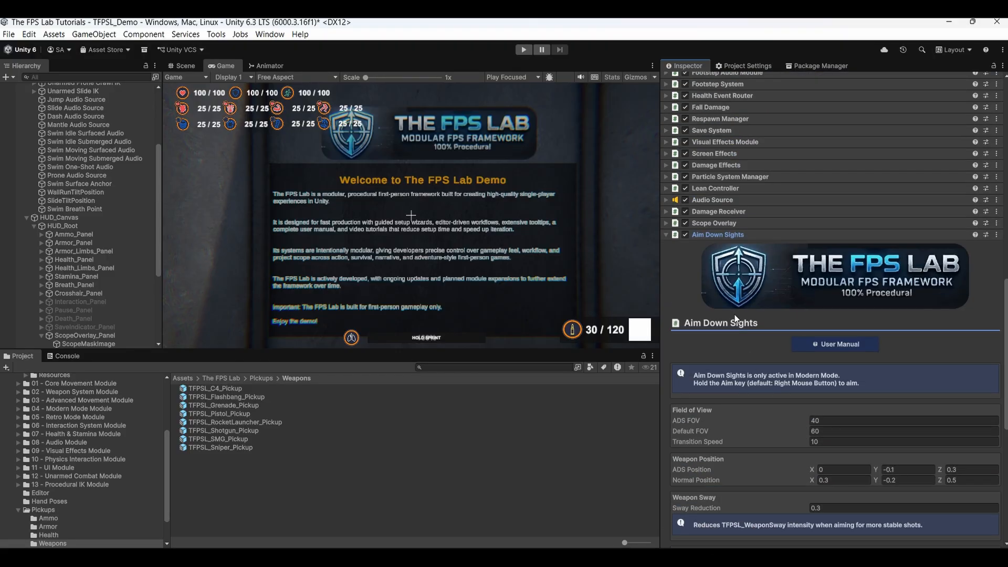
{"action": "left_click", "coordinate": [724, 235]}
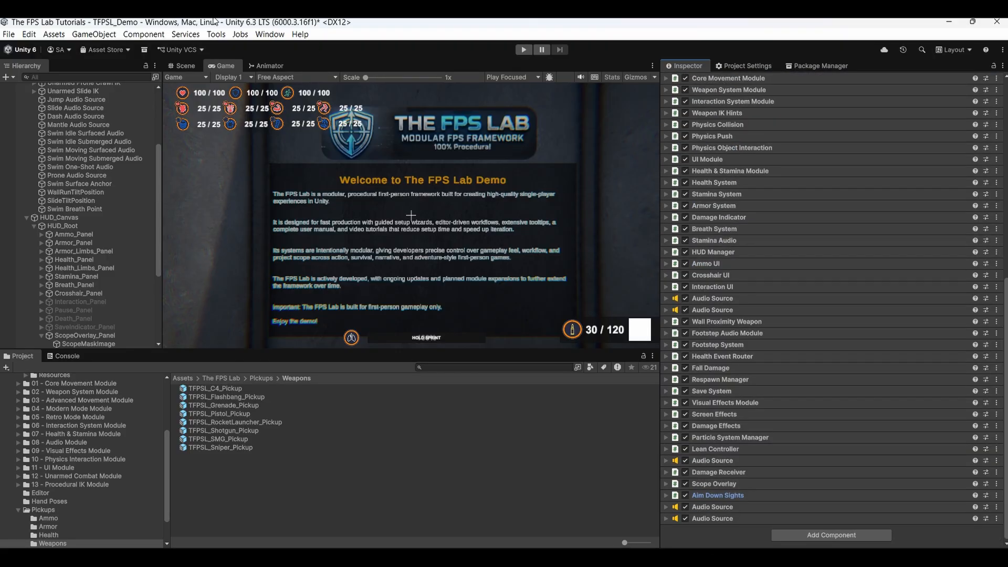
Open the Health Mode Switcher from The FPS Lab's gameplay tools
{"action": "left_click", "coordinate": [220, 35]}
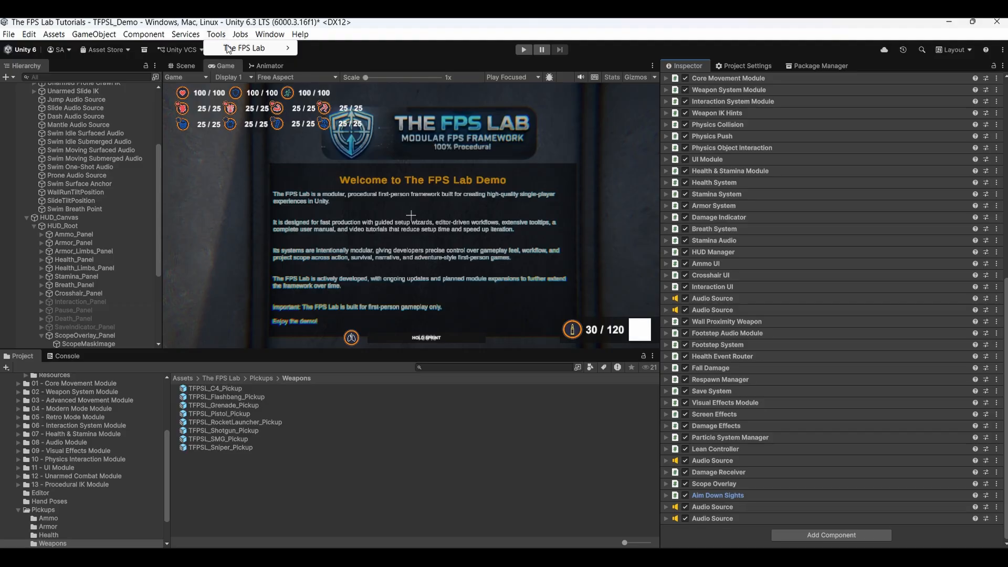
{"action": "mouse_move", "coordinate": [229, 49]}
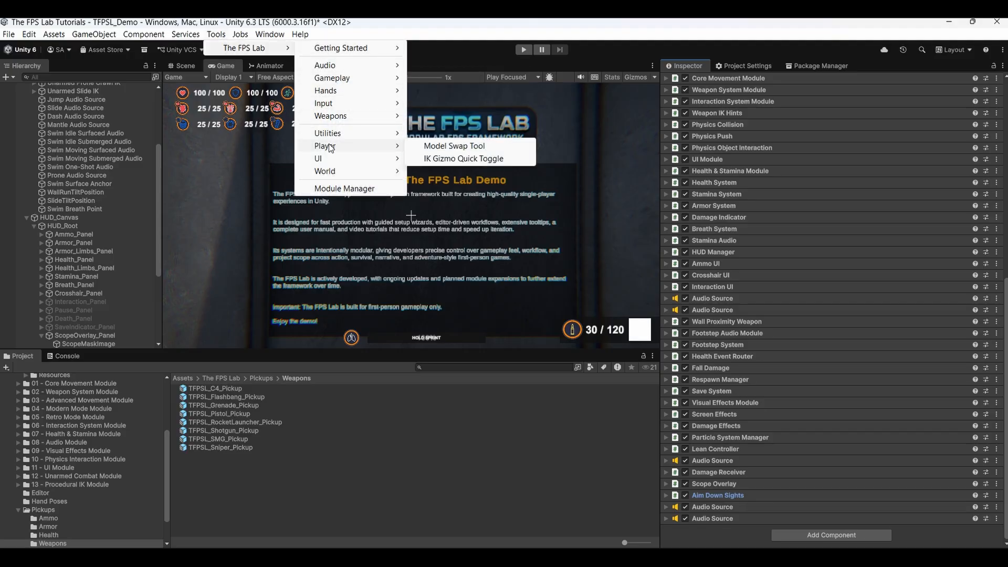
{"action": "mouse_move", "coordinate": [335, 137]}
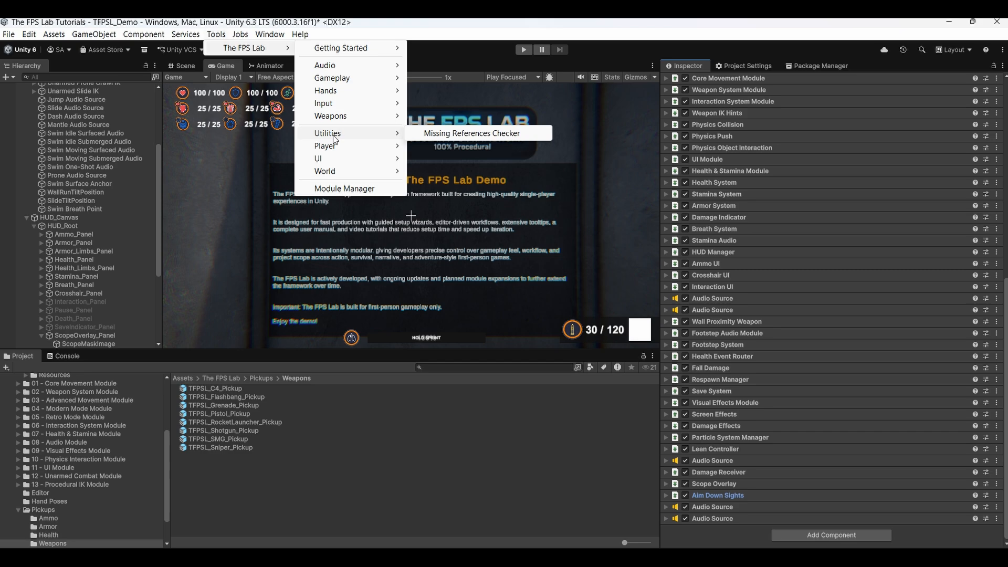
{"action": "mouse_move", "coordinate": [340, 83]}
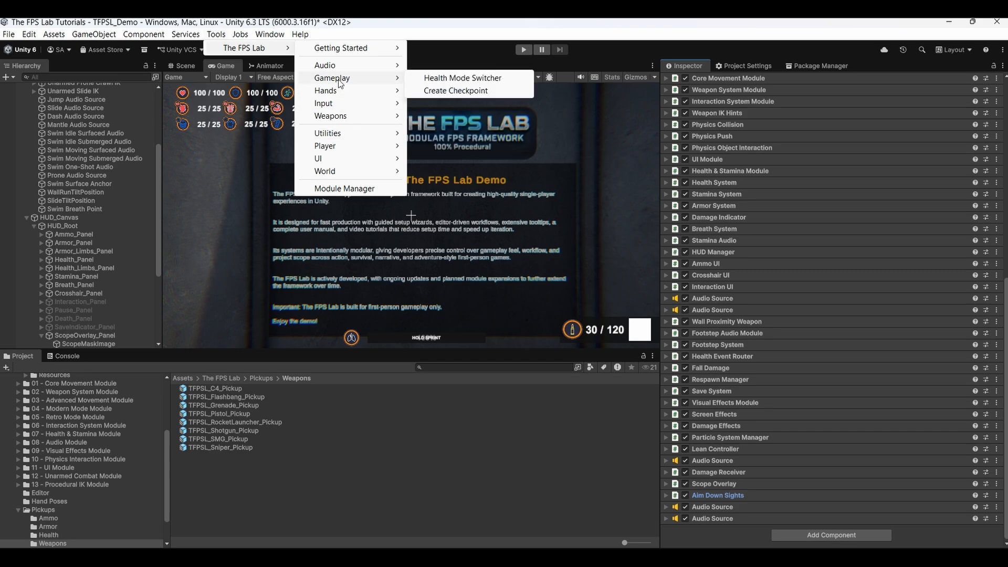
{"action": "left_click", "coordinate": [479, 83]}
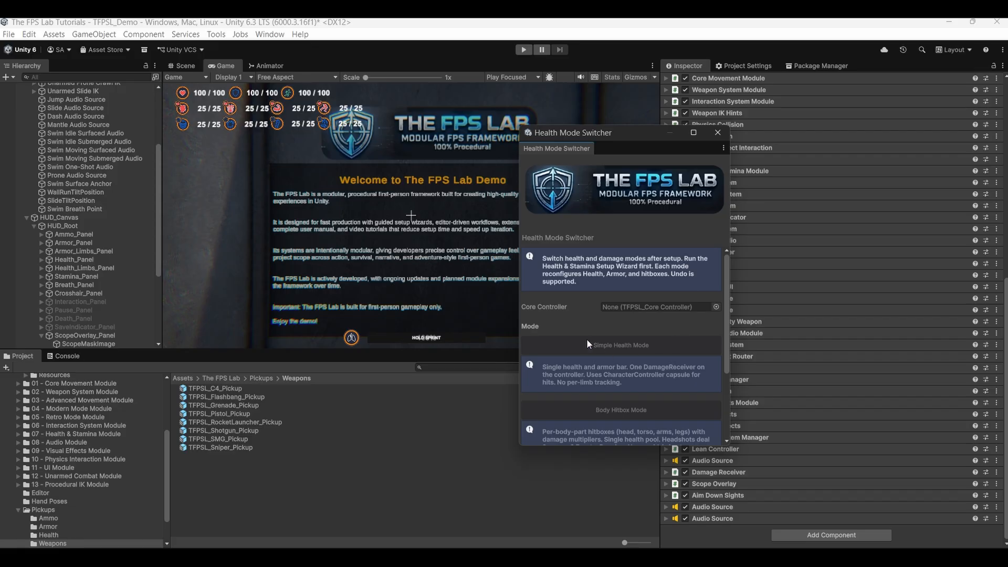
Collapse TFPSL_Controller and HUD_Canvas in the hierarchy and bring the player character into view in the scene
{"action": "scroll", "coordinate": [54, 217], "scroll_direction": "up", "scroll_amount": 5}
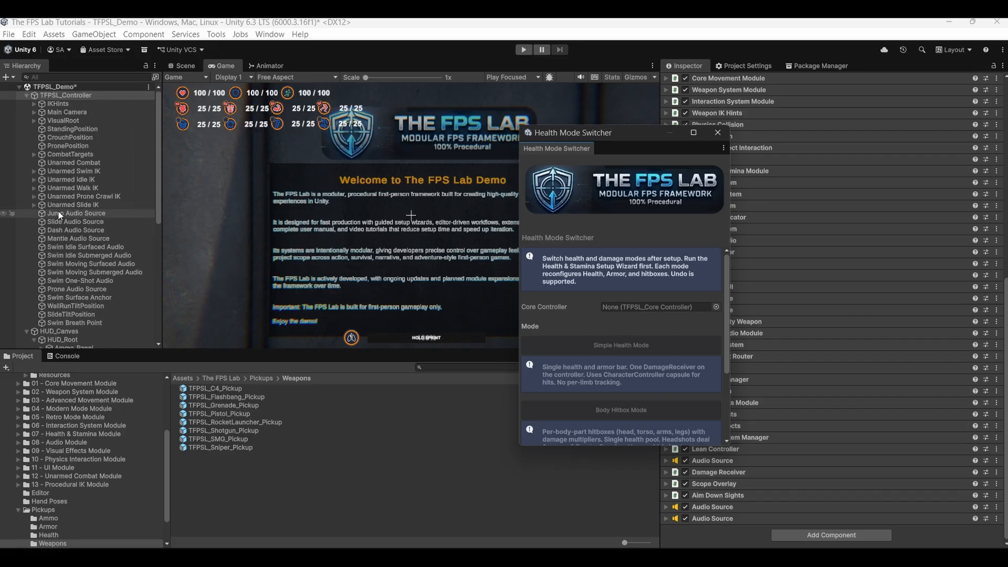
{"action": "left_click", "coordinate": [25, 95]}
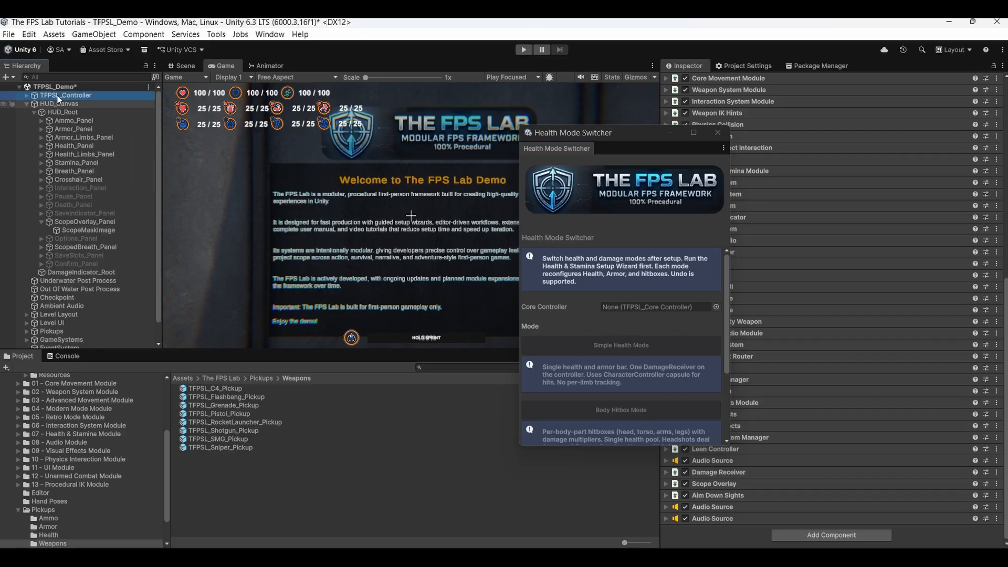
{"action": "left_click", "coordinate": [26, 104]}
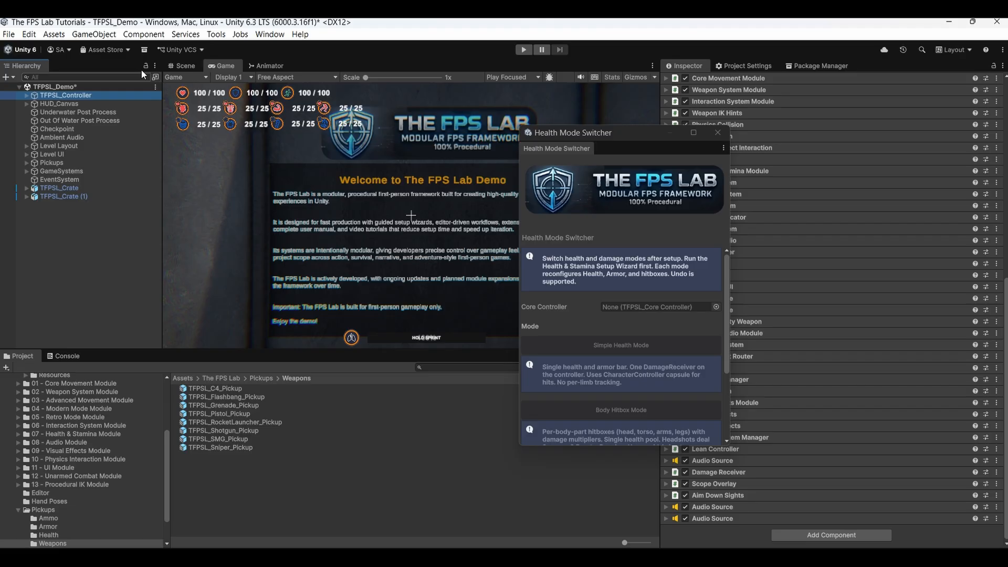
{"action": "left_click", "coordinate": [180, 68]}
{"action": "left_click_drag", "start_coordinate": [312, 213], "coordinate": [371, 225], "text": "alt"}
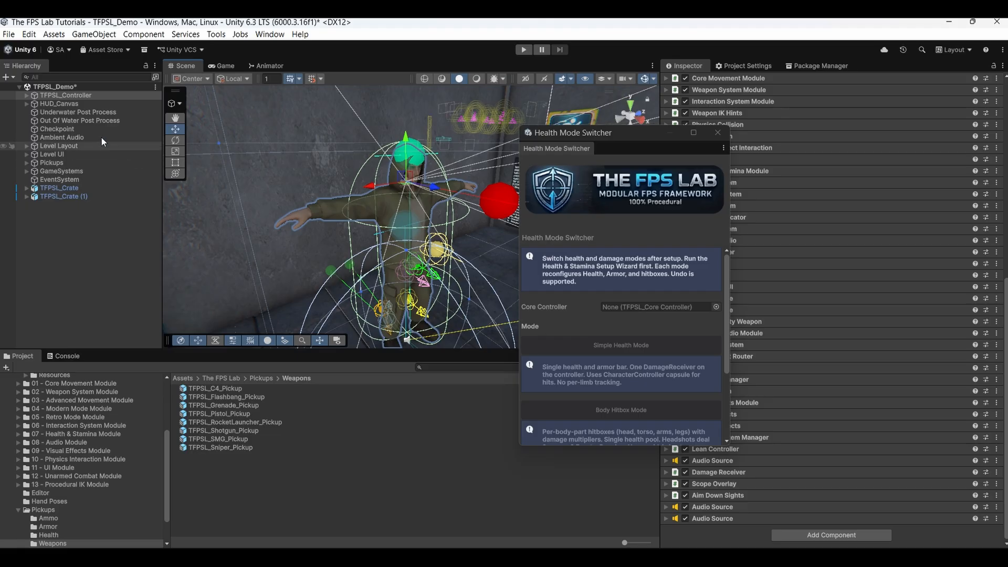
Assign TFPSL_Controller as the Health Mode Switcher's Core Controller and review the Simple Health, Body Hitbox and Body Limbs mode descriptions
{"action": "mouse_move", "coordinate": [39, 97]}
{"action": "left_mouse_down"}
{"action": "mouse_move", "coordinate": [600, 314]}
{"action": "mouse_move", "coordinate": [642, 302]}
{"action": "left_mouse_up"}
{"action": "scroll", "coordinate": [621, 329], "scroll_direction": "down", "scroll_amount": 4}
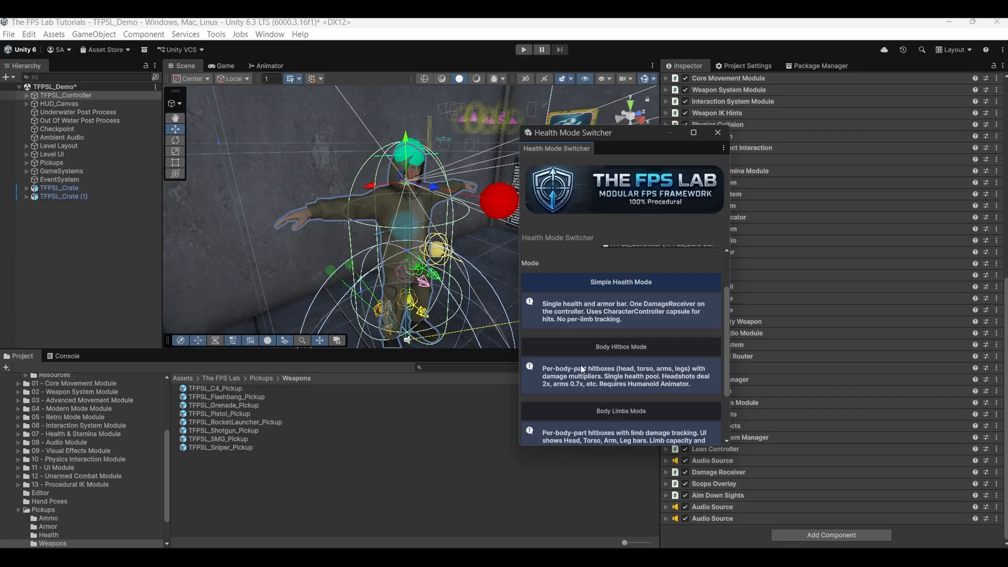
{"action": "scroll", "coordinate": [581, 364], "scroll_direction": "down", "scroll_amount": 2}
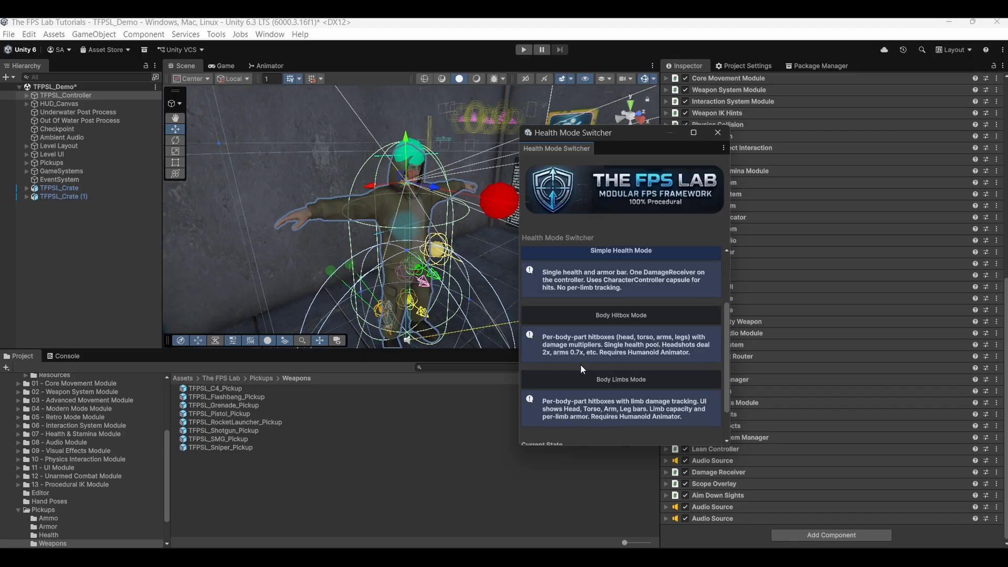
{"action": "scroll", "coordinate": [581, 365], "scroll_direction": "down", "scroll_amount": 2}
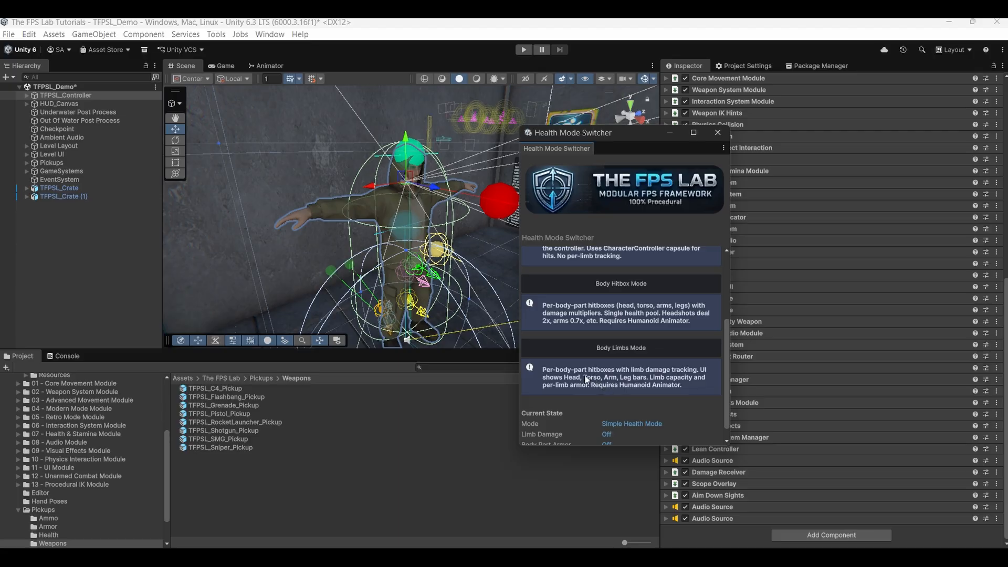
Switch the controller's health mode to Body Hitbox Mode and acknowledge the change
{"action": "scroll", "coordinate": [642, 373], "scroll_direction": "up", "scroll_amount": 3}
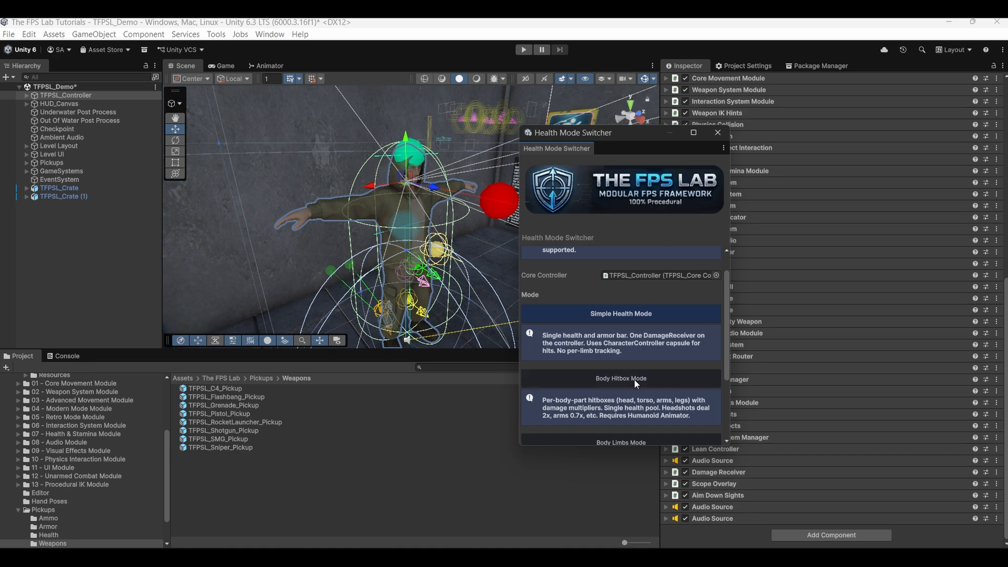
{"action": "scroll", "coordinate": [604, 362], "scroll_direction": "down", "scroll_amount": 1}
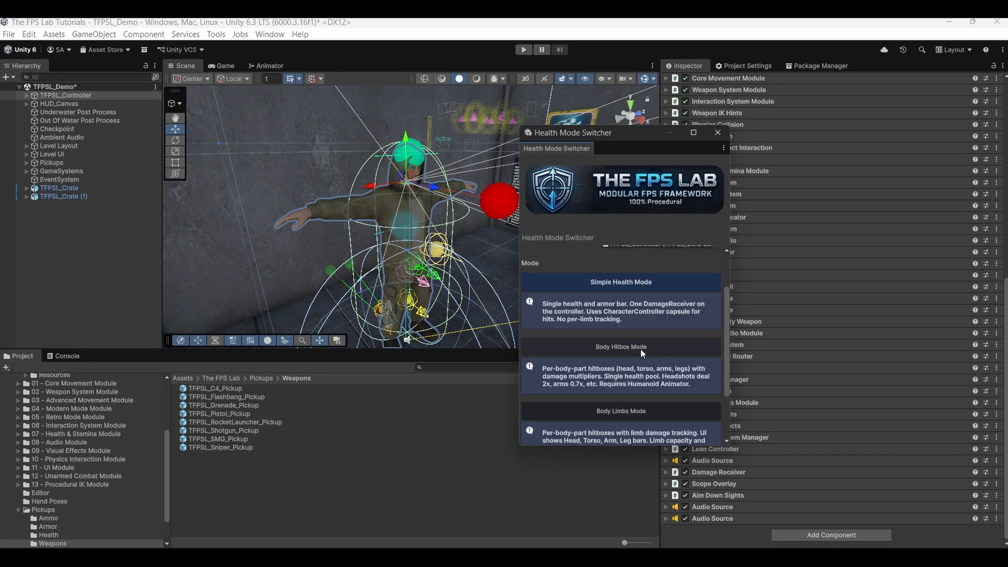
{"action": "left_click", "coordinate": [625, 348]}
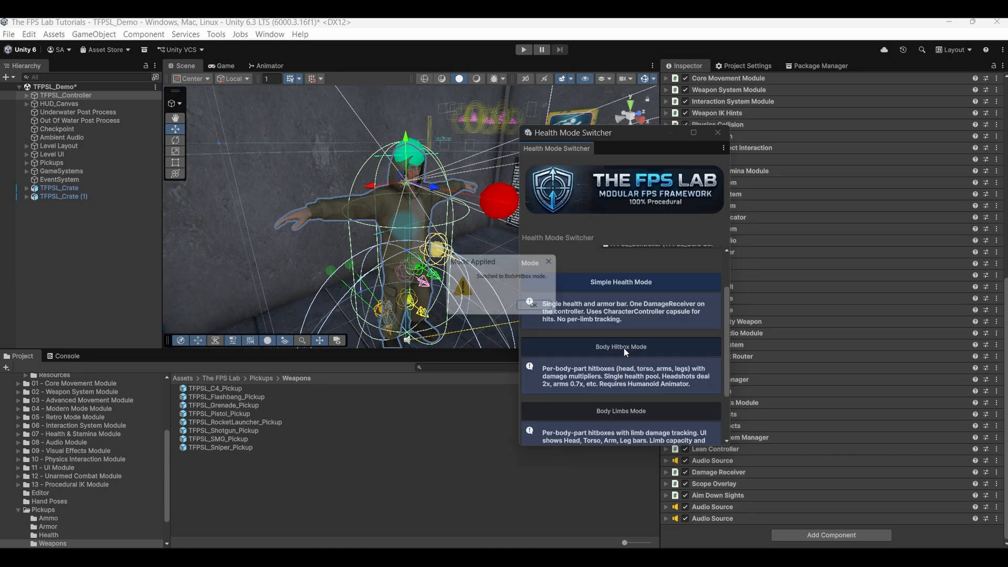
{"action": "left_click", "coordinate": [534, 308]}
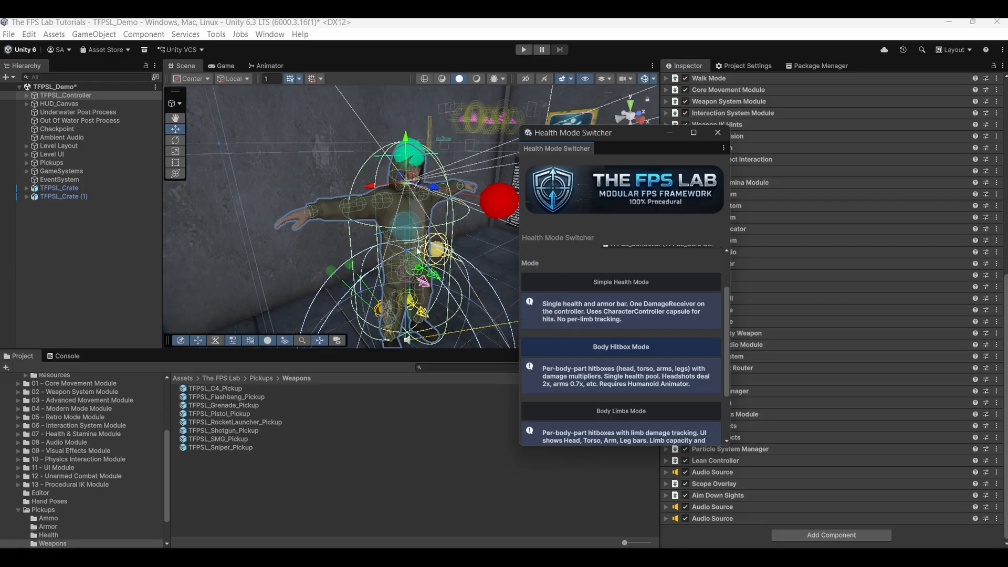
Examine the hitboxes on the character's body, the Body Limbs Mode description and the switcher's current state
{"action": "left_click_drag", "start_coordinate": [431, 231], "coordinate": [415, 231], "text": "alt"}
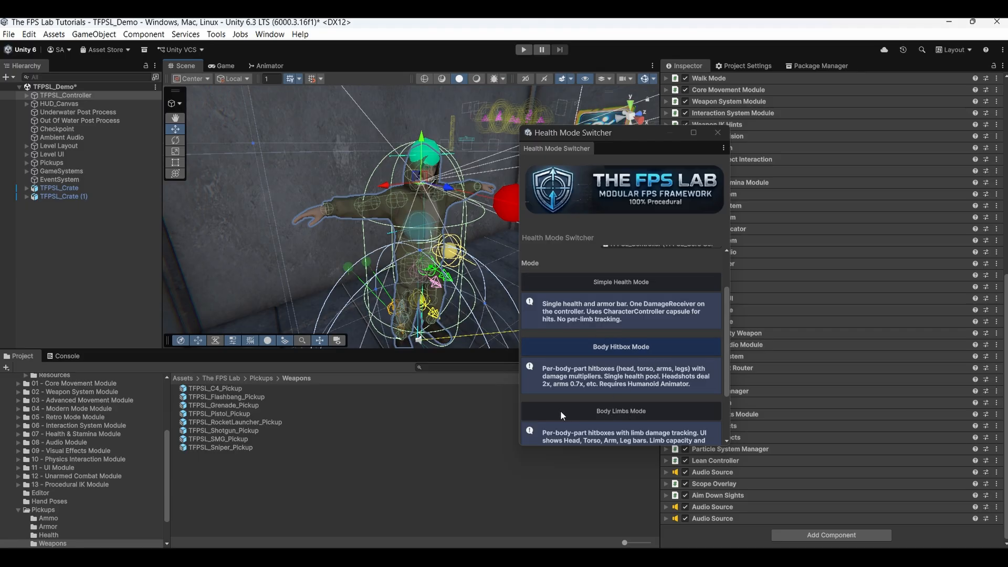
{"action": "scroll", "coordinate": [649, 394], "scroll_direction": "down", "scroll_amount": 3}
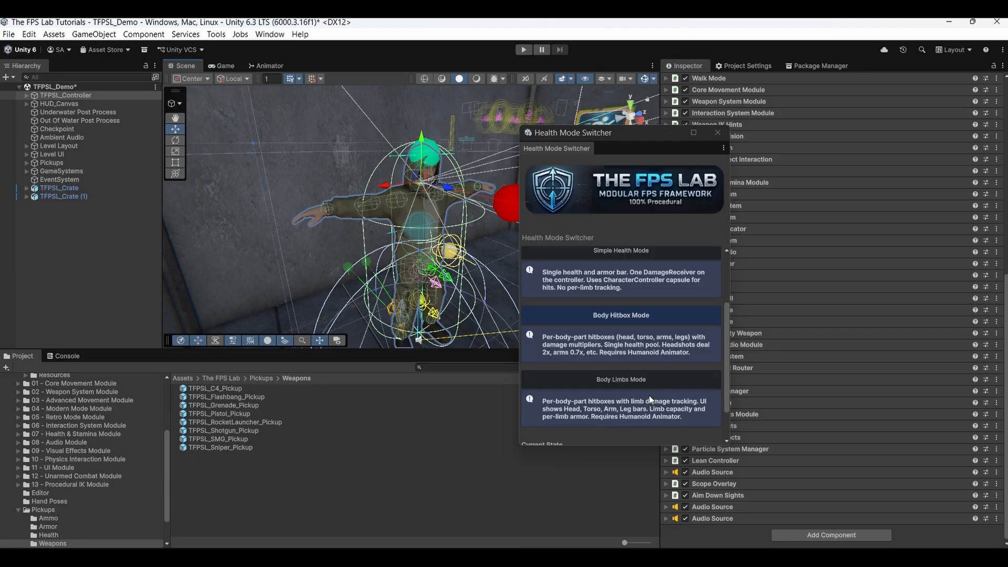
{"action": "scroll", "coordinate": [621, 370], "scroll_direction": "down", "scroll_amount": 1}
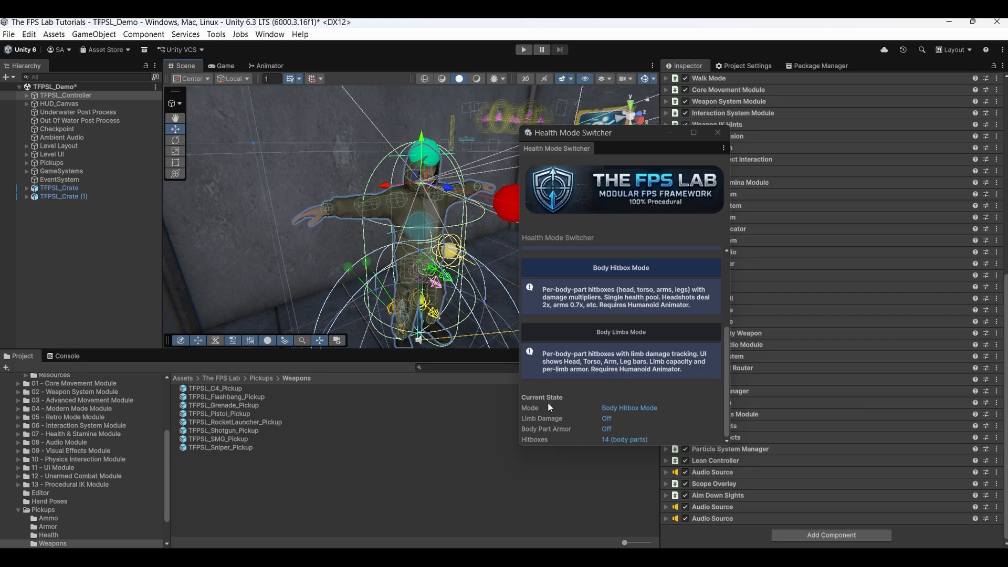
Switch the controller's health mode to Simple Health Mode and acknowledge the change
{"action": "scroll", "coordinate": [625, 315], "scroll_direction": "up", "scroll_amount": 6}
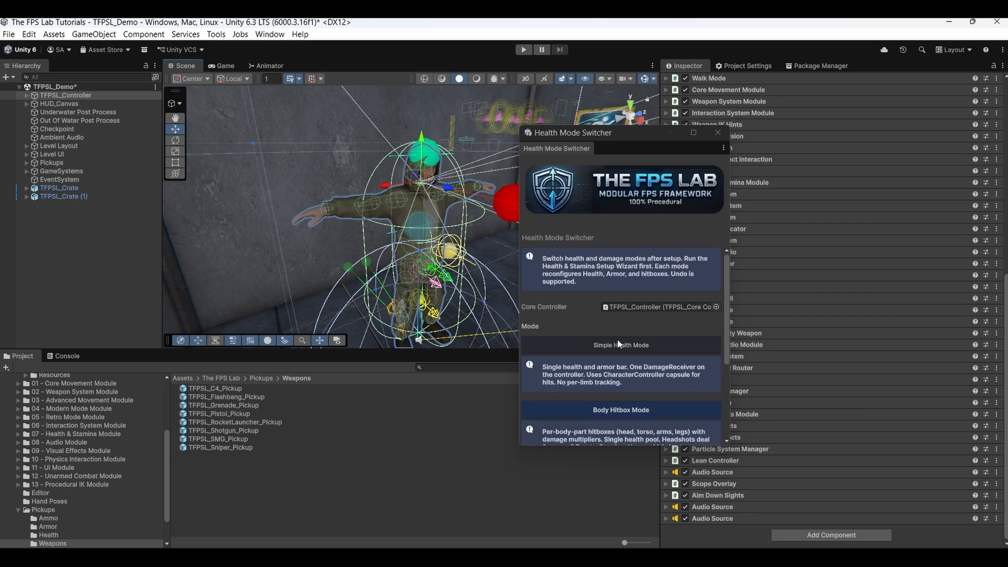
{"action": "left_click", "coordinate": [612, 342]}
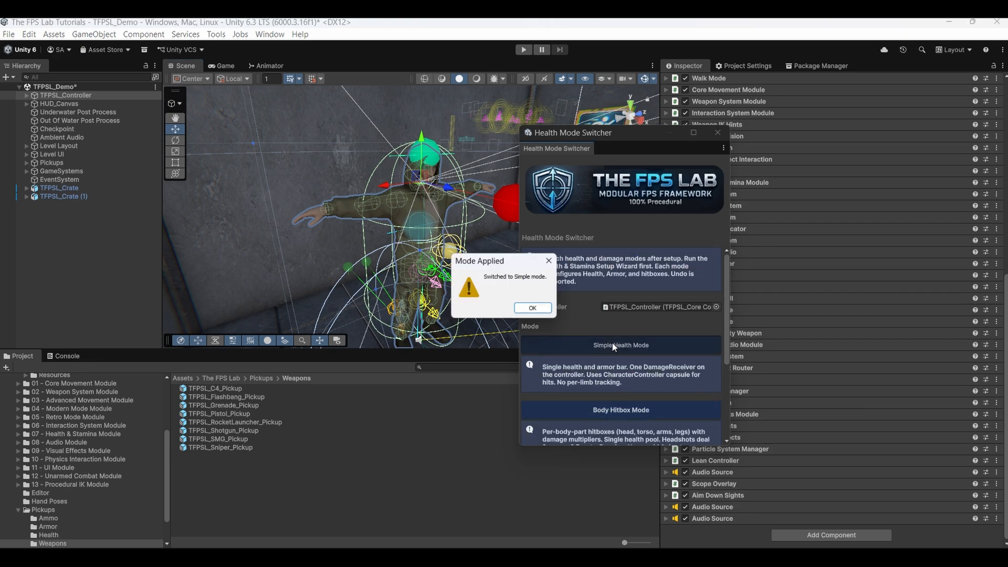
{"action": "left_click", "coordinate": [534, 309]}
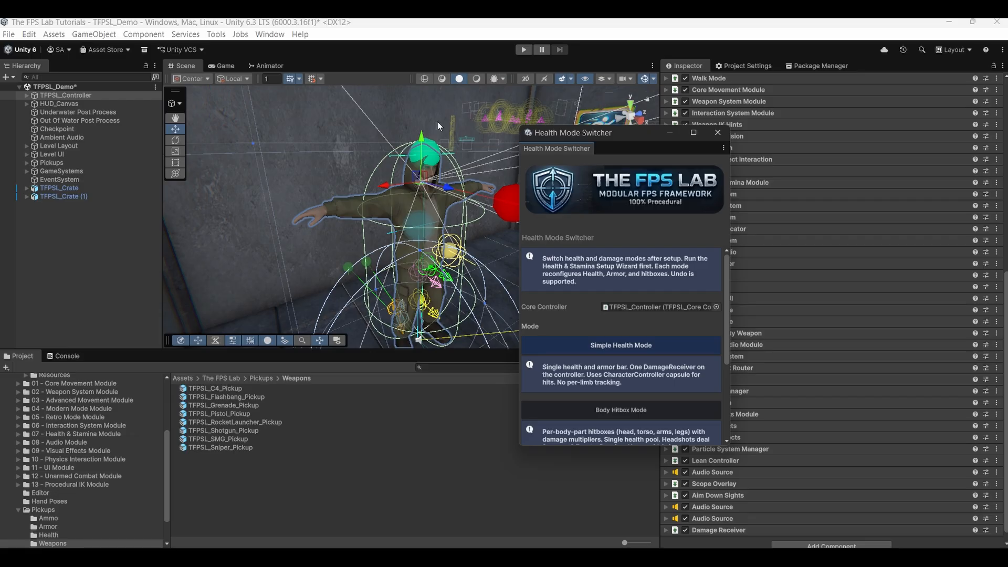
Switch the controller to Body Limbs Mode and bring up the Game view to check the HUD
{"action": "scroll", "coordinate": [583, 315], "scroll_direction": "down", "scroll_amount": 5}
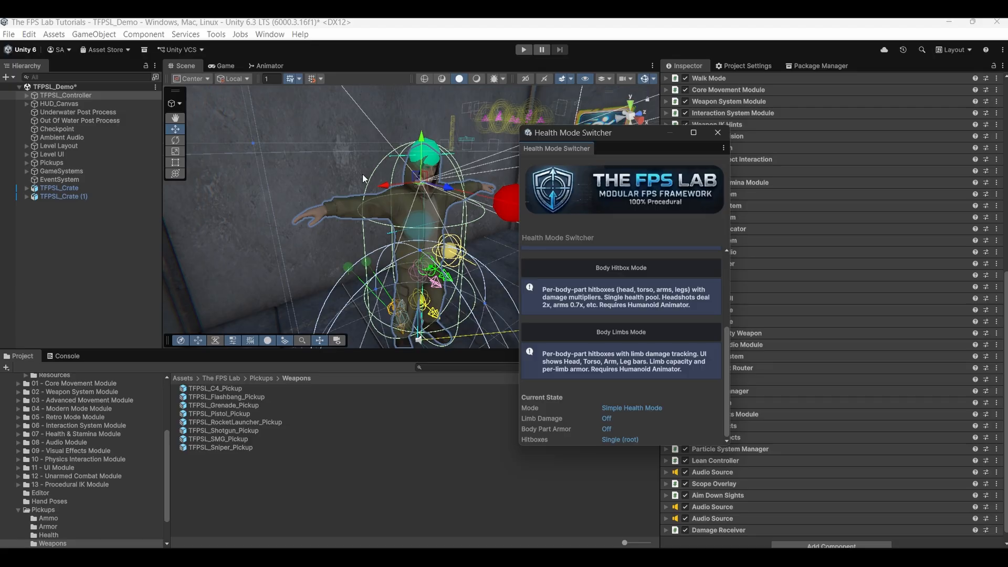
{"action": "left_click", "coordinate": [597, 333]}
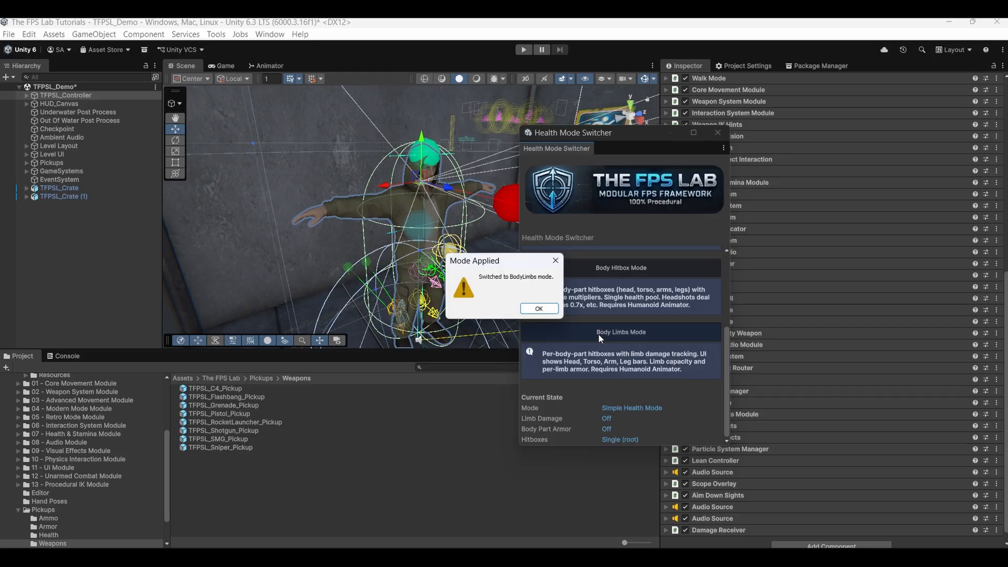
{"action": "left_click", "coordinate": [539, 309]}
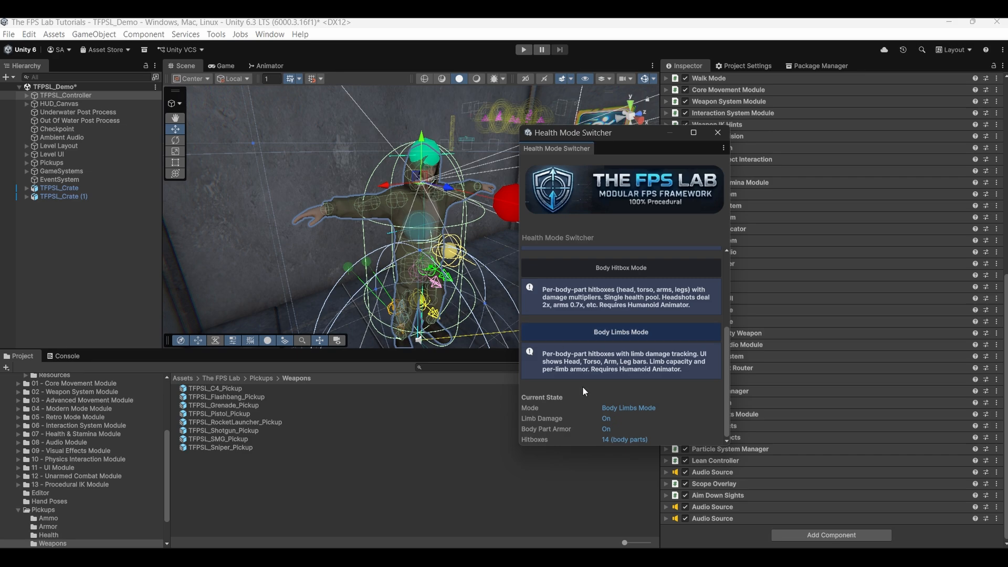
{"action": "left_click", "coordinate": [217, 65]}
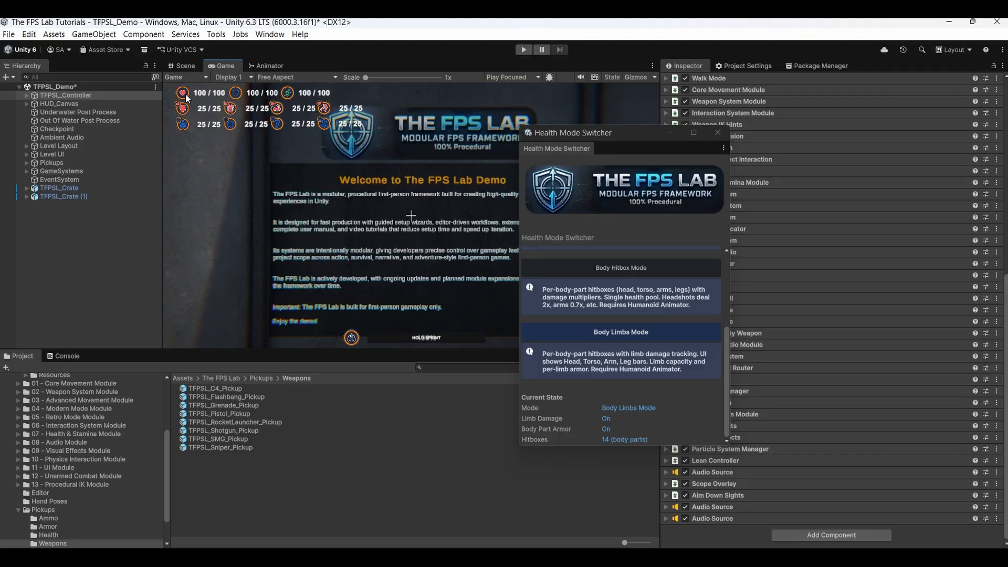
Return the controller to Simple Health Mode with the Game view open and acknowledge the change
{"action": "scroll", "coordinate": [574, 326], "scroll_direction": "up", "scroll_amount": 5}
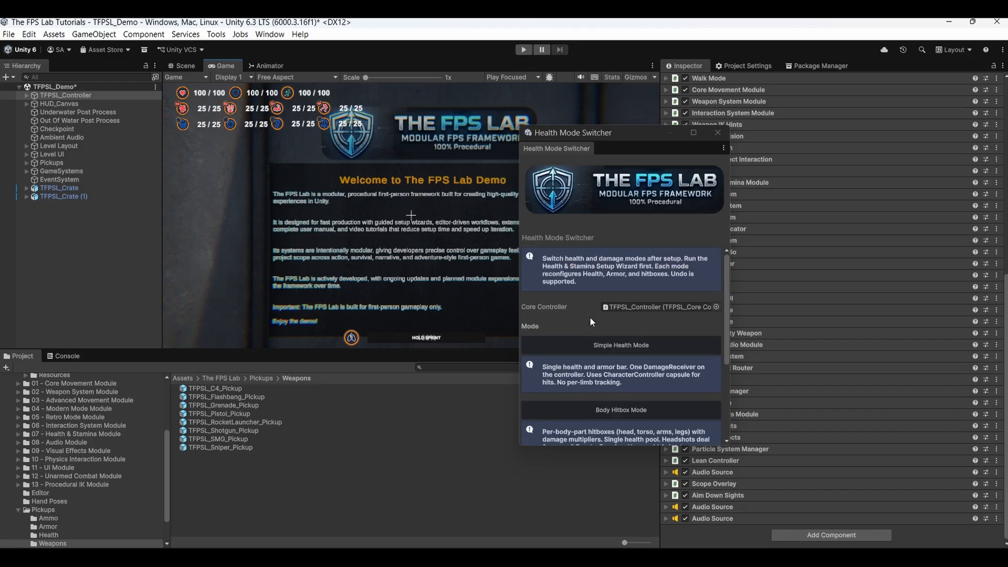
{"action": "left_click", "coordinate": [594, 343]}
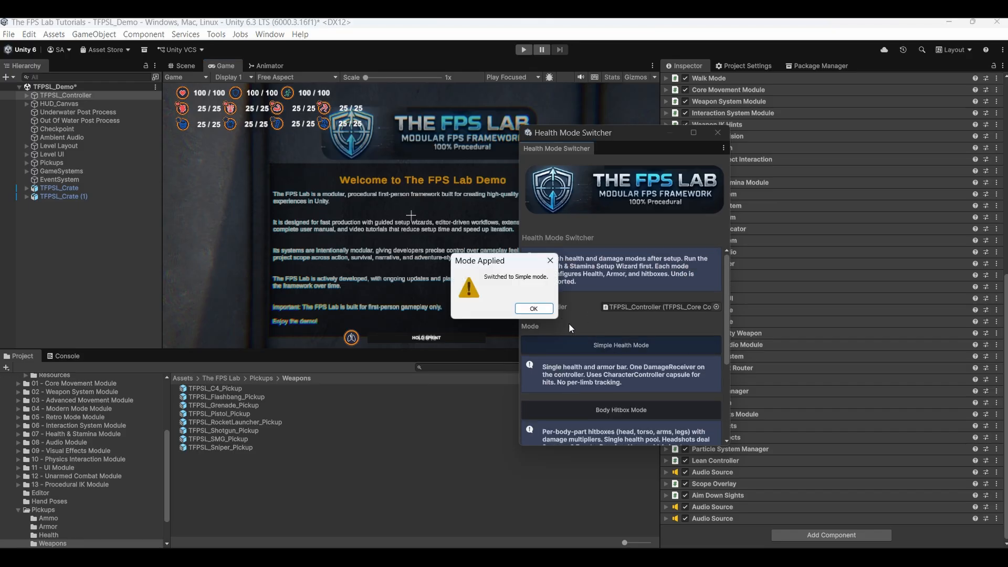
{"action": "left_click", "coordinate": [536, 309]}
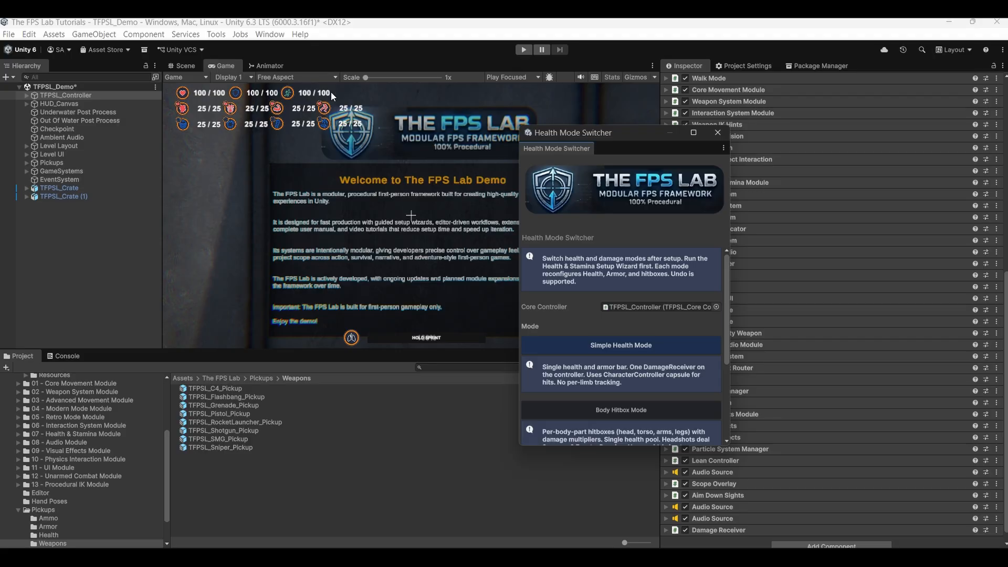
Run the scene, dismiss the welcome window, check the HUD in Simple Health Mode and stop playing
{"action": "left_click", "coordinate": [522, 51]}
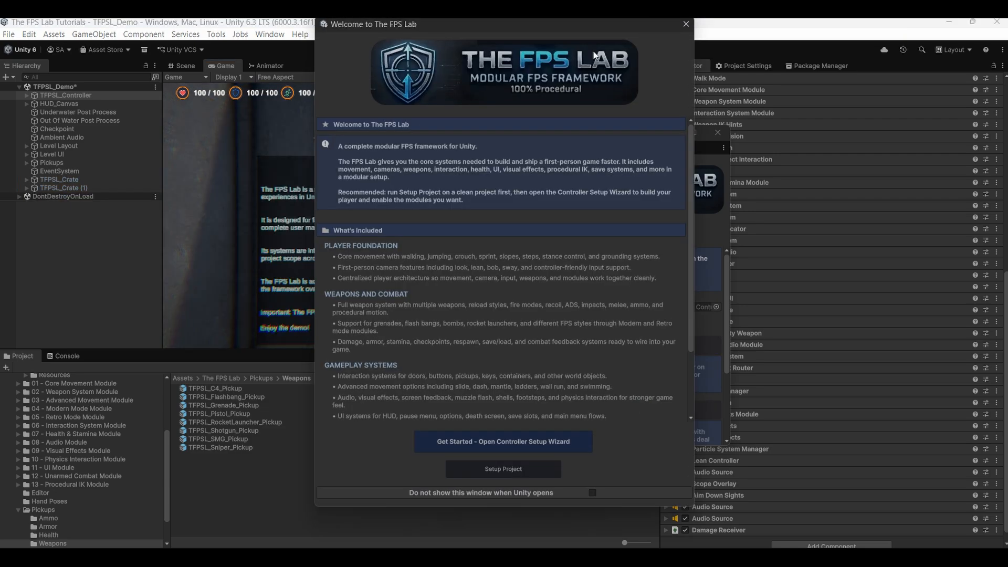
{"action": "left_click", "coordinate": [683, 26]}
{"action": "left_click", "coordinate": [523, 49]}
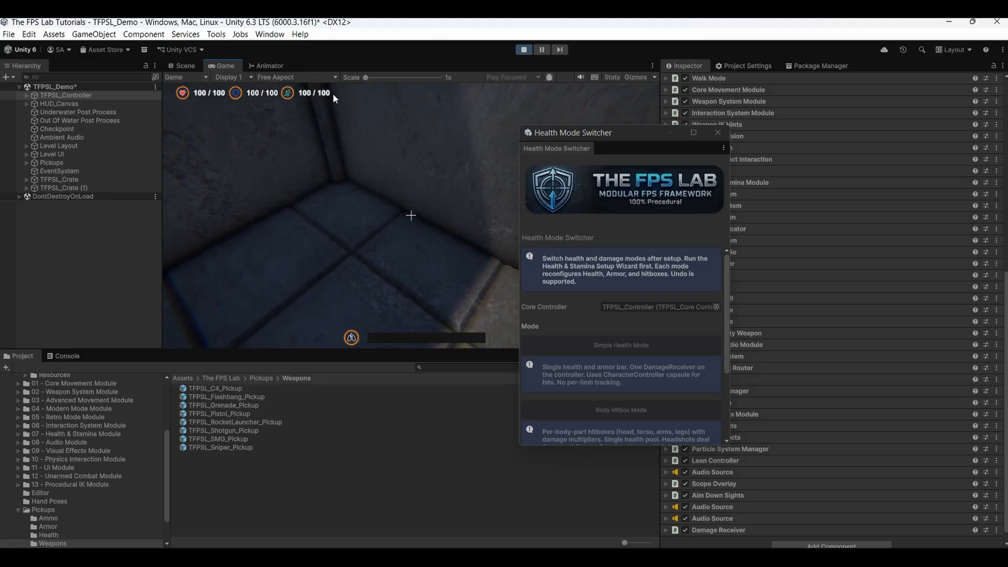
{"action": "left_click", "coordinate": [524, 50]}
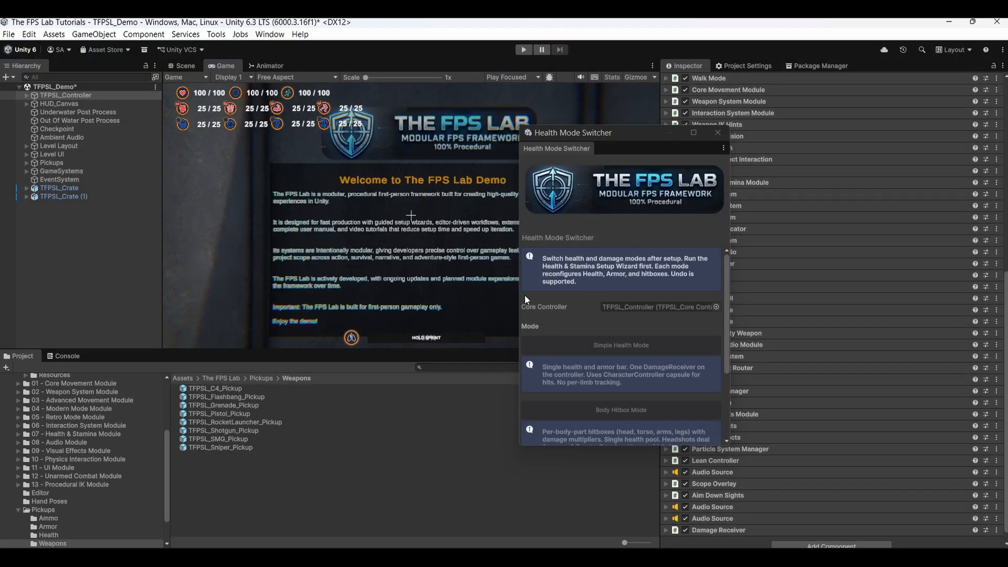
Reassign TFPSL_Controller as the switcher's Core Controller and apply Body Limbs Mode
{"action": "left_click", "coordinate": [636, 310]}
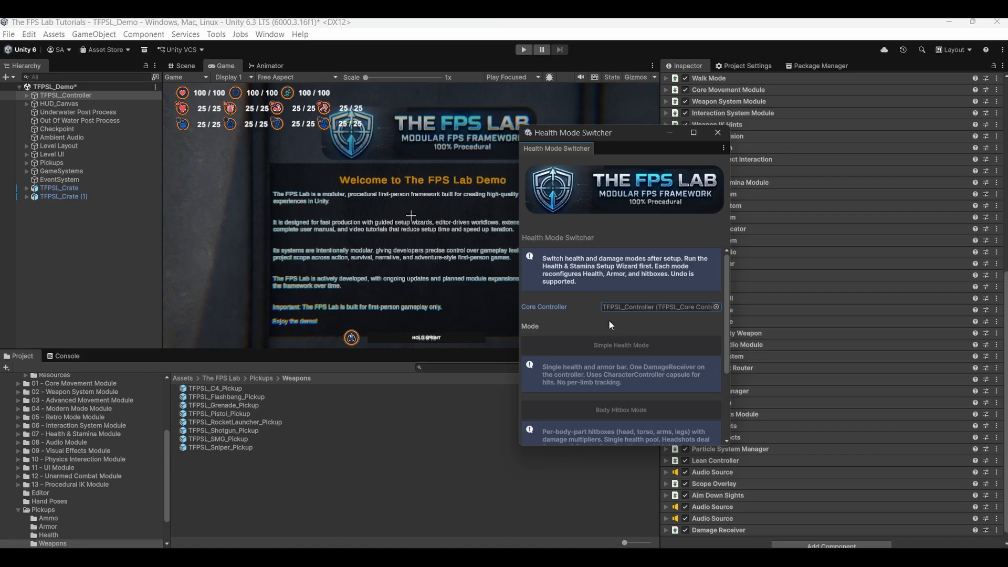
{"action": "scroll", "coordinate": [607, 370], "scroll_direction": "down", "scroll_amount": 4}
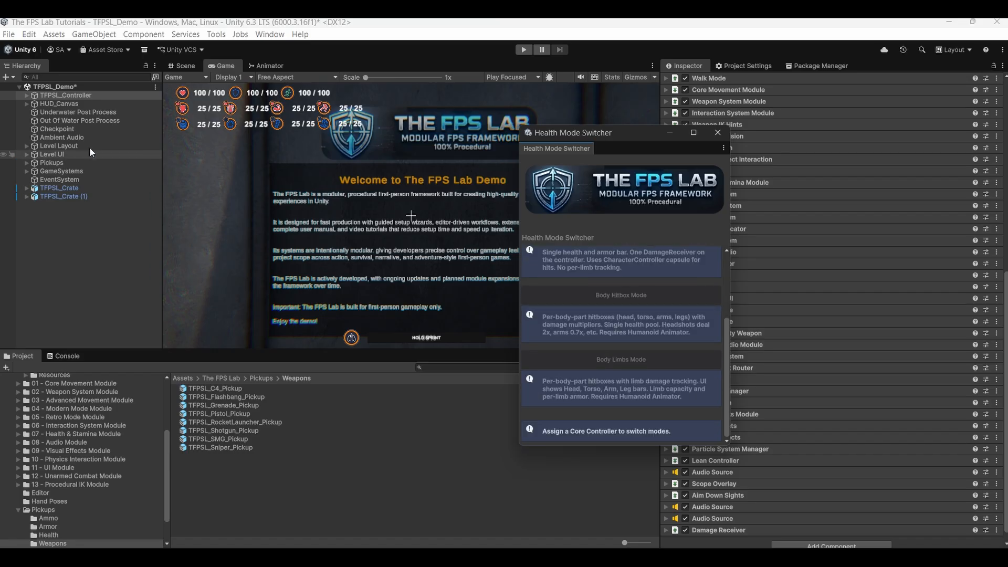
{"action": "left_click_drag", "start_coordinate": [76, 95], "coordinate": [635, 306]}
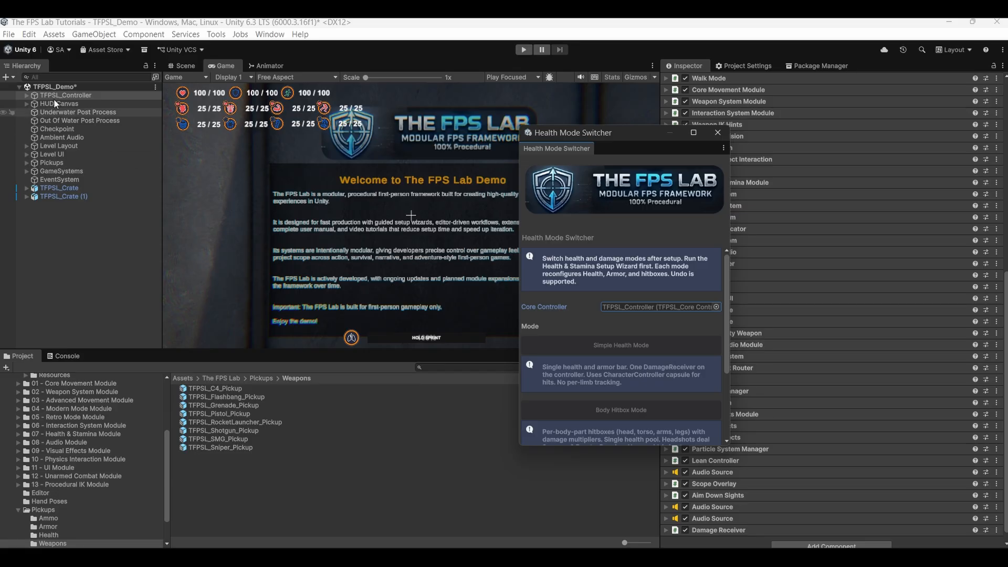
{"action": "left_click", "coordinate": [650, 309]}
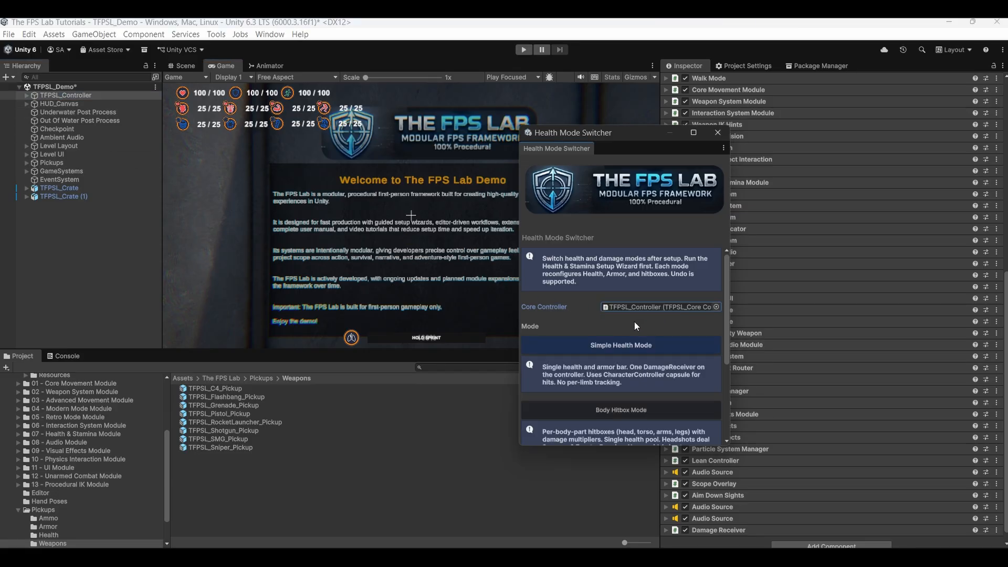
{"action": "scroll", "coordinate": [615, 336], "scroll_direction": "down", "scroll_amount": 2}
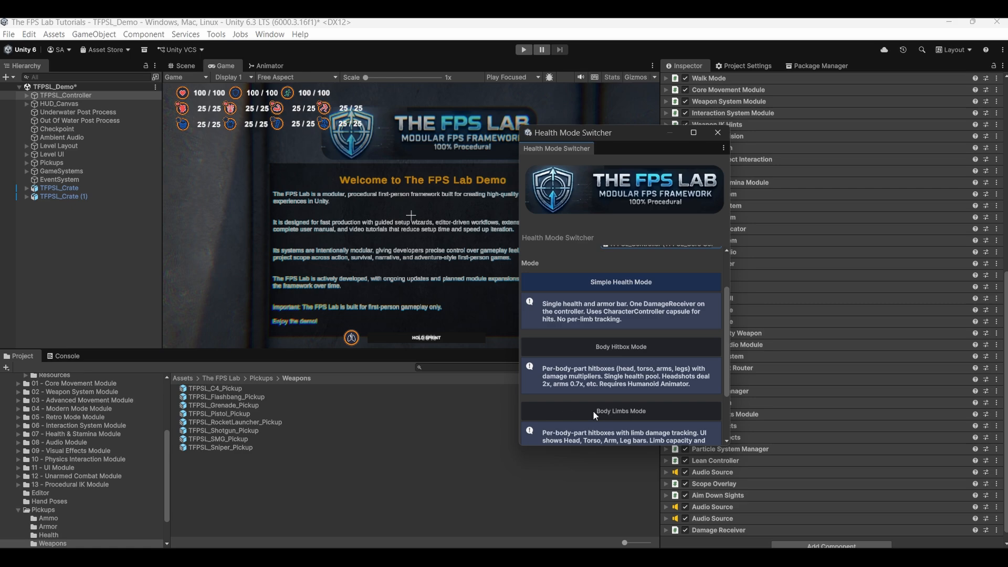
{"action": "left_click", "coordinate": [620, 411]}
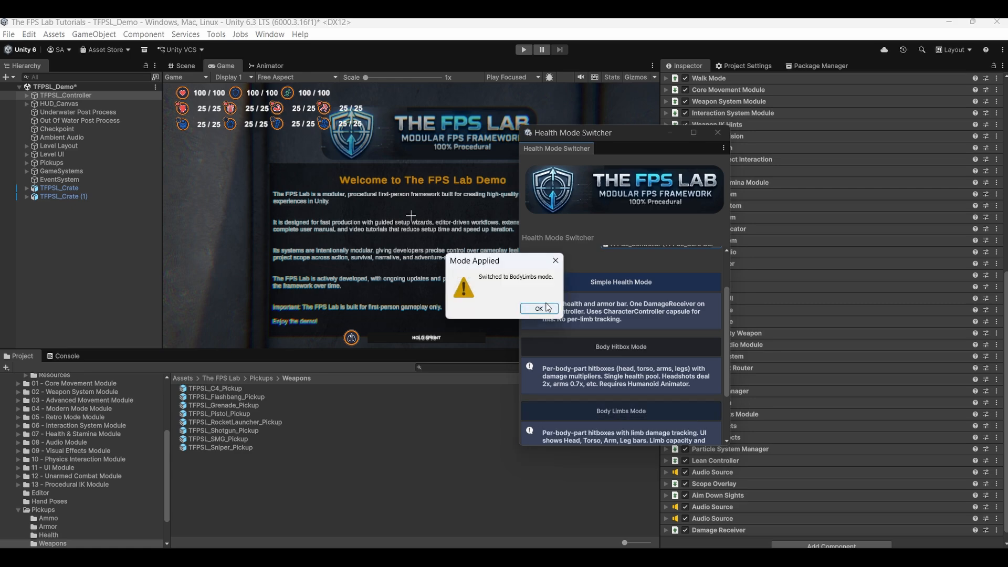
{"action": "left_click", "coordinate": [543, 308]}
Run the scene to check the per-limb health and armor HUD, and stop playing
{"action": "left_click", "coordinate": [523, 50]}
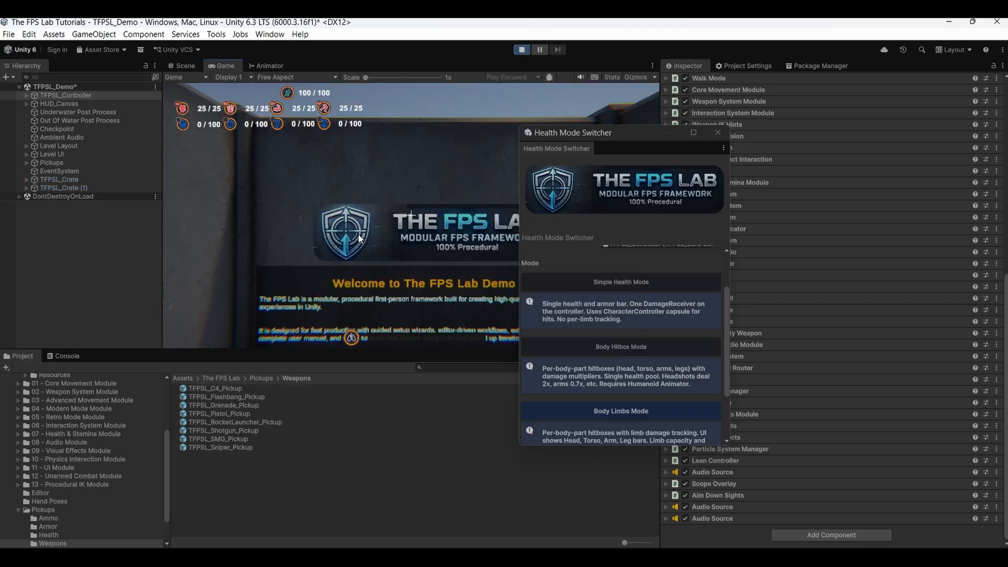
{"action": "left_click", "coordinate": [428, 24]}
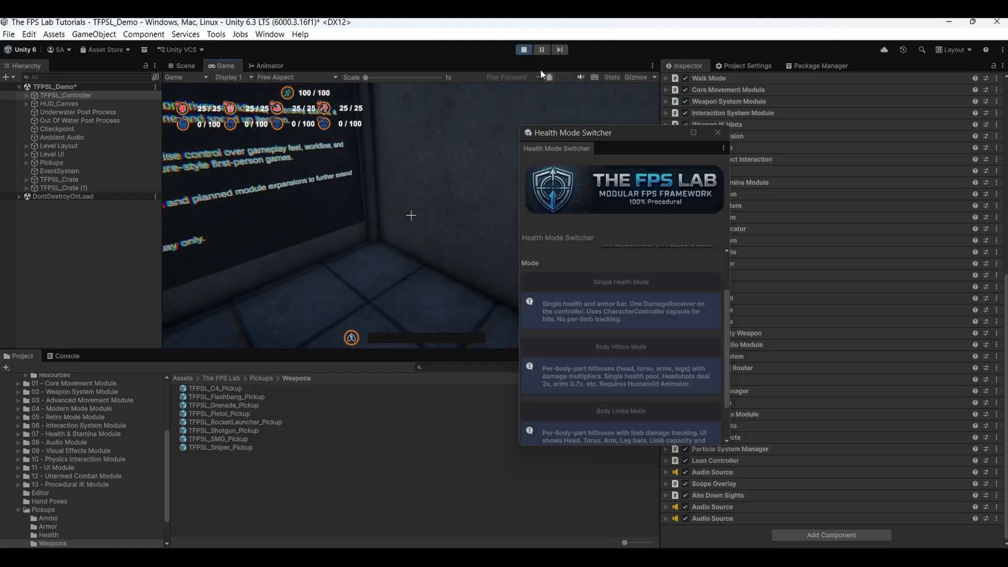
{"action": "left_click", "coordinate": [525, 50]}
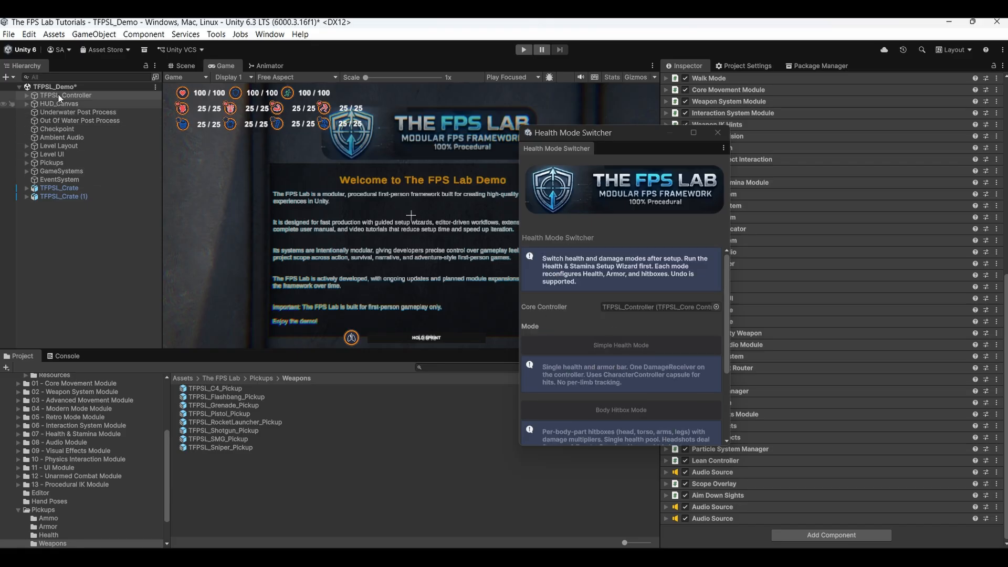
Assign TFPSL_Controller as the Core Controller again and set its health mode to Simple Health Mode
{"action": "mouse_move", "coordinate": [63, 96]}
{"action": "left_mouse_down"}
{"action": "mouse_move", "coordinate": [268, 161]}
{"action": "mouse_move", "coordinate": [637, 306]}
{"action": "left_mouse_up"}
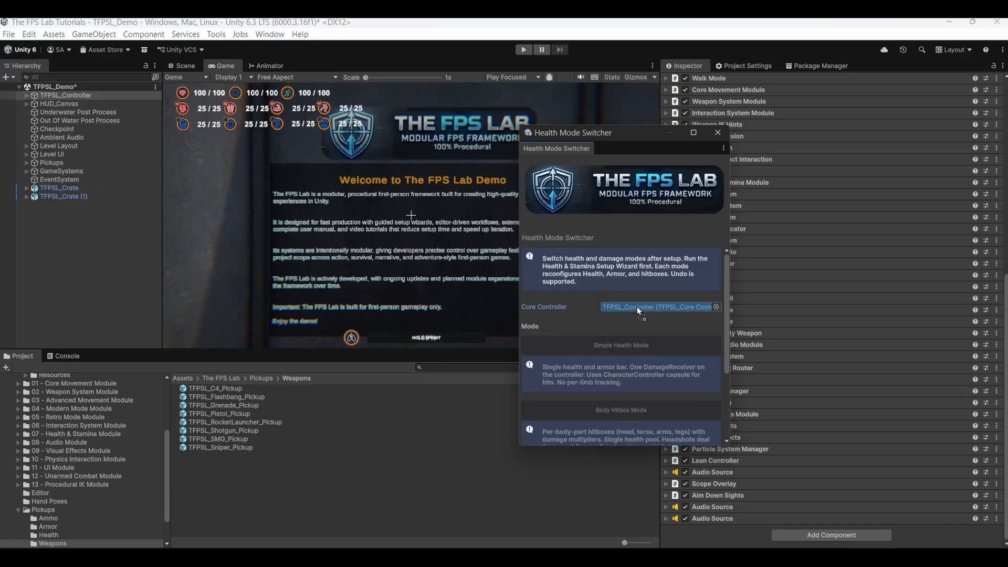
{"action": "left_click", "coordinate": [625, 344]}
{"action": "left_click", "coordinate": [534, 308]}
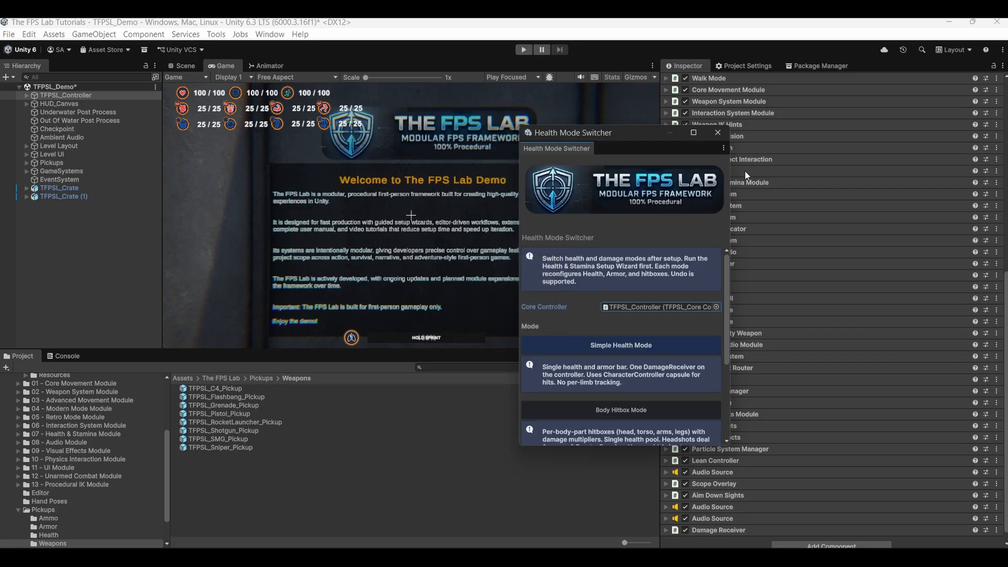
Close the Health Mode Switcher and return to the beginning of TFPSL_Controller's component list
{"action": "left_click", "coordinate": [717, 132]}
{"action": "scroll", "coordinate": [780, 404], "scroll_direction": "down", "scroll_amount": 1}
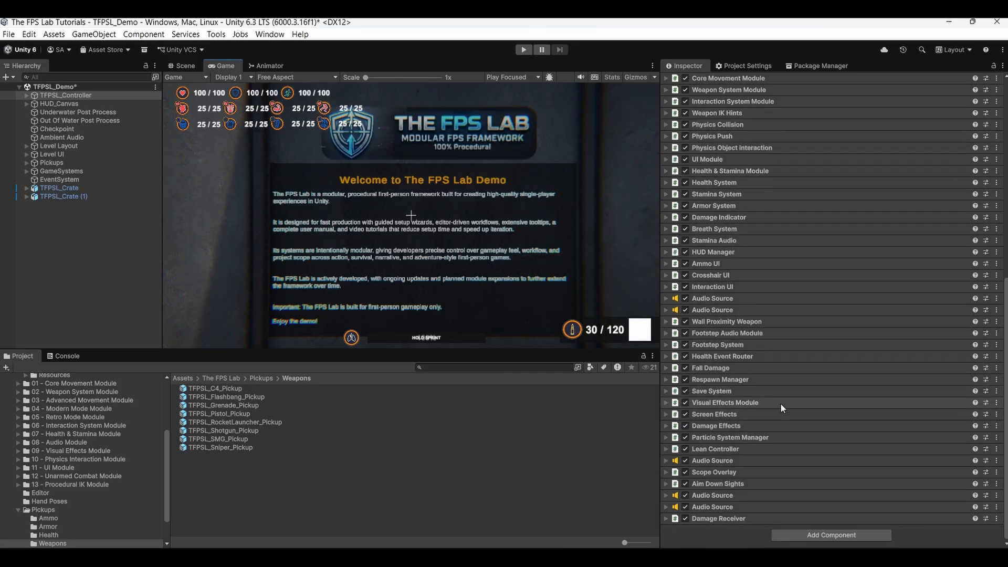
{"action": "scroll", "coordinate": [780, 404], "scroll_direction": "up", "scroll_amount": 10}
{"action": "scroll", "coordinate": [779, 405], "scroll_direction": "up", "scroll_amount": 2}
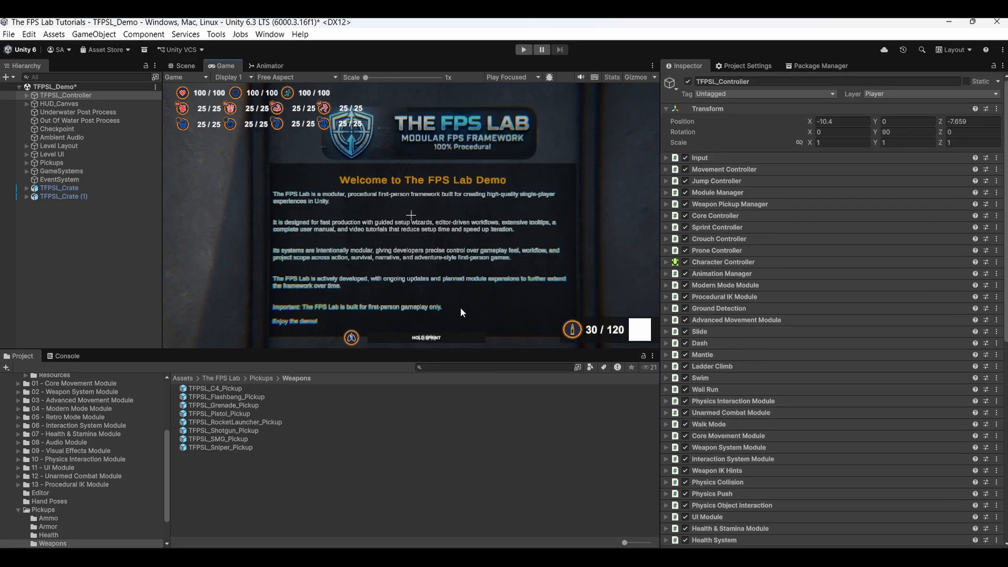